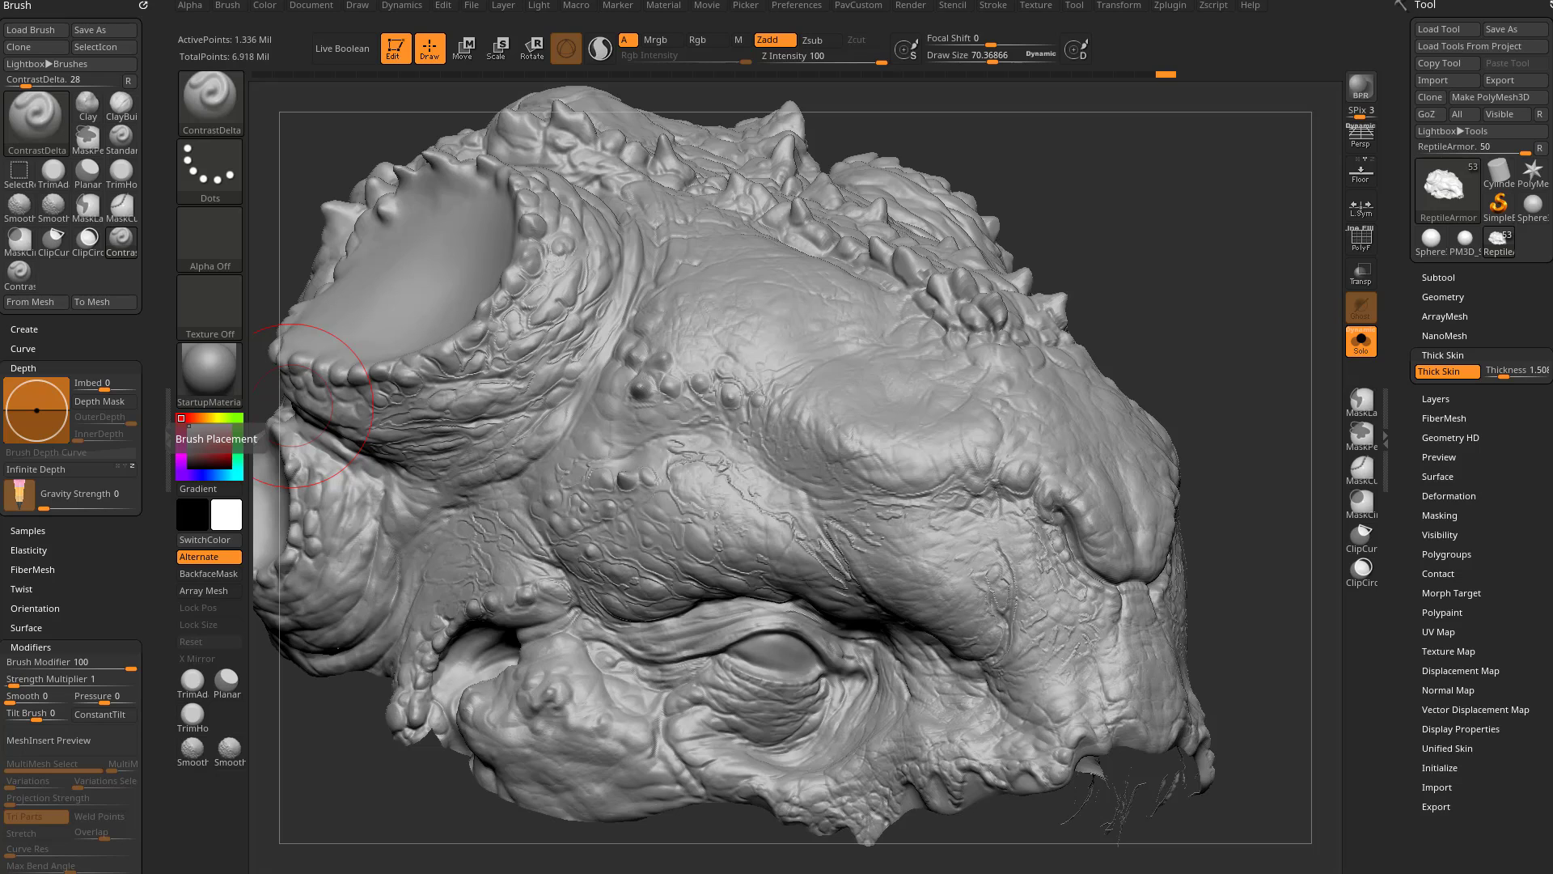
Step: Switch to the browser and open the ZBrush 2021.5 new features page on the Pixologic site
drag(834, 872, 828, 134)
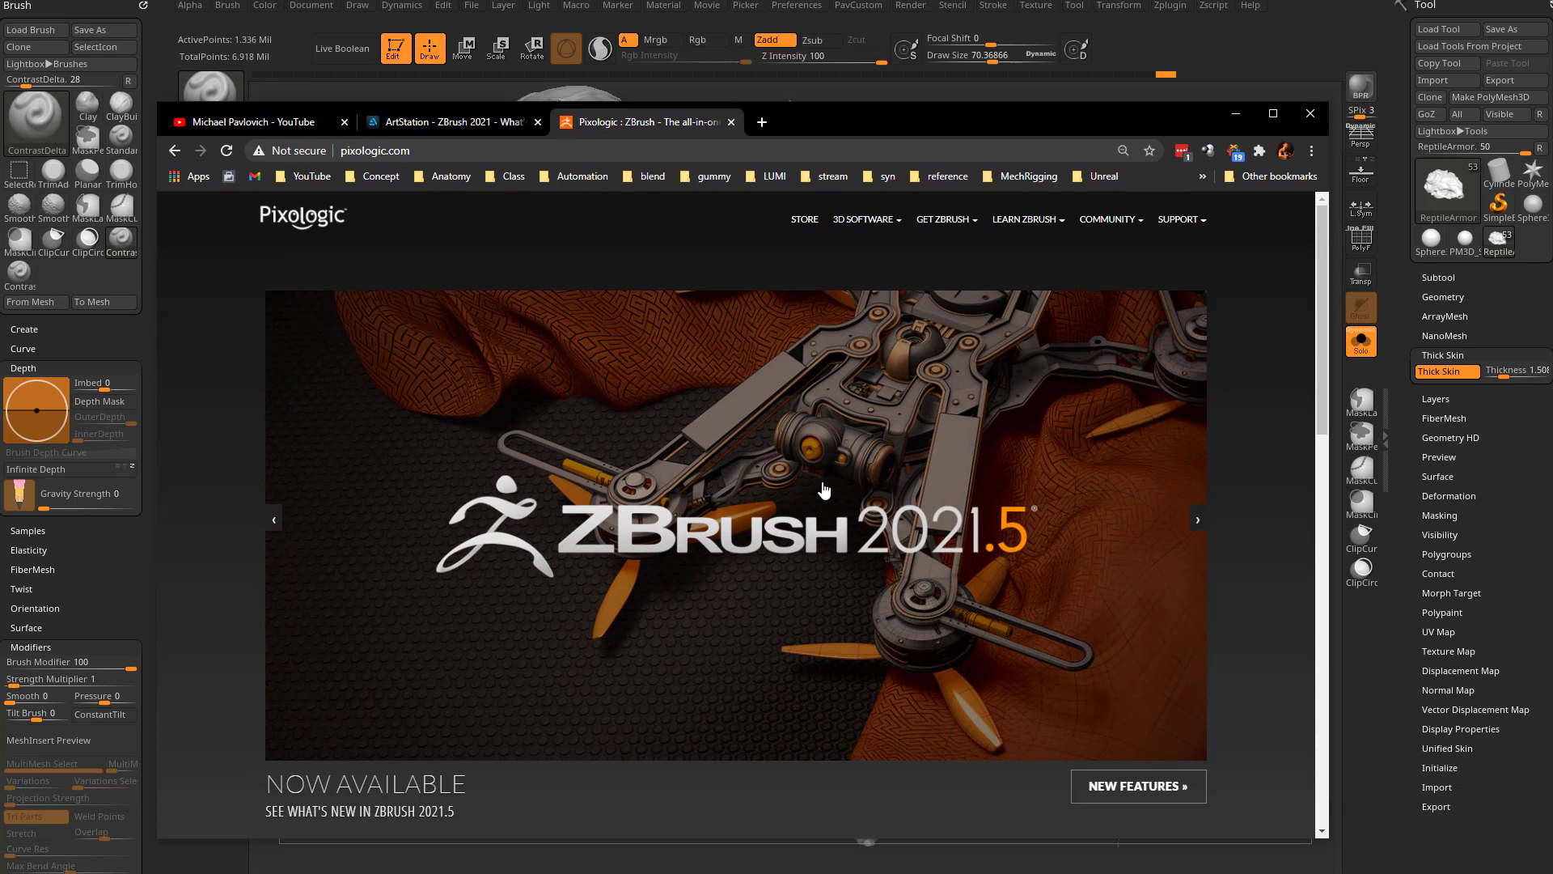
scroll(1071, 531, down, 1)
click(1123, 705)
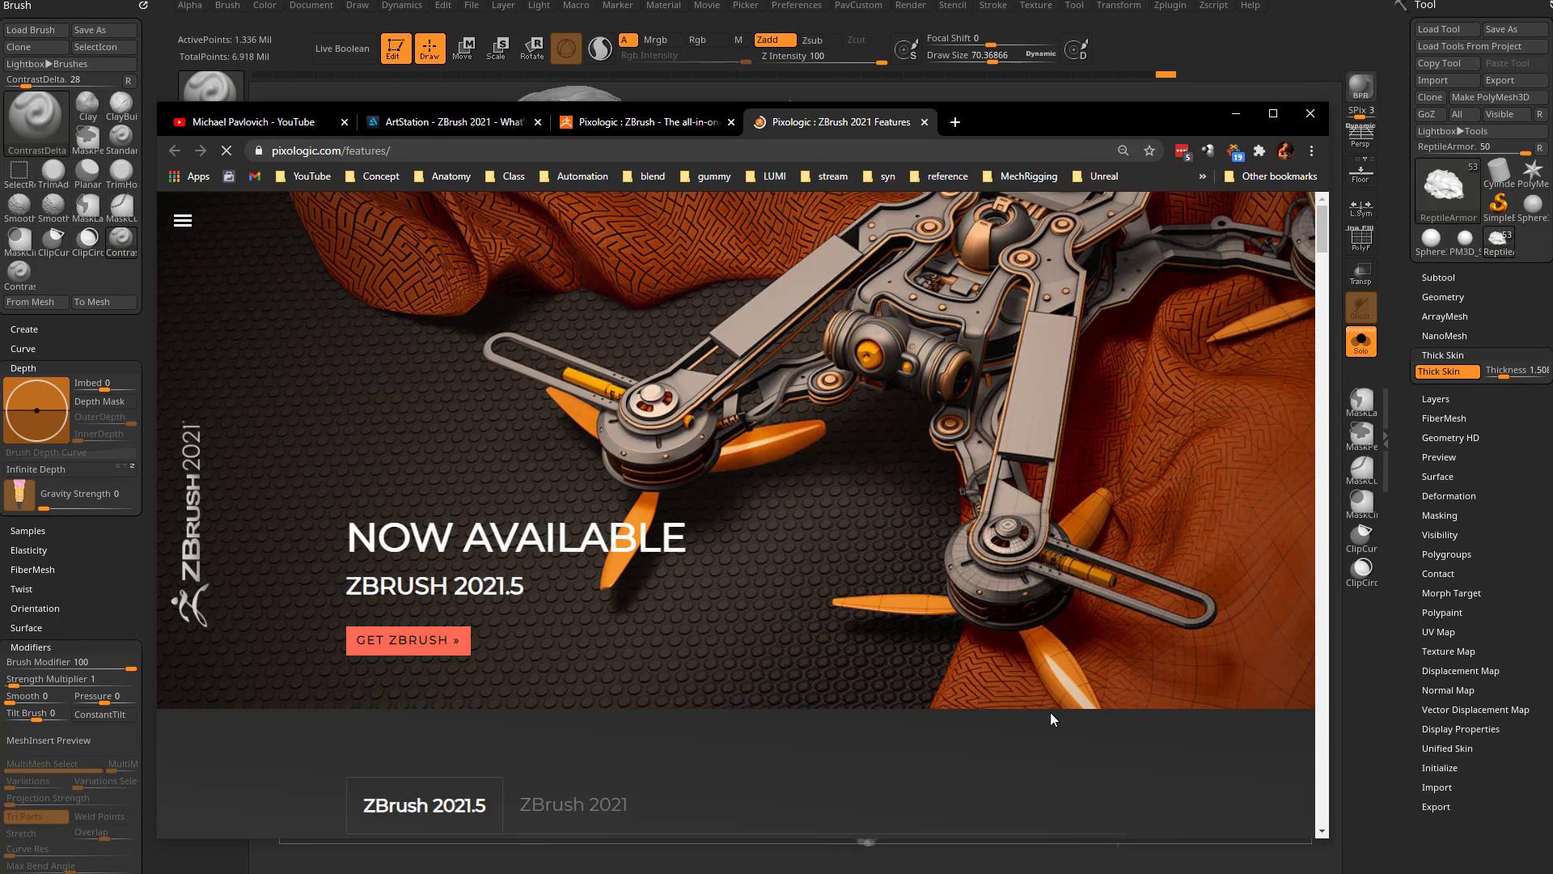
scroll(962, 634, down, 7)
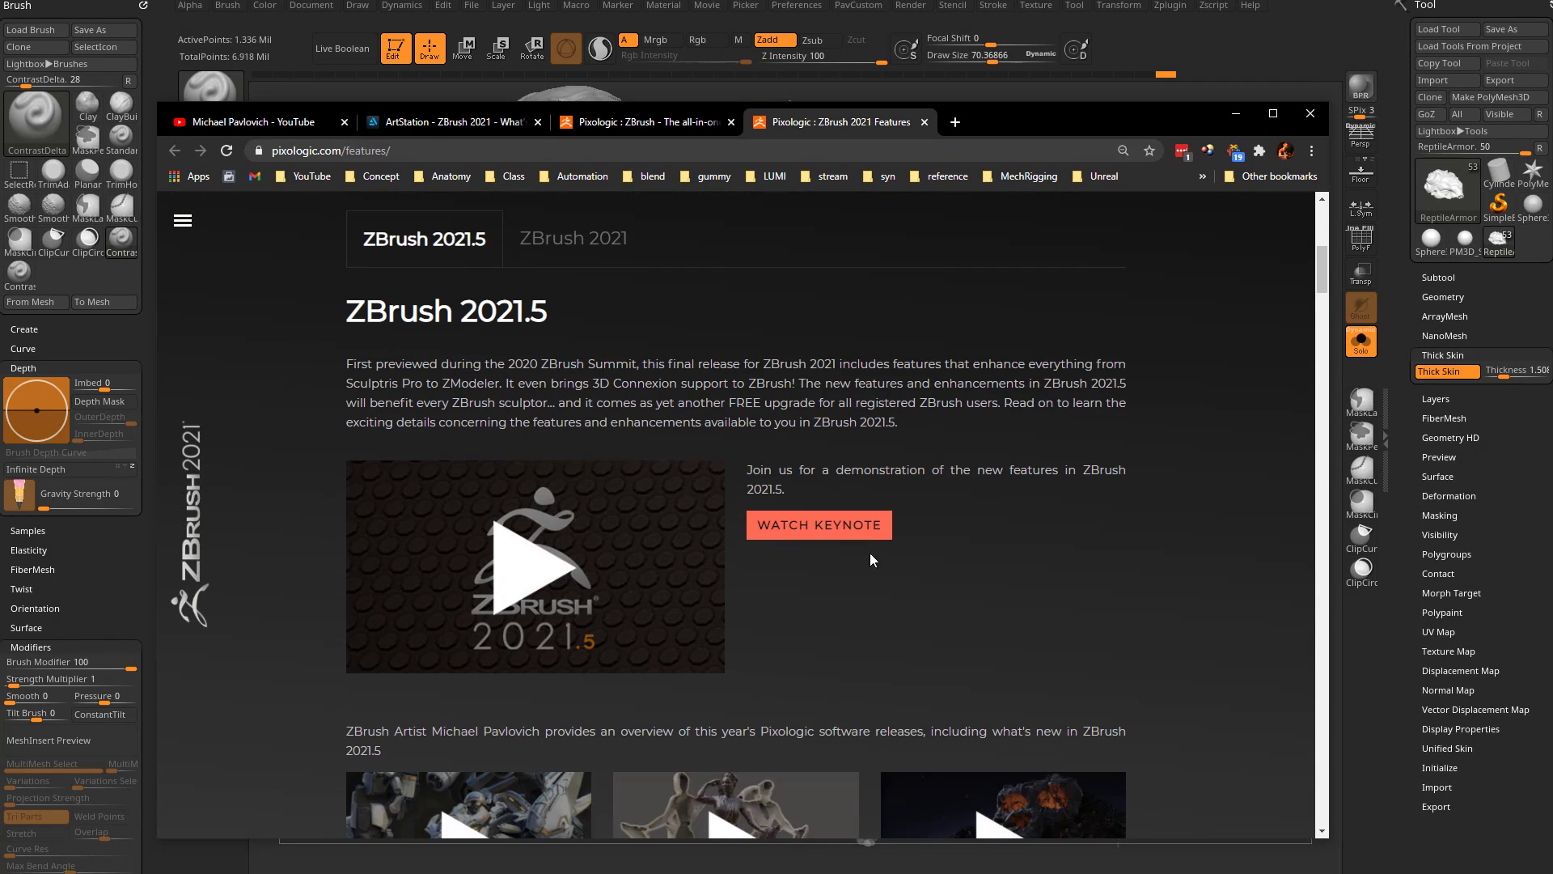
Step: Open the ZBrush 2021.5 keynote live stream on YouTube and skim through several points of the recording
click(1027, 121)
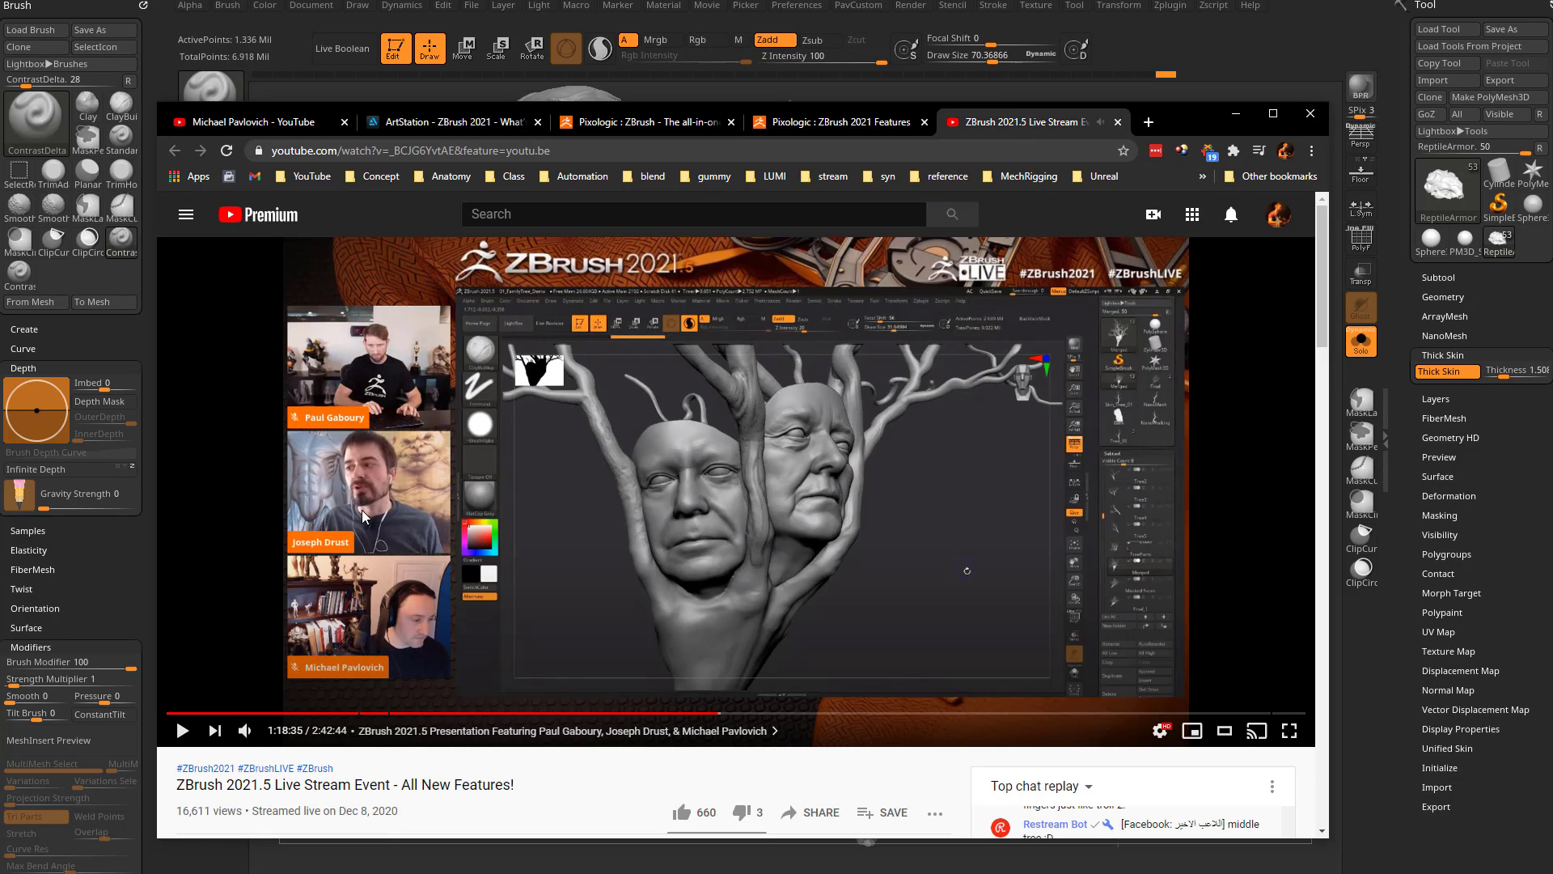
click(420, 714)
click(466, 715)
click(524, 714)
click(809, 713)
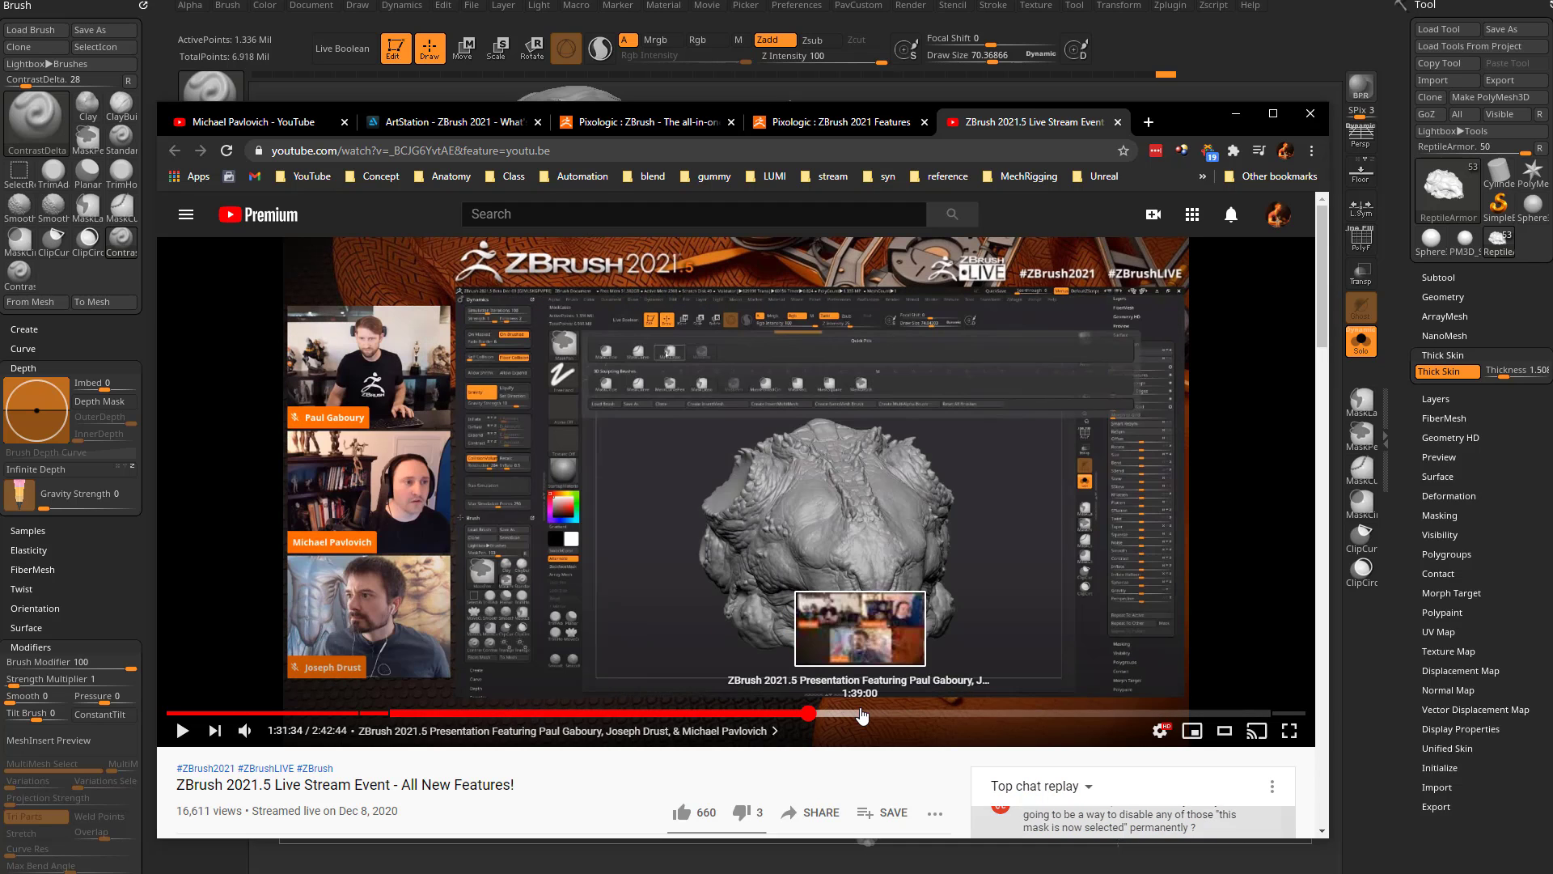
click(908, 713)
click(556, 713)
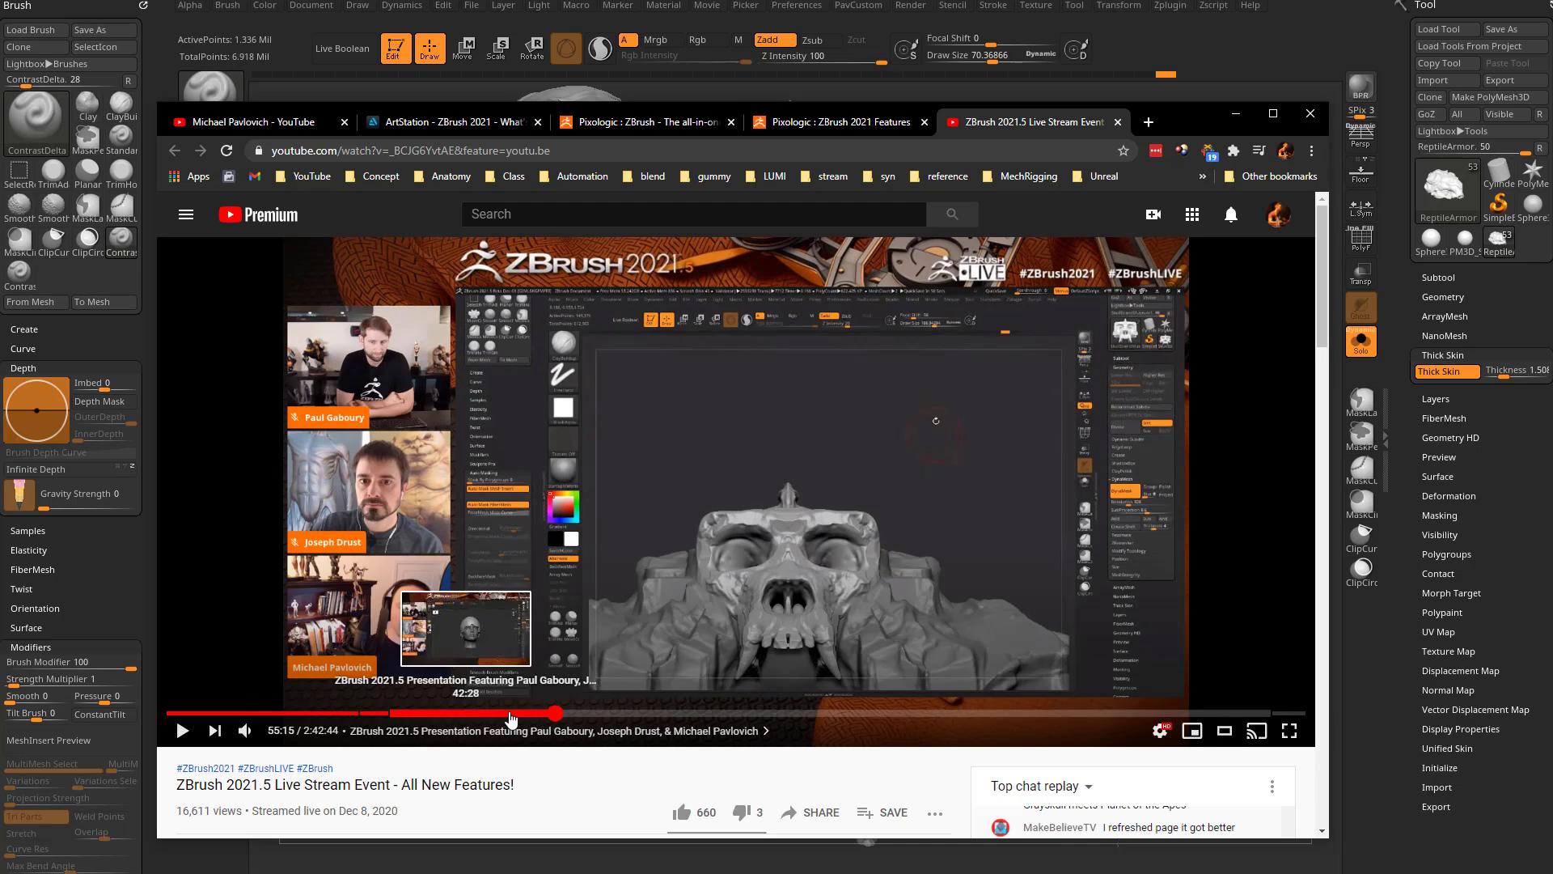
Step: Return to the features page, play the Skull Island timelapse video, skim to near its end and pause it
click(809, 121)
scroll(1009, 515, down, 4)
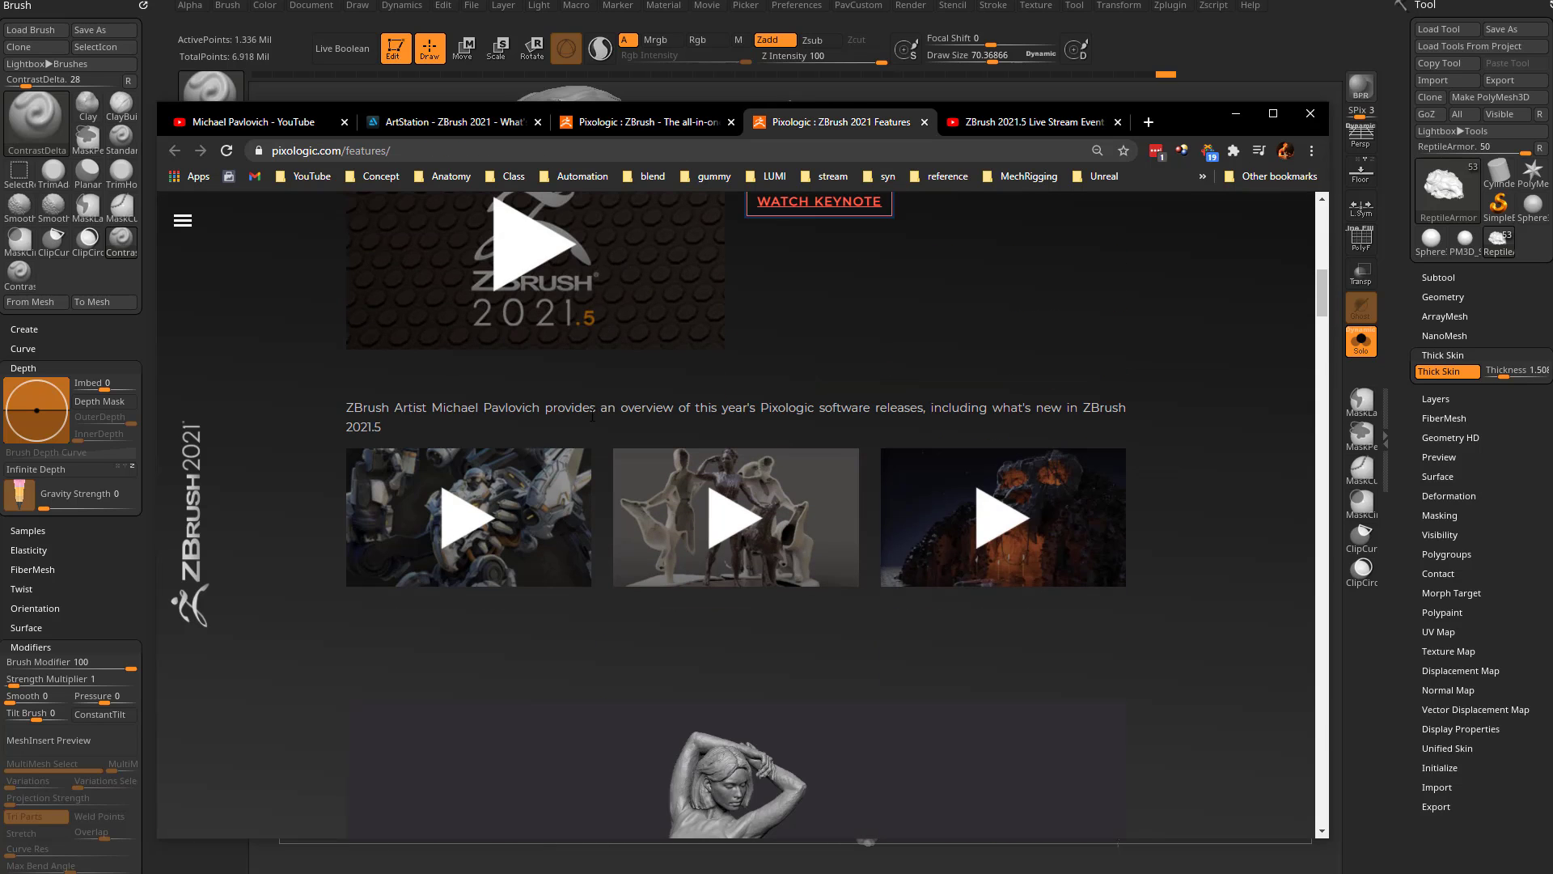
click(1011, 516)
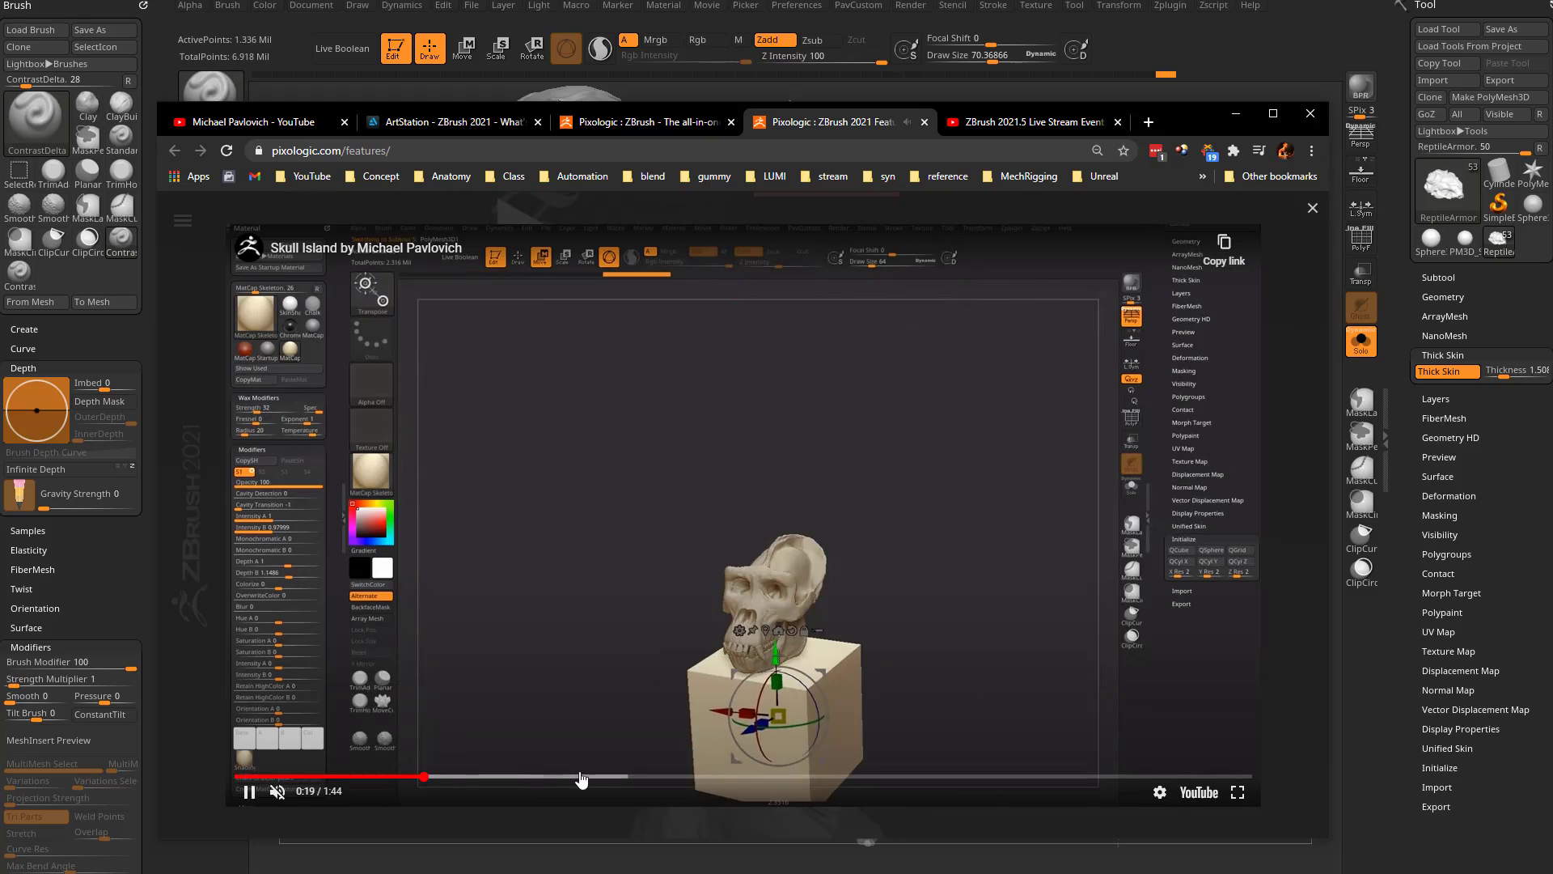
click(757, 777)
drag(825, 777, 1181, 782)
click(249, 794)
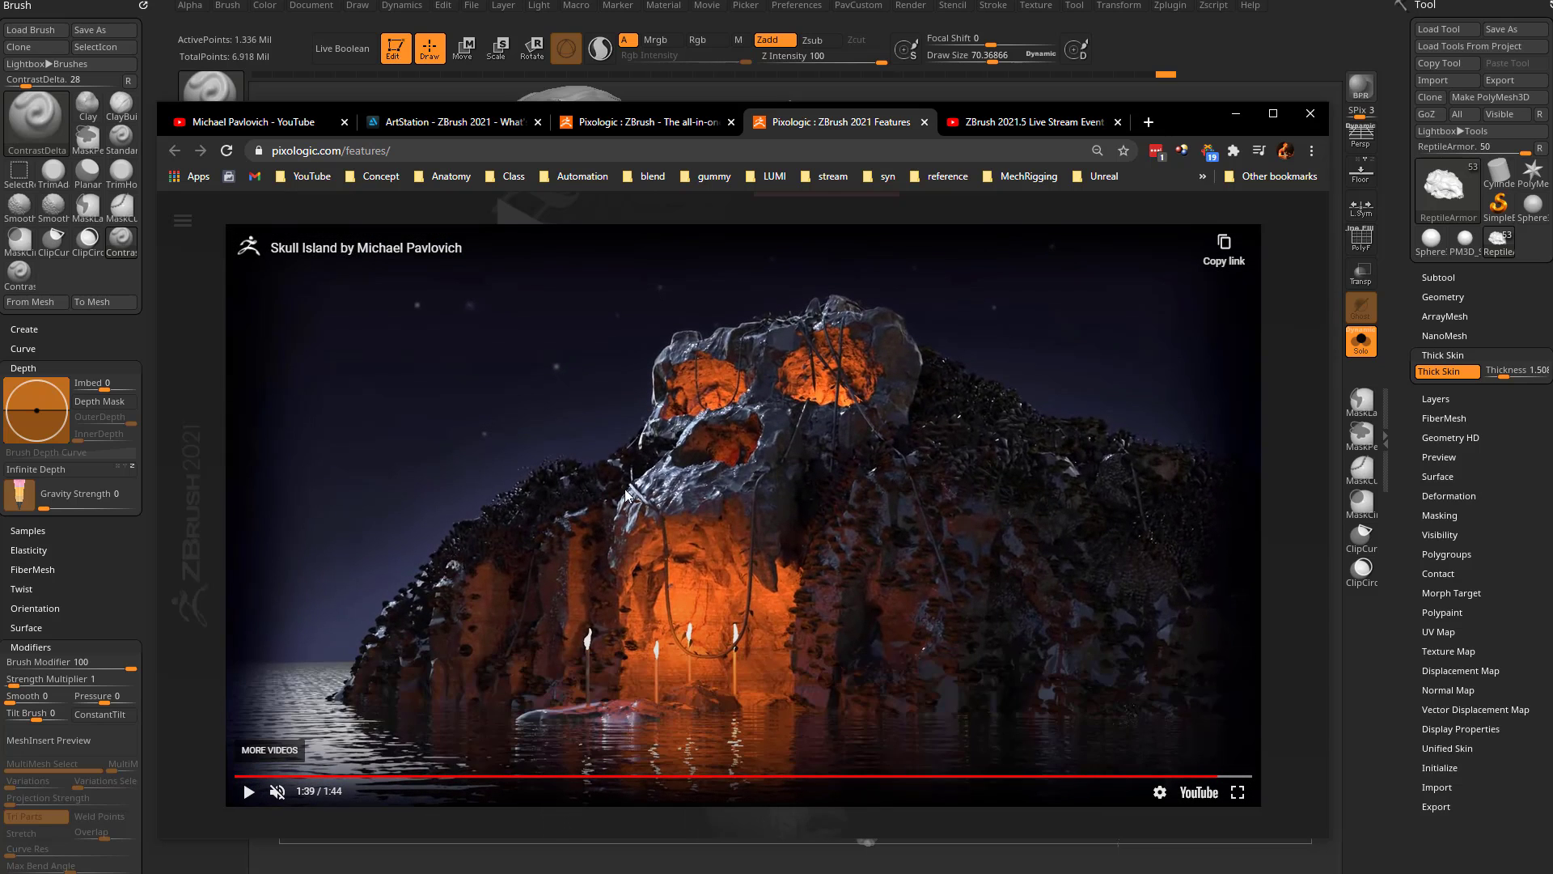
Step: View the uploaded videos on the YouTube channel and return to ZBrush
click(217, 123)
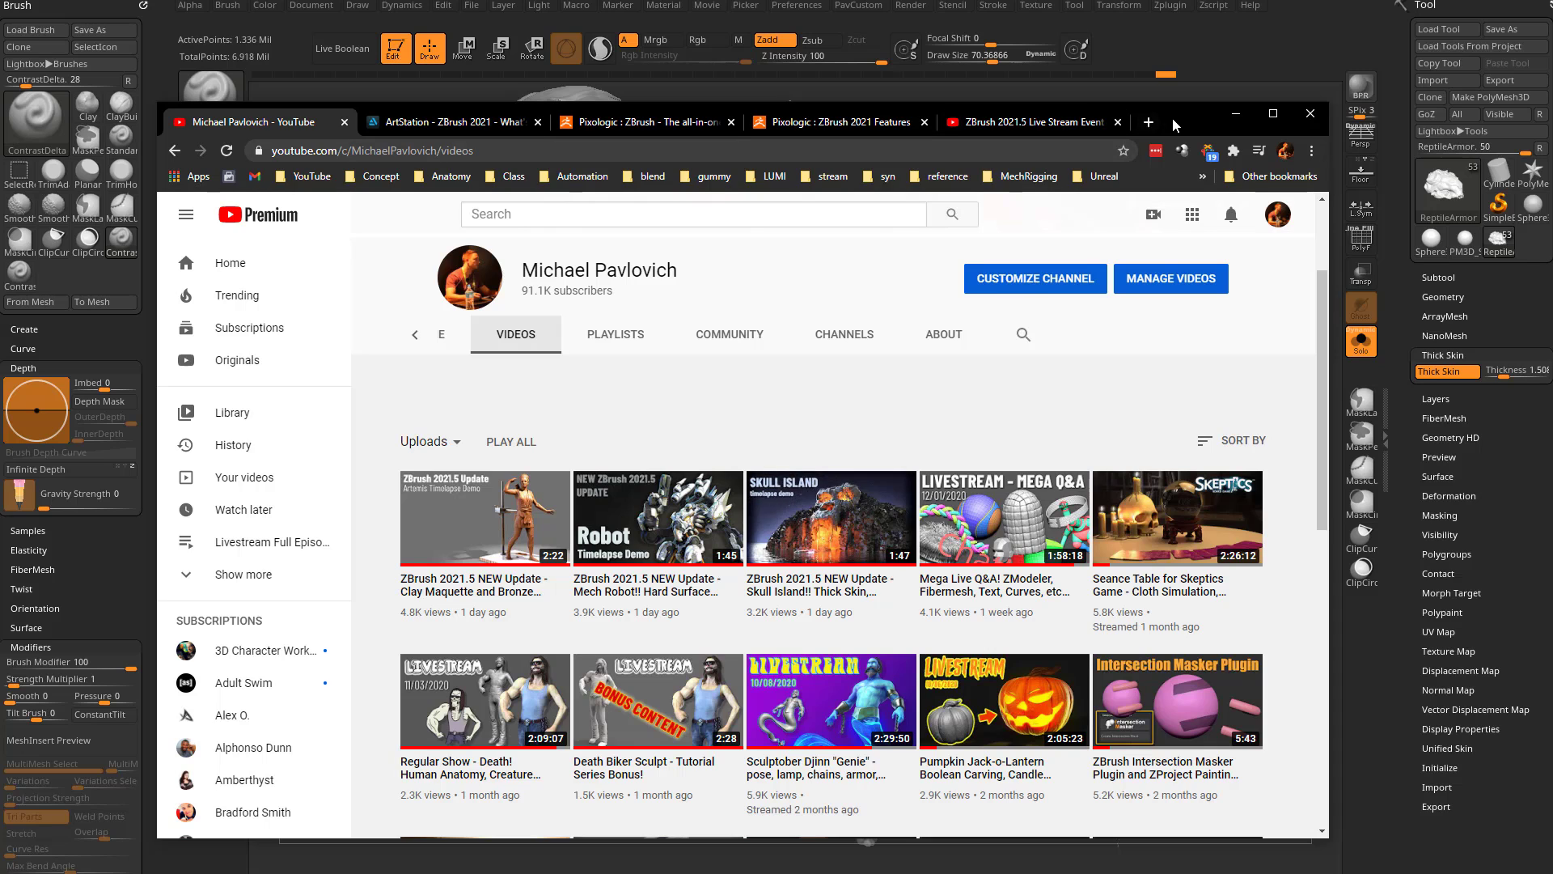
click(1236, 114)
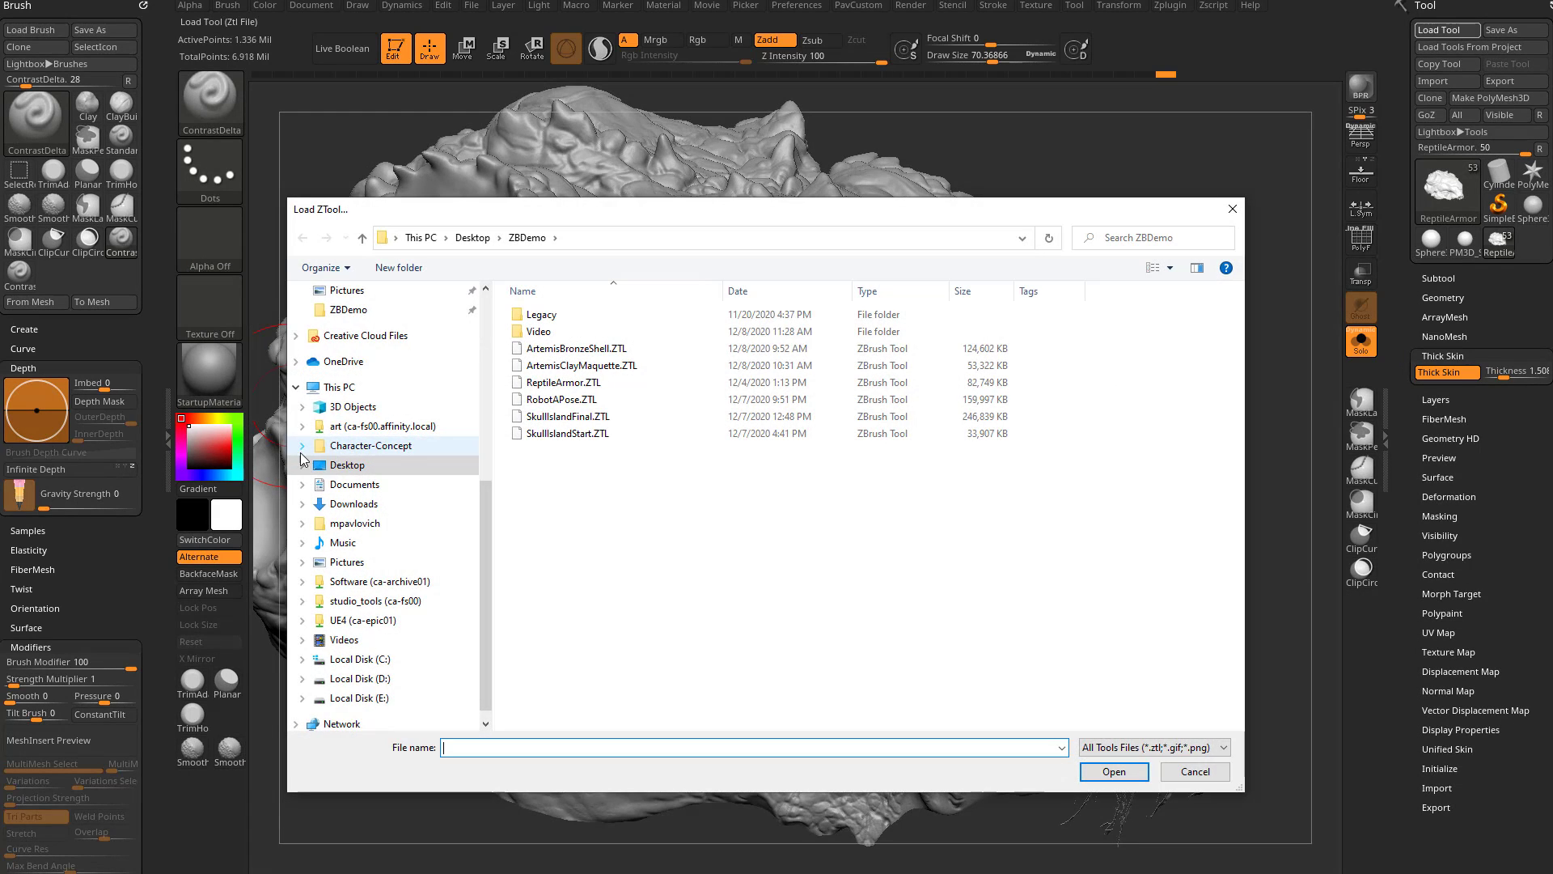
Step: Load the tool SkullIslandStart.ZTL from the ZBDemo folder and turn off Solo to show all its subtools
double_click(542, 432)
shift+drag(919, 130, 939, 306)
alt+drag(939, 306, 1047, 306)
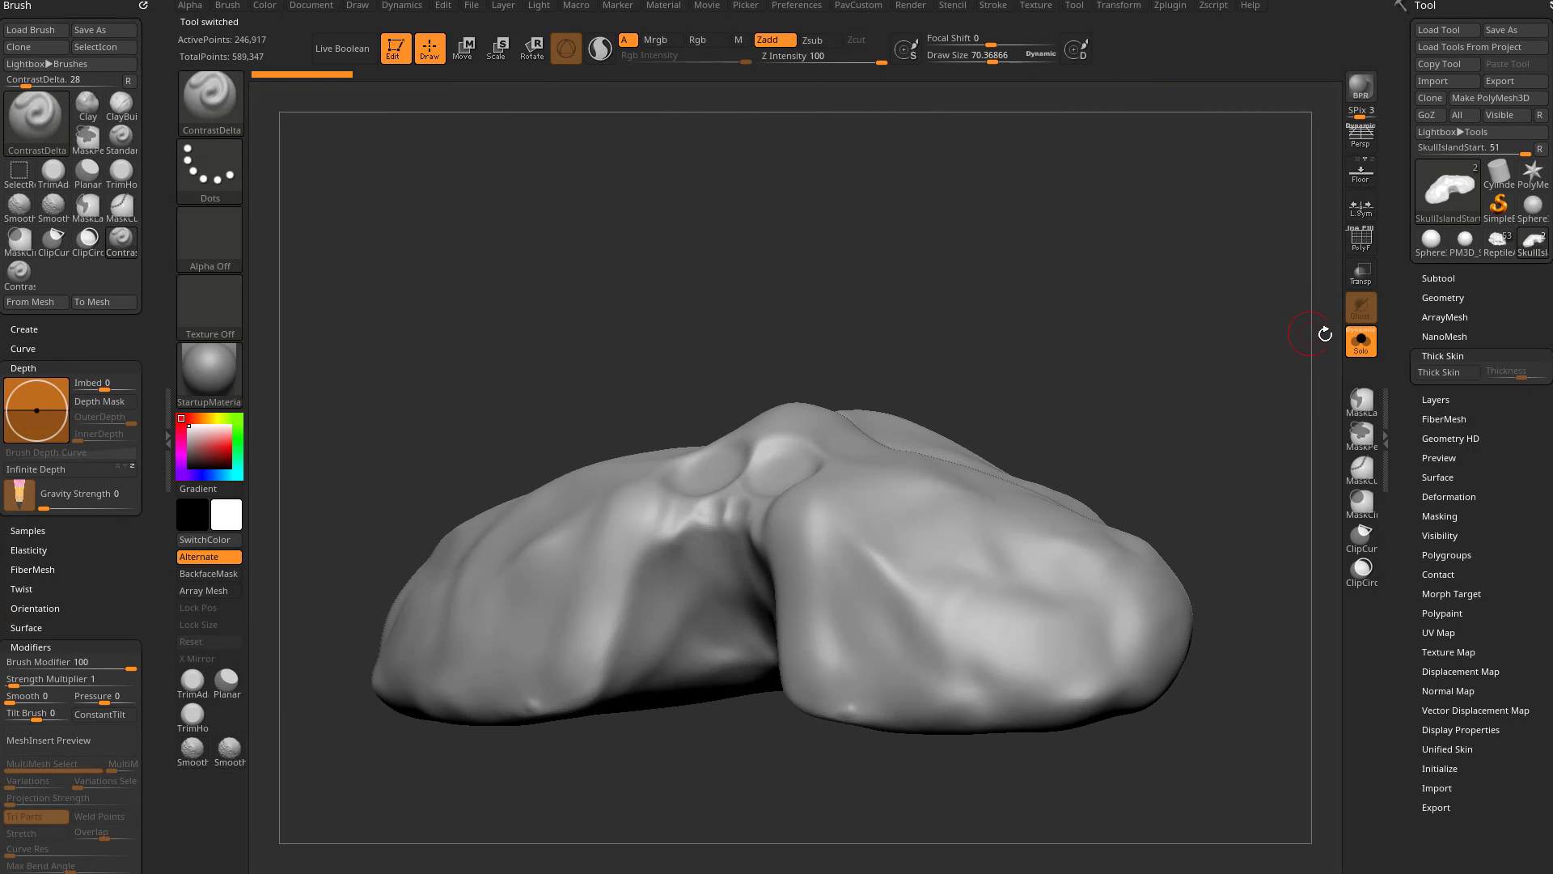
drag(1181, 318, 1126, 329)
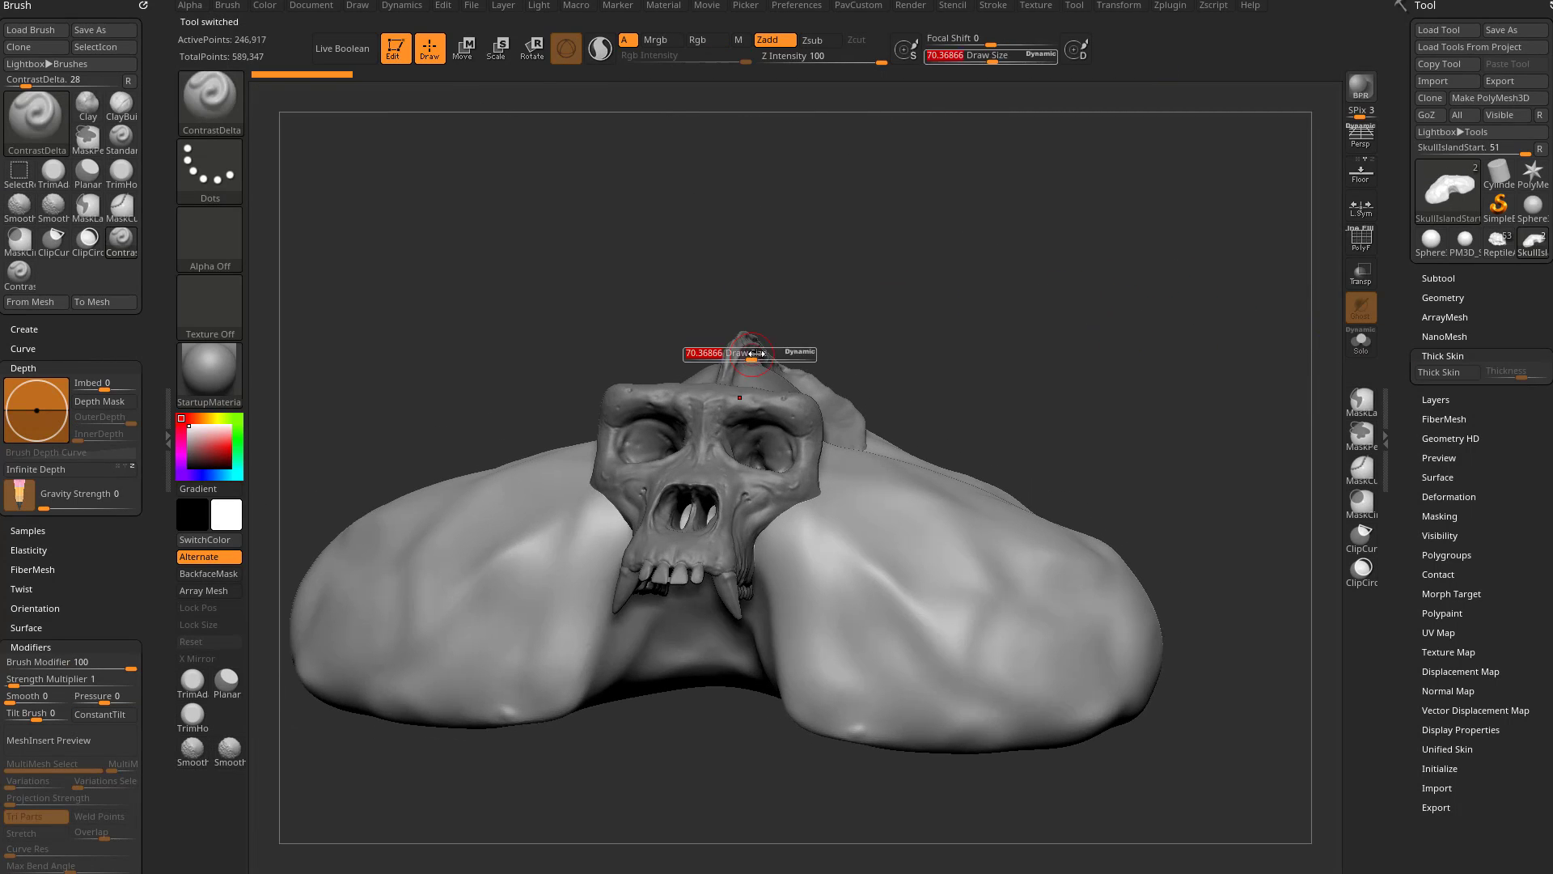
Step: Make the skull the active subtool and frame it from the front
drag(770, 354, 776, 354)
alt+click(812, 416)
alt+drag(920, 343, 923, 382)
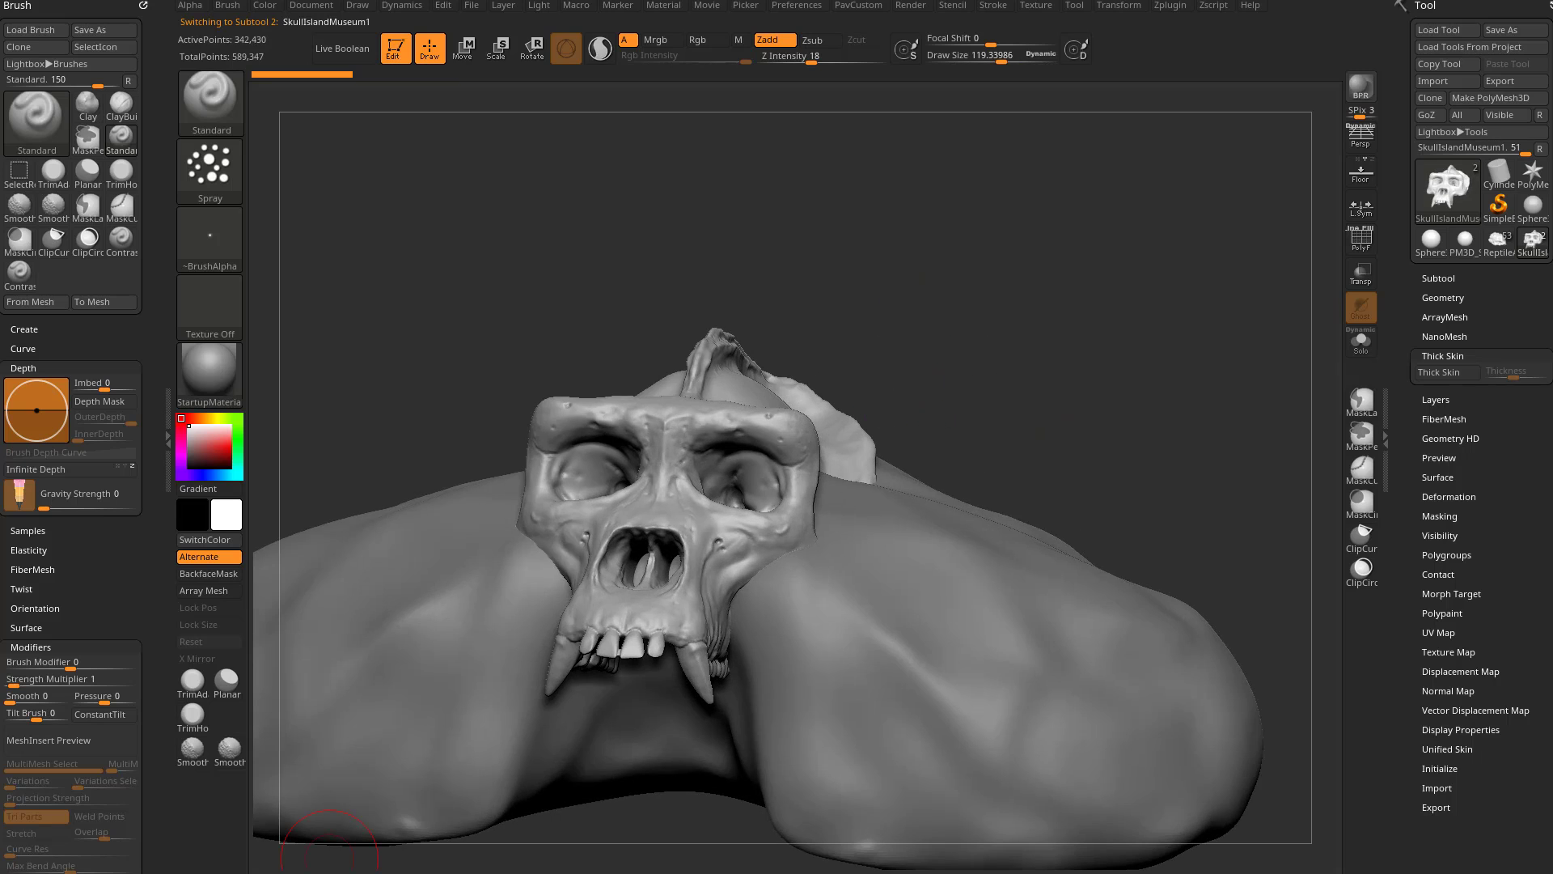
Step: Look through the Mechanical Skull playlists on YouTube and ArtStation in the browser, then return to ZBrush
key(alt+Tab)
mouse_move(688, 565)
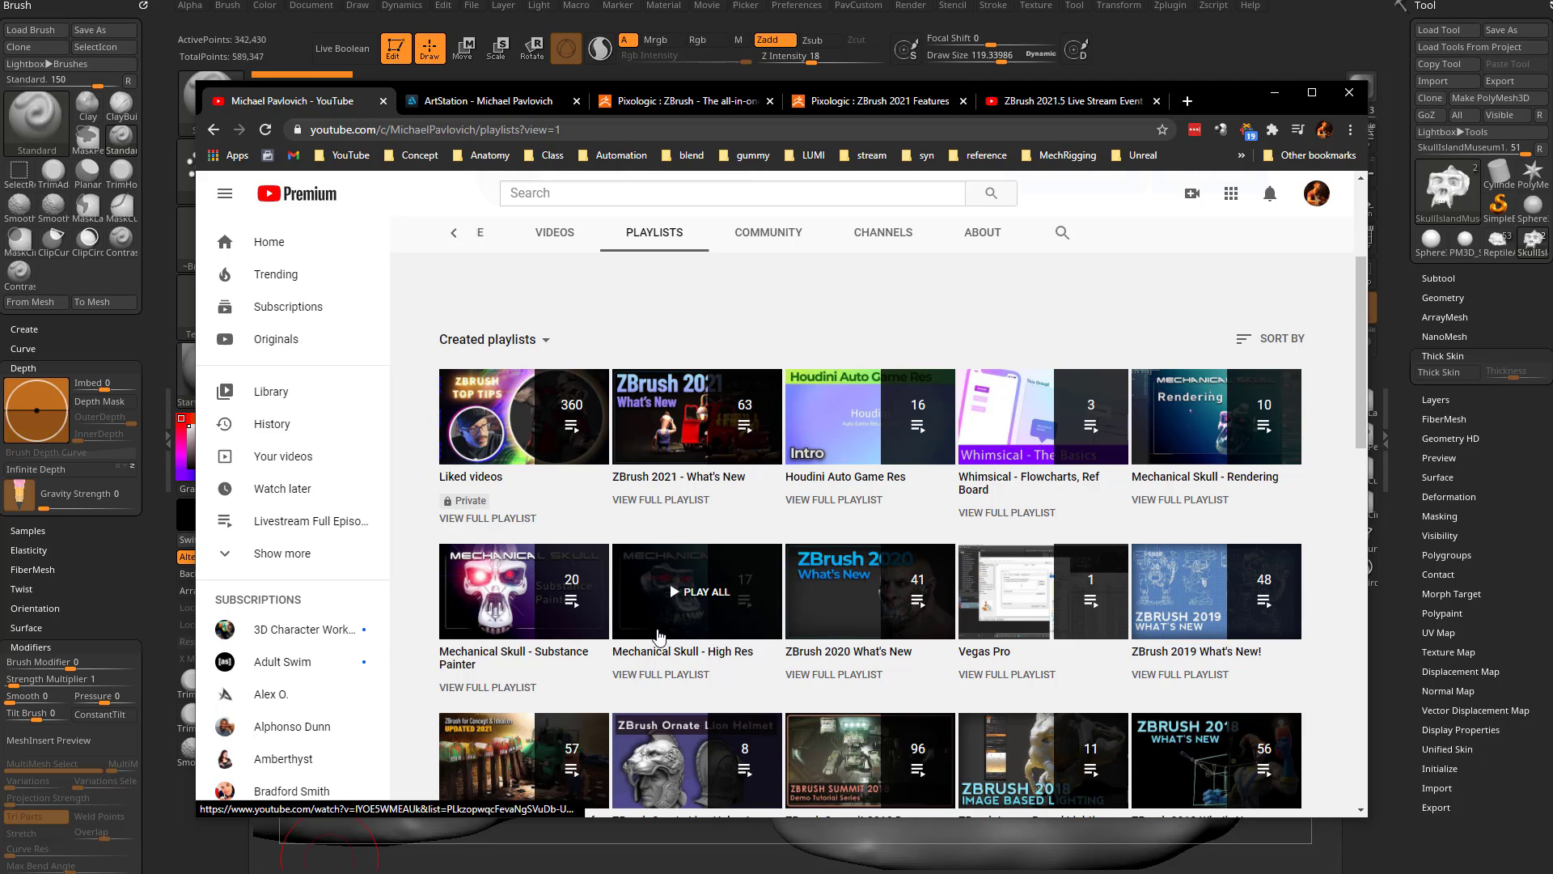
click(486, 103)
click(575, 499)
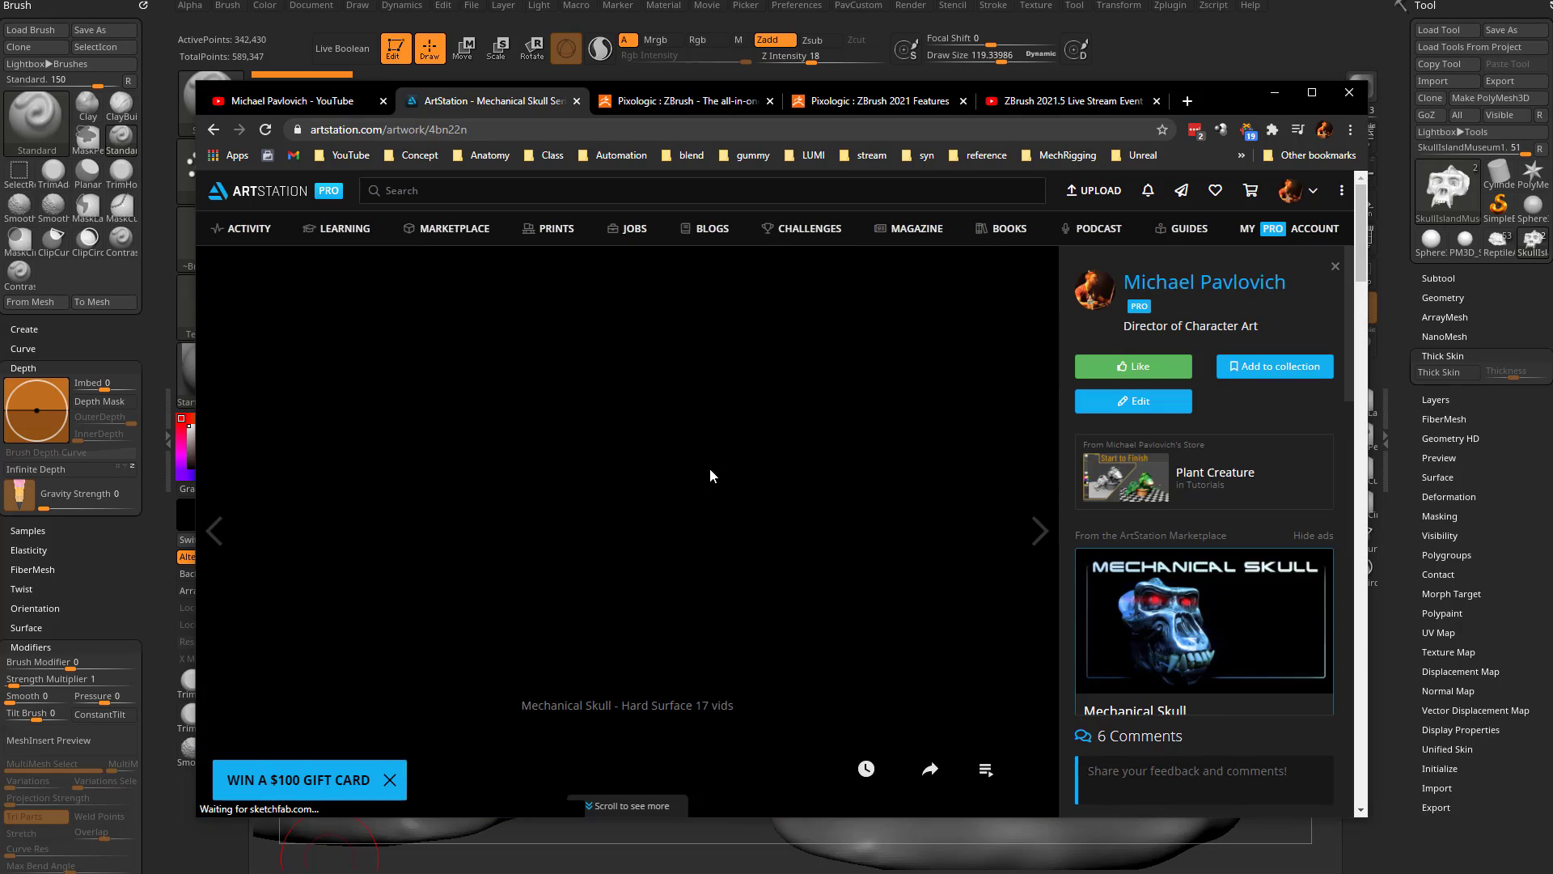
click(985, 265)
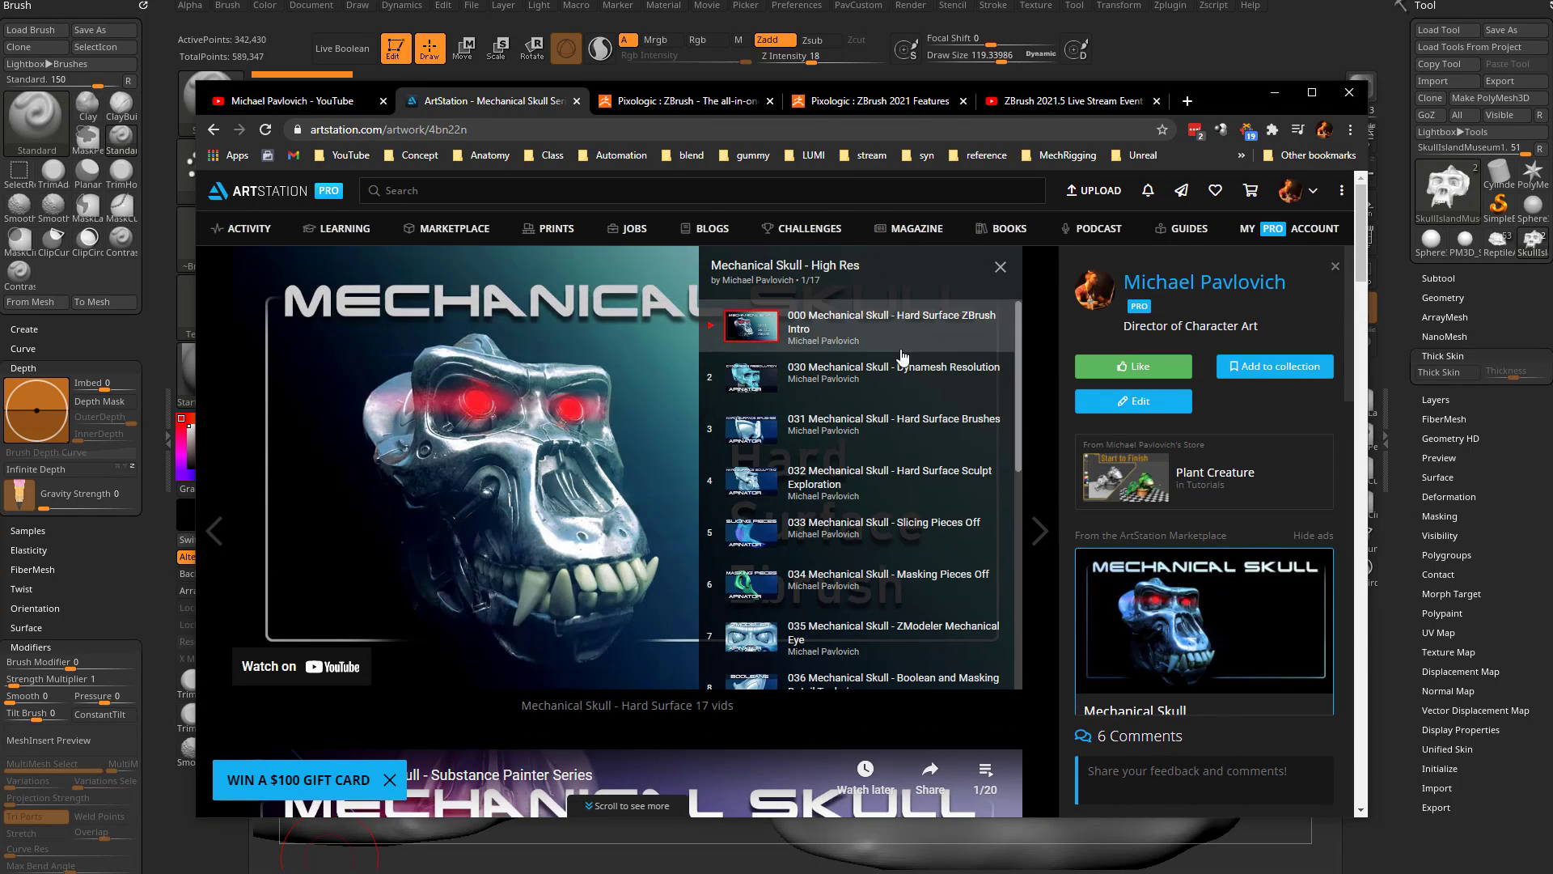
scroll(902, 355, down, 5)
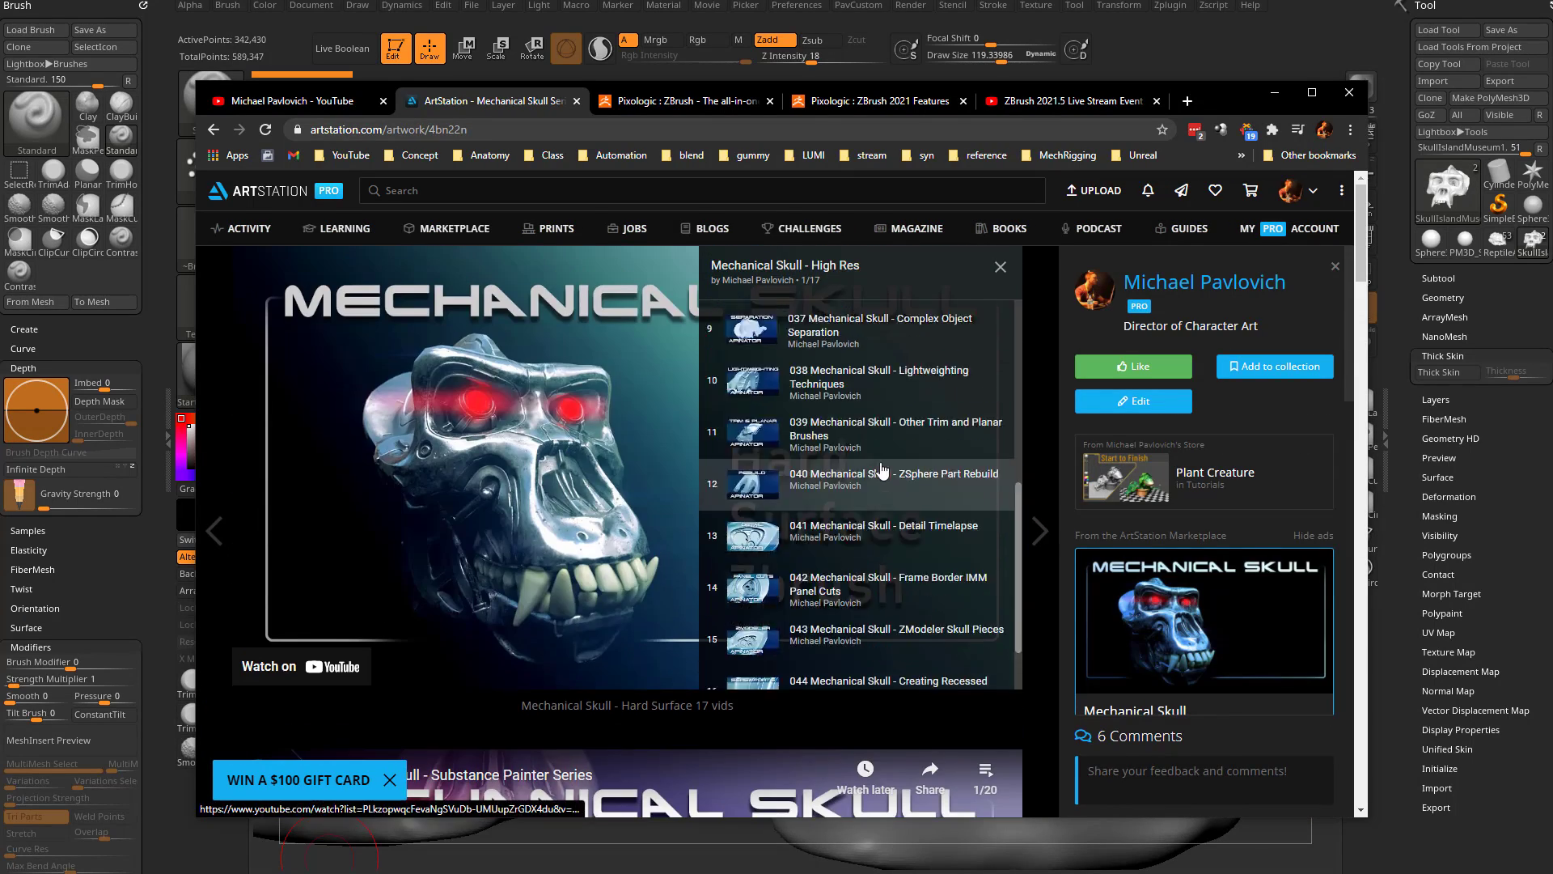
scroll(869, 473, up, 5)
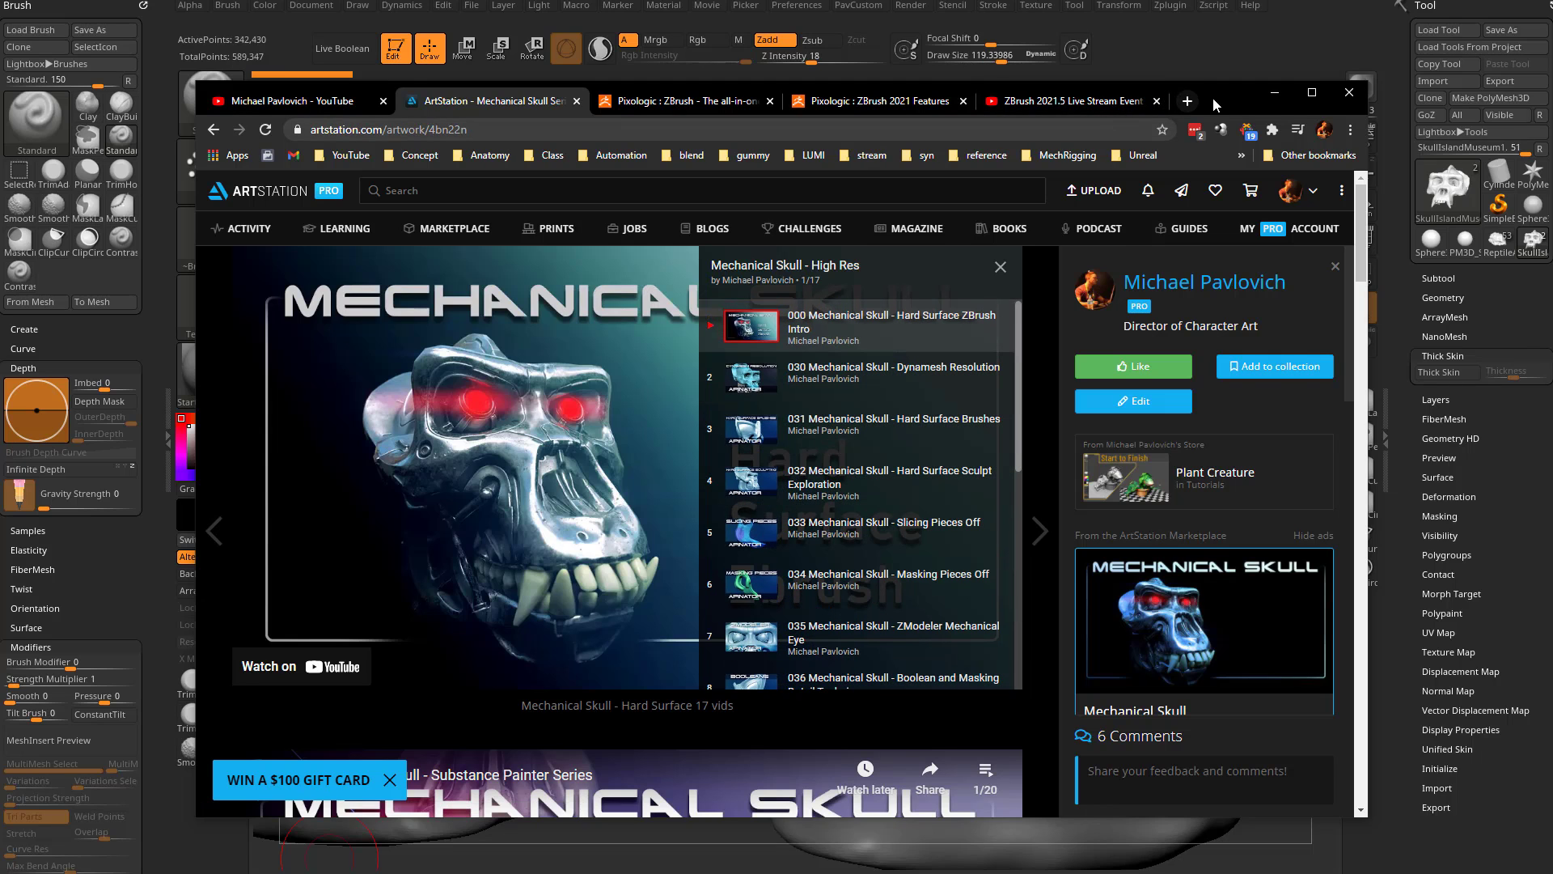
drag(1215, 106, 1052, 872)
Step: Make the smooth rock mound behind the skull the active subtool
drag(897, 410, 919, 530)
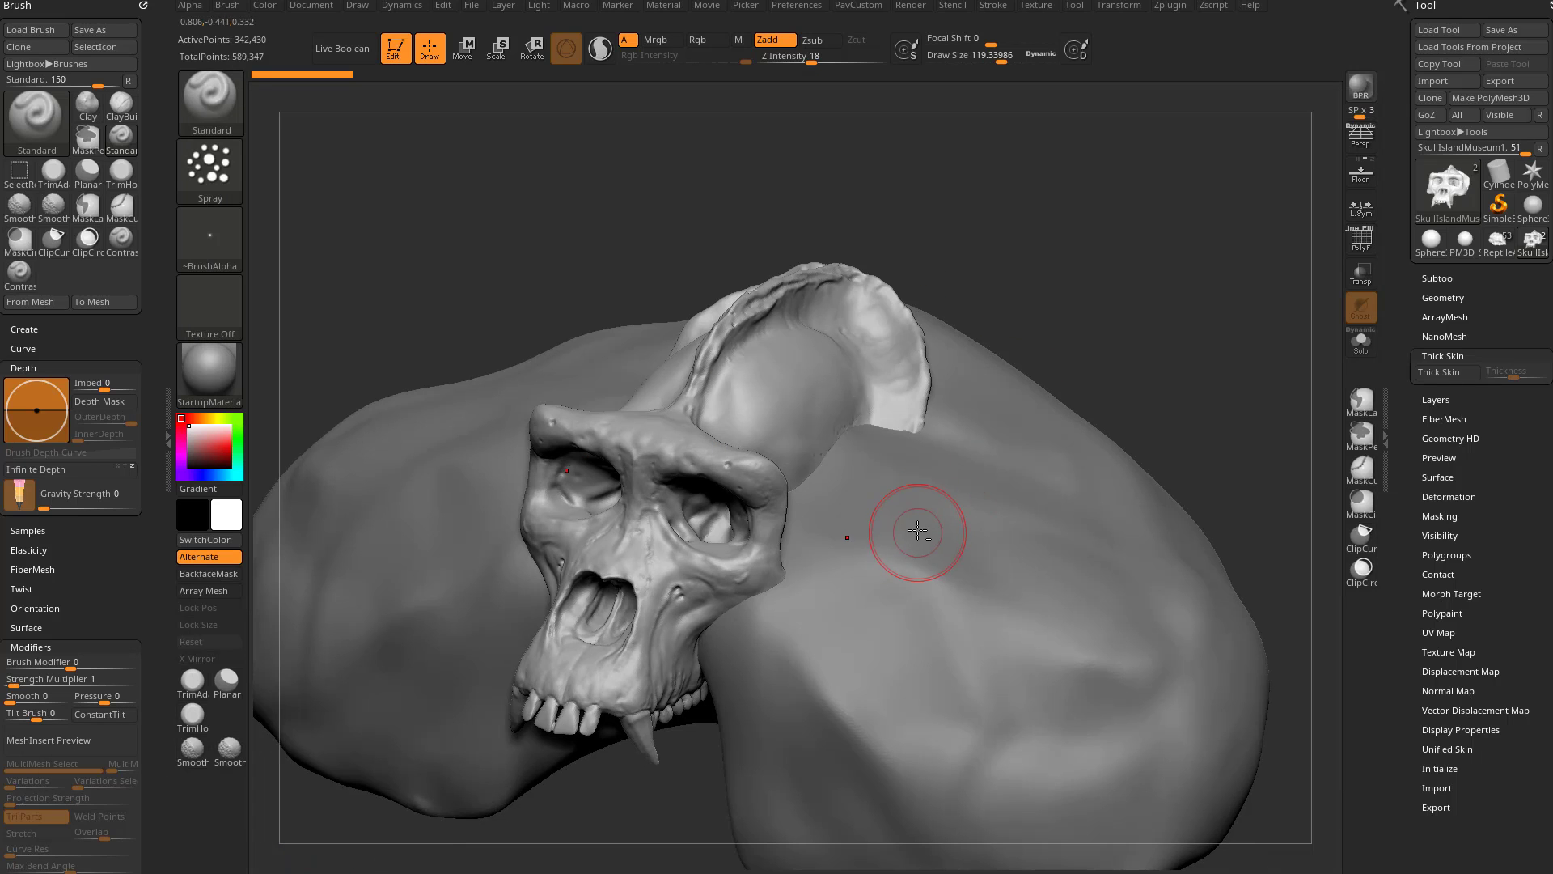
drag(1148, 429, 1166, 403)
alt+click(934, 548)
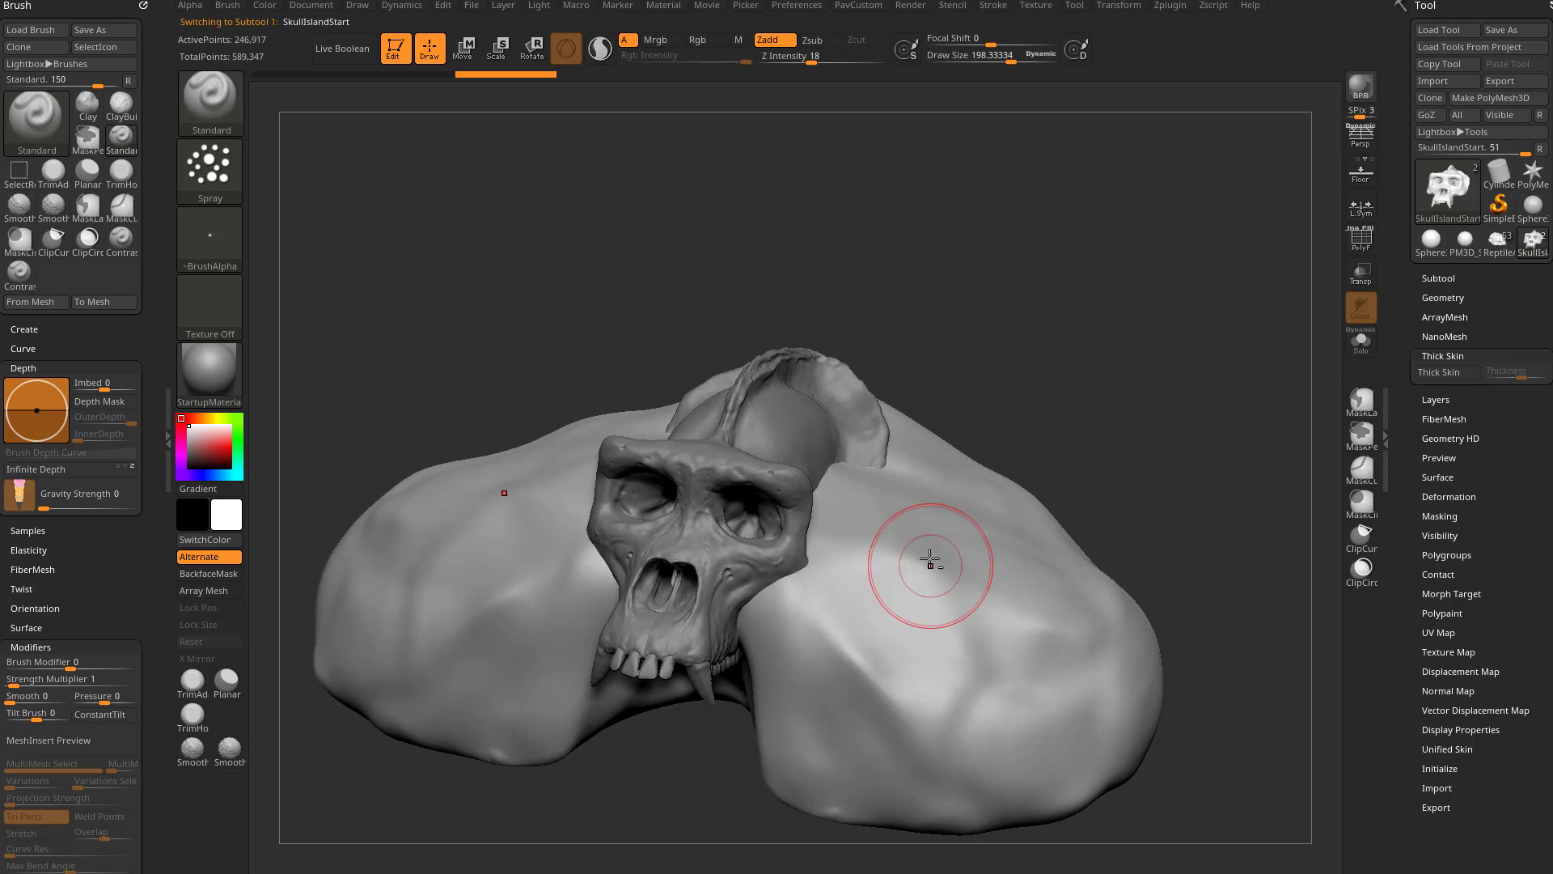
drag(1019, 522, 1168, 439)
Step: Build up rock ridges on the mound along both sides of the skull with the ClayBuildup brush at draw size about 215
key(b)
key(c)
key(b)
drag(1154, 371, 1136, 389)
key(s)
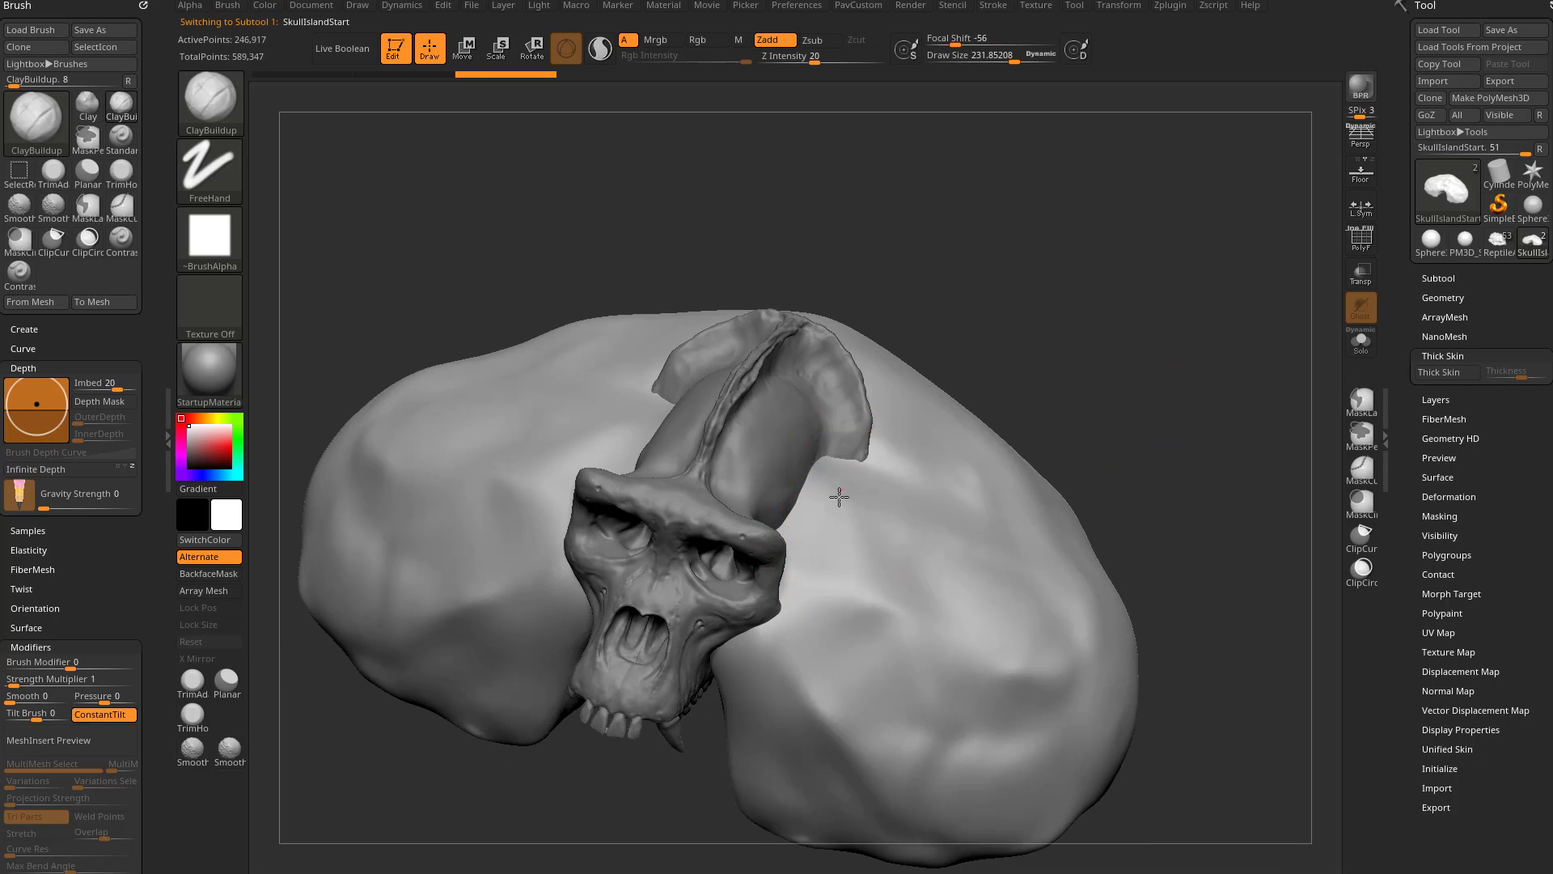
key(s)
mouse_move(835, 490)
mouse_down()
mouse_move(804, 526)
mouse_move(842, 584)
mouse_up()
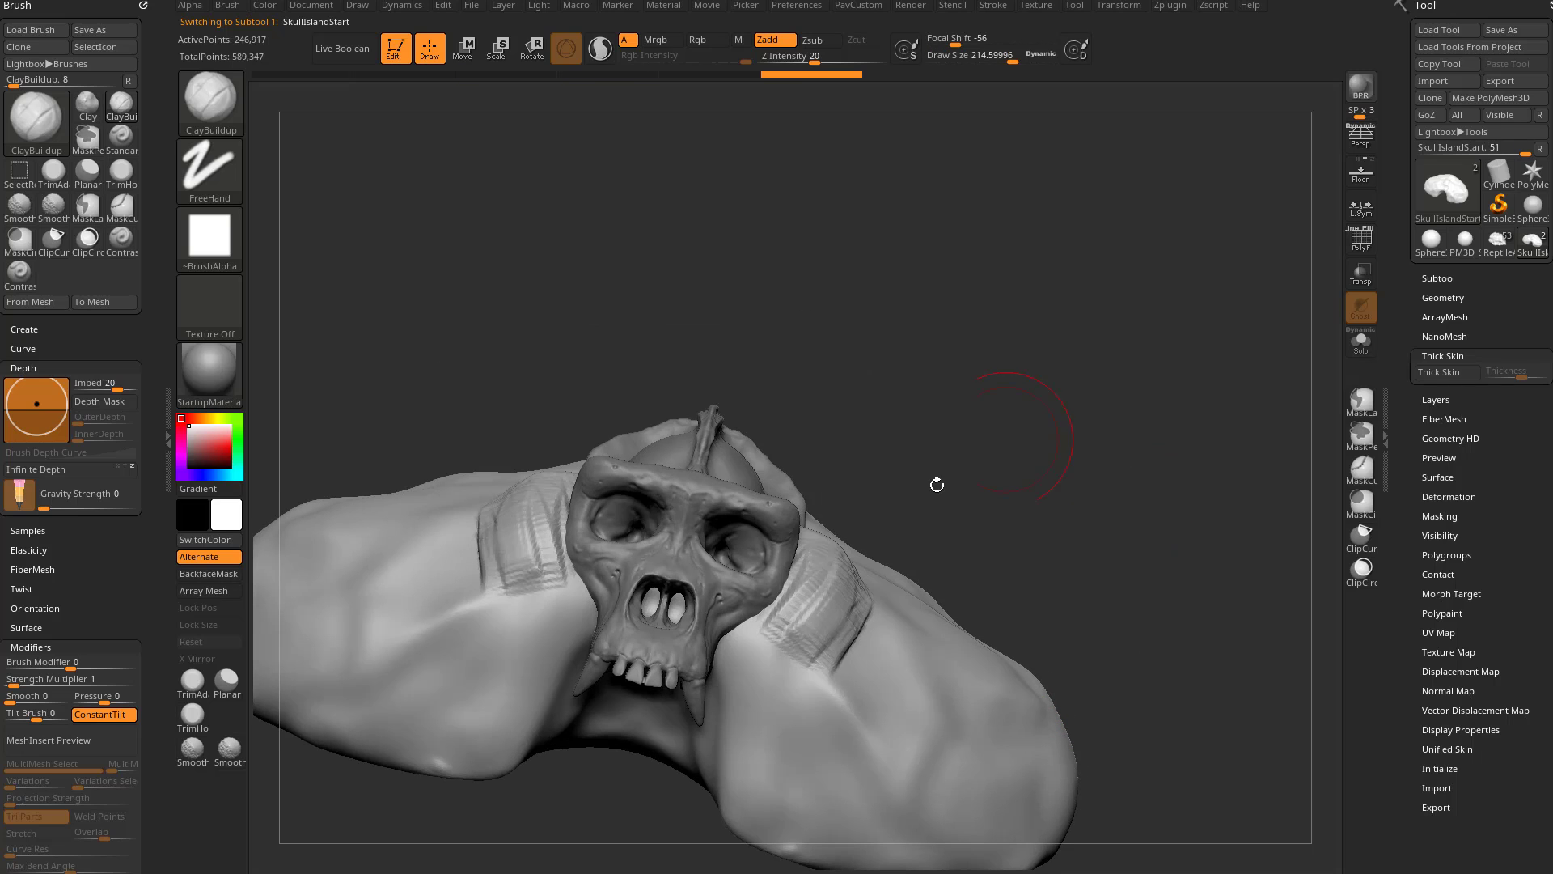
drag(788, 606, 772, 776)
drag(772, 777, 817, 728)
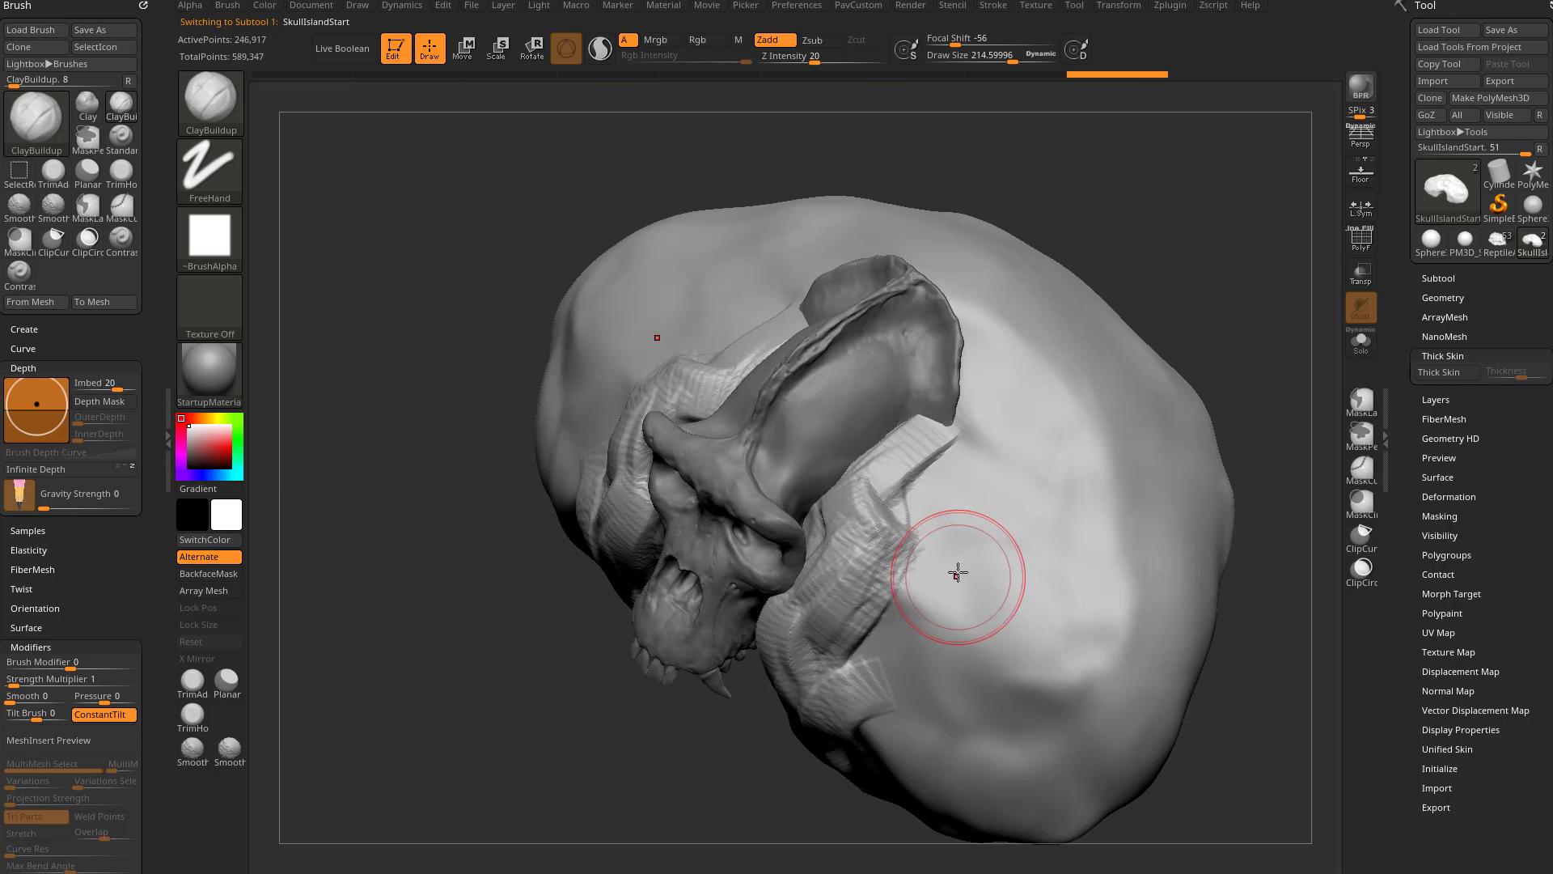
mouse_move(957, 573)
mouse_down()
mouse_move(1051, 275)
mouse_move(1218, 420)
mouse_move(1026, 325)
mouse_up()
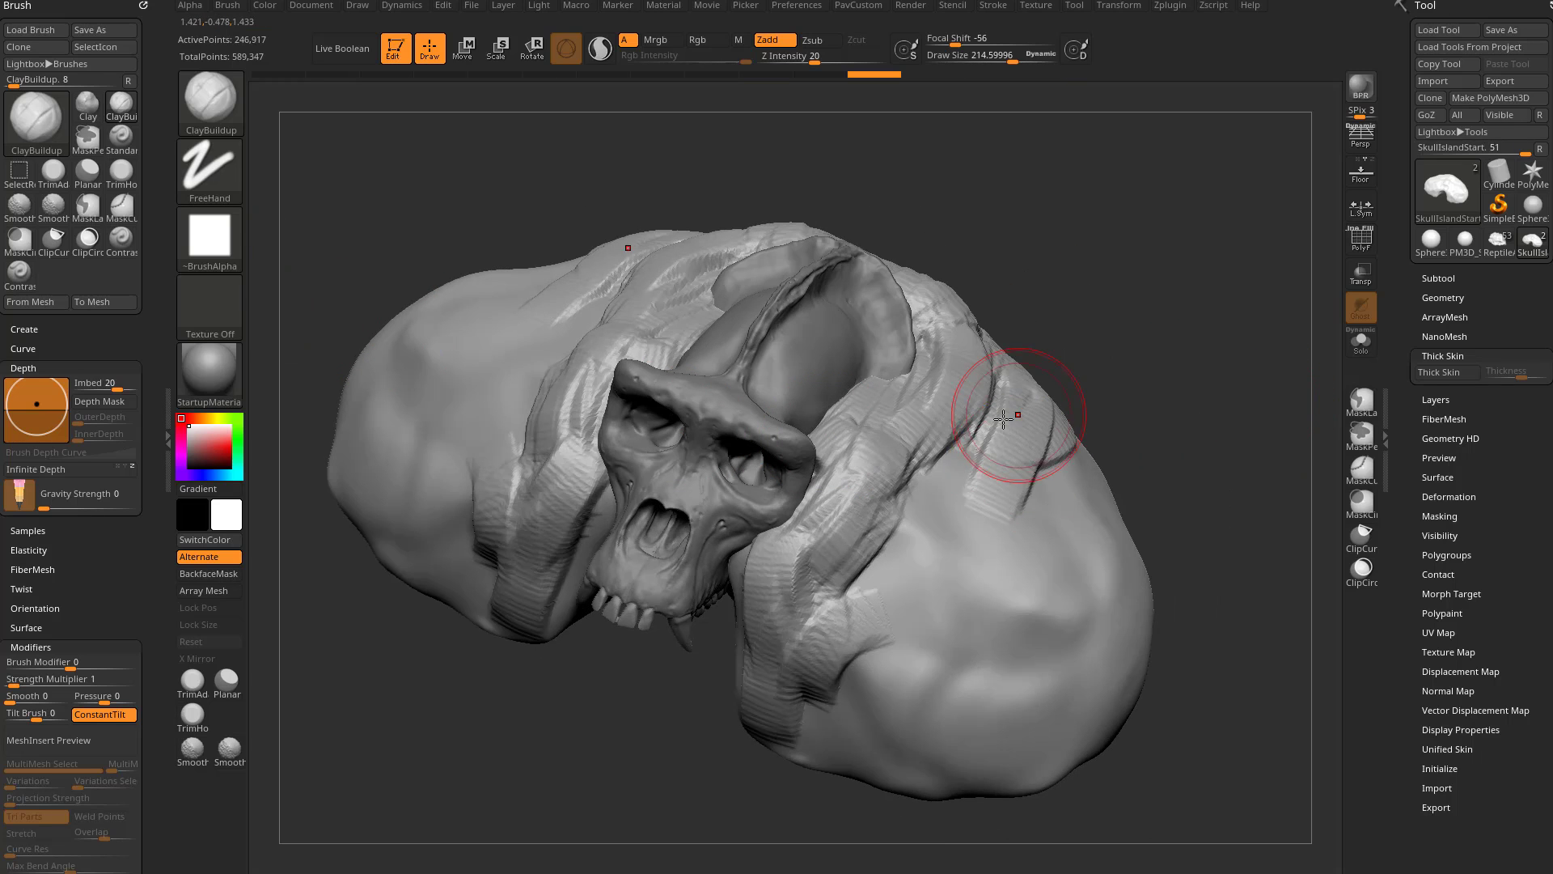
Step: Extend the ClayBuildup ridges down the mound's outer slopes and reduce the draw size to about 142
drag(964, 461, 886, 635)
drag(978, 550, 935, 635)
alt+drag(1215, 499, 1044, 505)
drag(962, 566, 993, 517)
mouse_move(952, 608)
mouse_down()
mouse_move(817, 688)
mouse_move(908, 704)
mouse_up()
drag(939, 703, 1003, 623)
mouse_move(1165, 567)
shift+mouse_down()
mouse_move(1175, 475)
mouse_move(1141, 501)
shift+mouse_up()
key(s)
drag(1165, 508, 1166, 505)
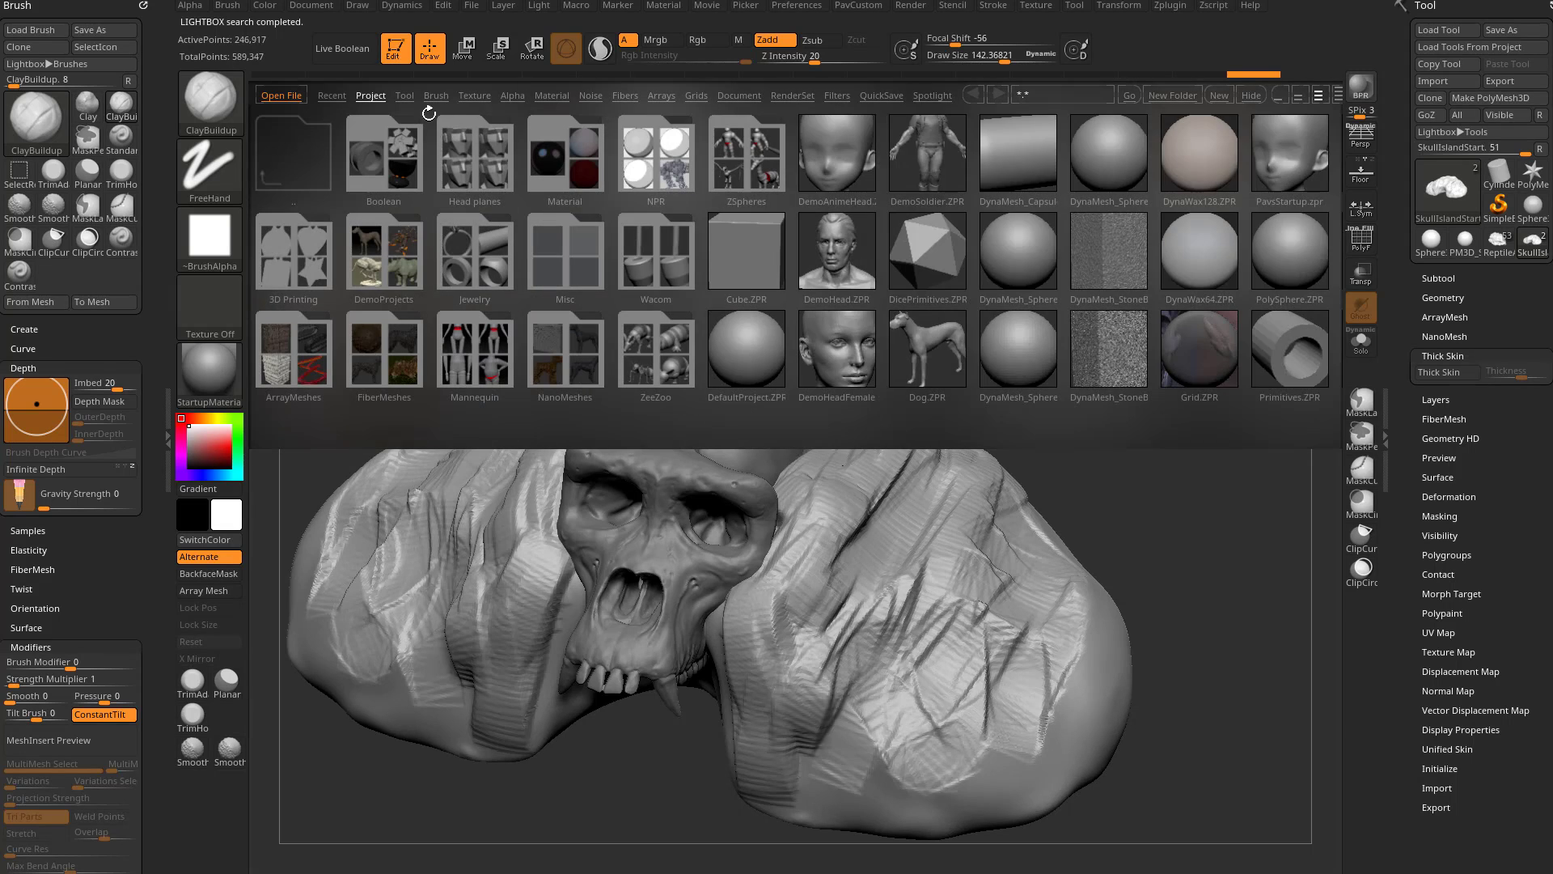
Step: Load the TrimHole and TrimSmoothBorder brushes from the Trim folder of the Lightbox brush library
click(436, 96)
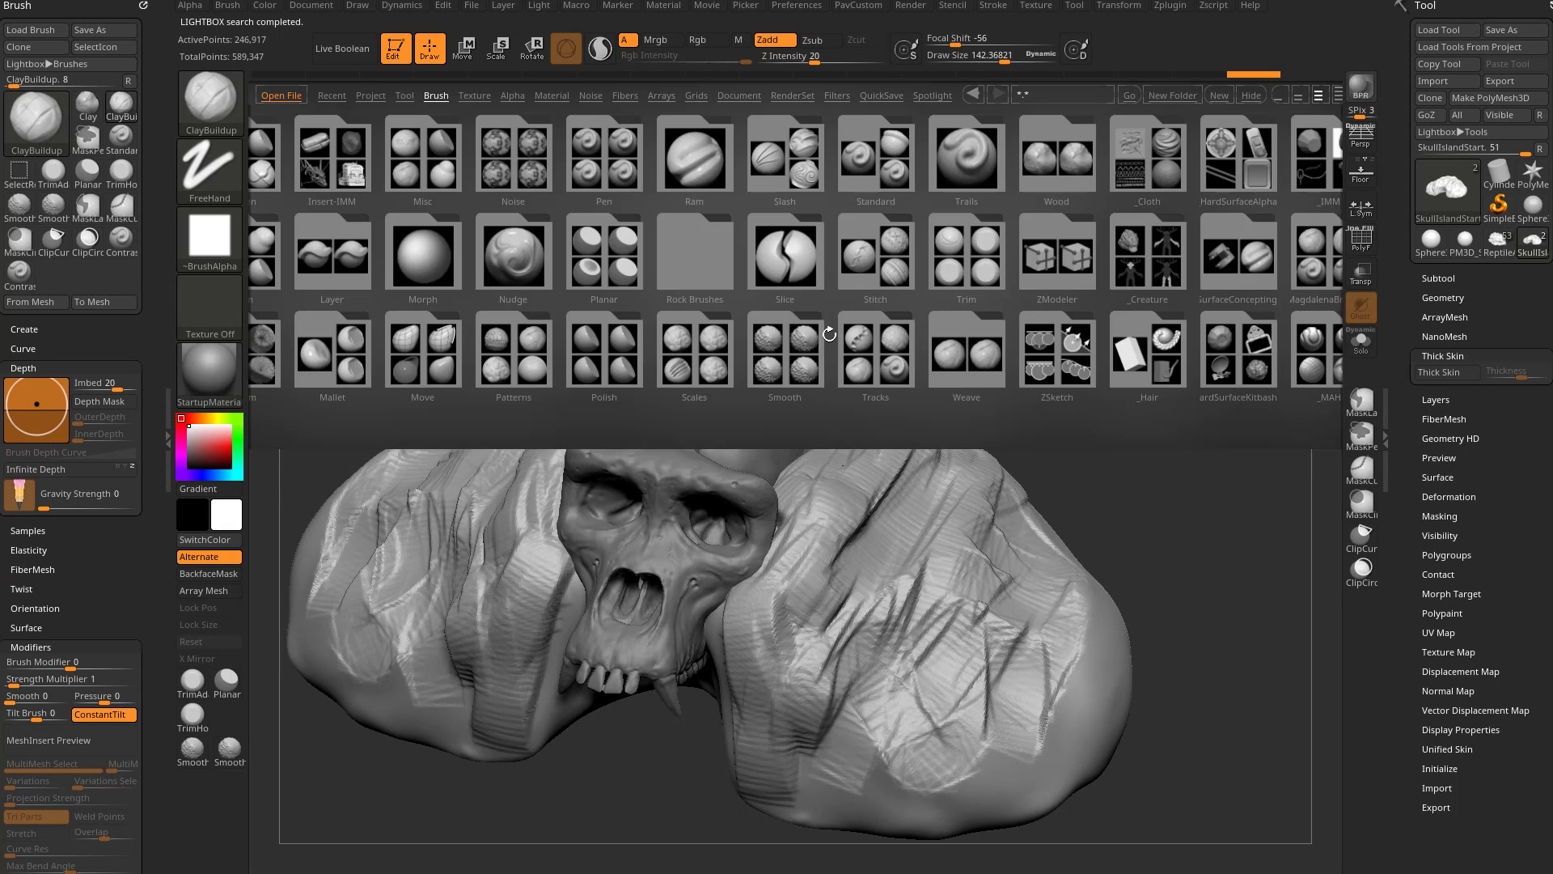
double_click(960, 271)
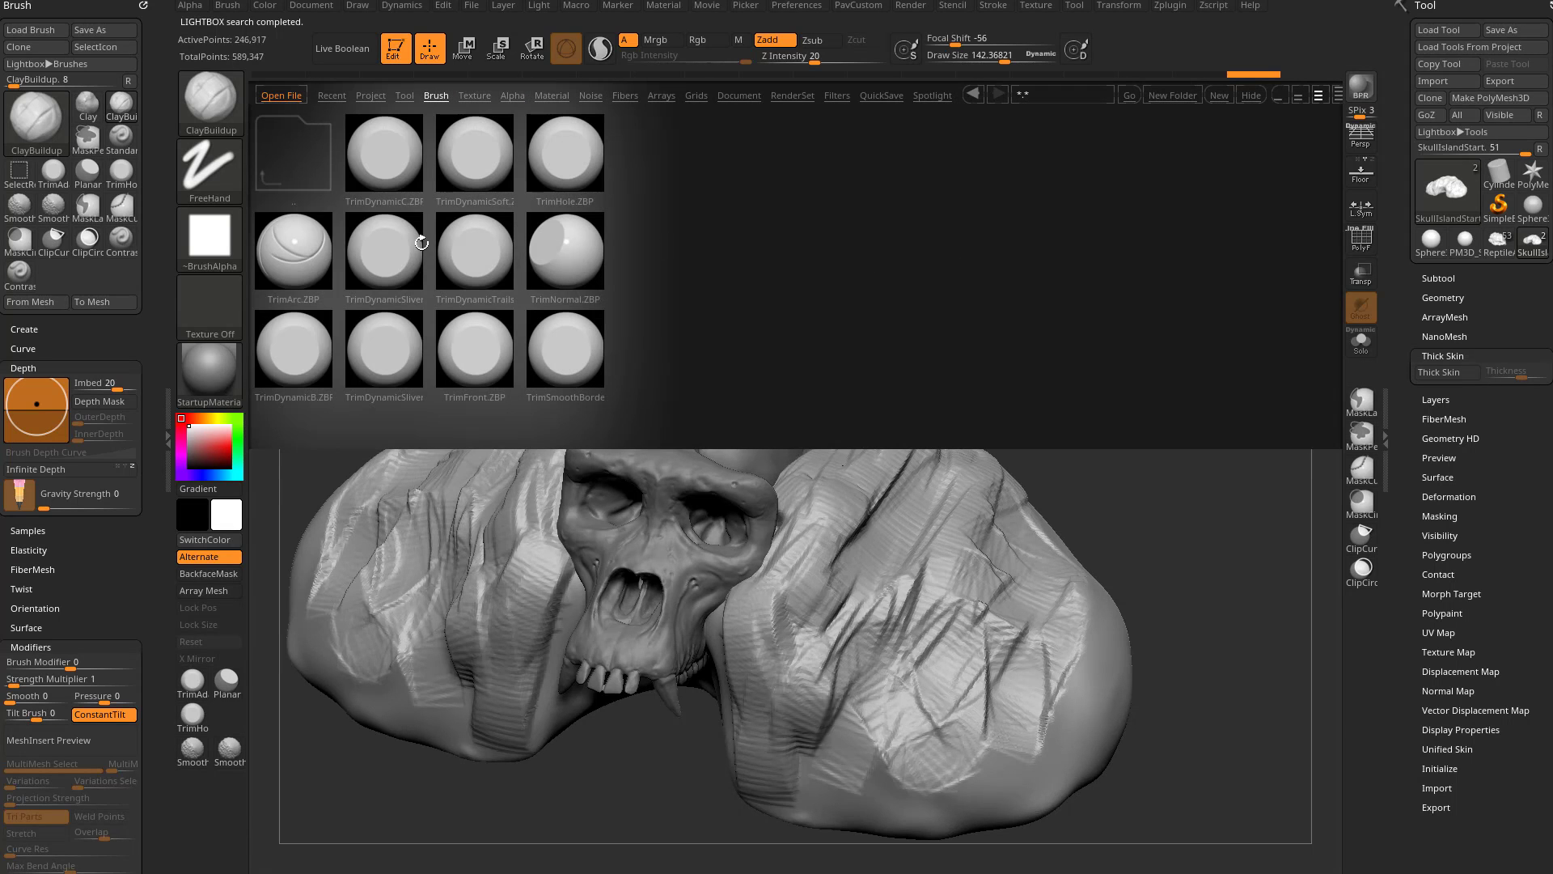
double_click(565, 149)
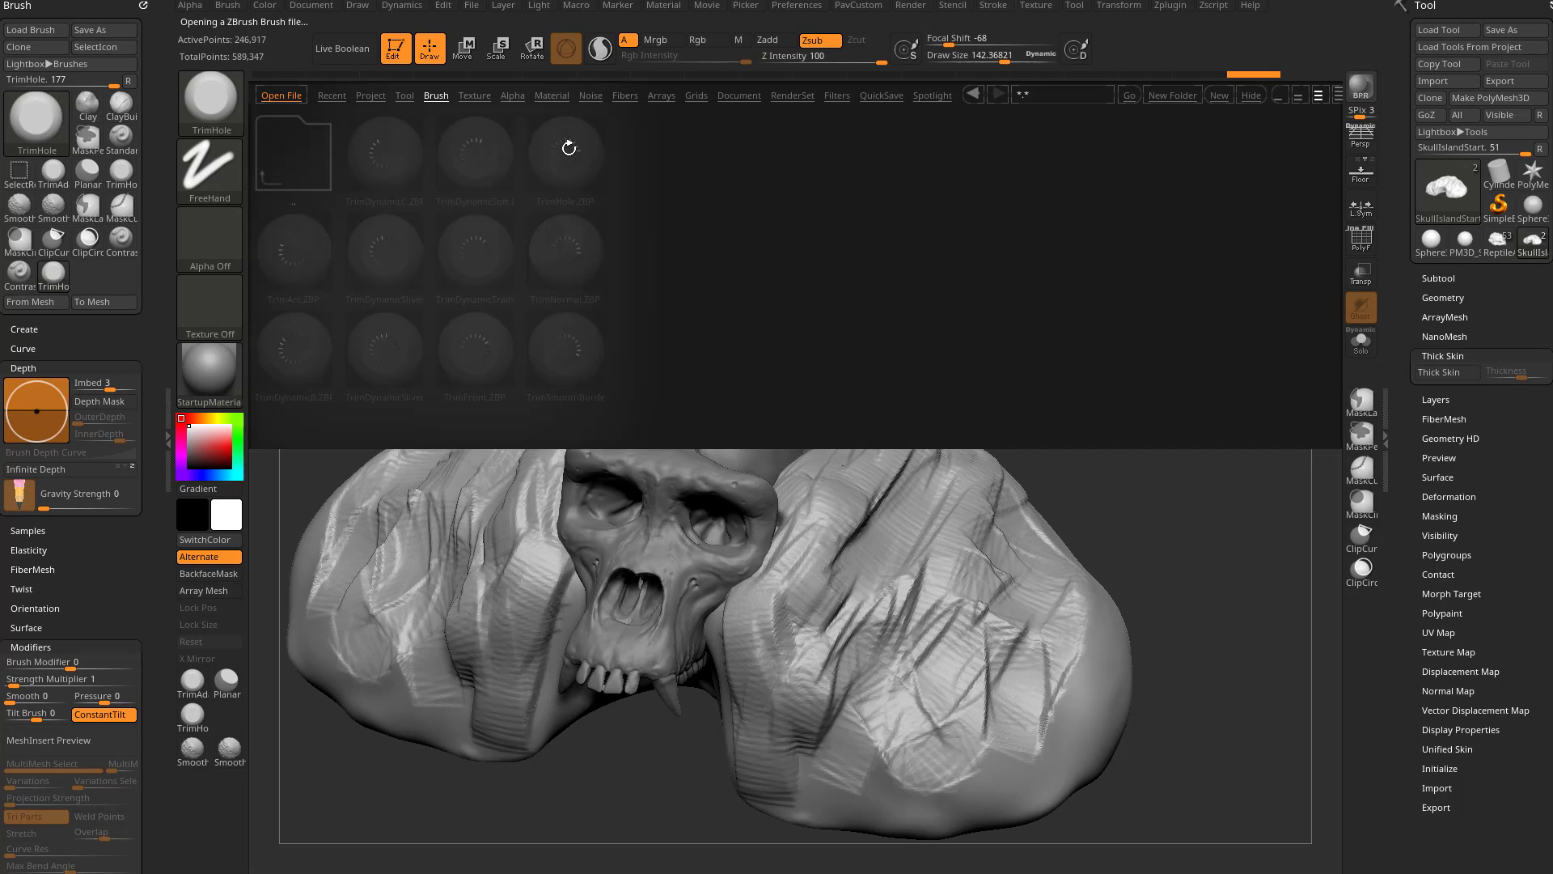
double_click(587, 347)
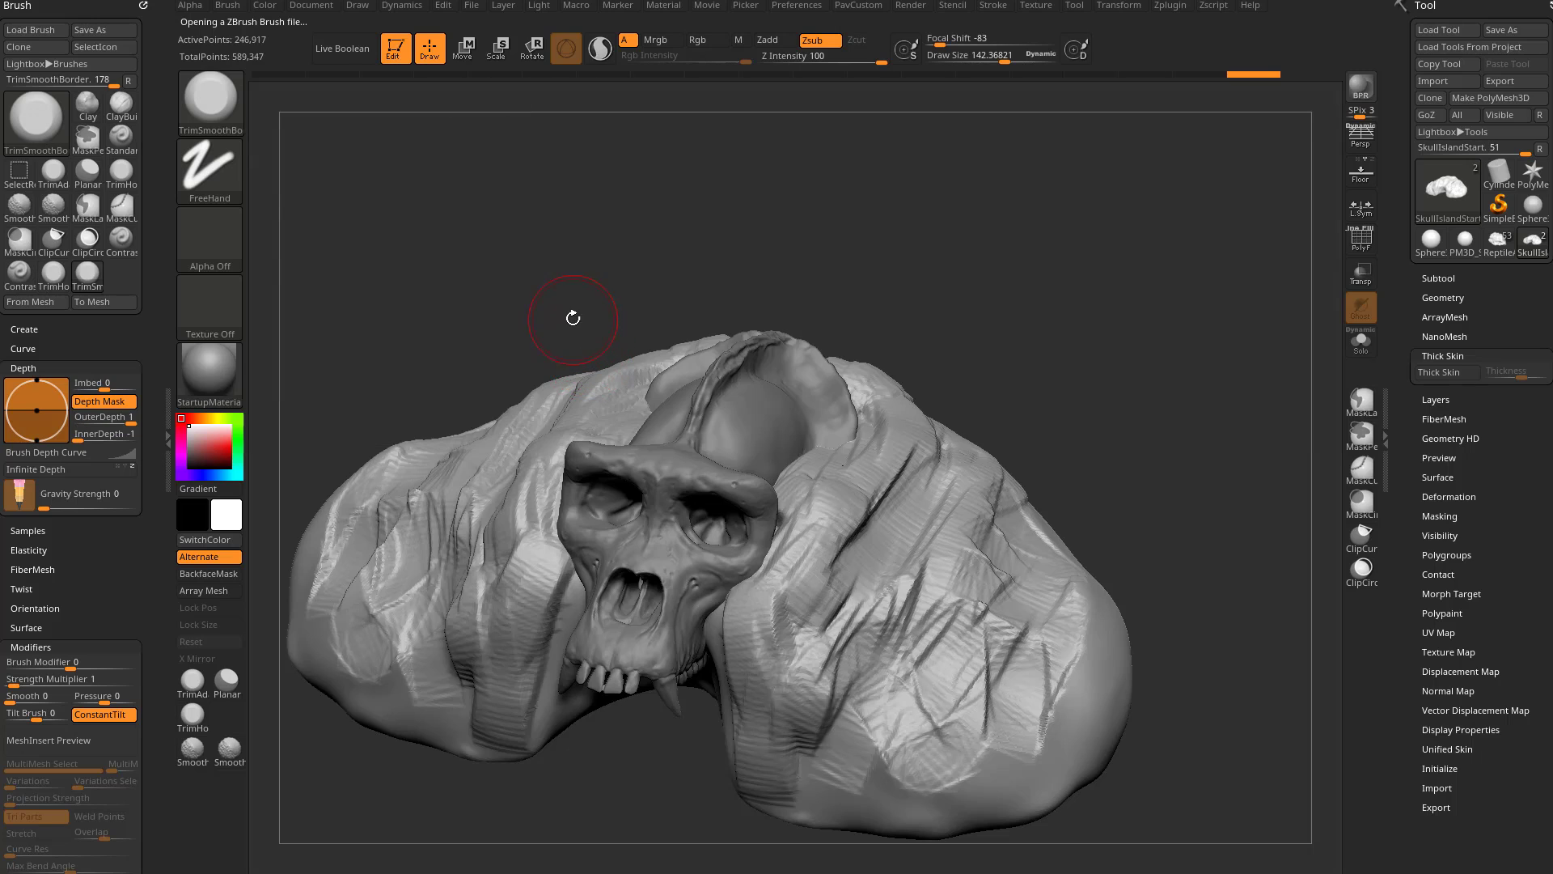
Step: Assign the square Alpha 28 to the TrimSmoothBorder brush and to the TrimHole brush
click(213, 226)
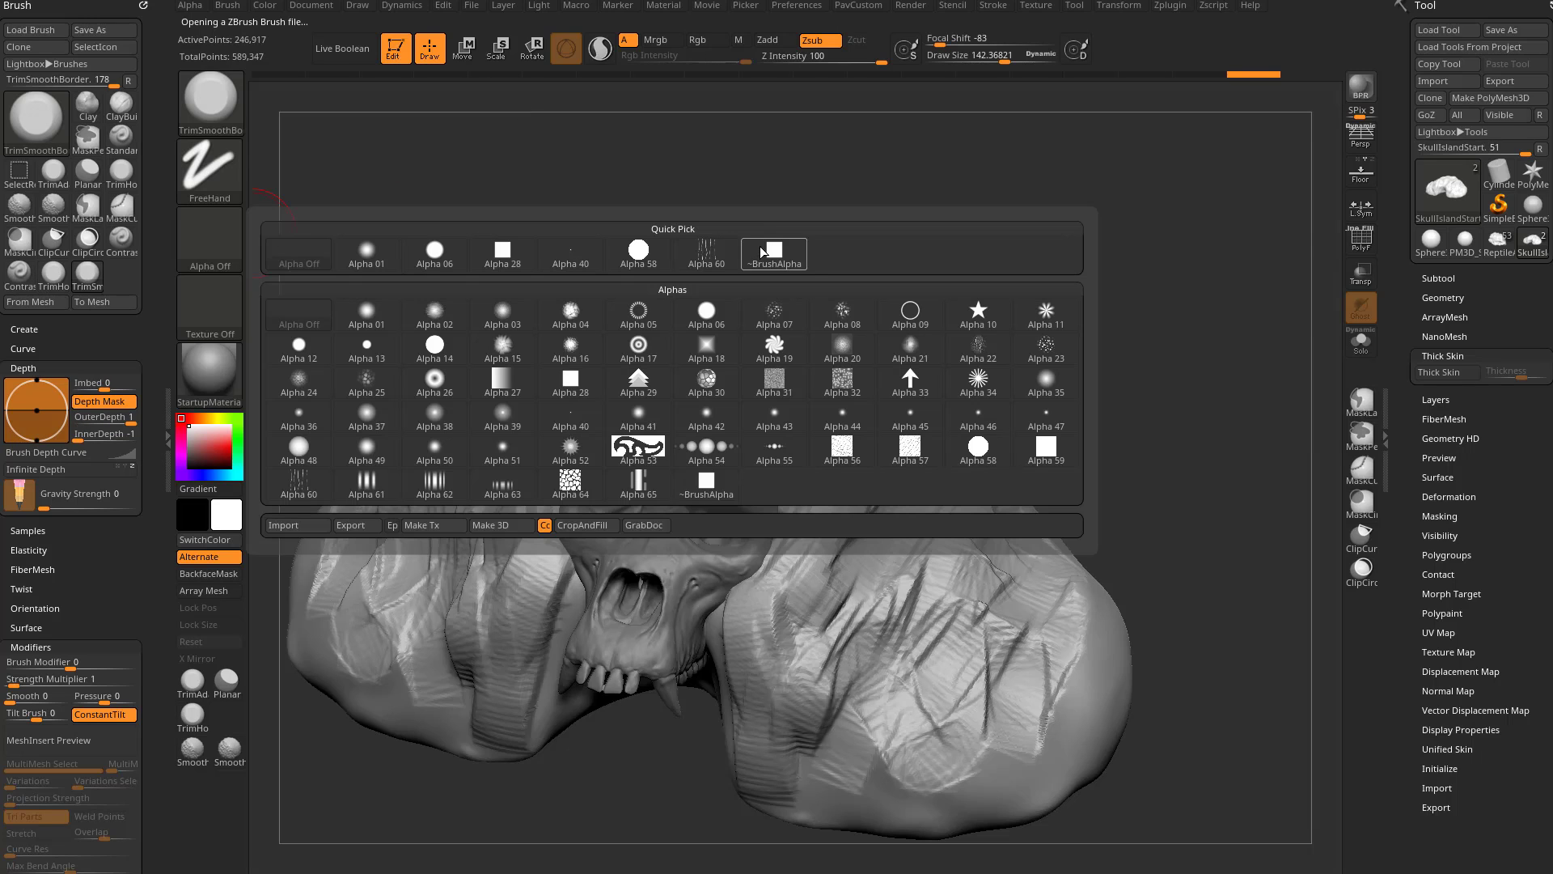
click(502, 251)
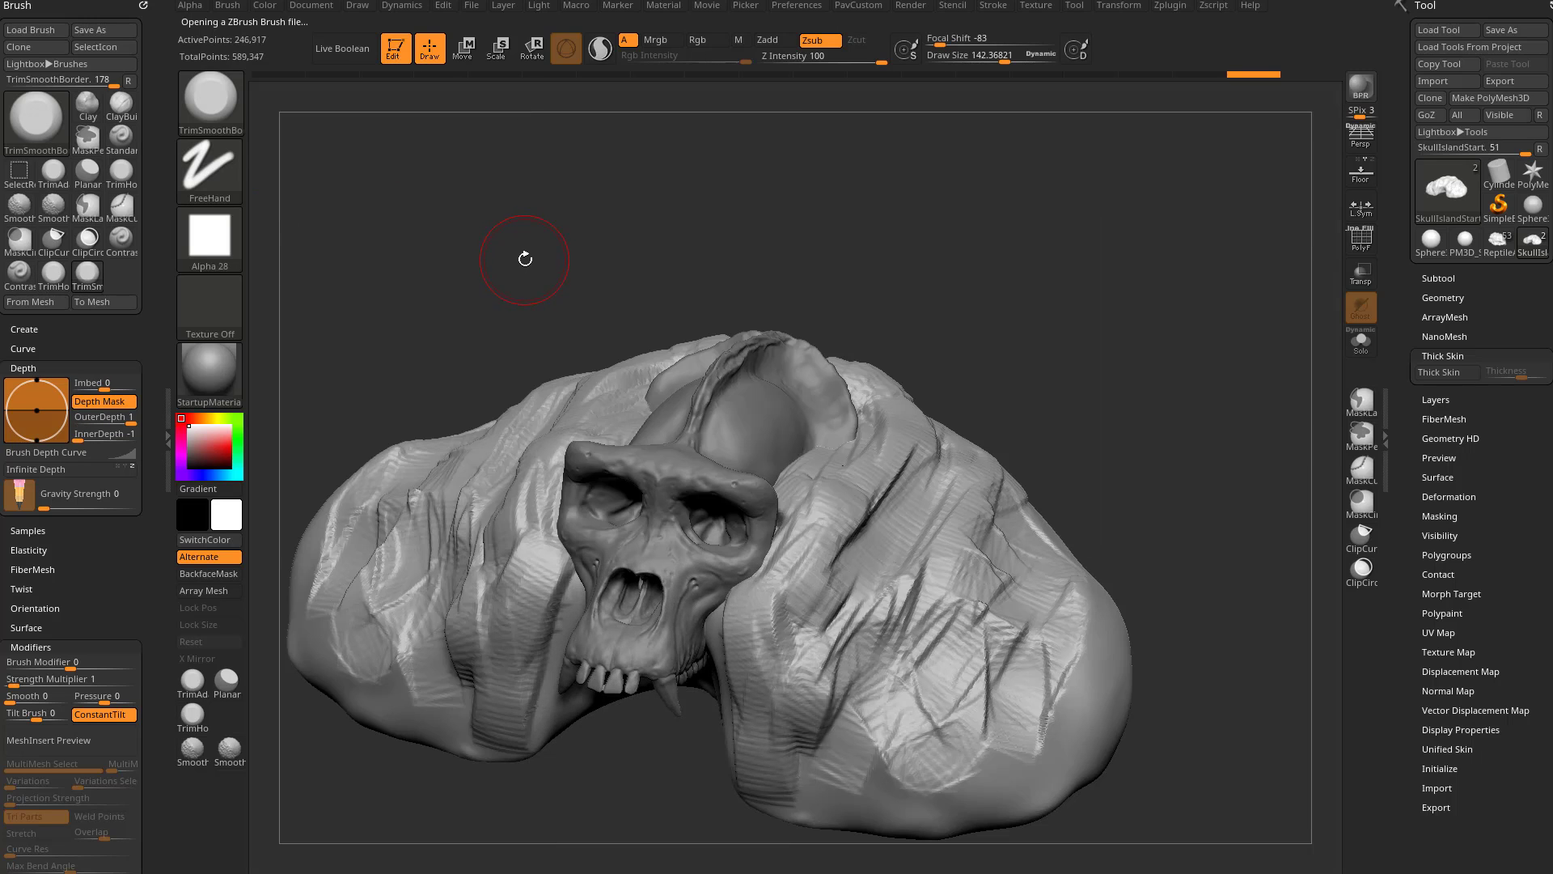
key(b)
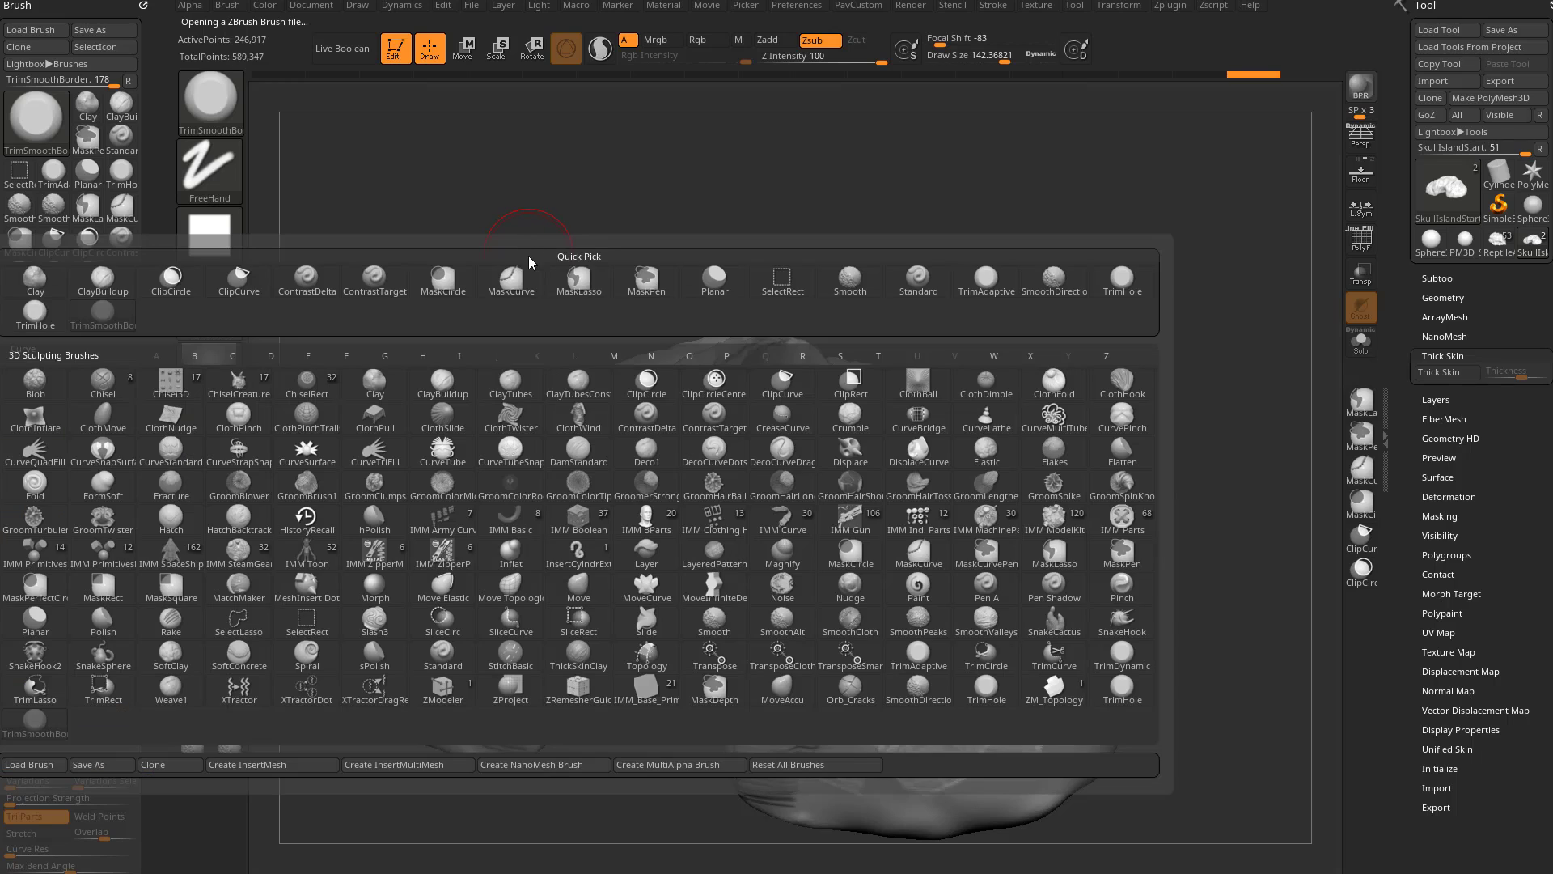
click(1126, 692)
click(210, 243)
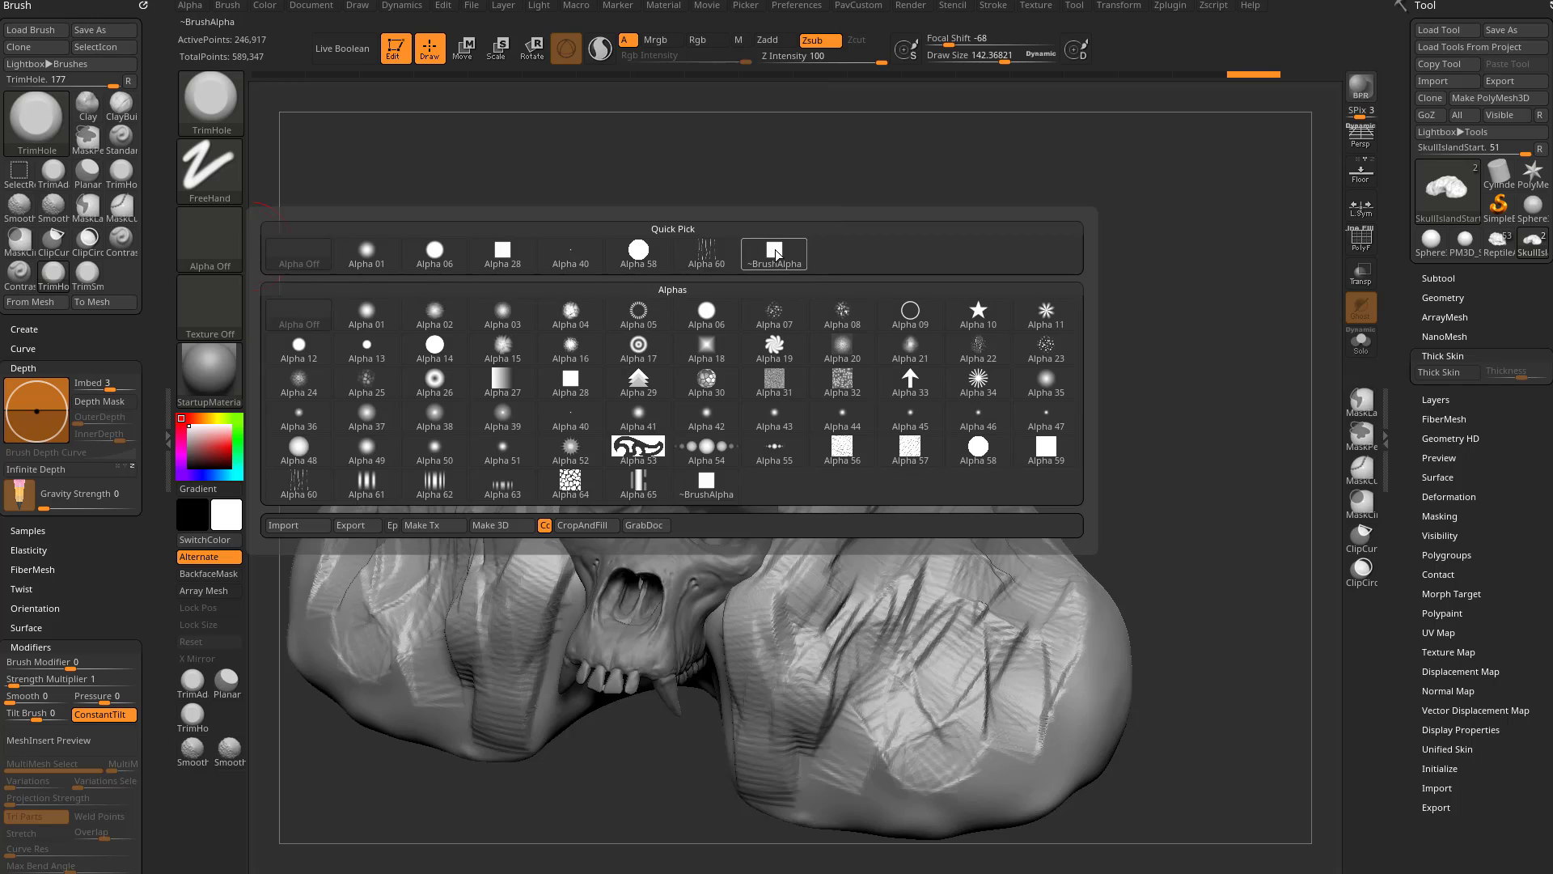
click(504, 252)
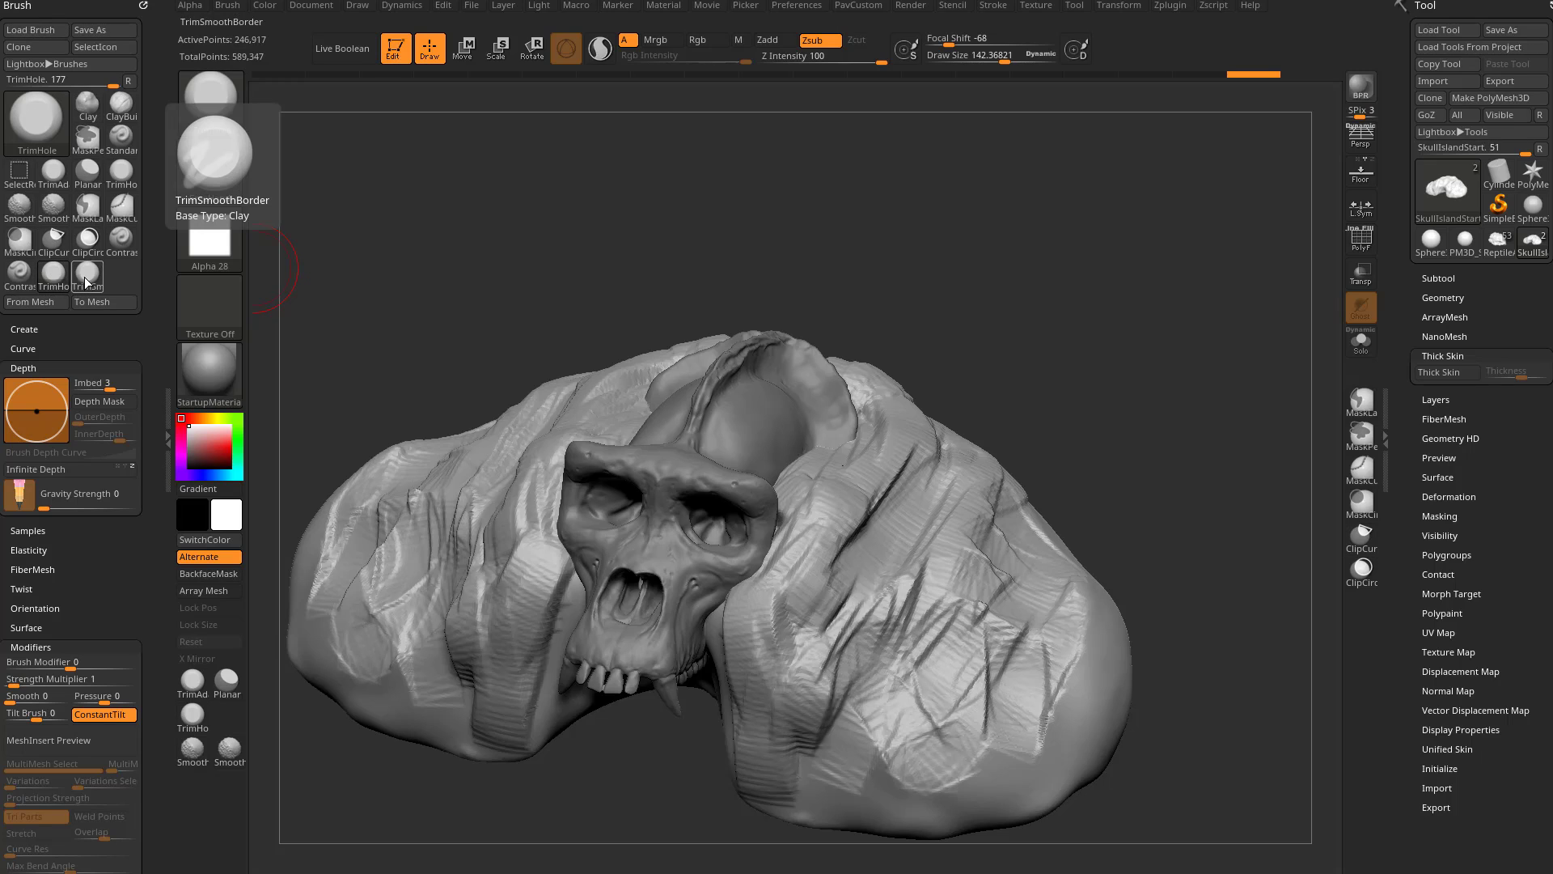
Step: Remove the docked Brush palette from the tray, close and reopen the tray, and dock the palette in it again
click(145, 8)
double_click(165, 426)
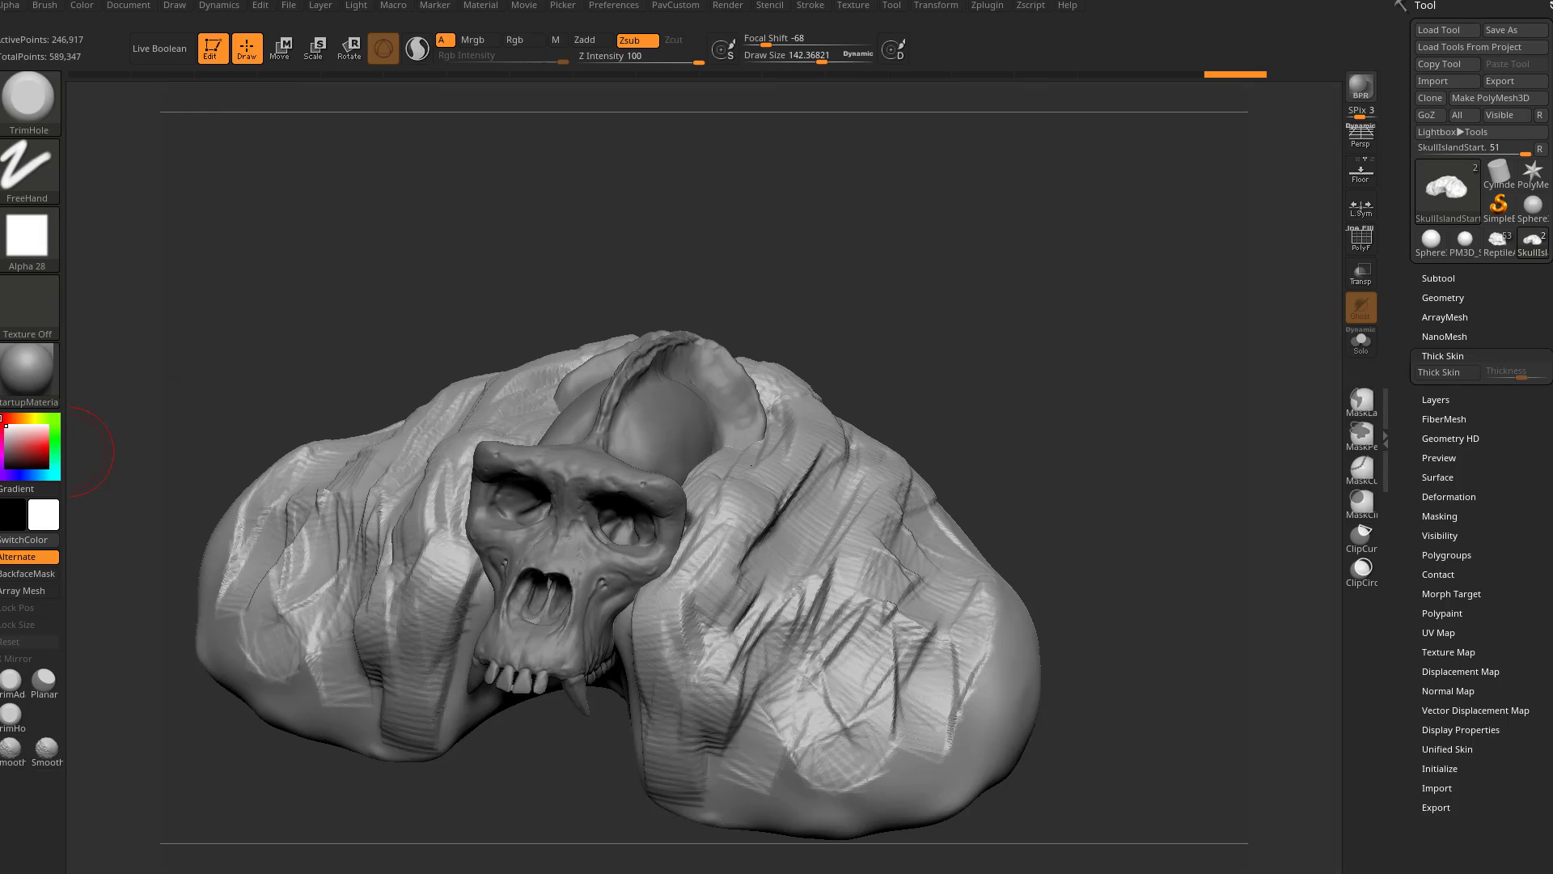
double_click(0, 439)
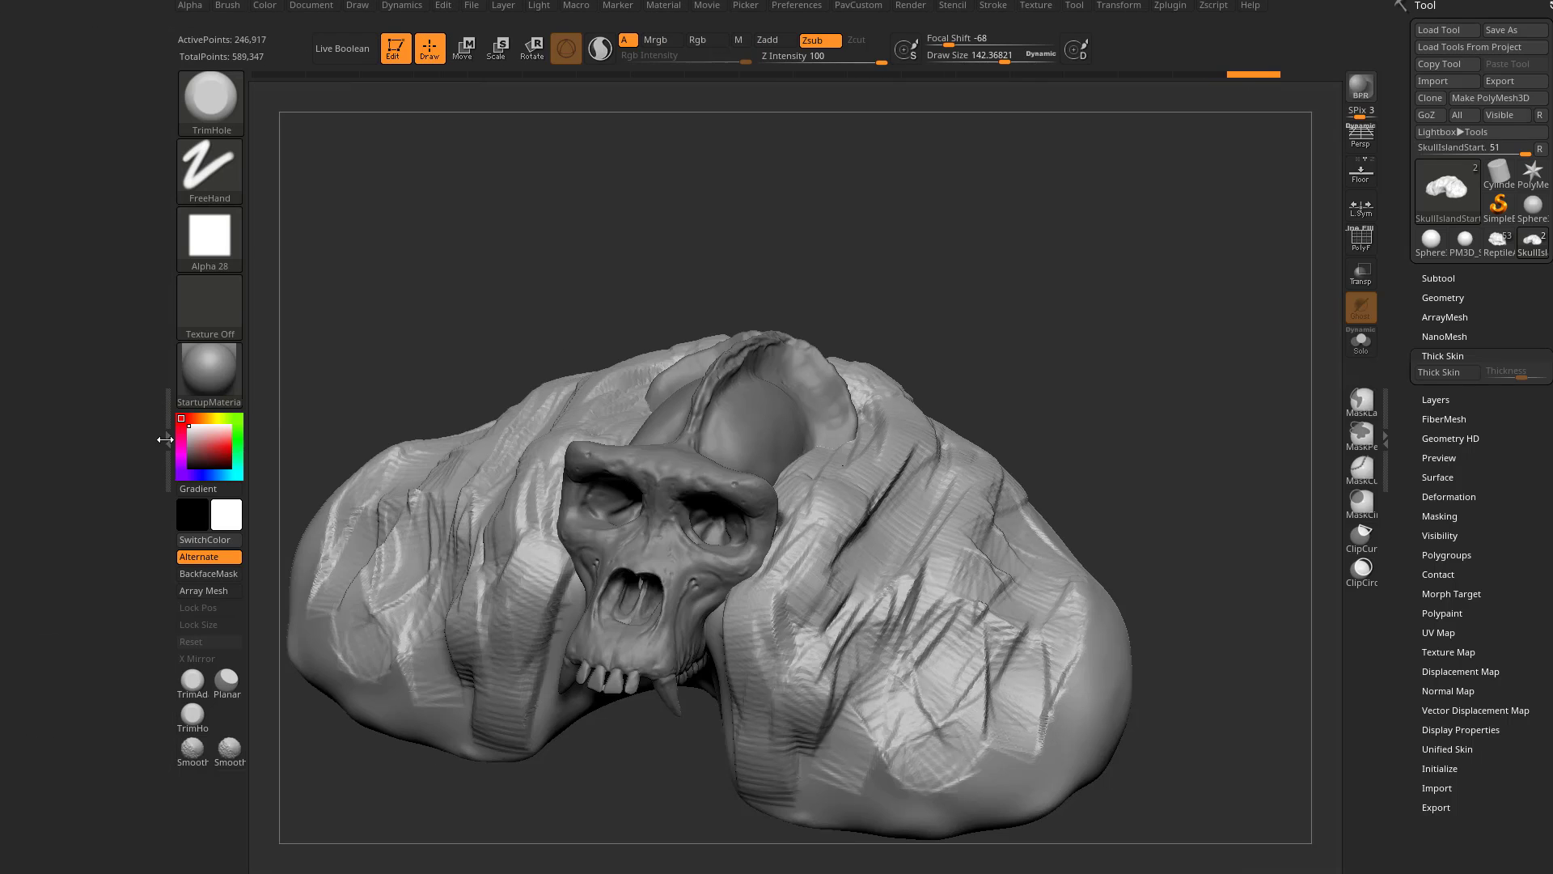
click(229, 5)
drag(222, 23, 68, 42)
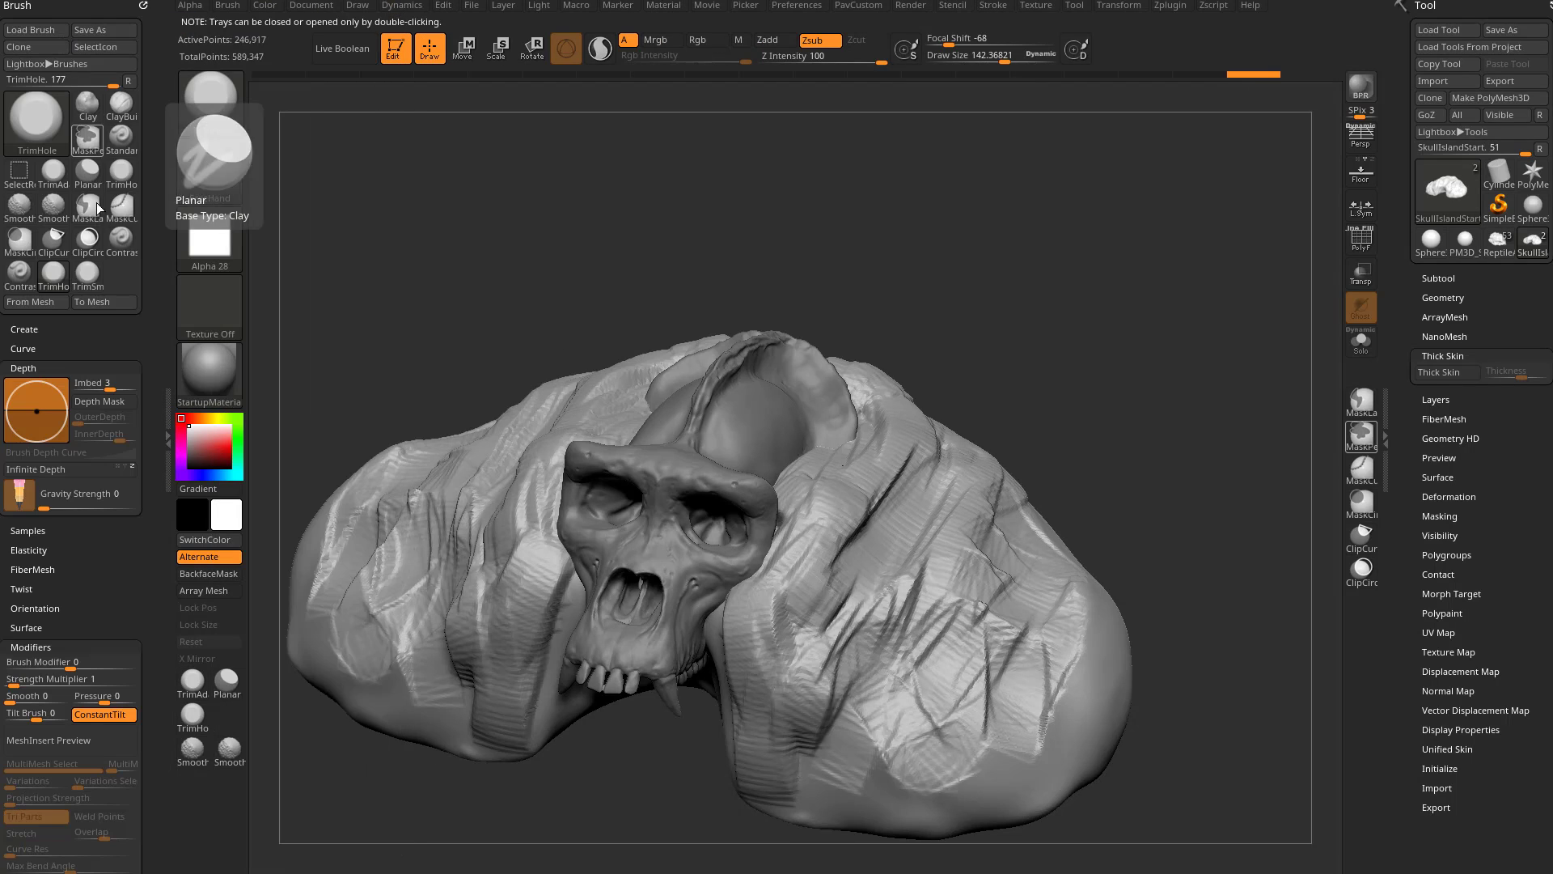
Step: Carve flat rock planes into the mound beside the skull's jaw with the TrimSmoothBorder brush at draw size about 142
mouse_move(1126, 382)
mouse_down()
mouse_move(1129, 353)
mouse_move(409, 347)
mouse_up()
click(88, 277)
alt+drag(1101, 322, 1049, 317)
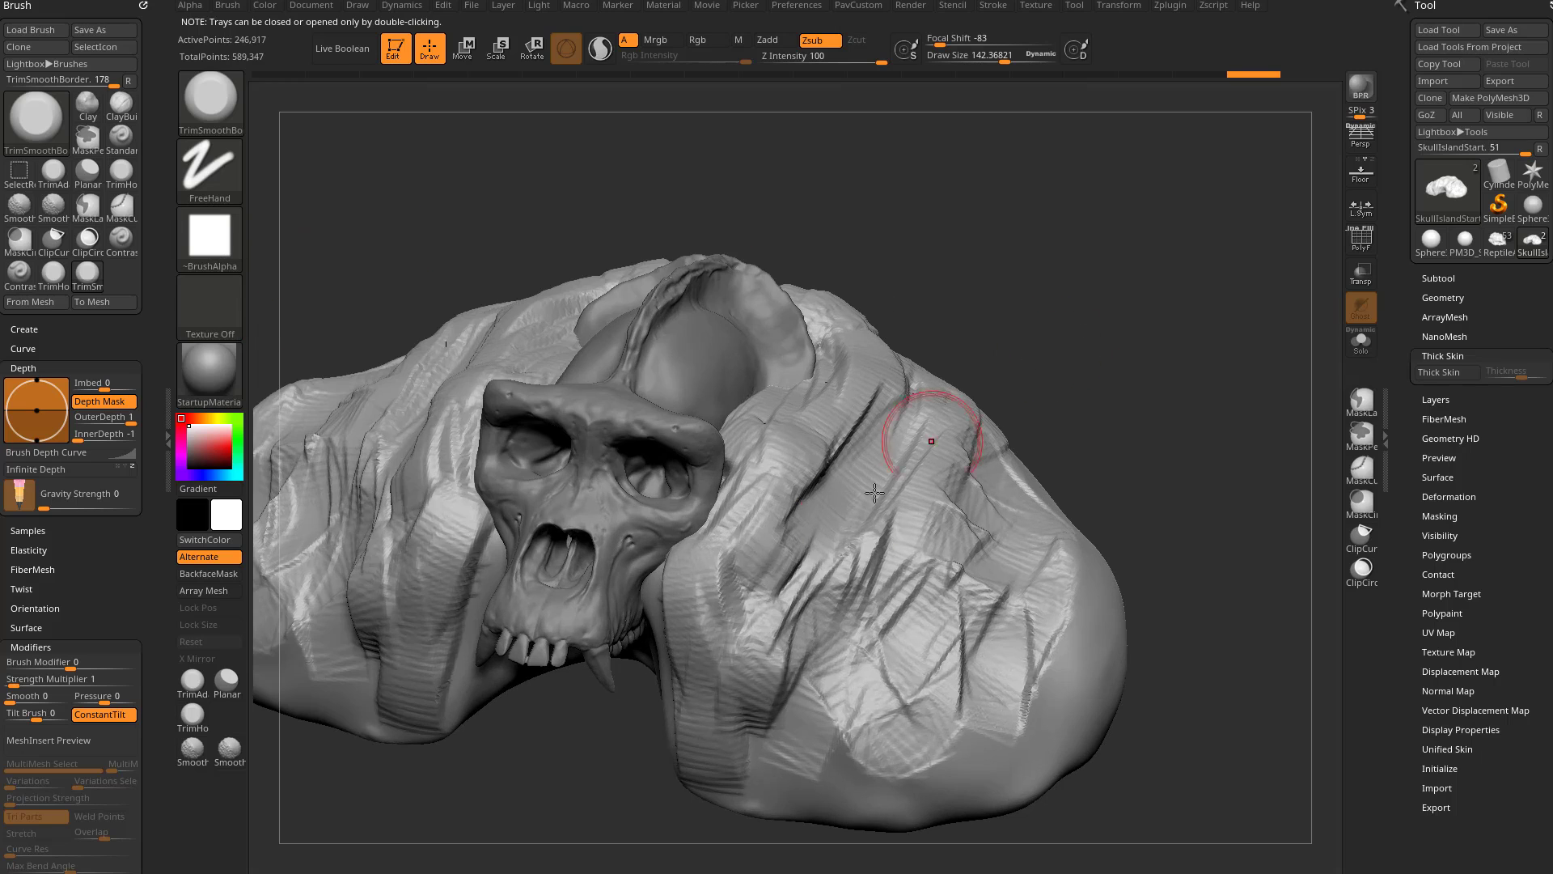
mouse_move(712, 600)
mouse_down()
mouse_move(683, 619)
mouse_move(707, 647)
mouse_move(723, 554)
mouse_up()
mouse_move(1019, 224)
alt+mouse_down()
mouse_move(982, 298)
mouse_move(995, 405)
alt+mouse_up()
mouse_move(736, 477)
mouse_down()
mouse_move(703, 521)
mouse_move(735, 548)
mouse_move(727, 445)
mouse_move(754, 510)
mouse_up()
drag(1044, 311, 1035, 198)
drag(743, 561, 735, 571)
alt+drag(1034, 425, 1041, 344)
mouse_move(716, 499)
mouse_down()
mouse_move(719, 537)
mouse_move(733, 521)
mouse_up()
drag(1031, 324, 1026, 251)
drag(750, 555, 727, 596)
drag(724, 671, 733, 680)
drag(786, 657, 794, 589)
Step: Extend the TrimSmoothBorder cuts over the ridges along the skull's side and down the front slope, using draw size about 130
drag(1039, 283, 990, 380)
mouse_move(863, 451)
mouse_down()
mouse_move(900, 350)
mouse_move(934, 332)
mouse_up()
drag(1231, 242, 1120, 364)
drag(862, 449, 826, 472)
drag(1147, 331, 1193, 295)
drag(848, 447, 767, 478)
drag(1121, 323, 1156, 279)
drag(811, 457, 699, 496)
drag(1112, 366, 1045, 379)
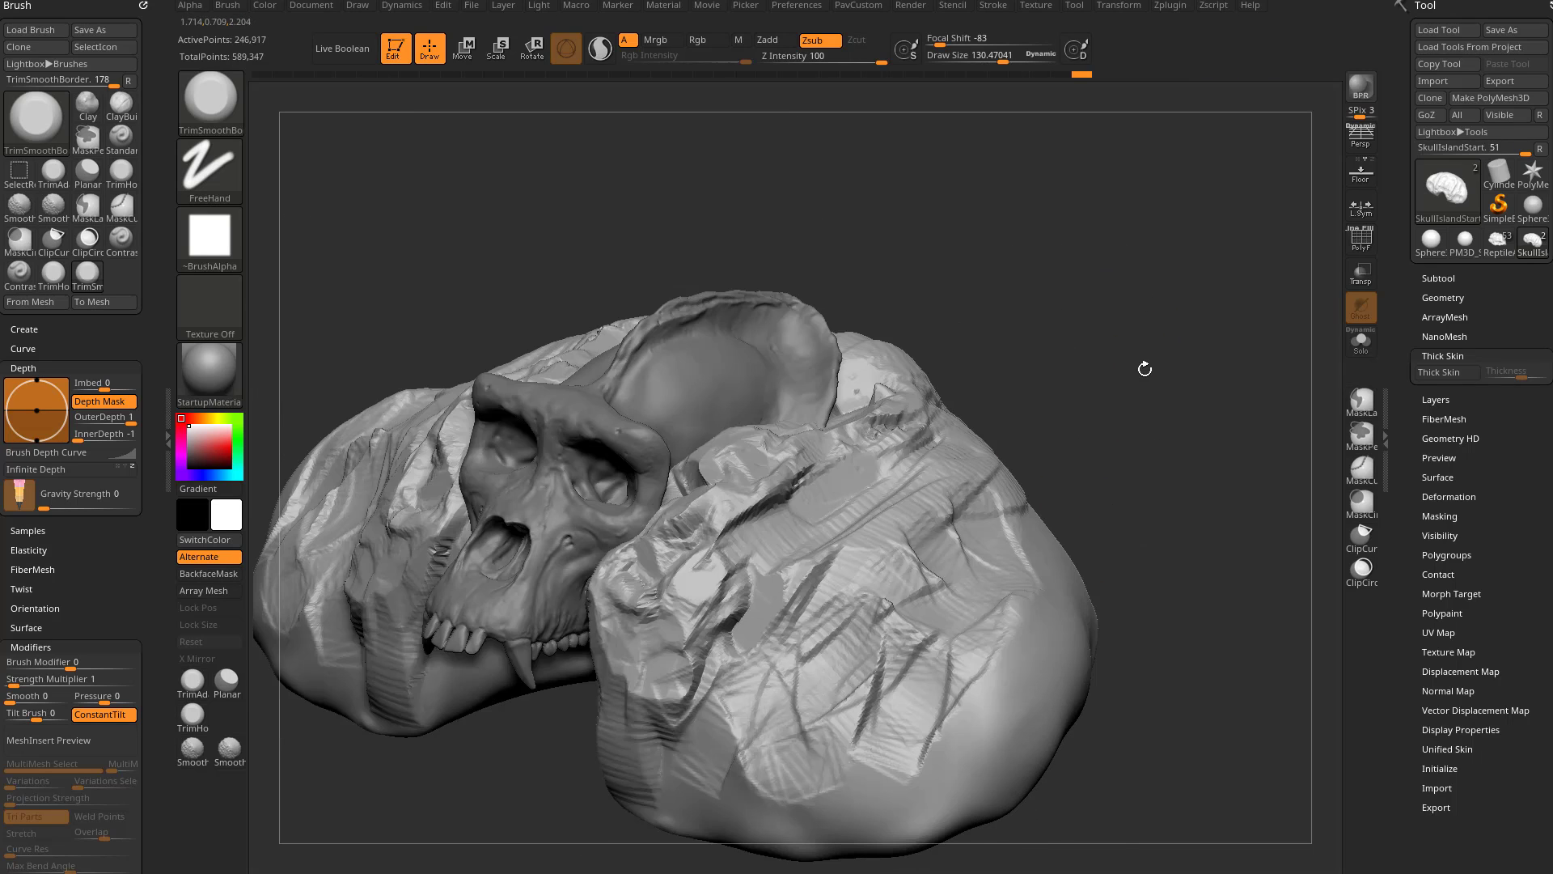
mouse_move(757, 543)
mouse_down()
mouse_move(809, 619)
mouse_move(882, 566)
mouse_move(922, 485)
mouse_move(757, 631)
mouse_up()
drag(1132, 421, 1197, 384)
mouse_move(748, 659)
mouse_down()
mouse_move(678, 619)
mouse_move(652, 663)
mouse_move(637, 623)
mouse_up()
drag(1132, 404, 1072, 449)
Step: Switch TrimSmoothBorder to the Spray stroke and break up the mound's outer slopes at draw size about 191
click(209, 171)
click(572, 186)
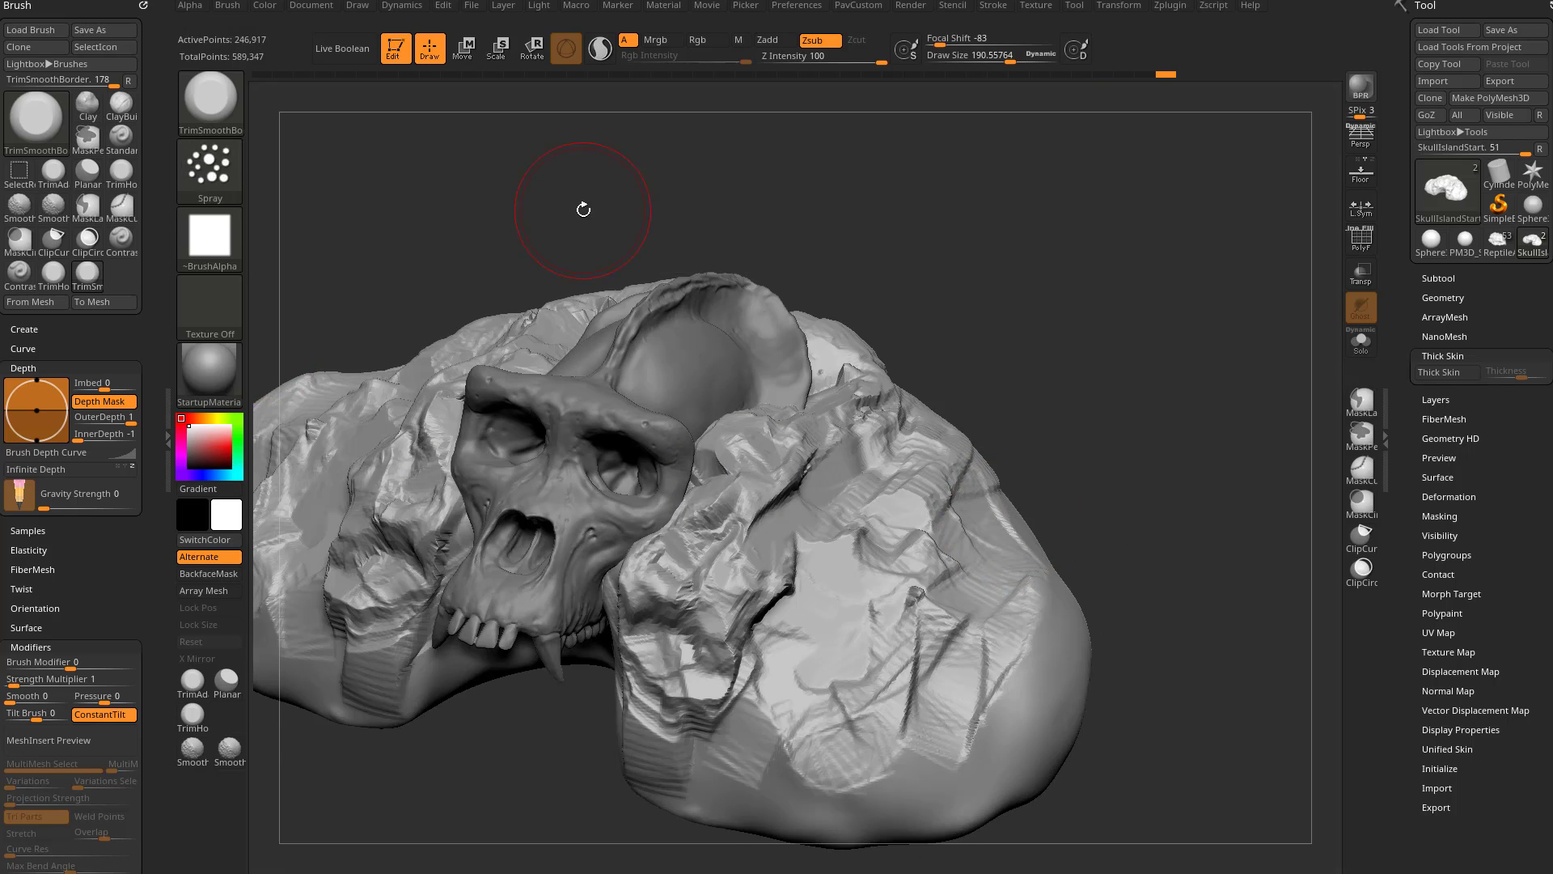
mouse_move(870, 517)
mouse_down()
mouse_move(780, 477)
mouse_move(973, 626)
mouse_up()
drag(1173, 518, 1108, 582)
mouse_move(1030, 510)
mouse_down()
mouse_move(930, 356)
mouse_move(930, 243)
mouse_up()
mouse_move(1189, 340)
mouse_down()
mouse_move(1216, 405)
mouse_move(1165, 420)
mouse_up()
mouse_move(857, 356)
mouse_down()
mouse_move(794, 216)
mouse_move(1119, 423)
mouse_move(1075, 572)
mouse_move(1102, 364)
mouse_move(810, 358)
mouse_up()
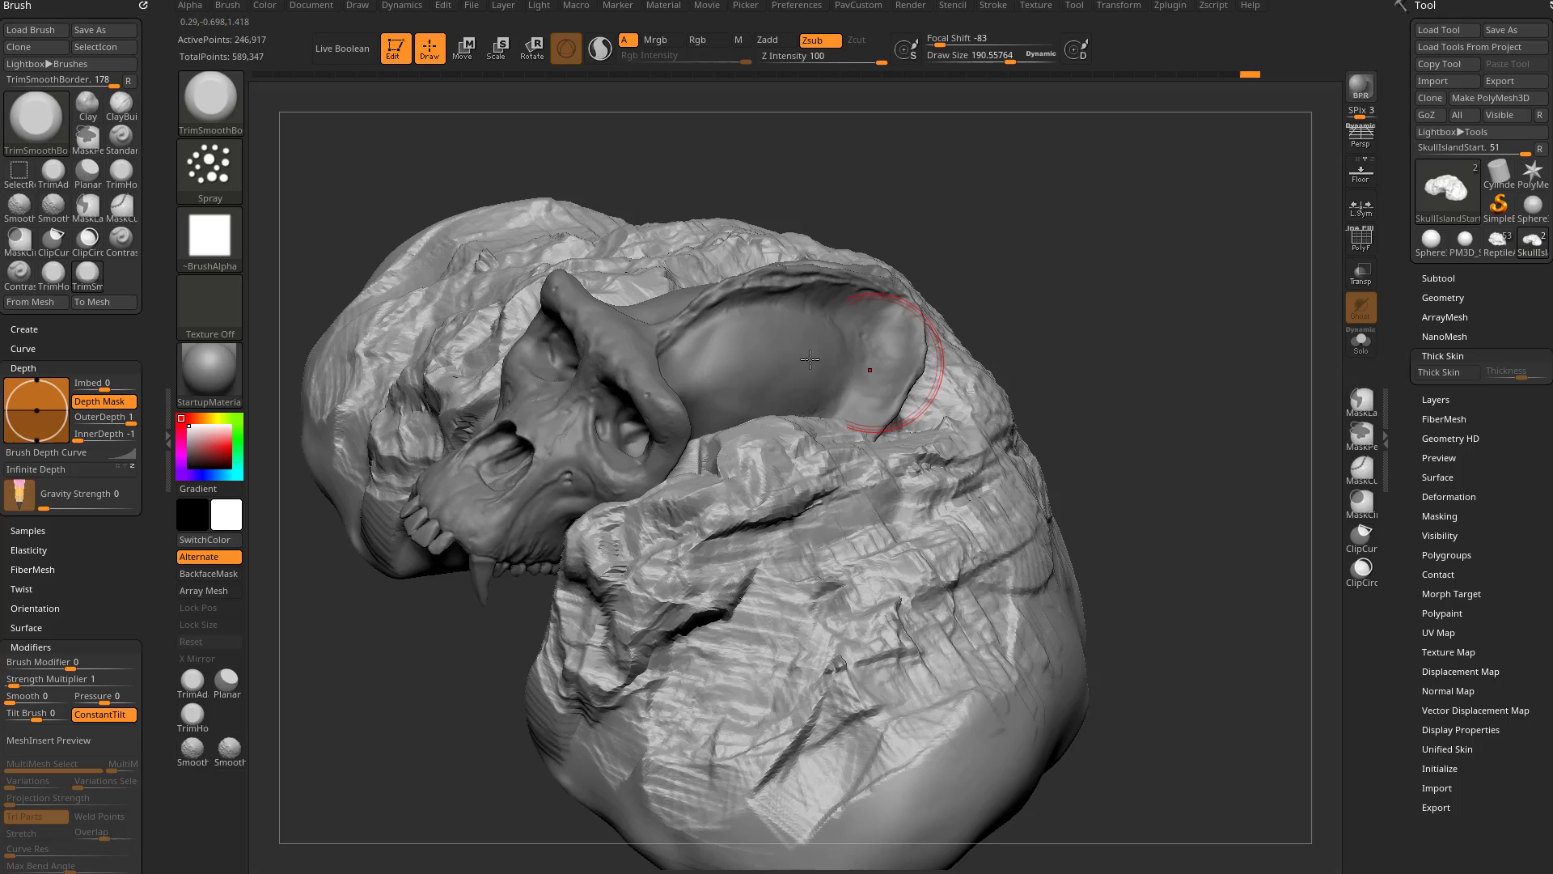
Step: Switch TrimSmoothBorder to the Dots stroke and flatten facets into the rock around the skull at draw size about 114
click(210, 173)
click(298, 184)
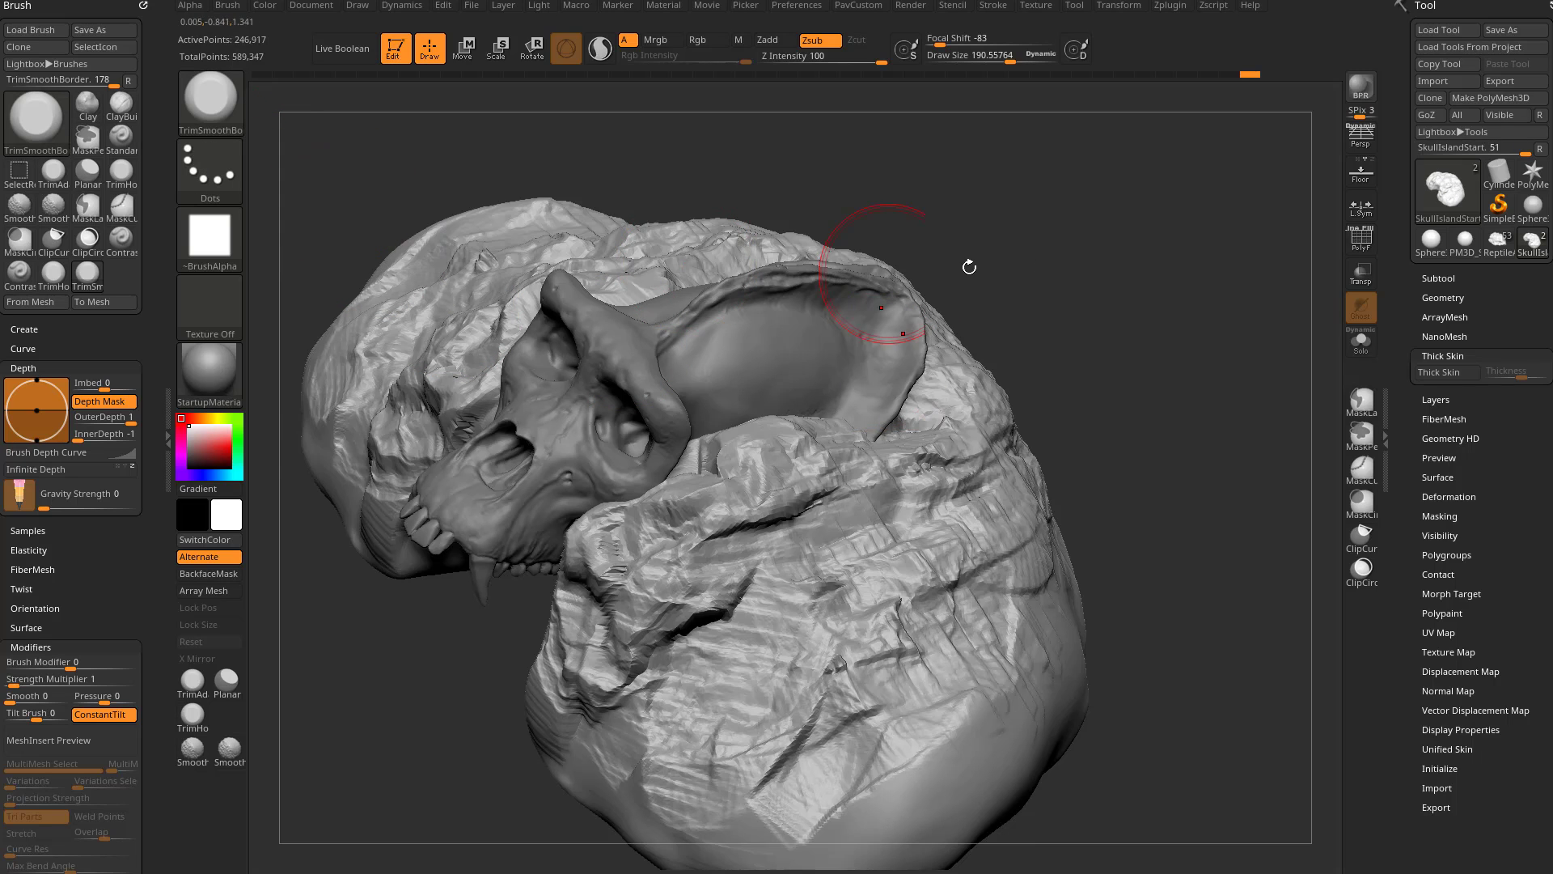
drag(1040, 259, 983, 391)
click(756, 542)
drag(518, 740, 630, 661)
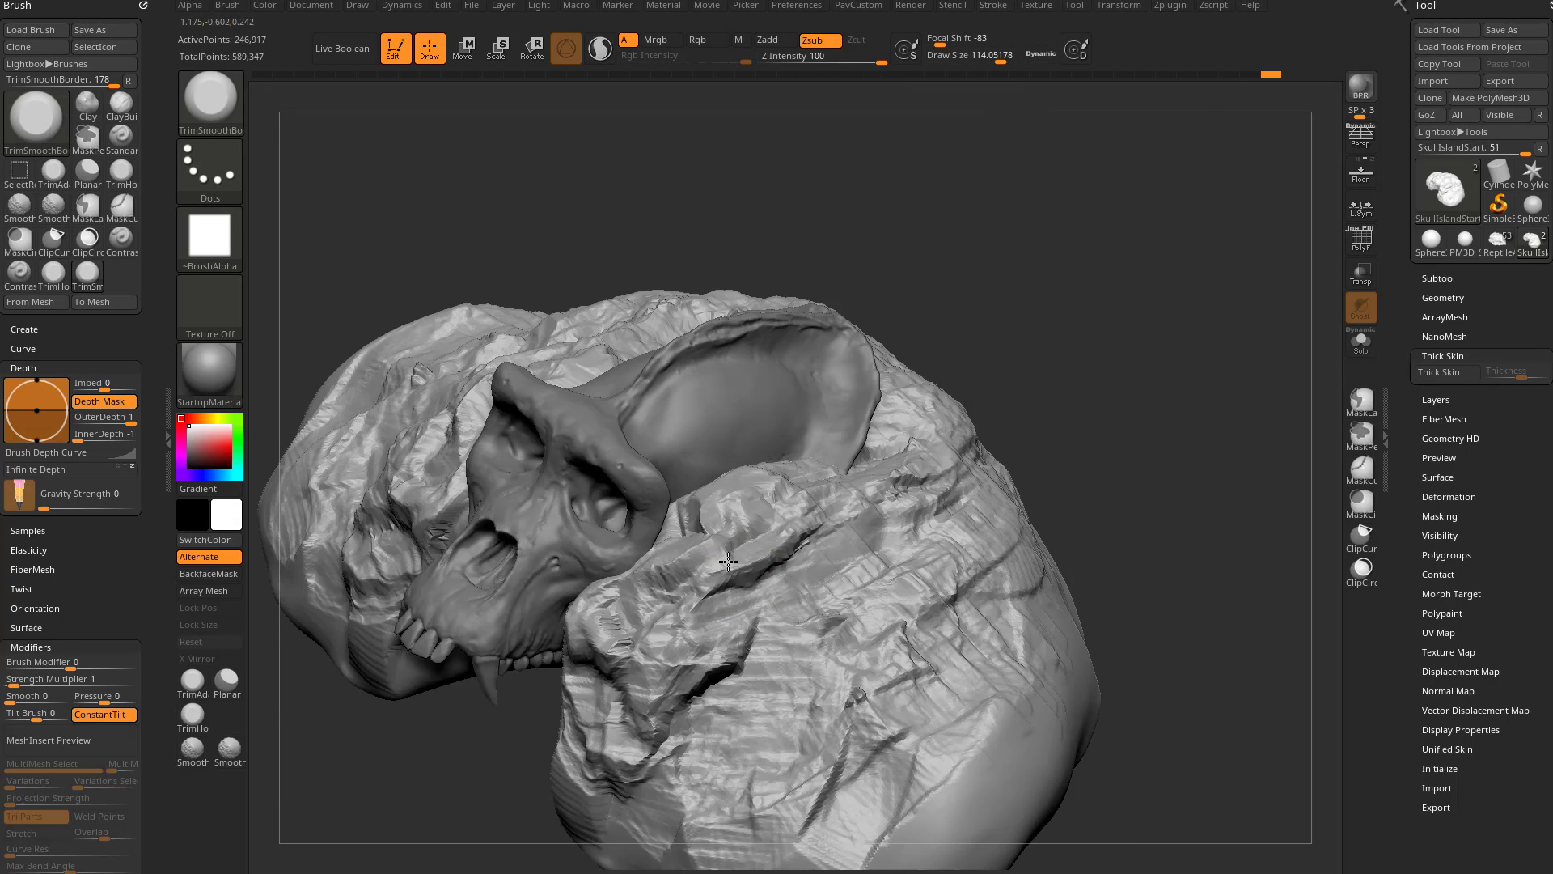
drag(821, 520, 797, 538)
click(915, 472)
drag(1088, 477, 1141, 389)
click(621, 603)
click(683, 628)
mouse_move(752, 558)
mouse_down()
mouse_move(726, 592)
mouse_move(780, 640)
mouse_up()
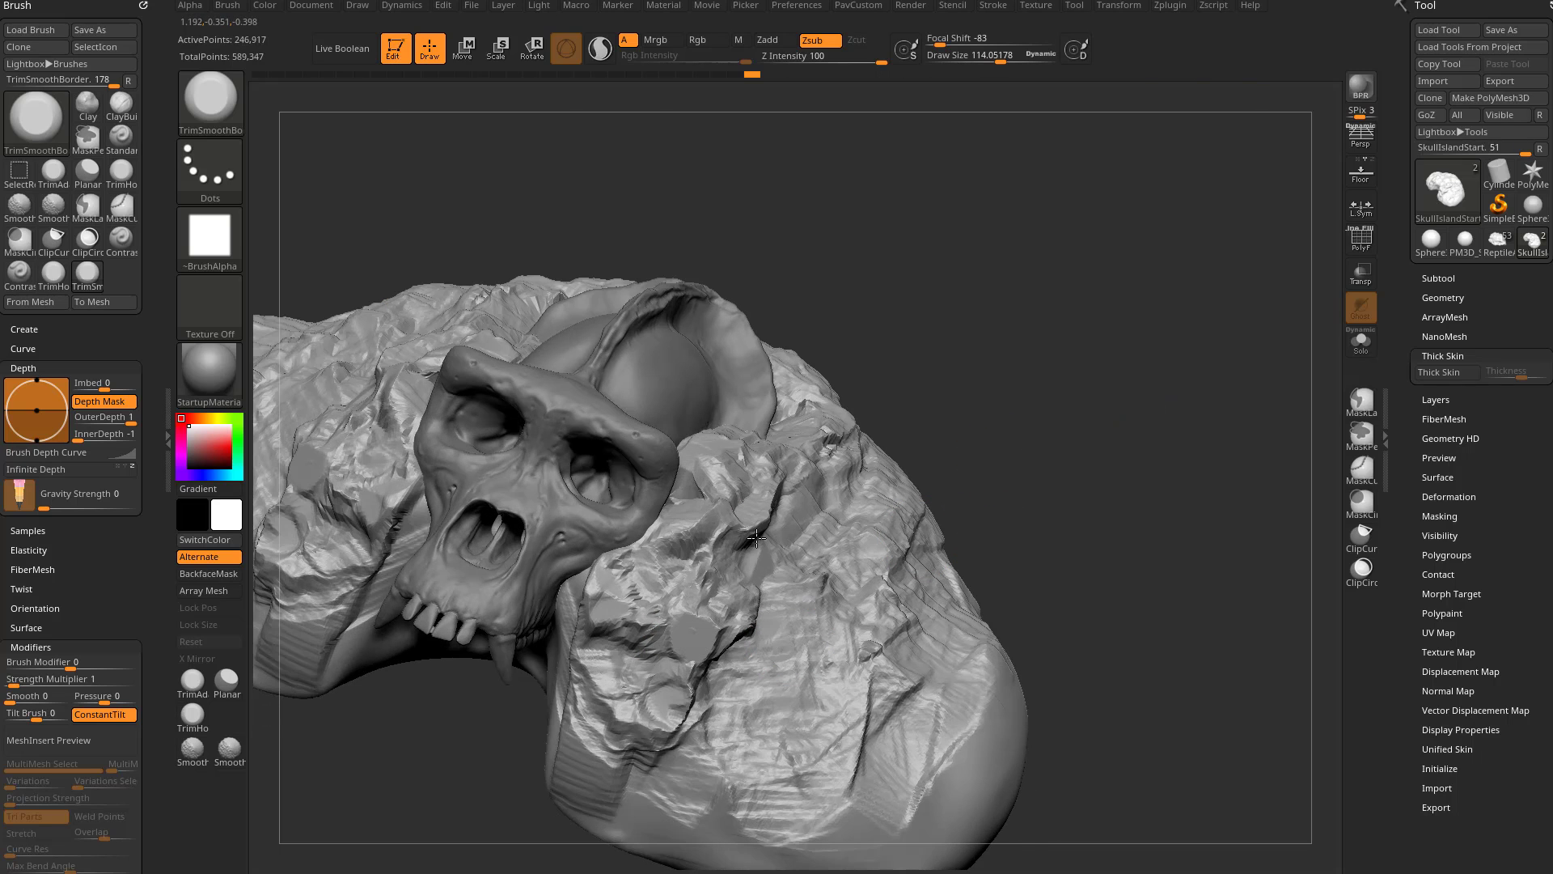
mouse_move(756, 534)
mouse_down()
mouse_move(1002, 402)
mouse_move(1045, 520)
mouse_up()
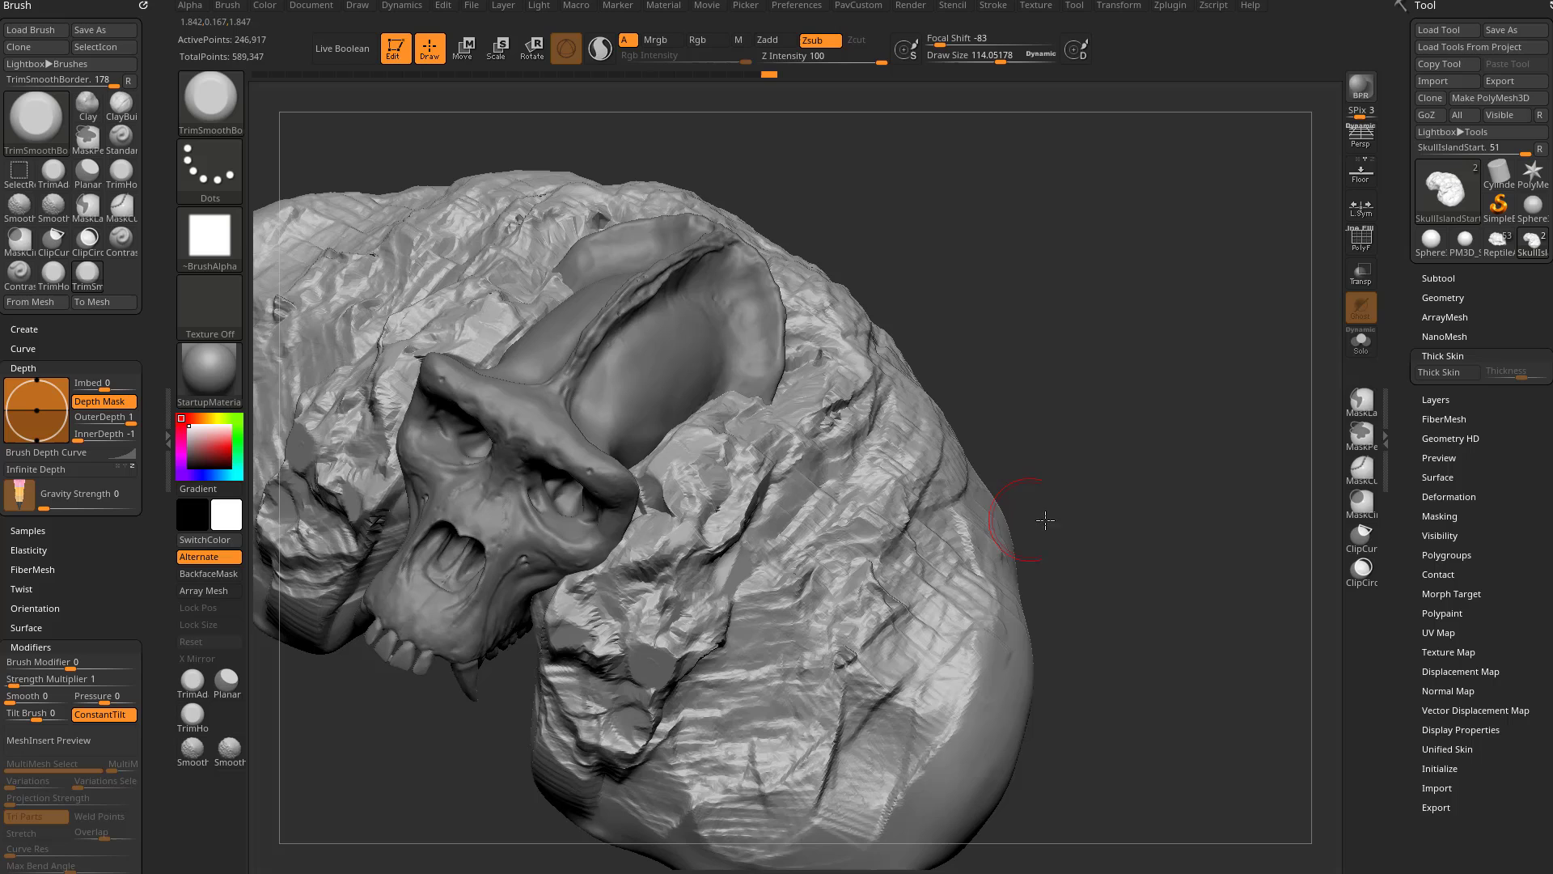
Step: Remesh the mound with DynaMesh at resolution 160
click(1443, 298)
scroll(1444, 372, down, 1)
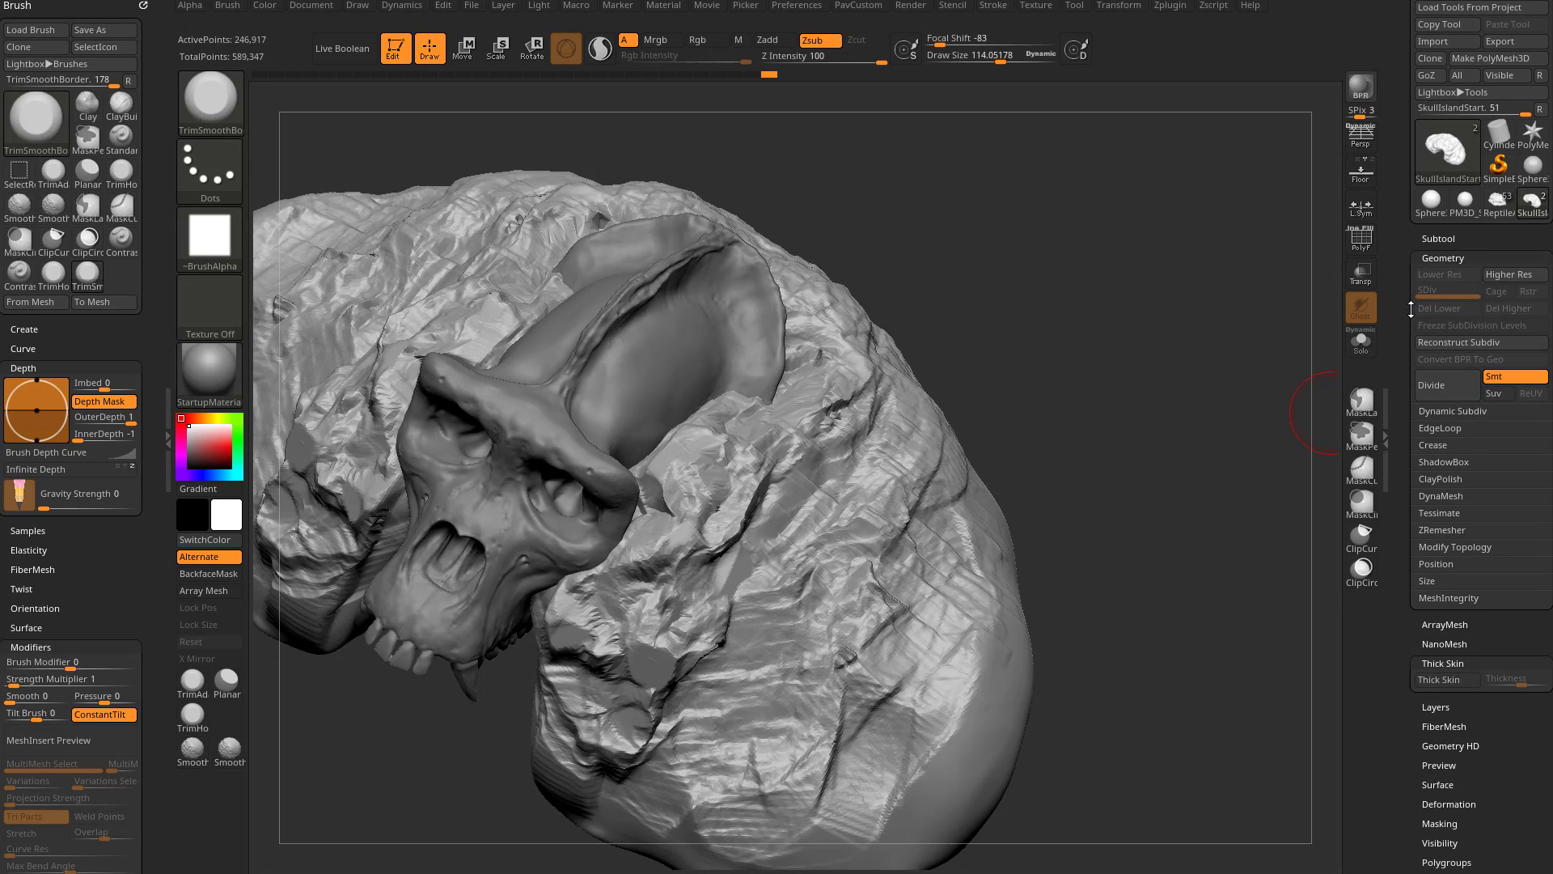
click(1439, 496)
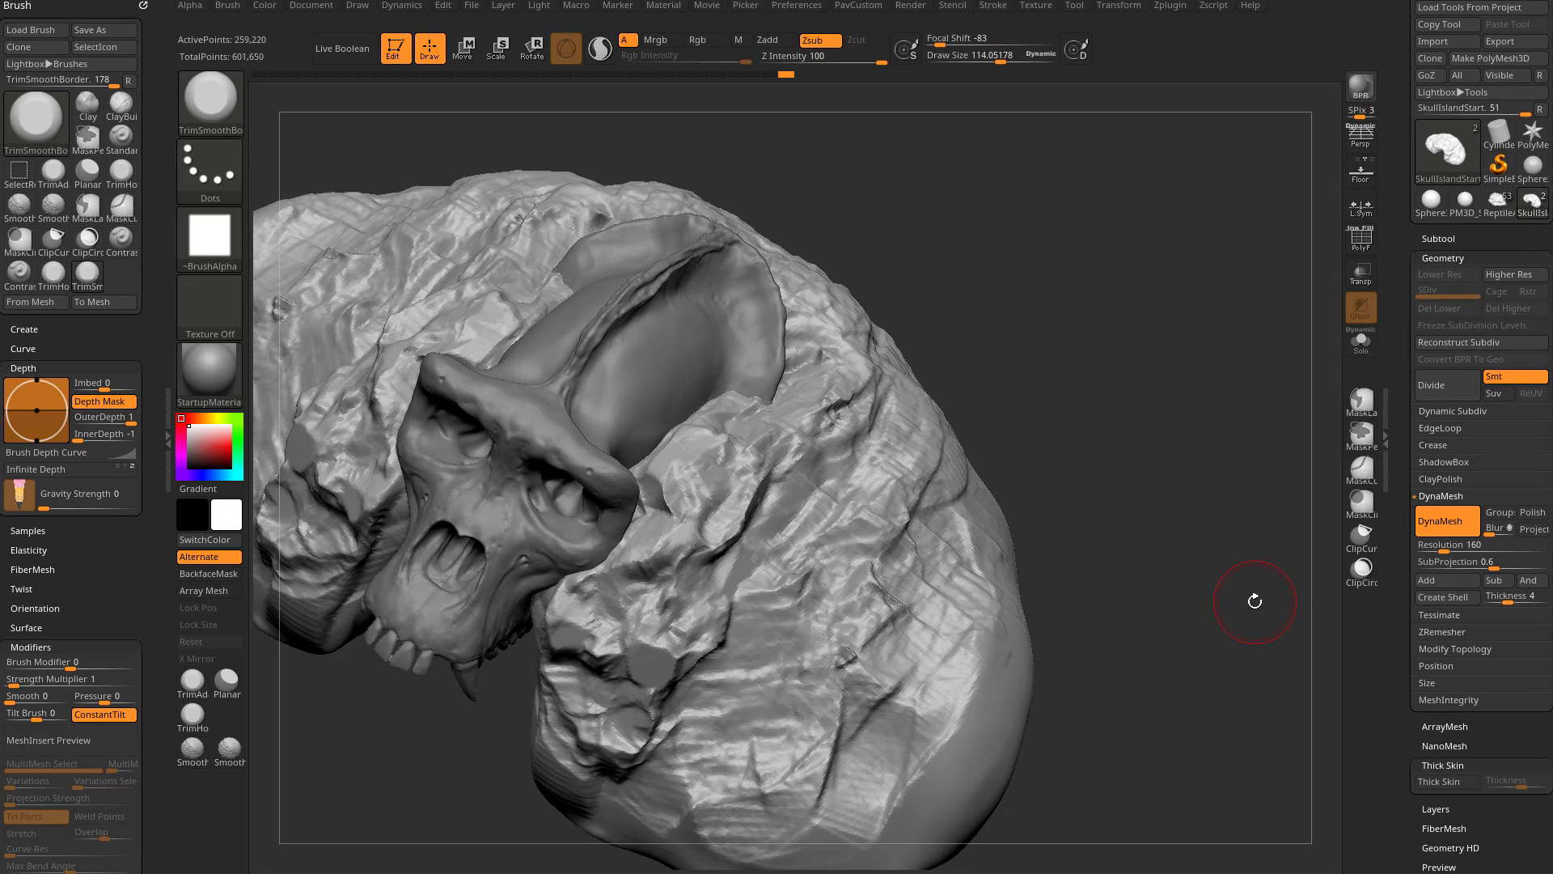
Step: Try trimming large blocky planes into the rock columns beside the jaw and onto the slope at draw size about 346
mouse_move(1254, 601)
mouse_down()
mouse_move(1234, 419)
mouse_move(1255, 482)
mouse_move(1220, 489)
mouse_move(1223, 410)
mouse_move(1182, 402)
mouse_move(1227, 413)
mouse_up()
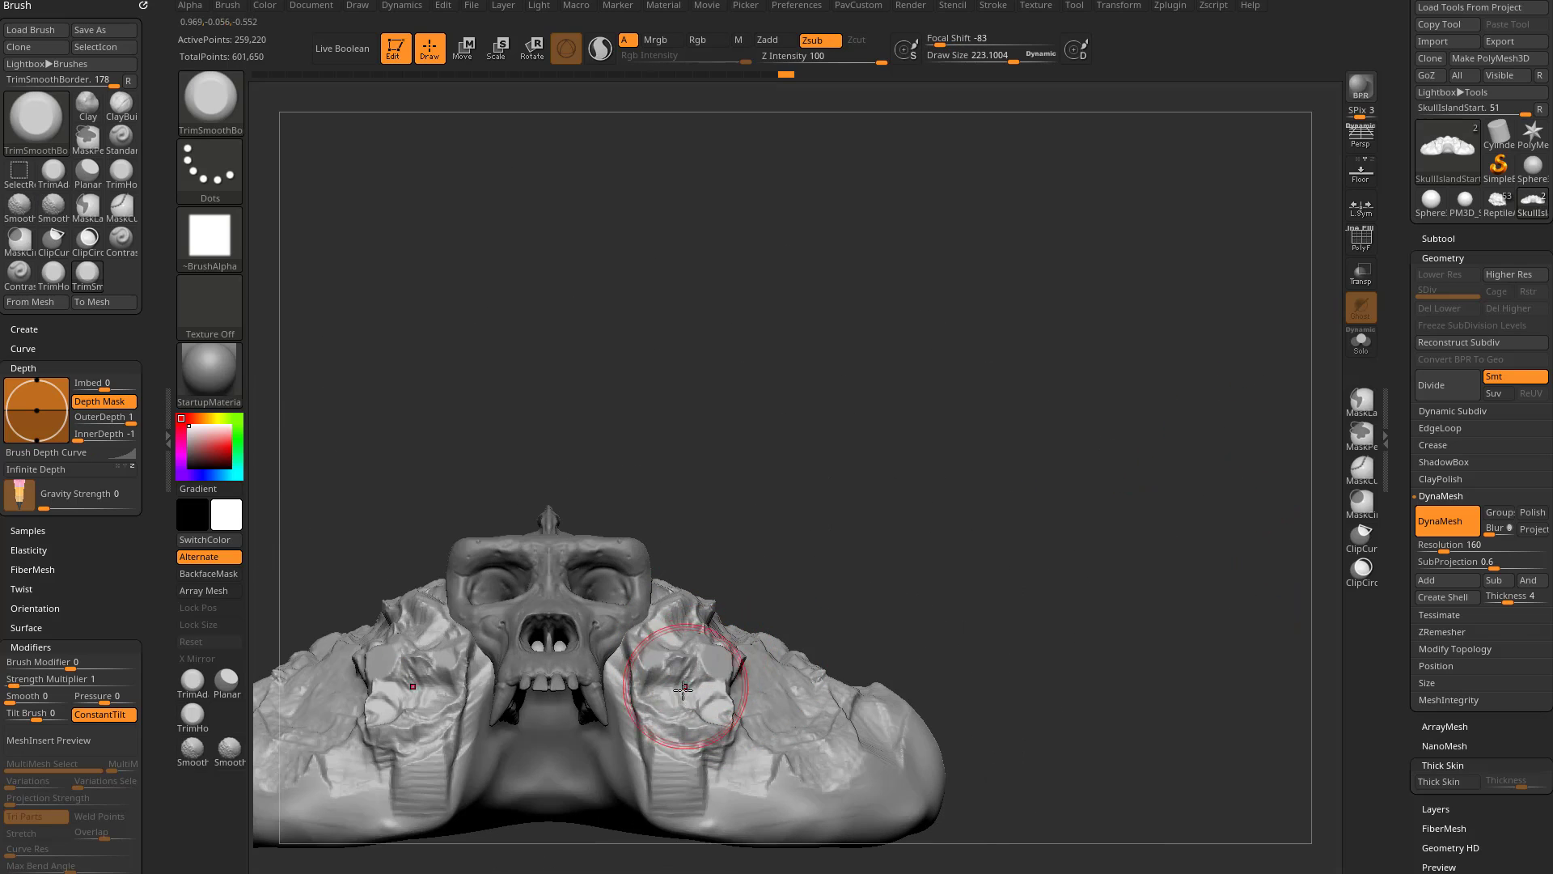
drag(661, 678, 668, 757)
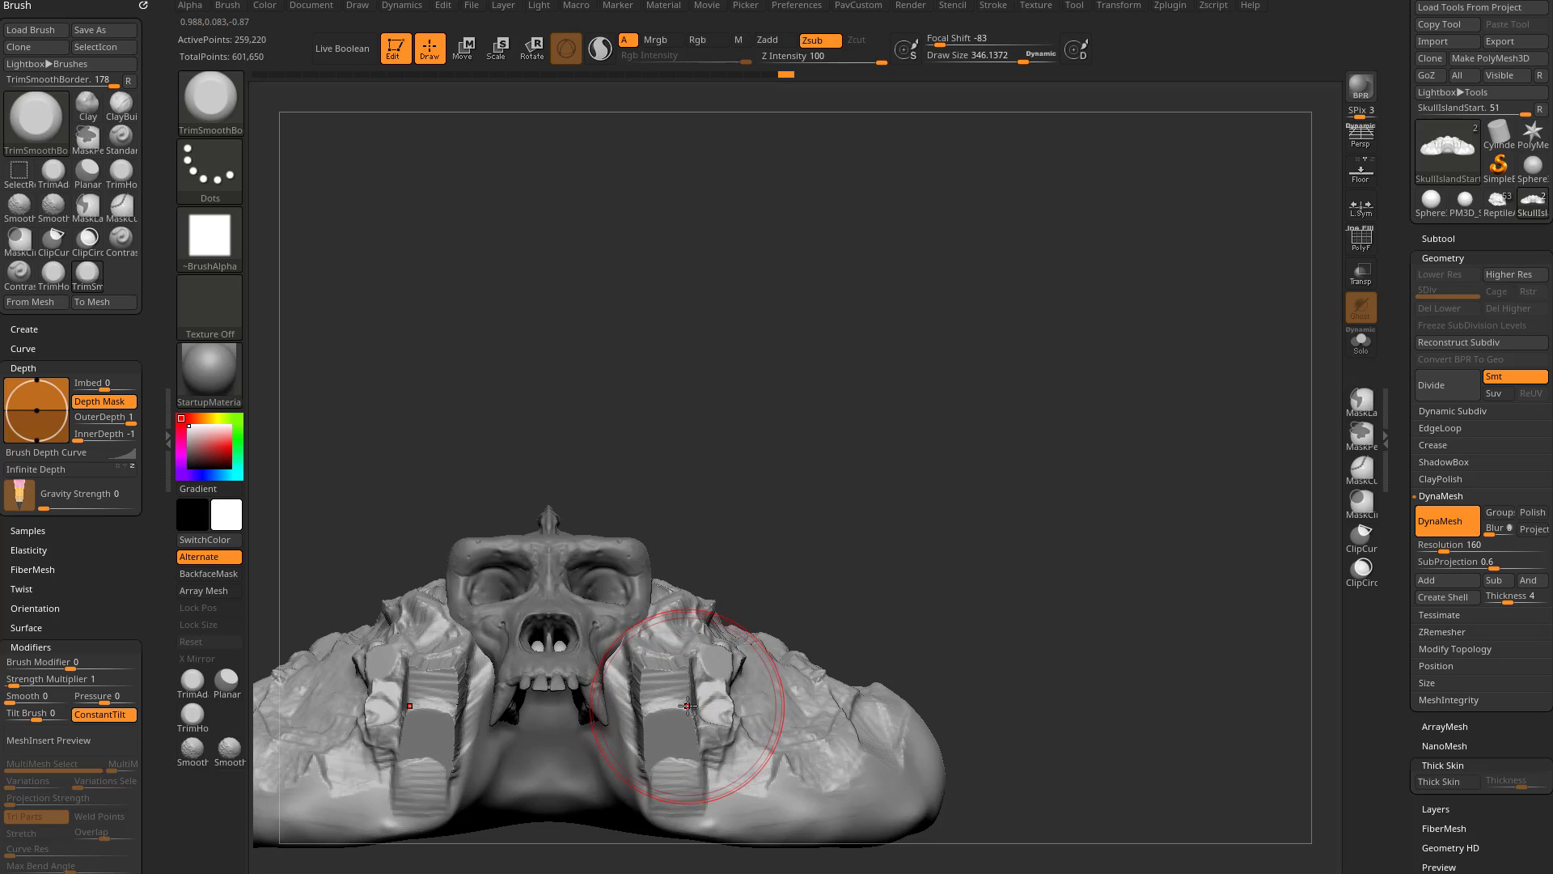
drag(688, 704, 689, 727)
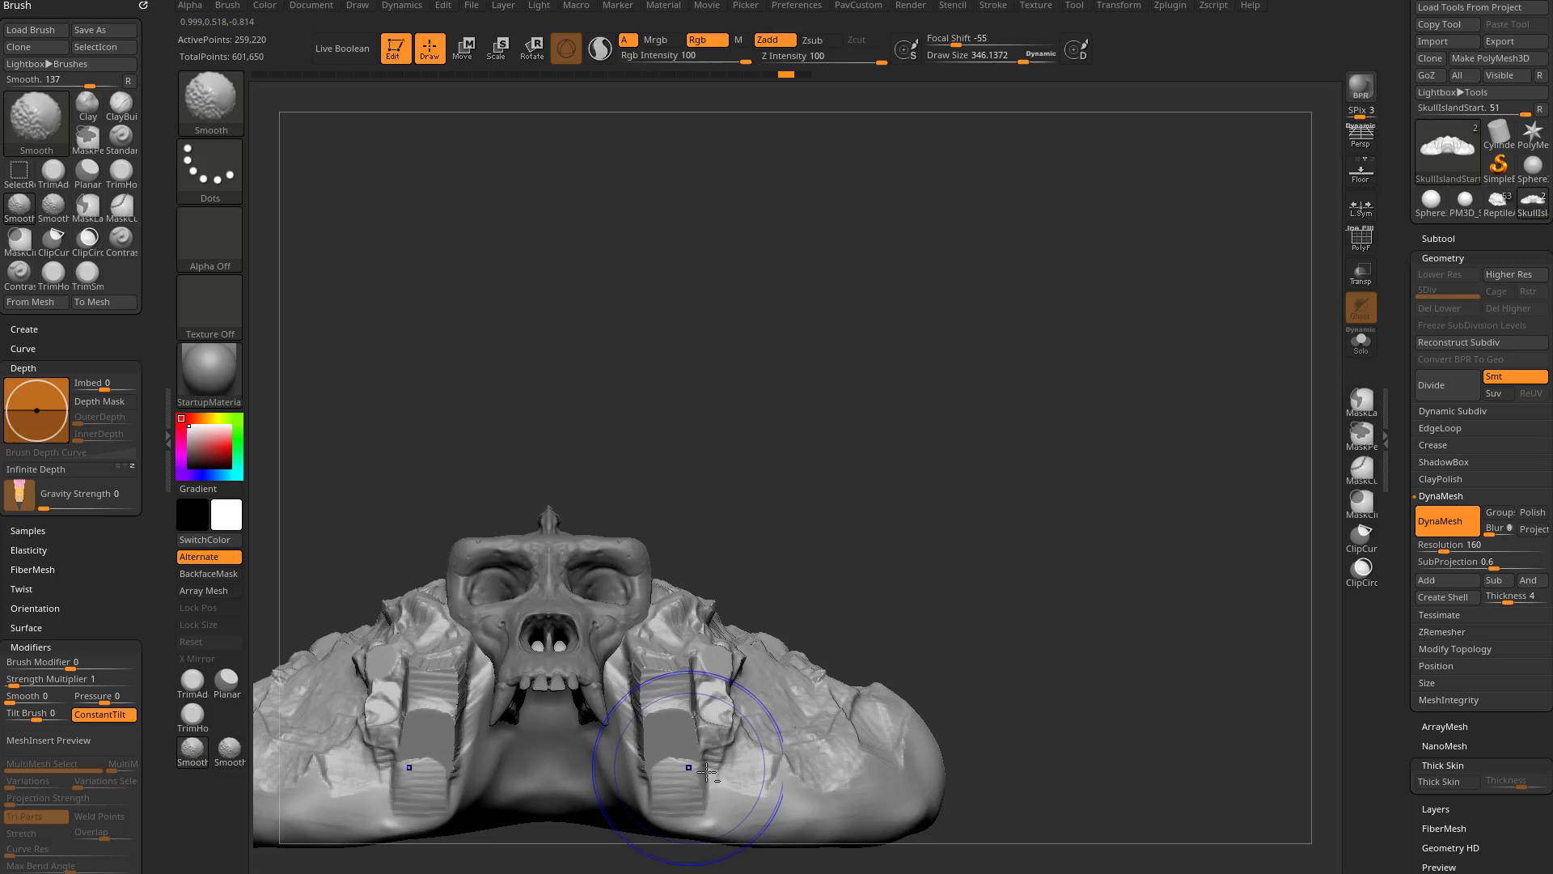
shift+drag(706, 773, 841, 785)
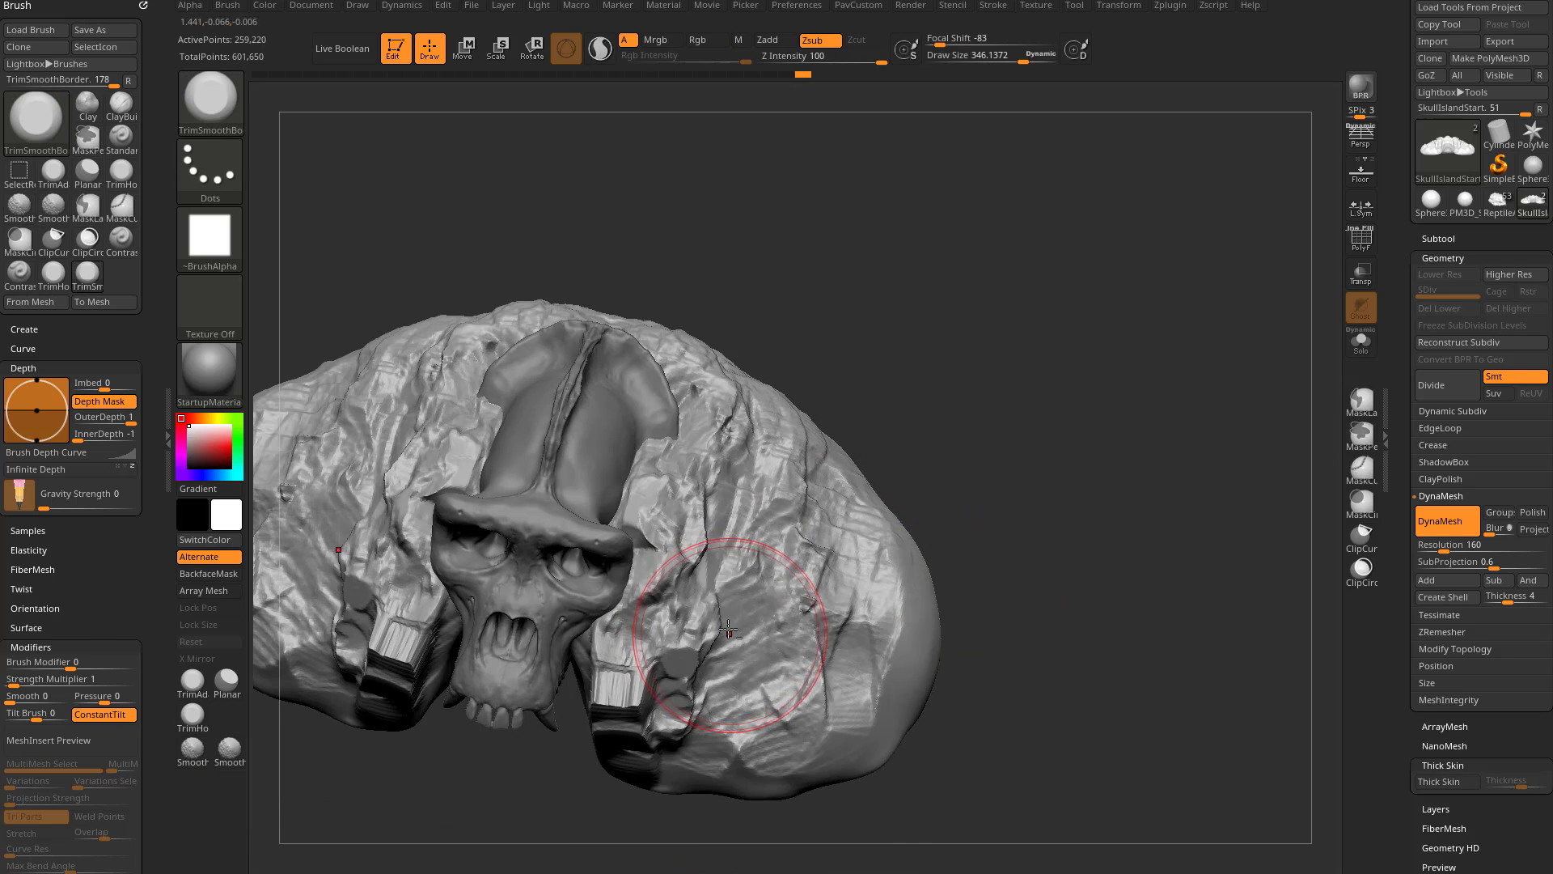
drag(780, 659, 723, 594)
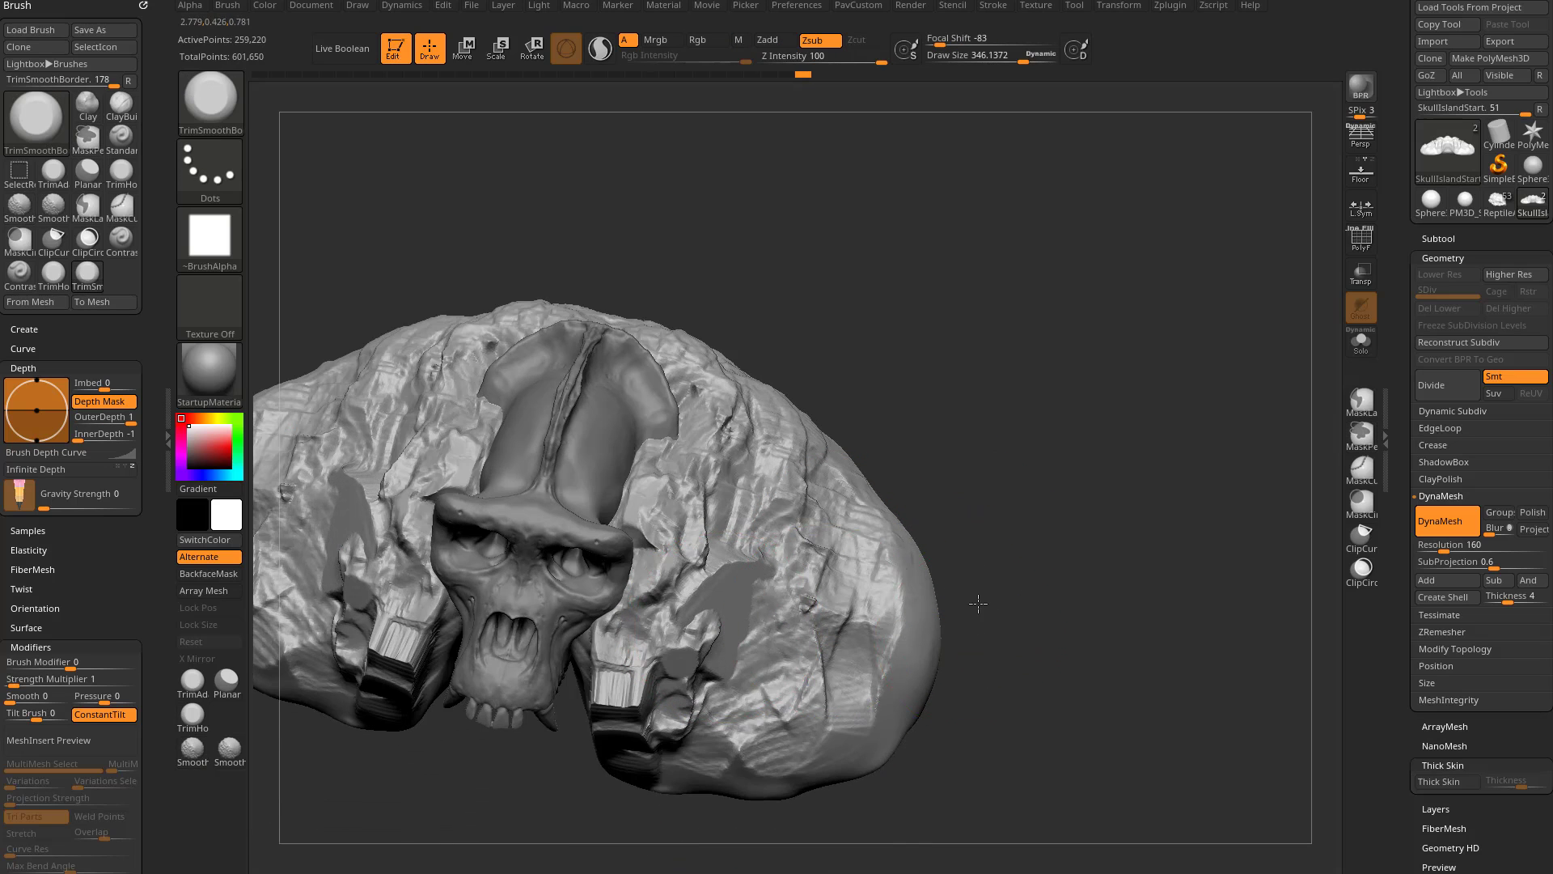
drag(804, 570, 776, 608)
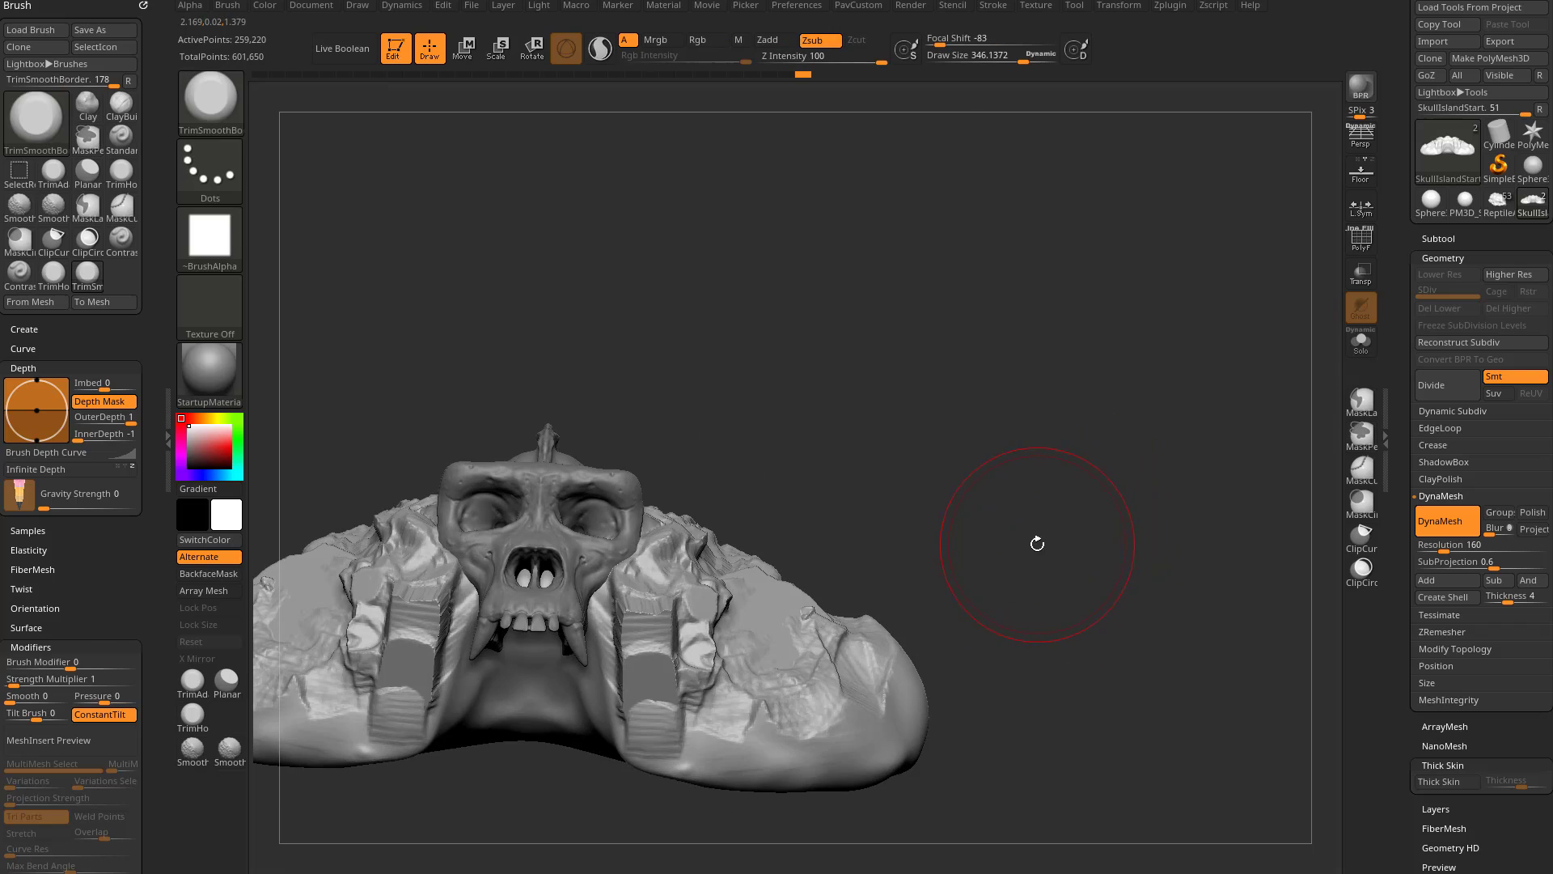
Step: Select the TrimHole brush and stamp square blocks into the rock beside the jaw at draw size about 191
key(s)
mouse_move(1033, 541)
mouse_down()
mouse_move(1011, 540)
mouse_move(1045, 554)
mouse_up()
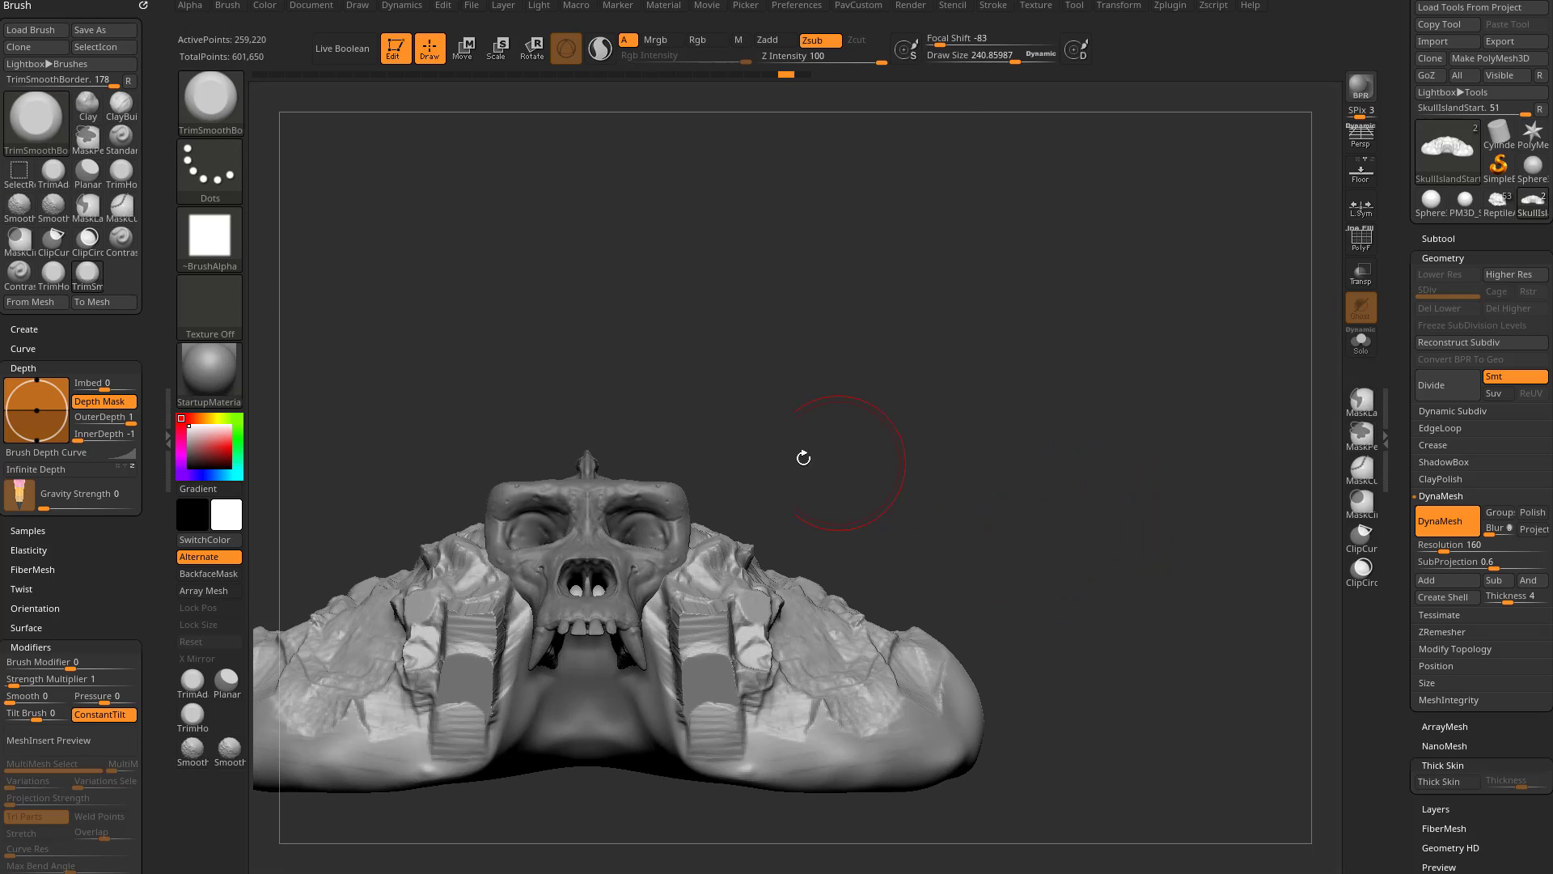
click(57, 278)
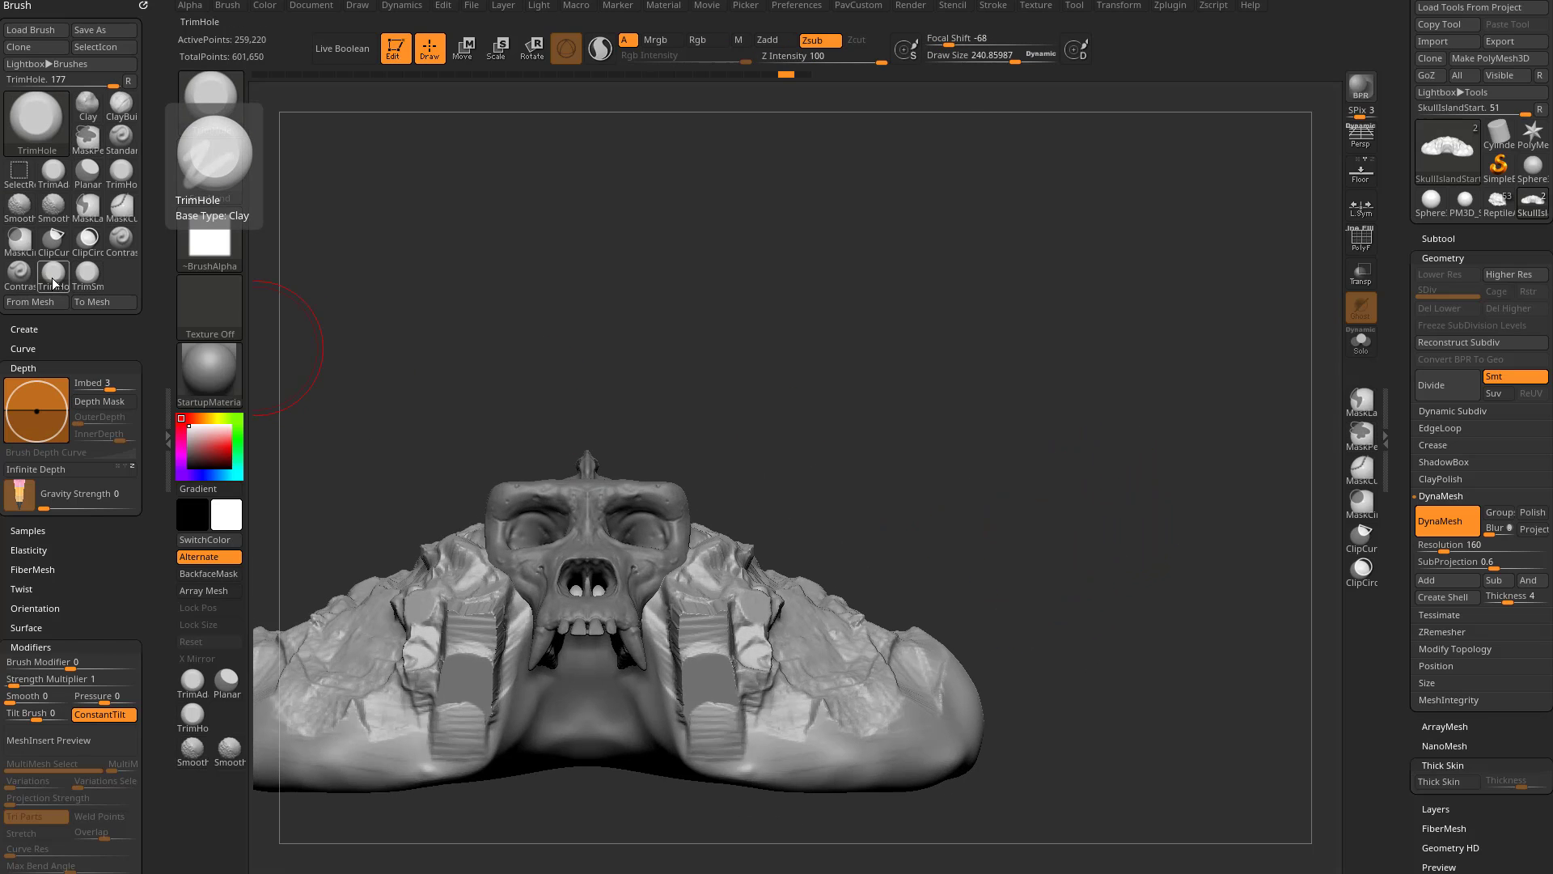
drag(968, 450, 947, 454)
drag(922, 534, 971, 598)
drag(1103, 587, 1060, 482)
drag(852, 641, 901, 639)
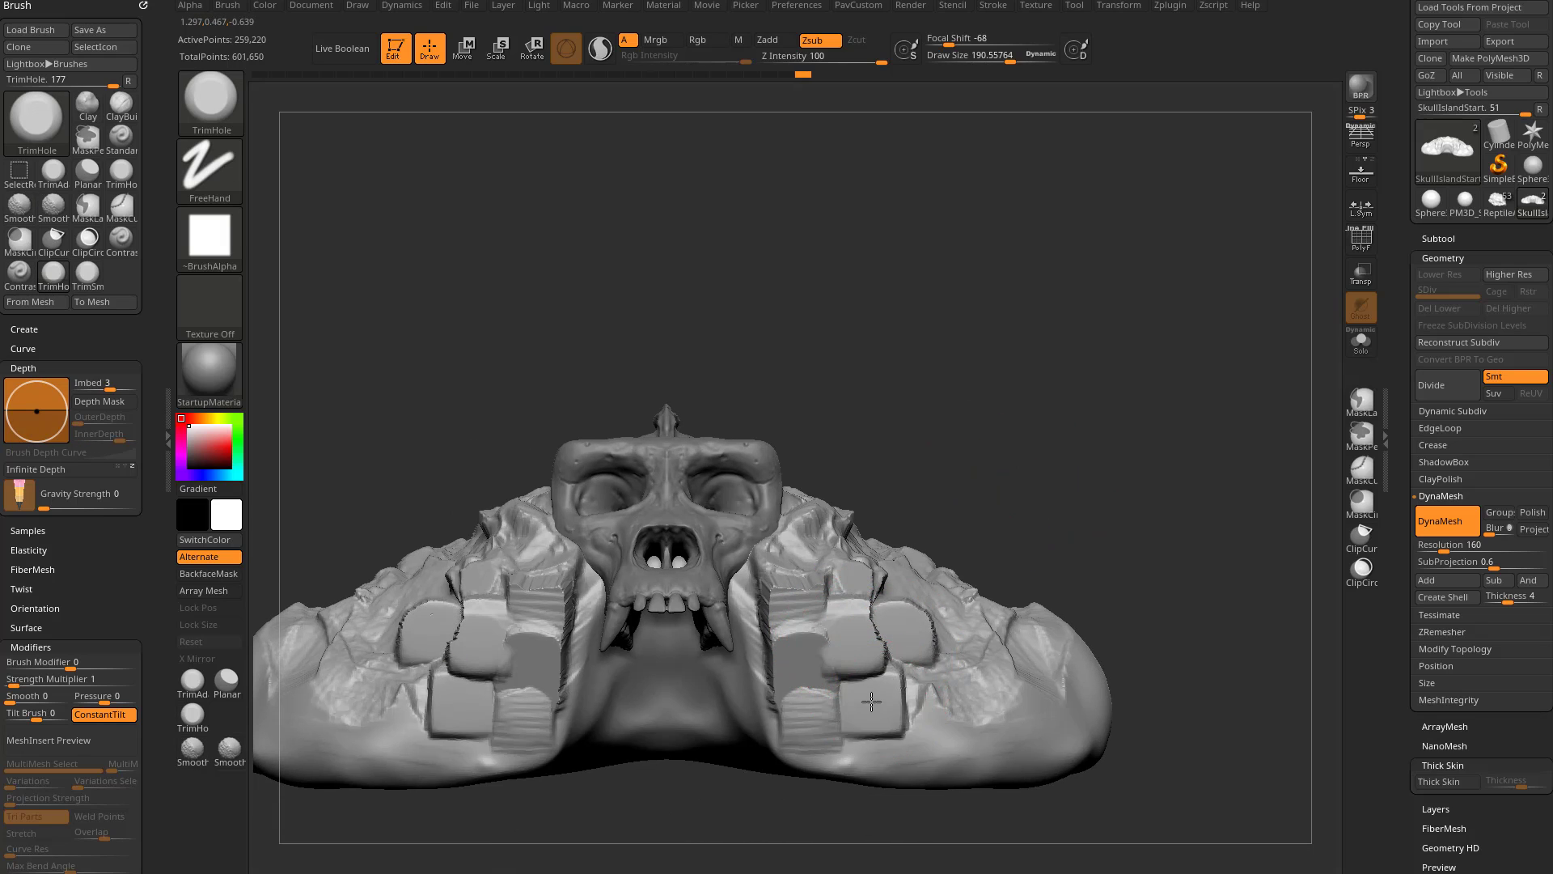
drag(871, 706, 878, 713)
Step: Cut square blocks beside the skull's brow with TrimHole at draw size about 183 and inspect the remeshed mound's wireframe
mouse_move(841, 695)
right_down()
mouse_move(734, 624)
mouse_move(694, 769)
mouse_move(778, 714)
right_up()
right_drag(760, 528, 740, 548)
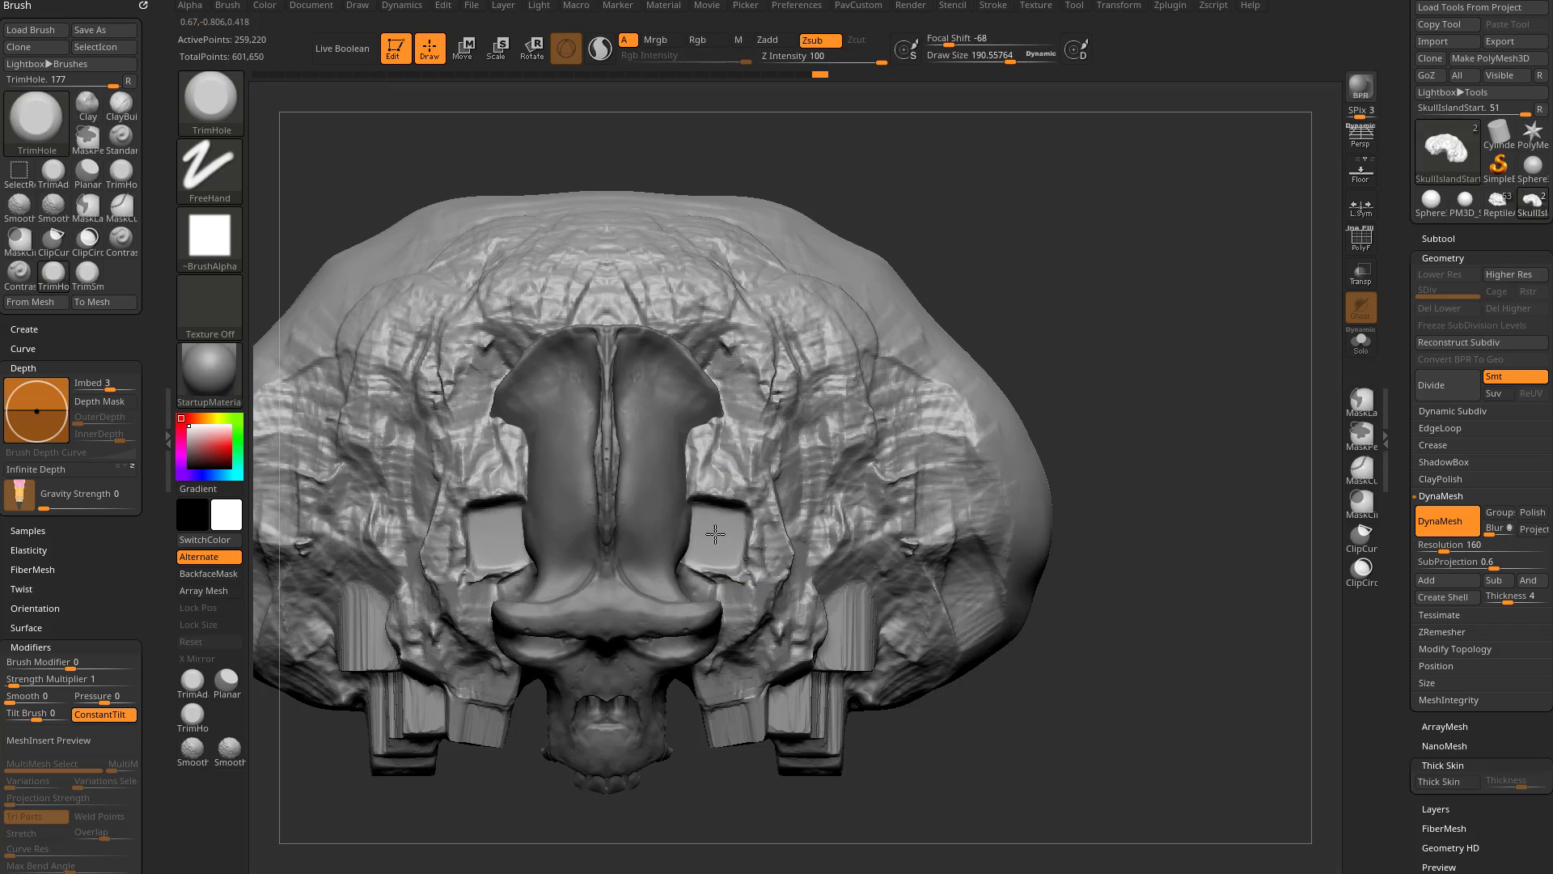
drag(715, 536, 727, 487)
mouse_move(1076, 623)
right_down()
mouse_move(1104, 450)
mouse_move(1135, 455)
mouse_move(1076, 493)
mouse_move(1047, 478)
mouse_move(822, 542)
right_up()
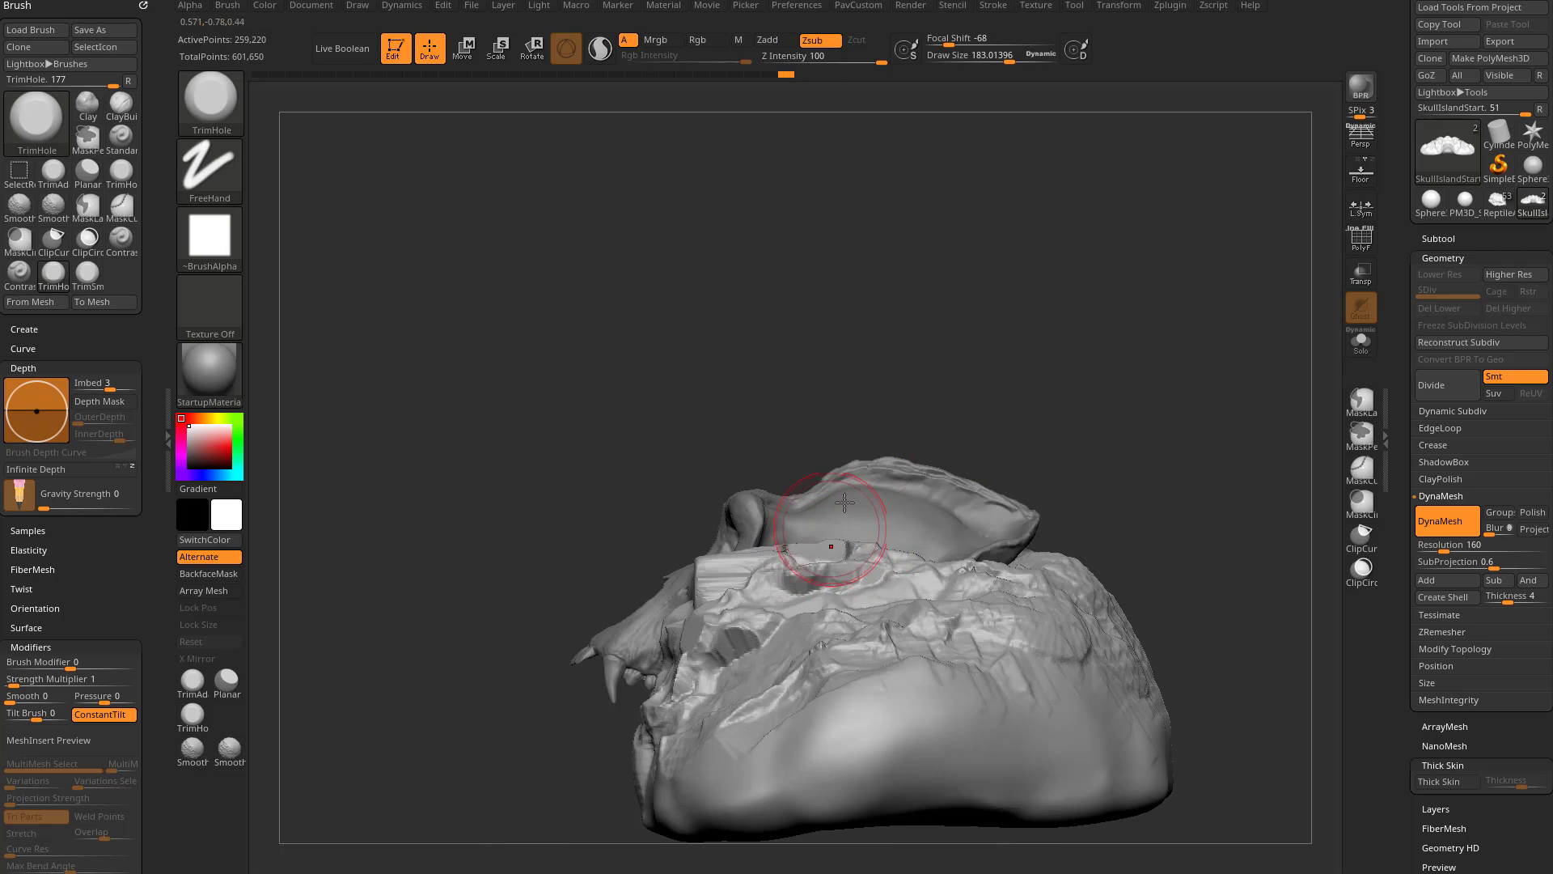
right_drag(861, 459, 977, 571)
right_drag(1248, 520, 1321, 291)
click(1361, 240)
click(1361, 240)
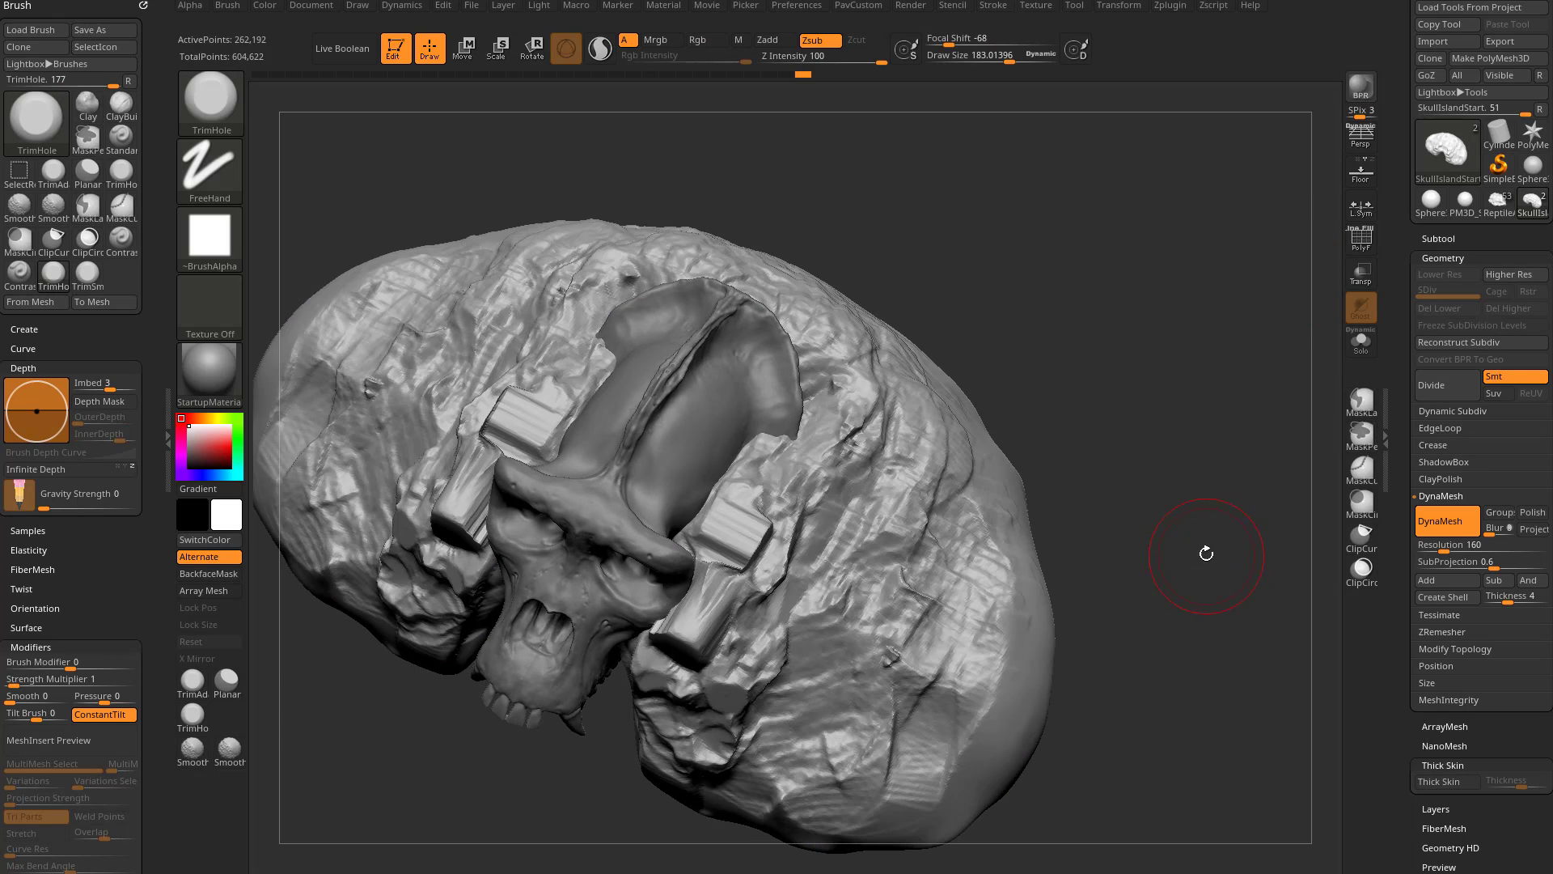
Step: Stamp a cluster of square rock blocks around the cranium from a straight-on overhead view with TrimHole at draw size about 183
shift+right_drag(1197, 544, 815, 534)
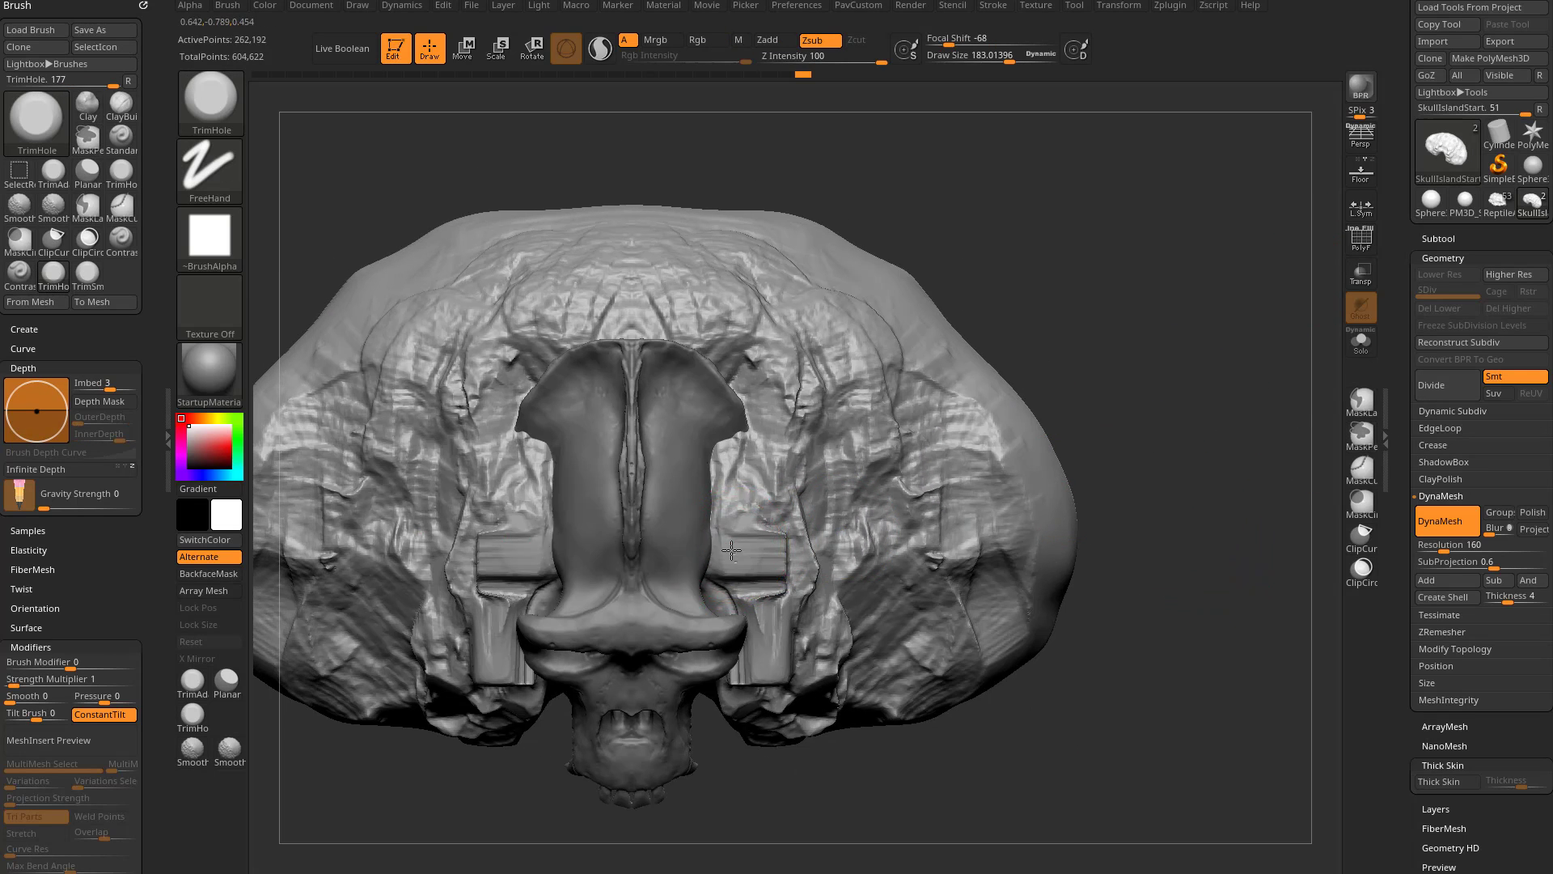
mouse_move(731, 550)
mouse_down()
mouse_move(733, 527)
mouse_move(784, 495)
mouse_move(833, 531)
mouse_move(812, 576)
mouse_up()
mouse_move(812, 441)
mouse_down()
mouse_move(765, 404)
mouse_move(721, 307)
mouse_up()
drag(814, 323, 810, 355)
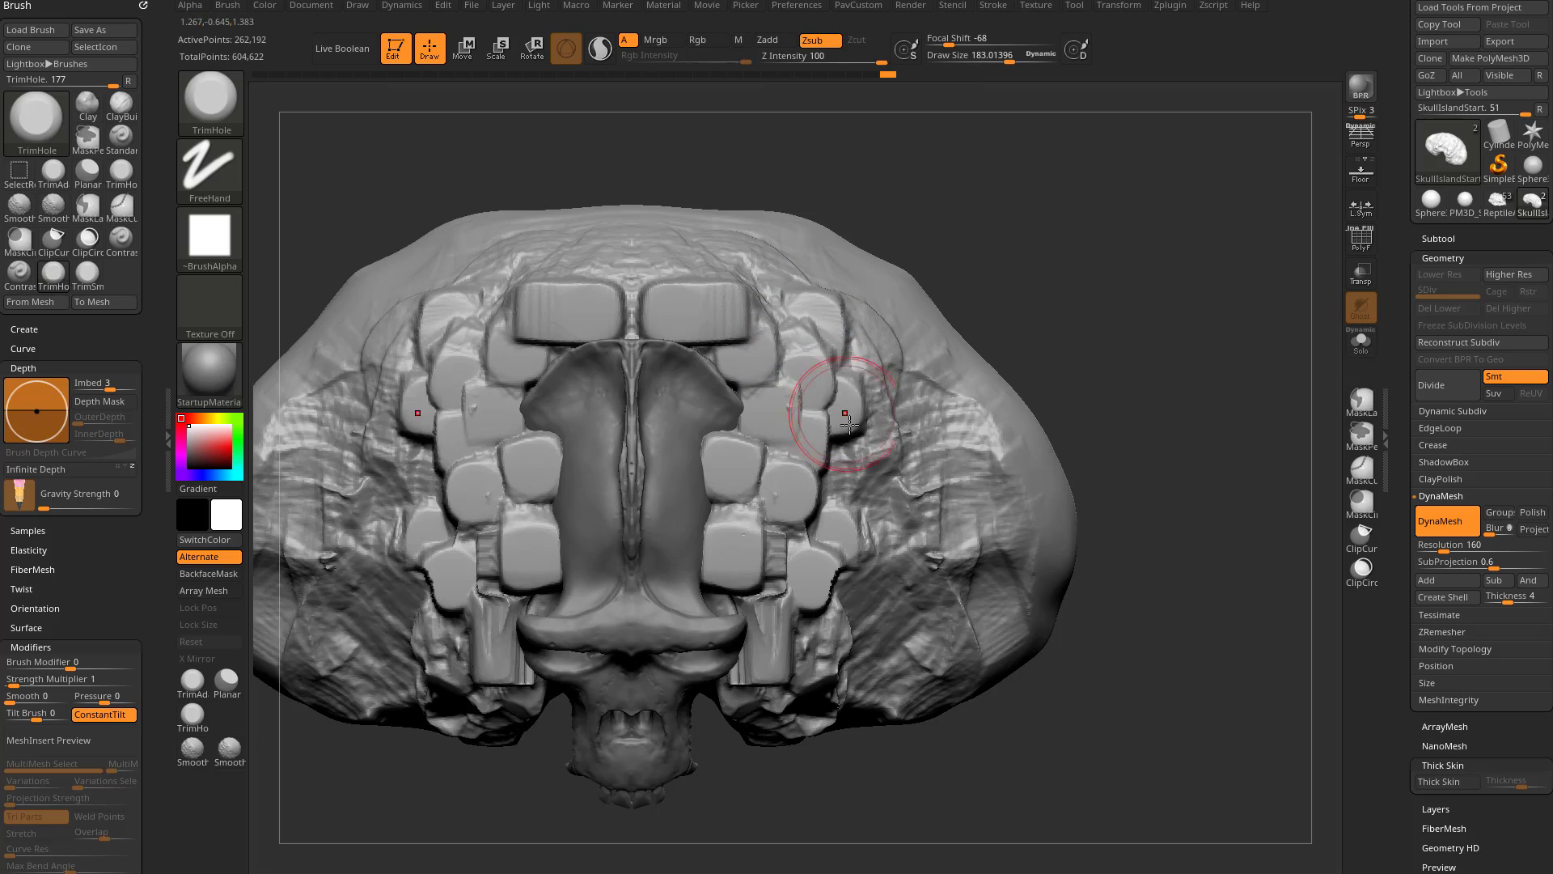
Step: Stamp more TrimHole blocks down the mound's front and side slopes at draw size about 155
drag(1133, 437, 1148, 381)
drag(1178, 537, 1109, 348)
drag(732, 599, 723, 626)
key(s)
drag(762, 628, 778, 601)
drag(842, 555, 838, 564)
mouse_move(728, 789)
mouse_down()
mouse_move(674, 794)
mouse_move(694, 739)
mouse_up()
mouse_move(1075, 557)
shift+mouse_down()
mouse_move(711, 590)
mouse_move(786, 595)
mouse_move(777, 618)
shift+mouse_up()
drag(752, 645, 748, 655)
drag(819, 644, 824, 647)
mouse_move(1042, 523)
mouse_down()
mouse_move(1054, 585)
mouse_move(1112, 590)
mouse_up()
alt+drag(1077, 487, 1103, 569)
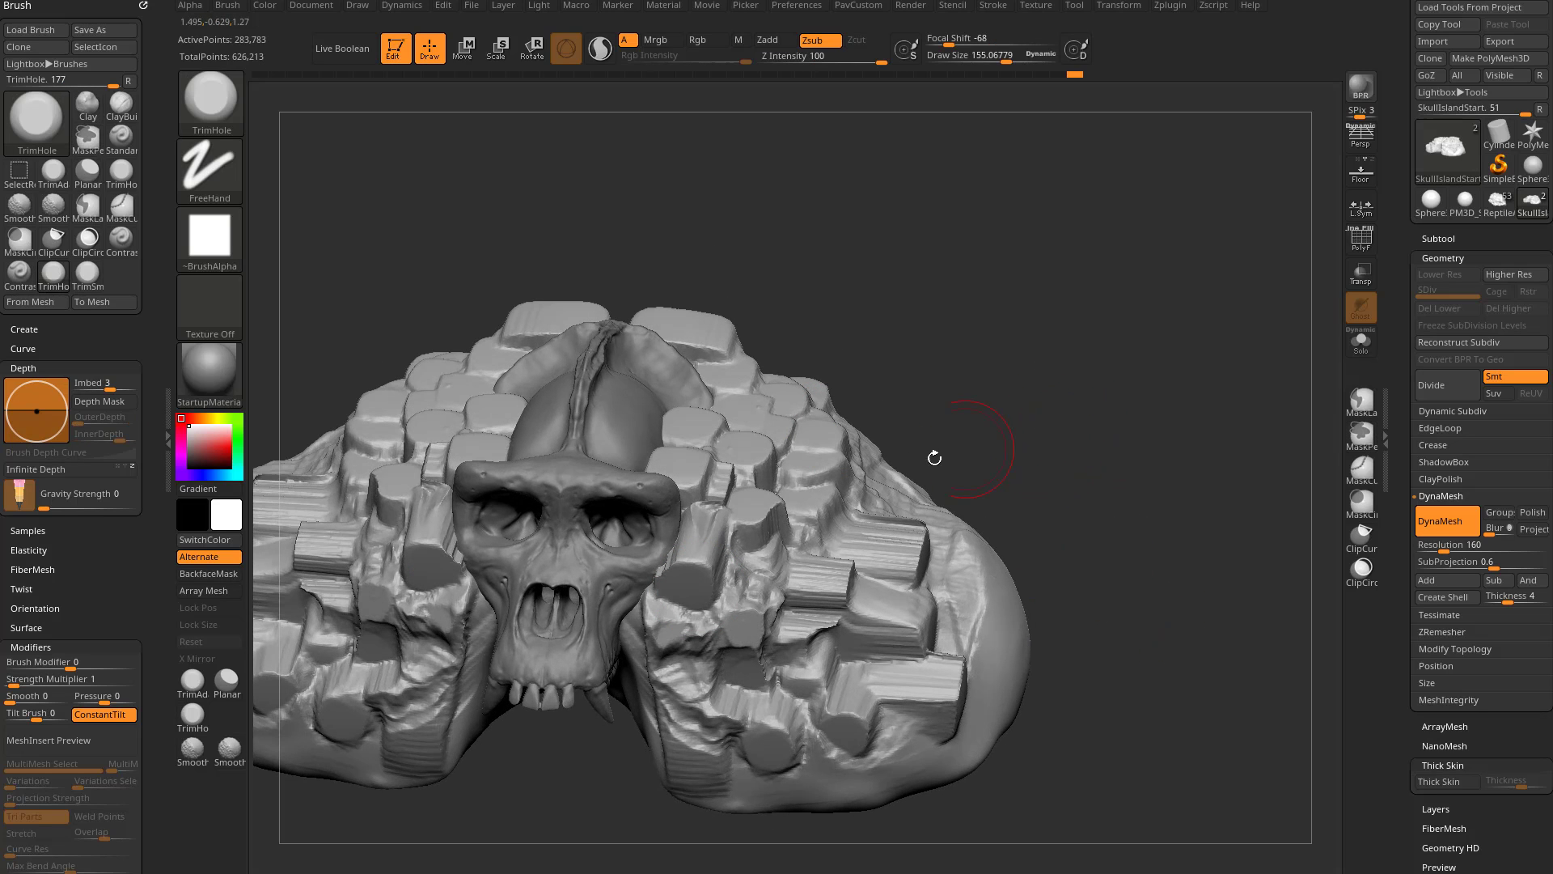
Step: Chip irregular facets into the blocks beside the cranium with TrimSmoothBorder at draw size about 125 and remesh the mound
click(86, 276)
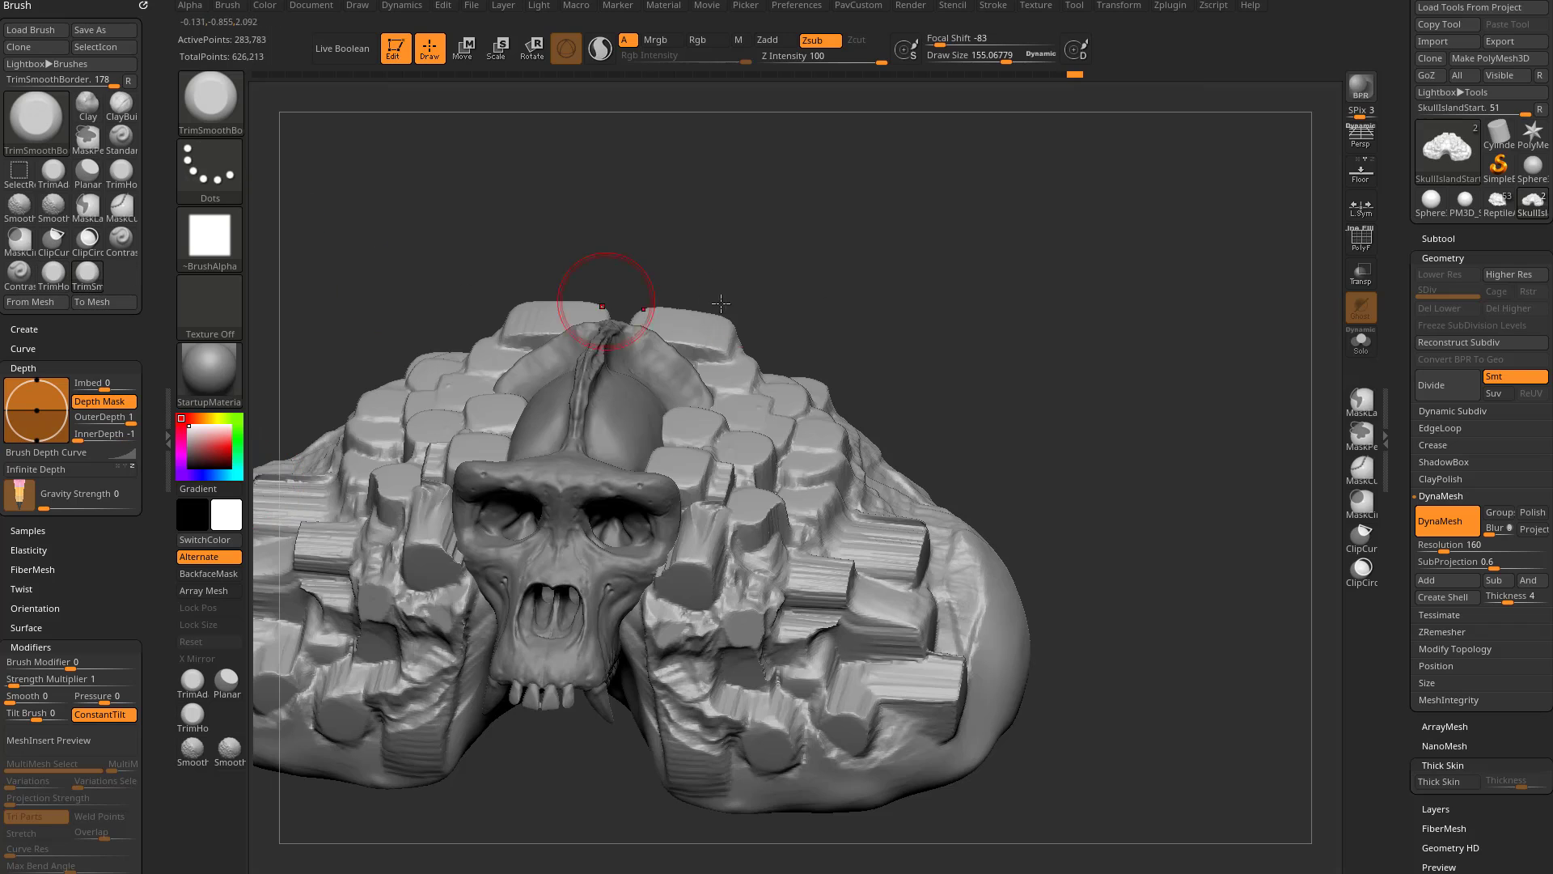
alt+drag(857, 300, 813, 384)
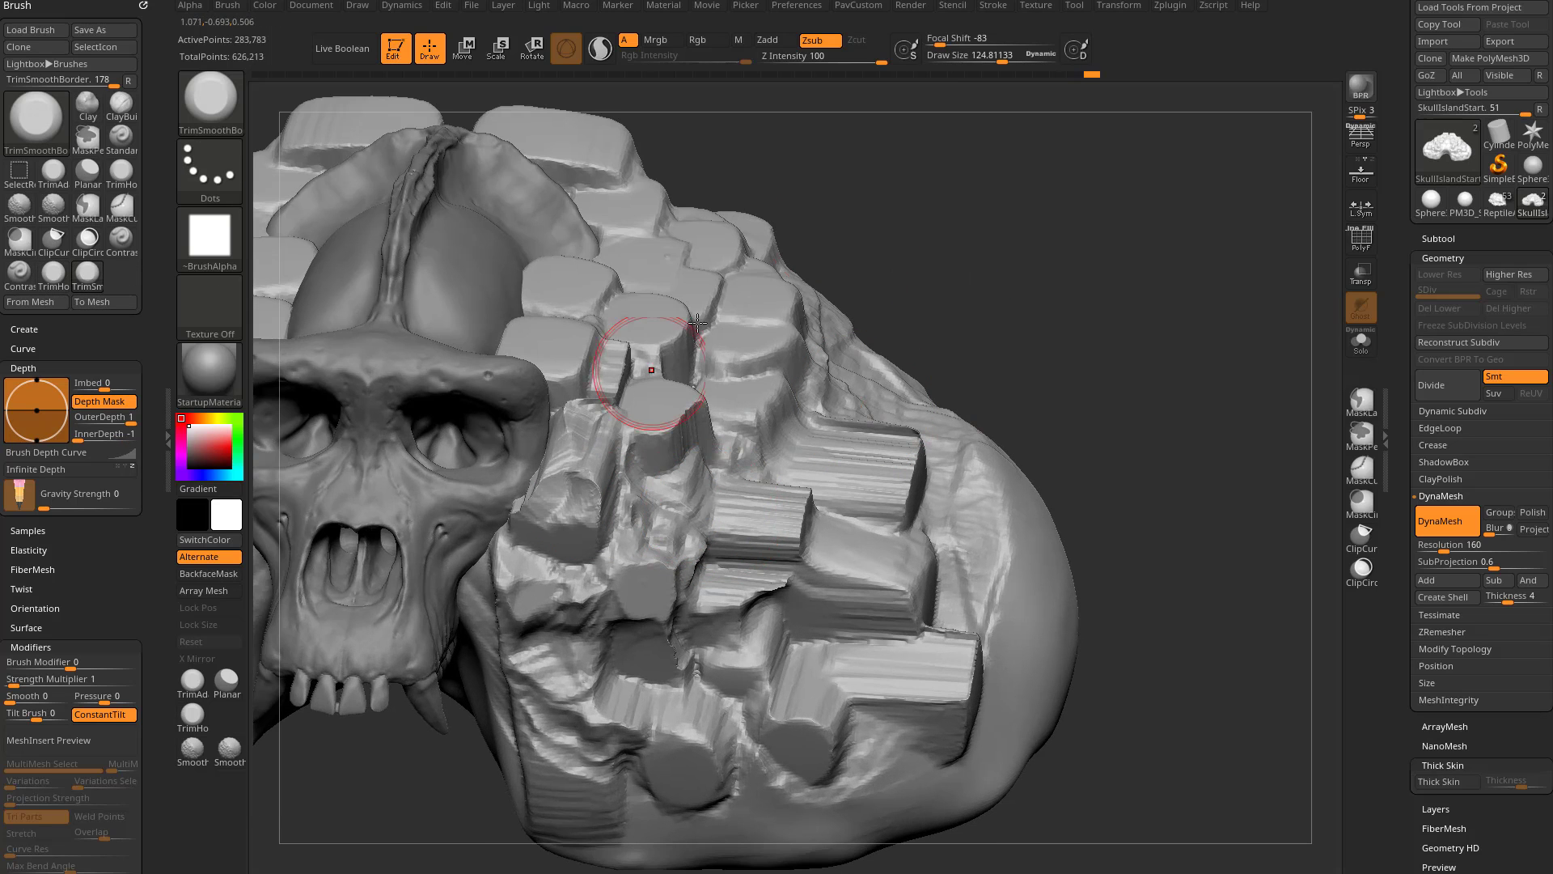
drag(776, 257, 582, 421)
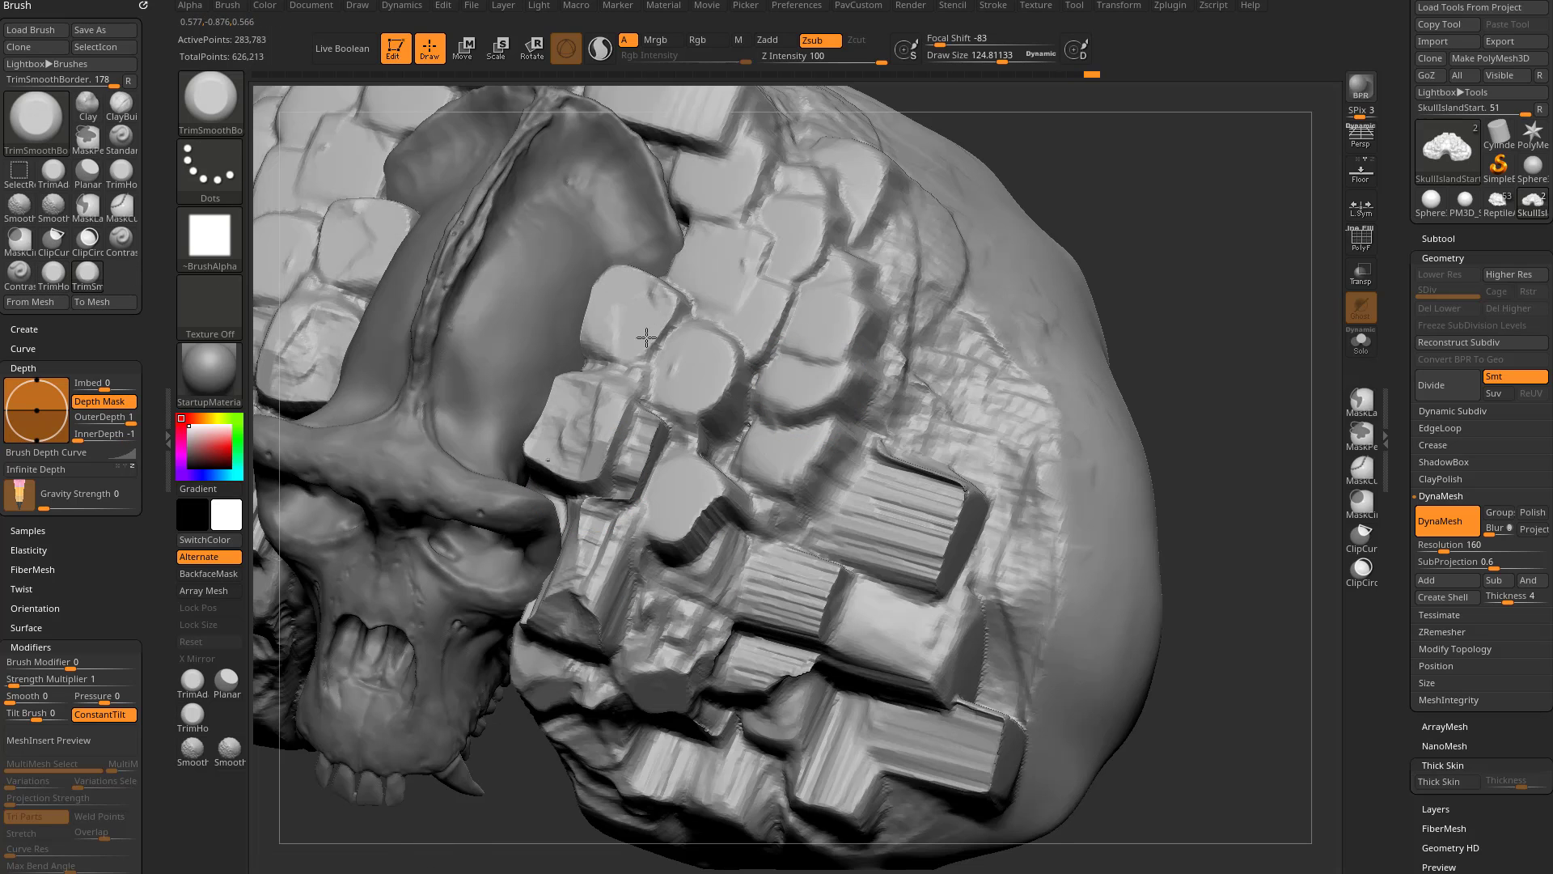
drag(1197, 348, 1067, 325)
drag(968, 298, 841, 332)
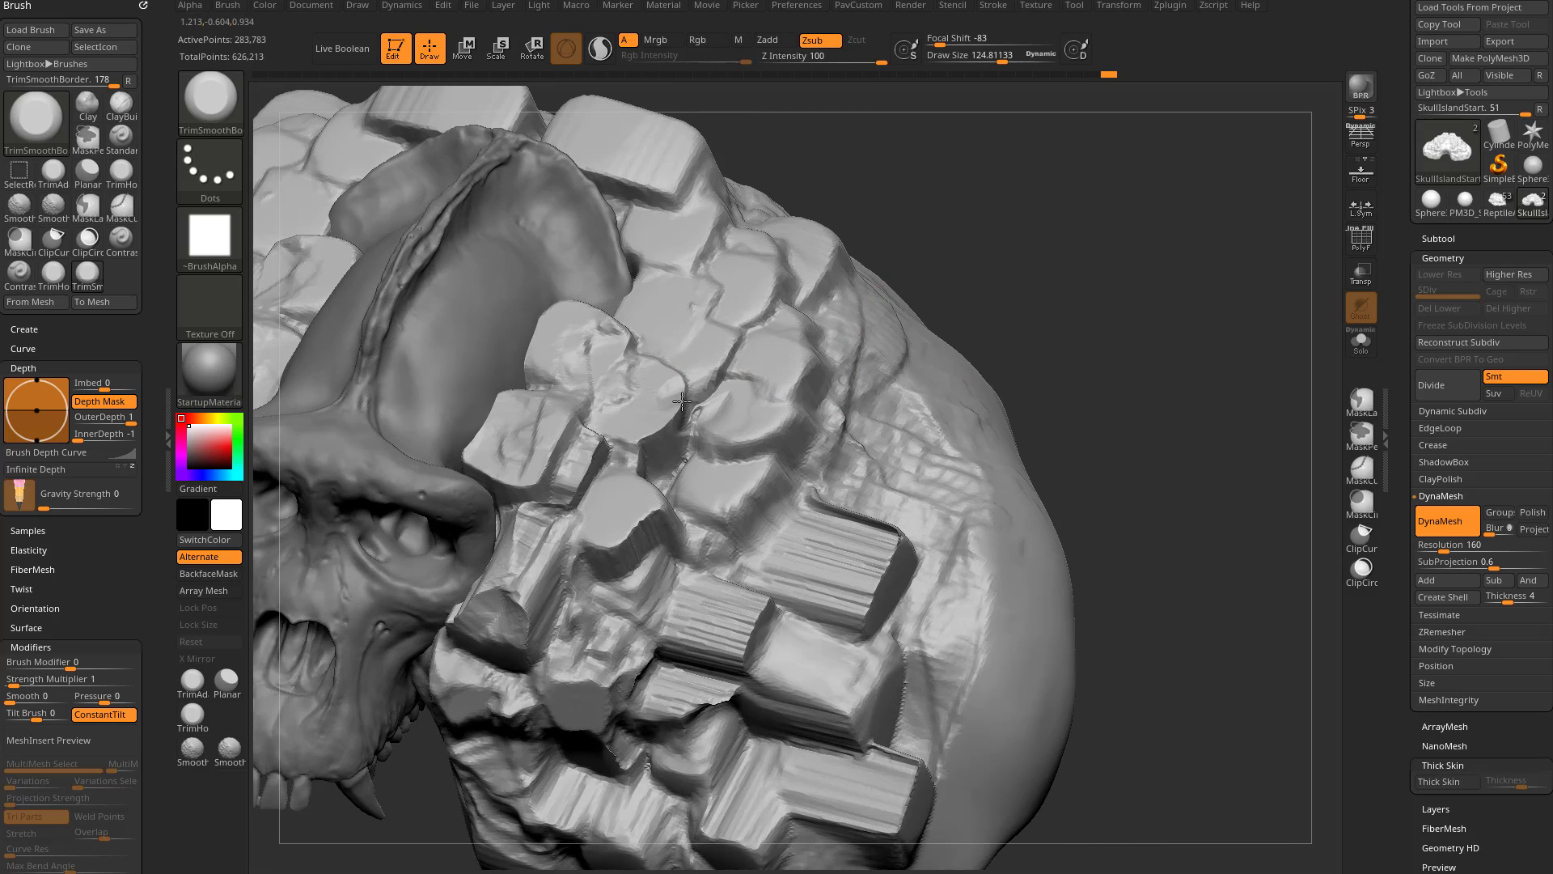
mouse_move(718, 381)
mouse_down()
mouse_move(651, 450)
mouse_move(635, 518)
mouse_up()
ctrl+drag(1142, 274, 1103, 414)
mouse_move(1103, 415)
ctrl+right_down()
mouse_move(1091, 378)
mouse_move(978, 420)
ctrl+right_up()
Step: Break up the long striated blocks on the mound's side slope with TrimSmoothBorder and remesh the result
mouse_move(809, 517)
mouse_down()
mouse_move(702, 597)
mouse_move(818, 564)
mouse_up()
right_drag(819, 564, 914, 490)
ctrl+drag(1003, 421, 1044, 477)
mouse_move(857, 502)
mouse_down()
mouse_move(824, 545)
mouse_move(703, 602)
mouse_up()
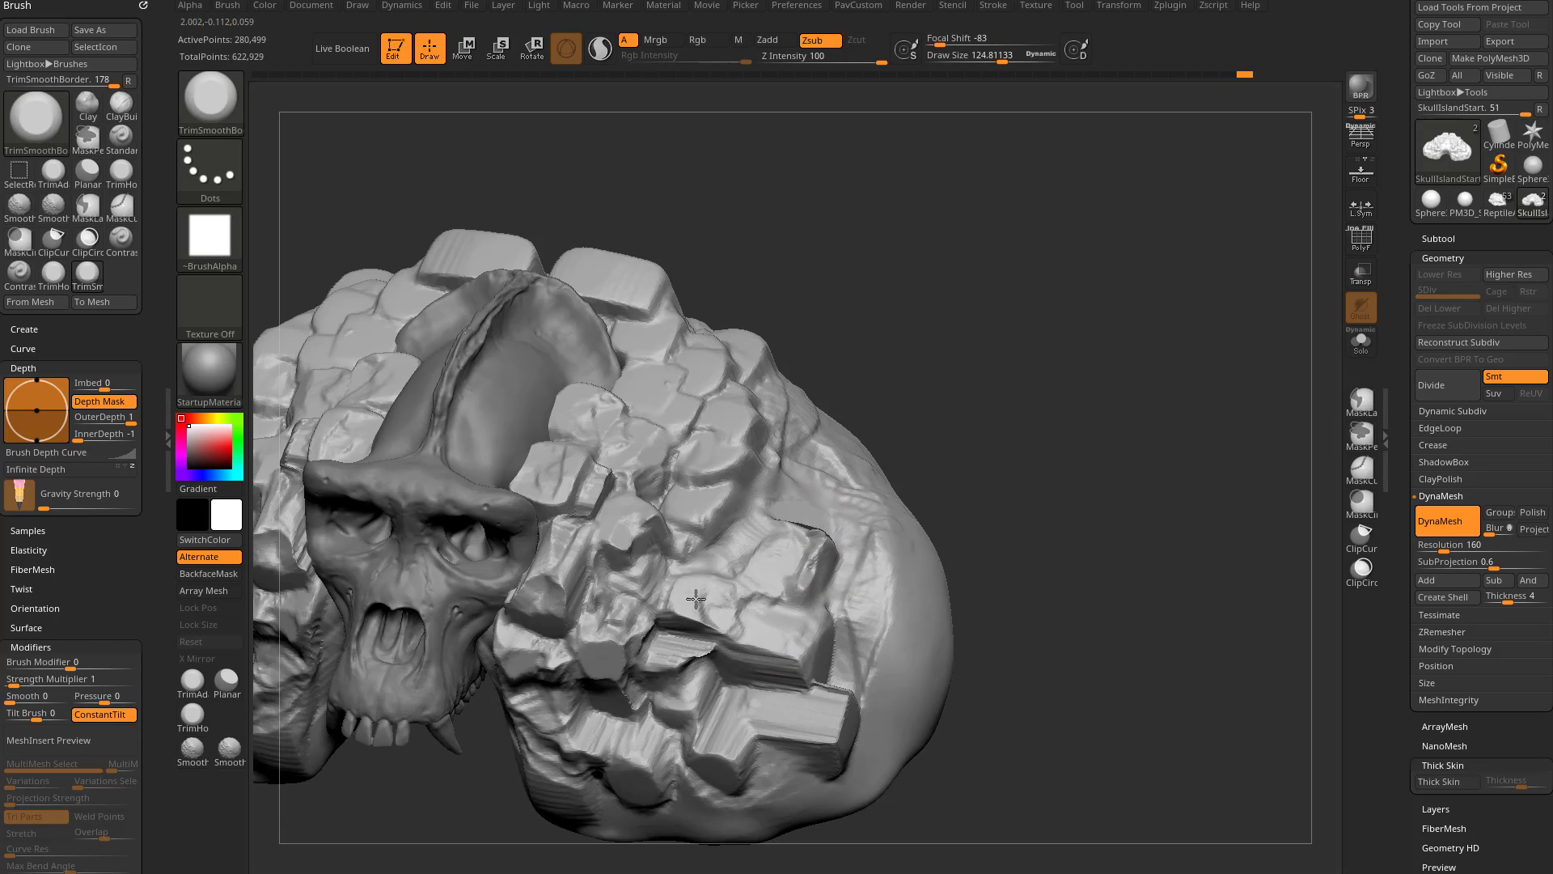
right_drag(1011, 538, 1027, 478)
ctrl+drag(930, 413, 964, 464)
Step: Trim the remaining rock blocks beside the eye socket, cranium and jaw with TrimSmoothBorder and remesh the mound
shift+drag(680, 608, 709, 605)
mouse_move(578, 584)
mouse_down()
mouse_move(520, 594)
mouse_move(534, 601)
mouse_up()
right_drag(1035, 453, 963, 526)
drag(635, 420, 639, 470)
drag(688, 283, 720, 299)
right_drag(963, 453, 1027, 405)
drag(789, 501, 816, 471)
right_drag(963, 405, 1003, 477)
drag(619, 615, 596, 637)
right_drag(1003, 486, 954, 405)
drag(595, 626, 589, 752)
ctrl+drag(1029, 450, 1051, 477)
right_drag(1027, 598, 1046, 527)
drag(1046, 527, 1081, 516)
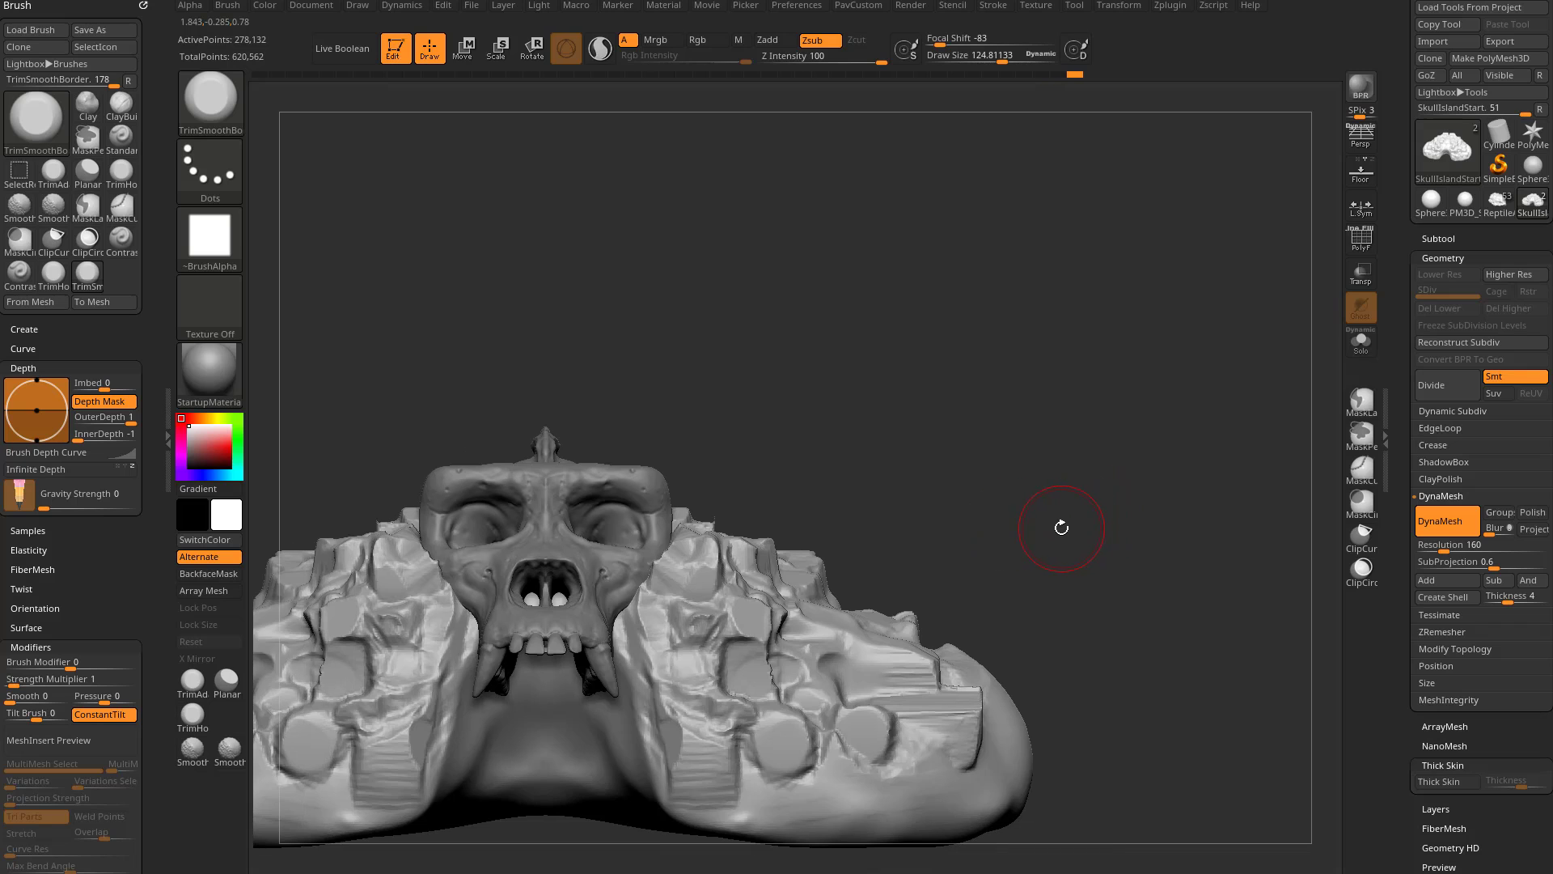
Step: Reduce the draw size to about 60 and make the skull subtool SkullIslandMuseum1 active
mouse_move(793, 279)
mouse_down()
mouse_move(860, 320)
mouse_move(1063, 335)
mouse_move(1051, 420)
mouse_up()
key(s)
drag(703, 502, 694, 502)
drag(1097, 243, 1087, 190)
alt+click(638, 557)
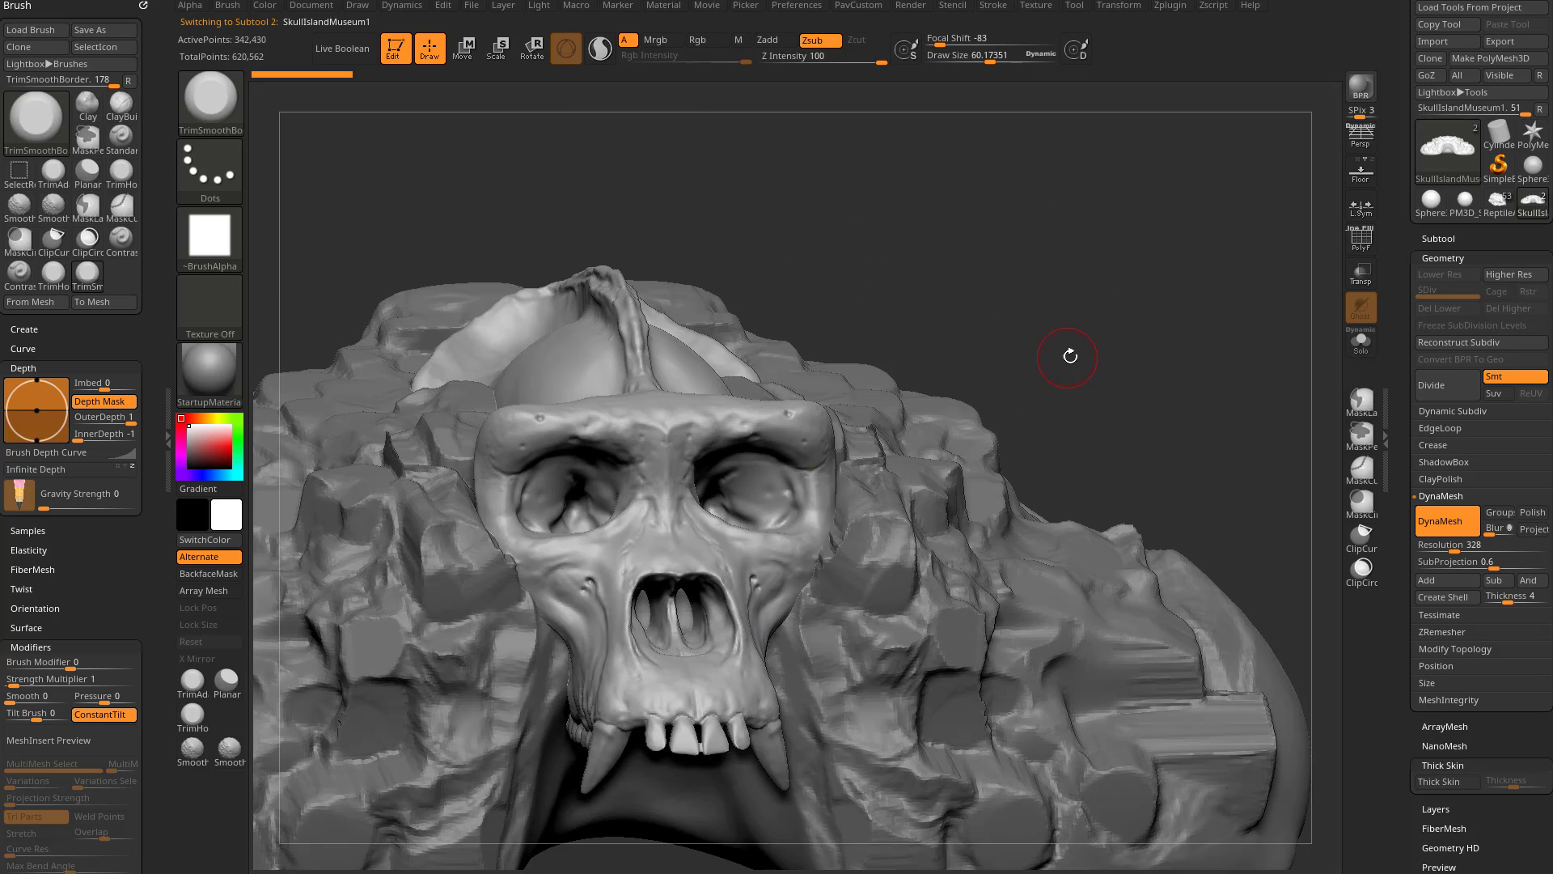
Step: Try to trim the skull's front teeth and muzzle with TrimSmoothBorder without backface masking
drag(1074, 354, 1083, 289)
mouse_move(1082, 289)
alt+mouse_down()
mouse_move(1108, 267)
mouse_move(1118, 295)
mouse_move(1200, 207)
alt+mouse_up()
mouse_move(1200, 206)
alt+mouse_down()
mouse_move(1182, 260)
mouse_move(1304, 101)
alt+mouse_up()
drag(813, 681, 745, 641)
mouse_move(791, 529)
mouse_down()
mouse_move(817, 538)
mouse_move(813, 566)
mouse_up()
click(1448, 521)
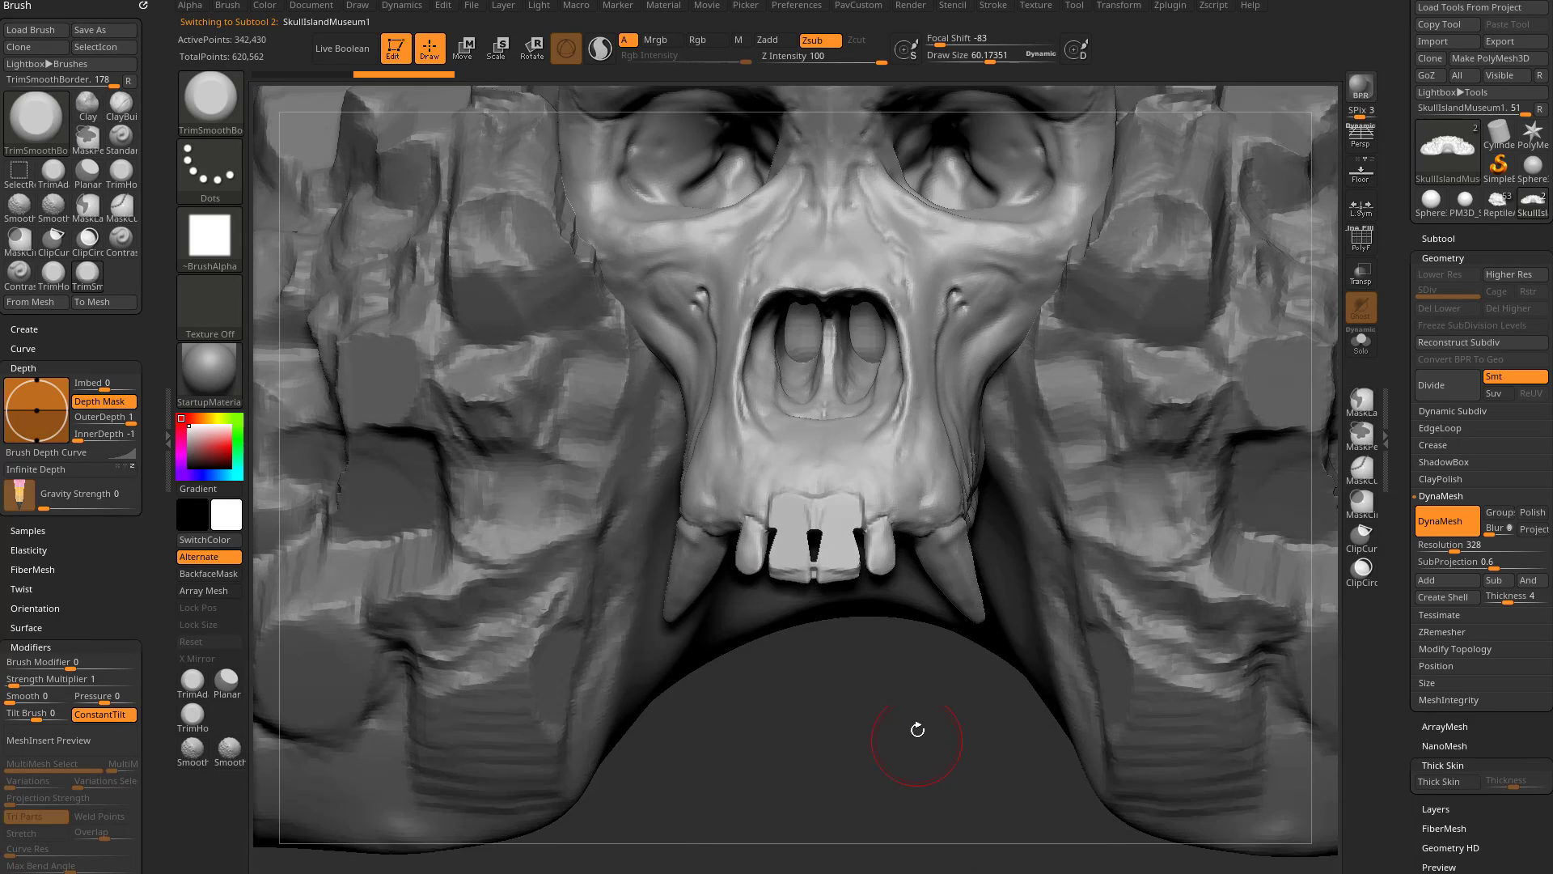
right_drag(796, 573, 1021, 403)
right_drag(863, 590, 902, 637)
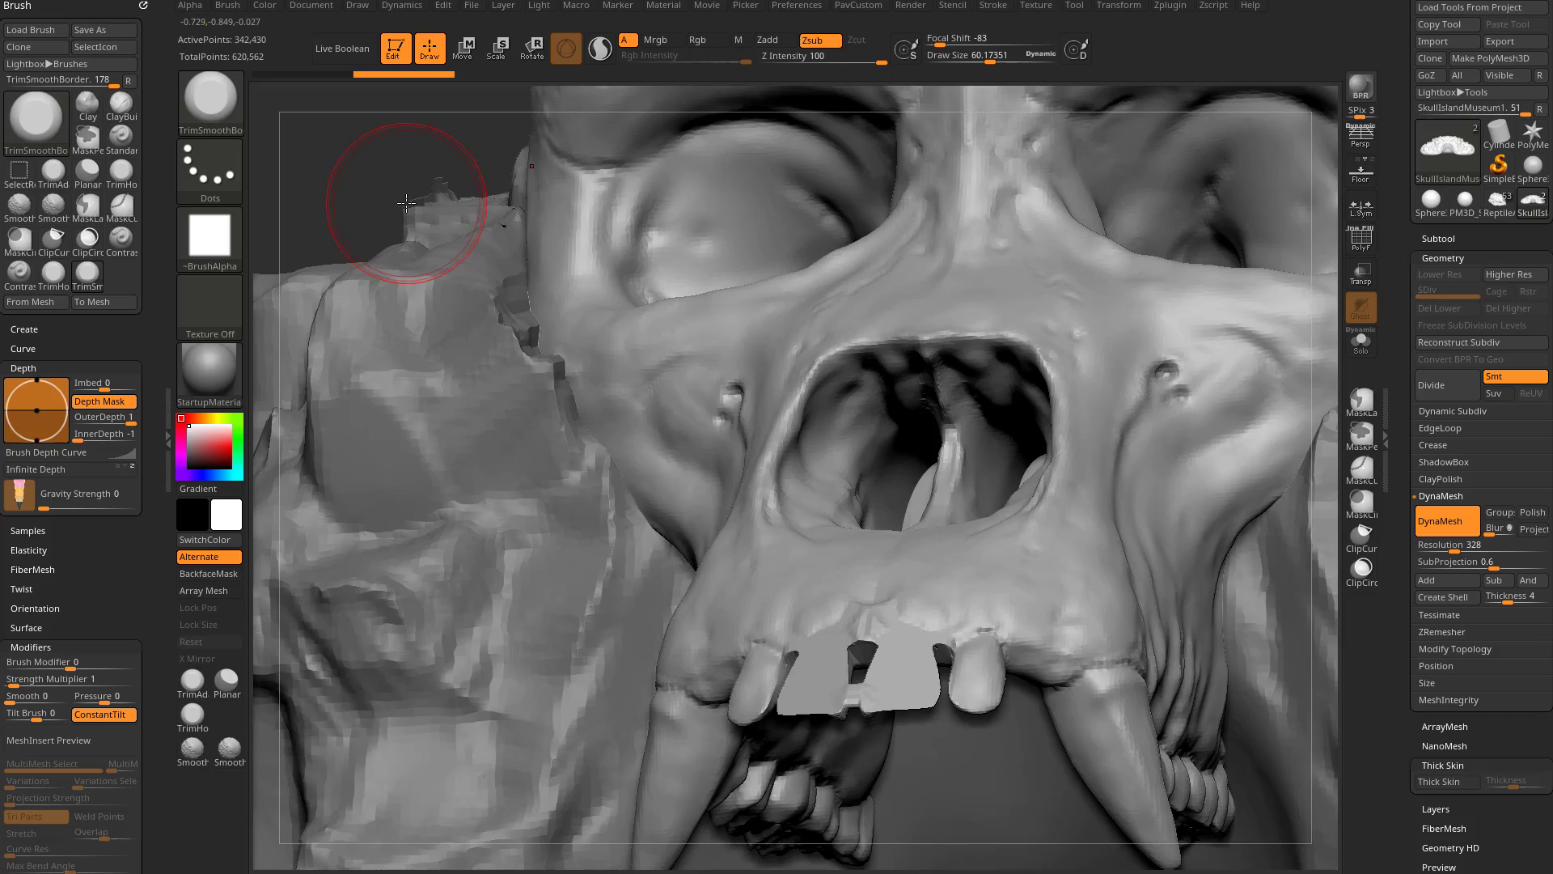
right_drag(415, 191, 436, 176)
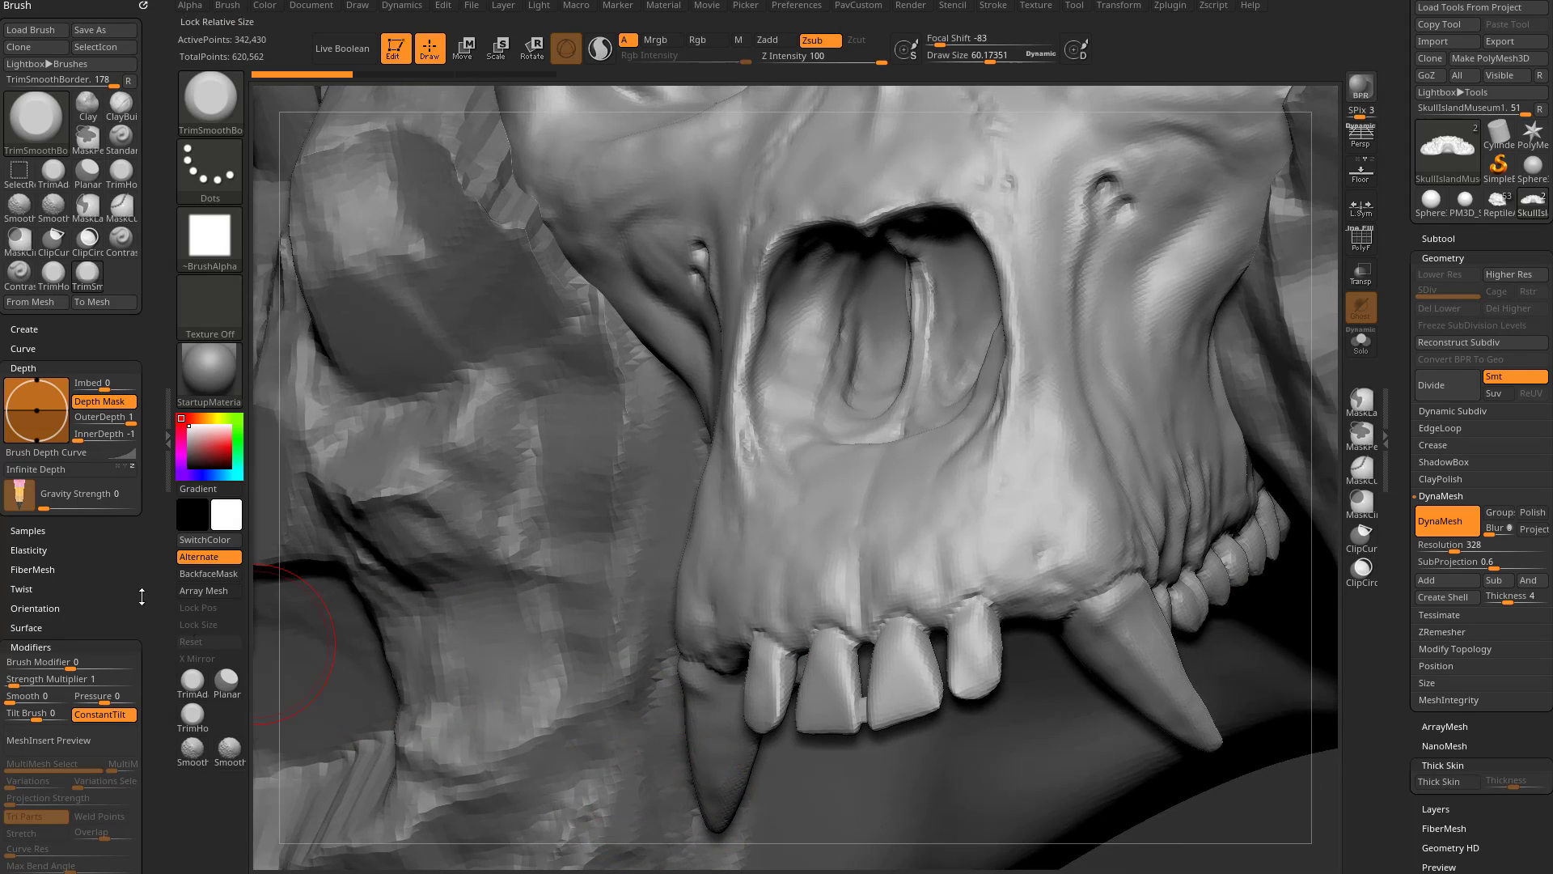
Step: Enable BackfaceMask in the TrimSmoothBorder brush's auto masking settings
scroll(142, 596, down, 5)
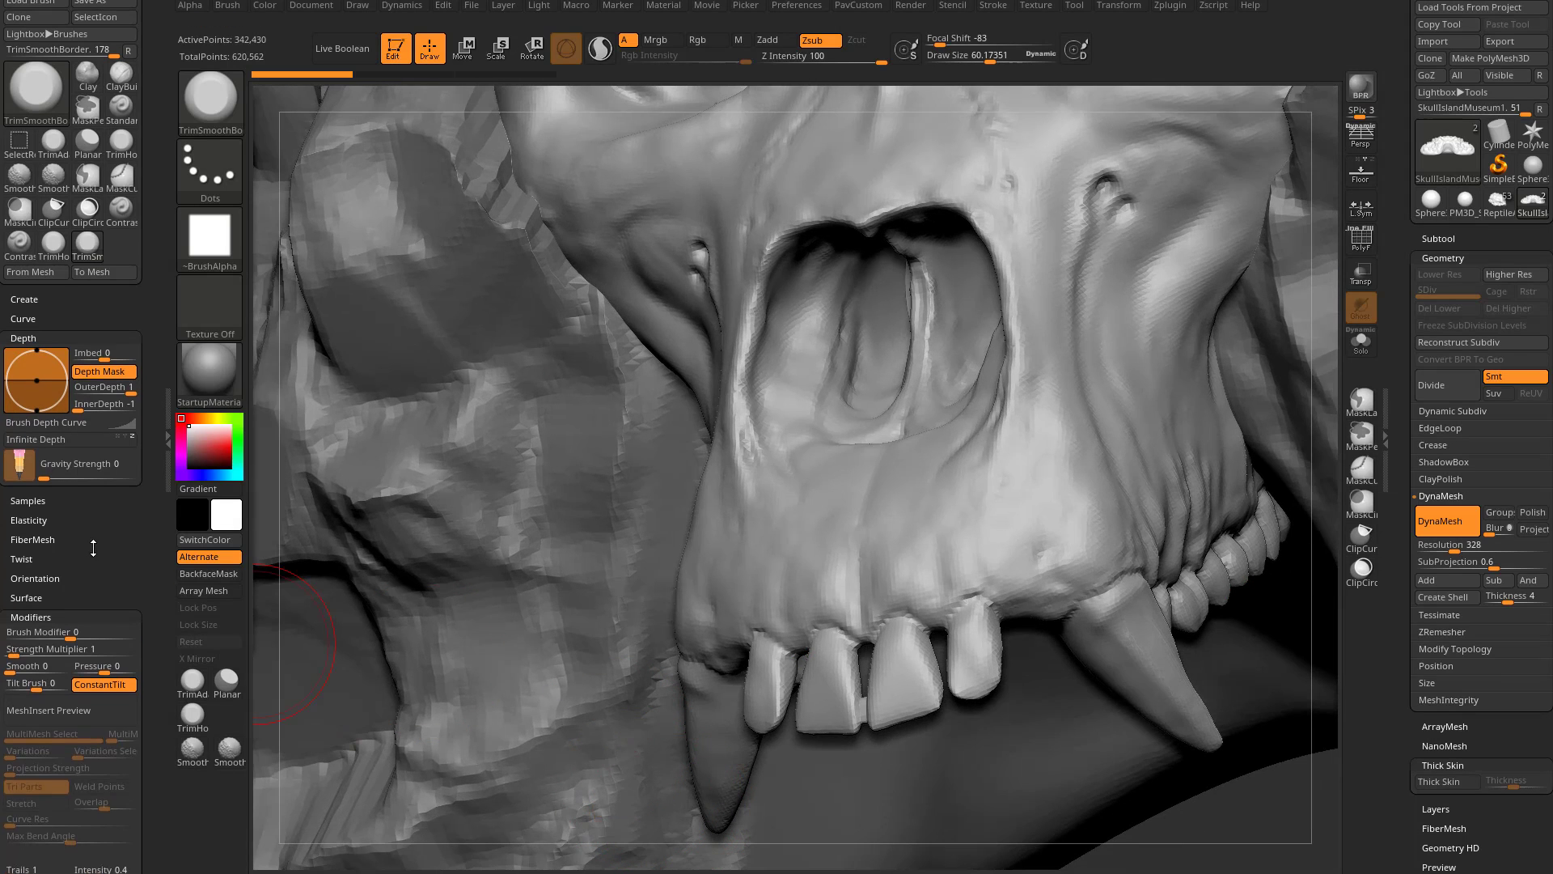
key(shift)
click(32, 564)
scroll(73, 607, down, 3)
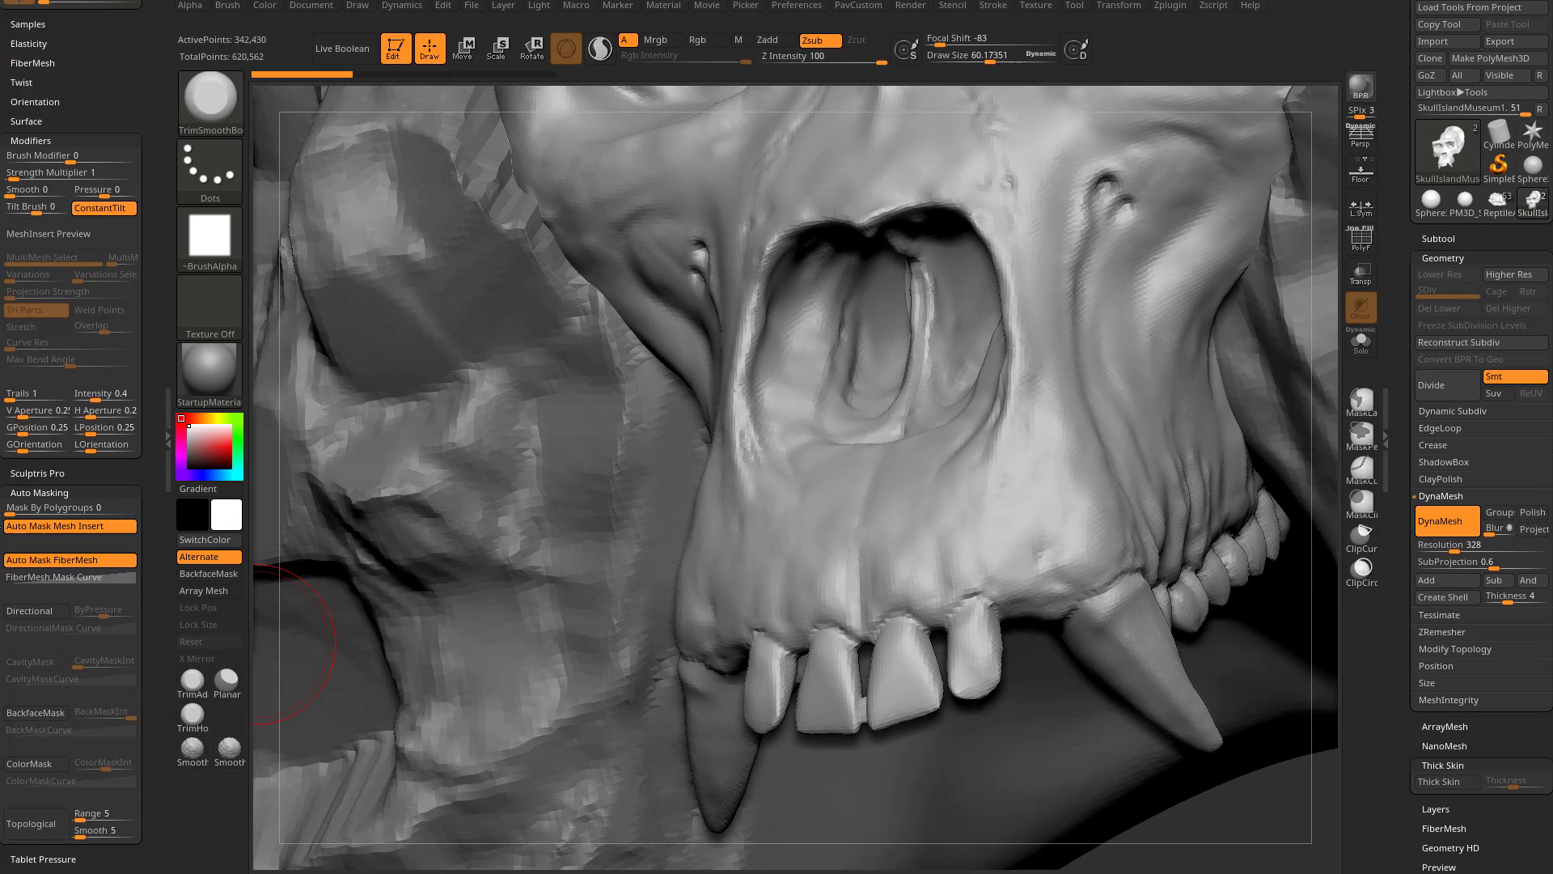
click(35, 590)
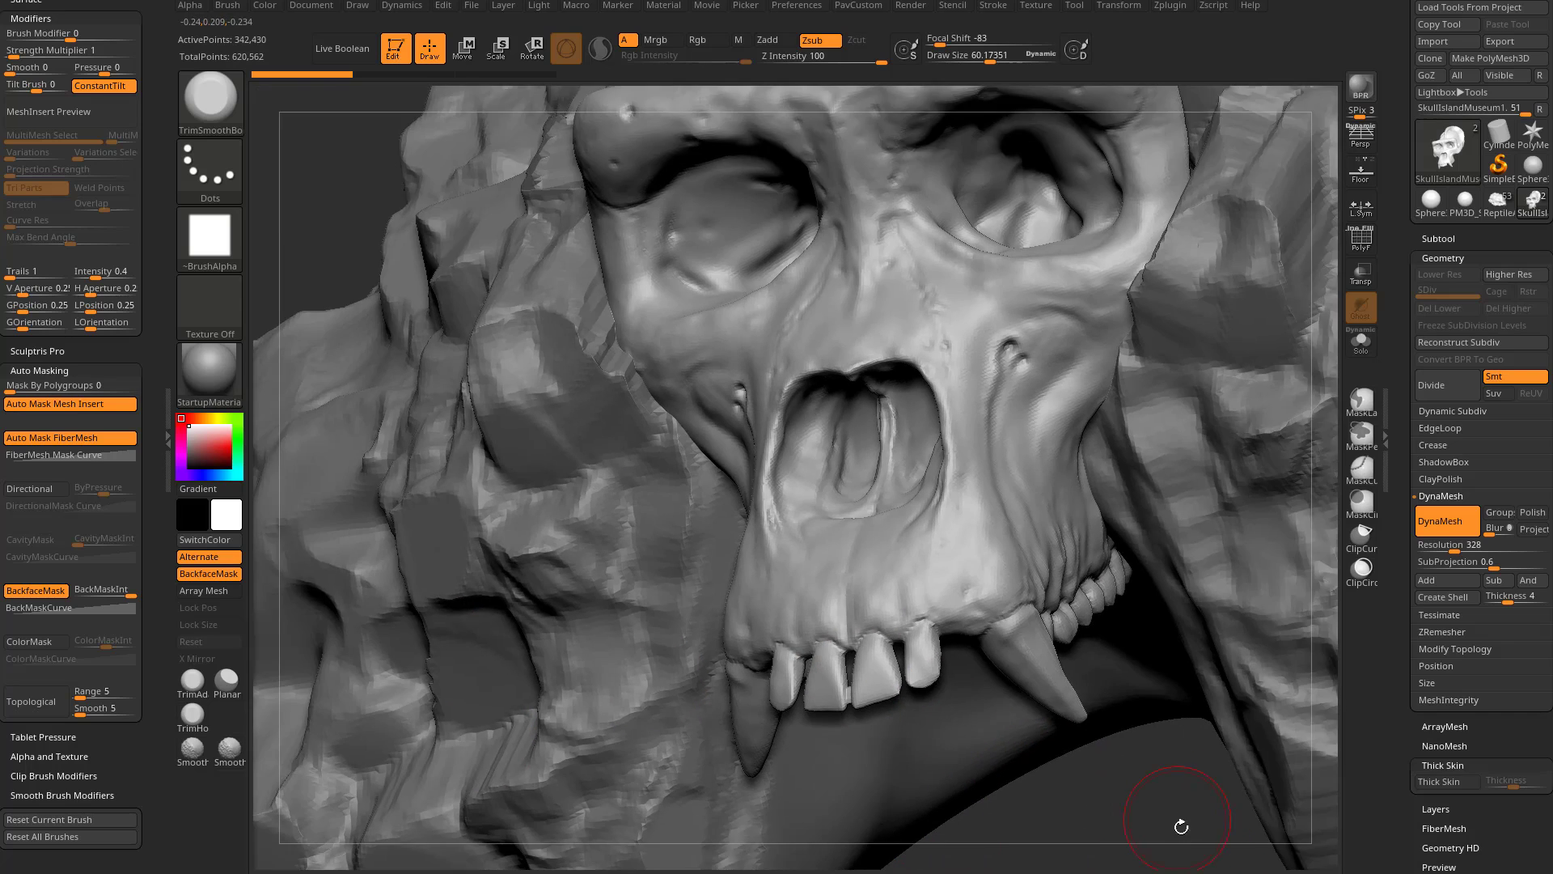
Step: Trim the skull's front teeth and the bone around the nose opening with TrimSmoothBorder
drag(1178, 822, 881, 667)
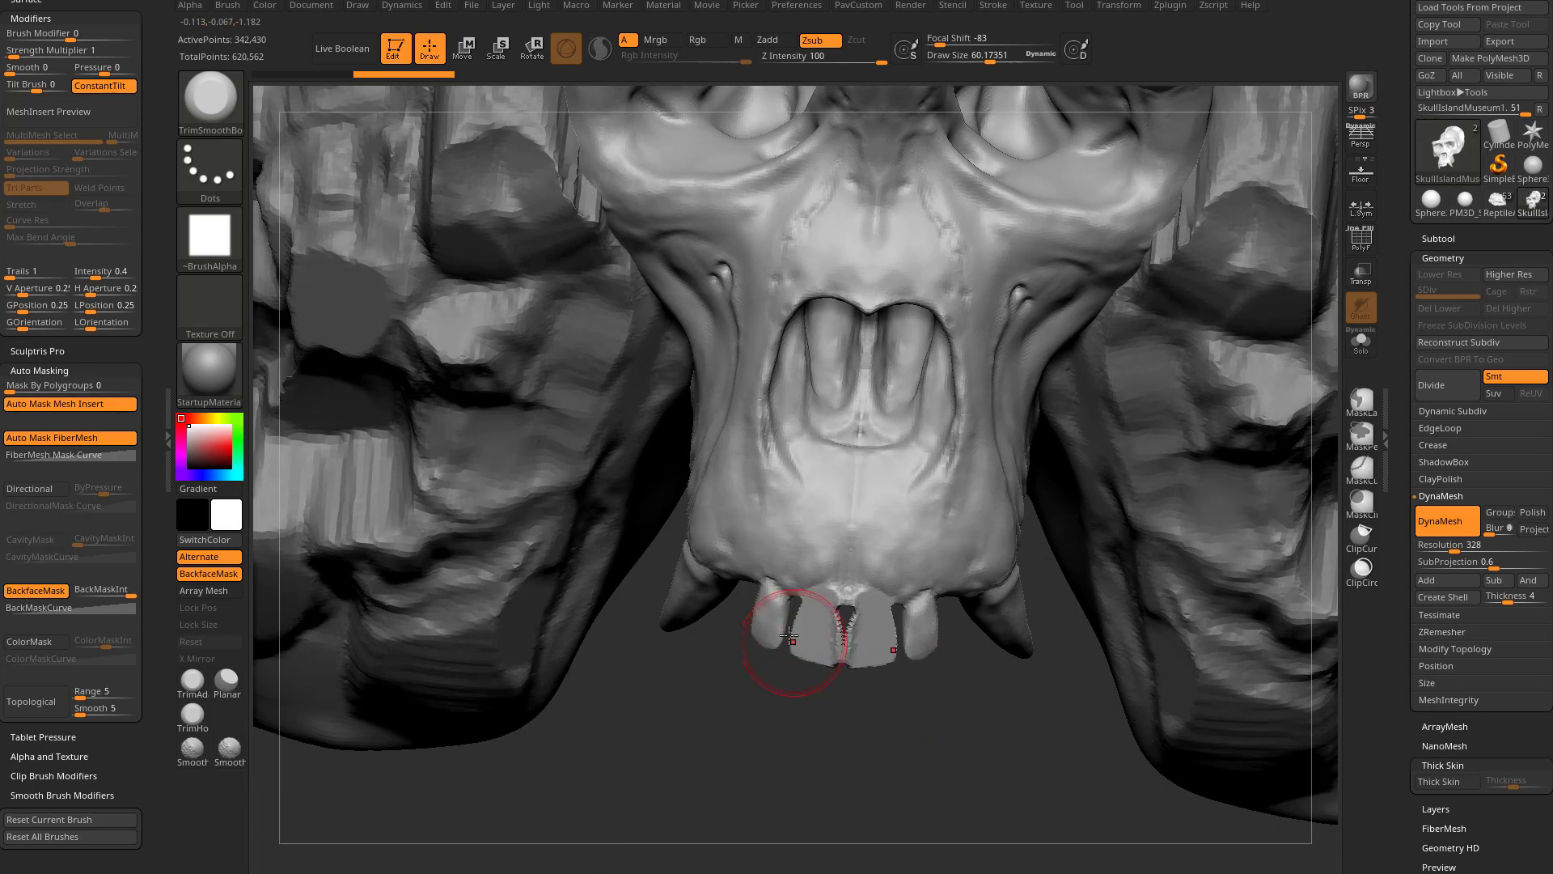
mouse_move(798, 642)
mouse_down()
mouse_move(774, 596)
mouse_move(777, 548)
mouse_up()
mouse_move(776, 727)
mouse_down()
mouse_move(801, 763)
mouse_move(842, 760)
mouse_up()
drag(833, 599, 809, 506)
mouse_move(748, 789)
mouse_down()
mouse_move(761, 834)
mouse_move(800, 813)
mouse_up()
drag(818, 546, 823, 481)
drag(849, 408, 852, 334)
mouse_move(765, 336)
mouse_down()
mouse_move(732, 344)
mouse_move(775, 356)
mouse_up()
Step: Chip rough facets into the skull's muzzle and cheekbones with TrimSmoothBorder at draw size about 60
drag(809, 330, 853, 285)
drag(736, 776, 651, 764)
mouse_move(640, 641)
mouse_down()
mouse_move(598, 708)
mouse_move(637, 681)
mouse_move(644, 595)
mouse_up()
mouse_move(656, 758)
alt+mouse_down()
mouse_move(679, 781)
mouse_move(708, 616)
mouse_move(681, 509)
alt+mouse_up()
drag(656, 493, 652, 562)
mouse_move(665, 768)
alt+mouse_down()
mouse_move(693, 801)
mouse_move(558, 785)
alt+mouse_up()
drag(642, 201, 685, 397)
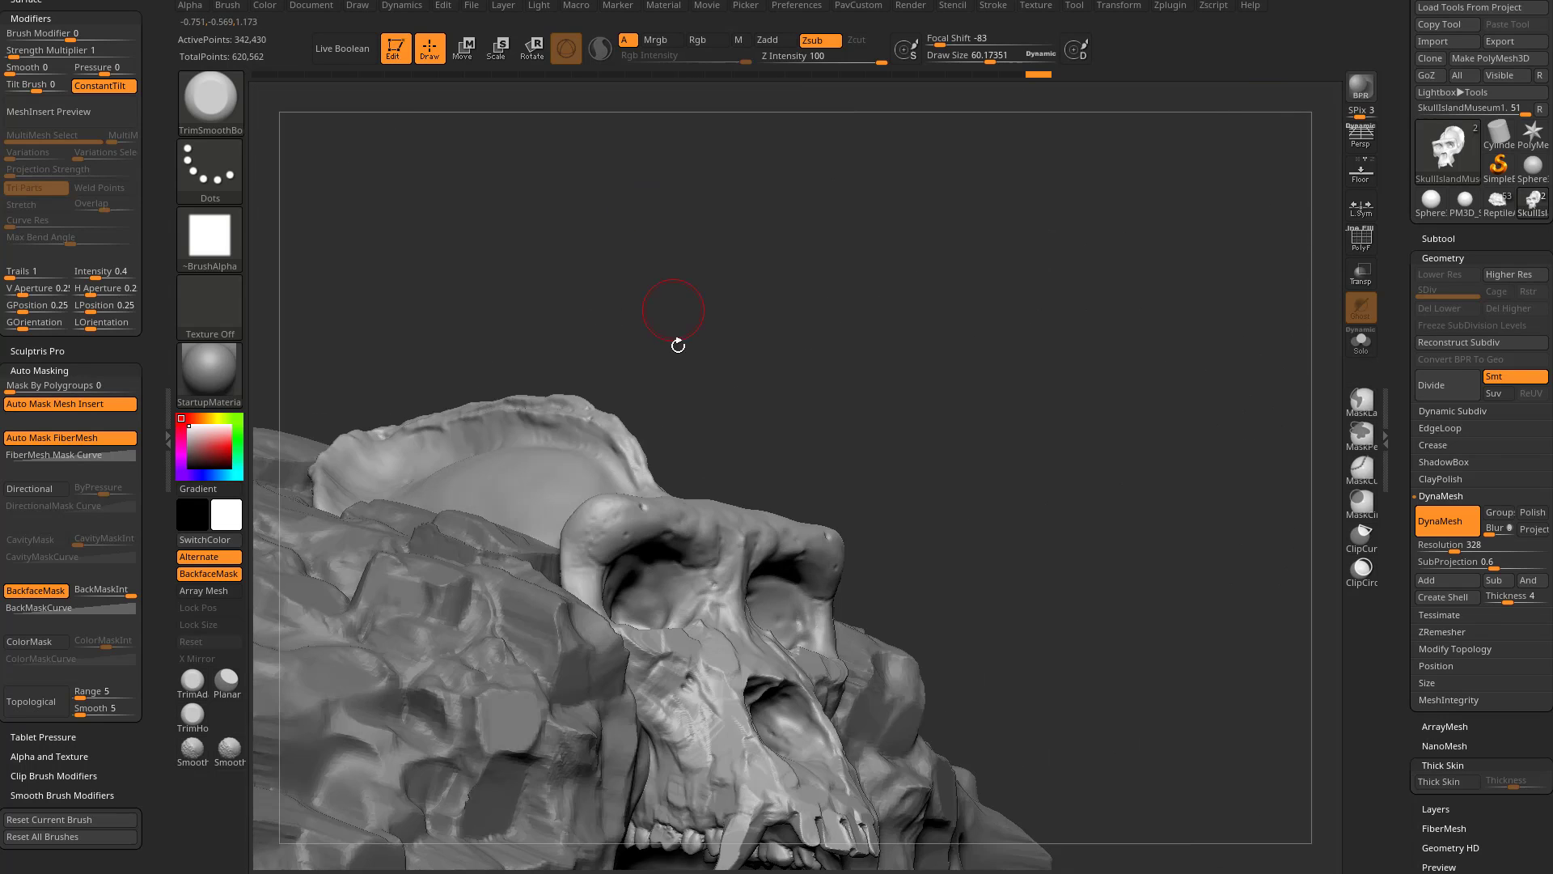
mouse_move(740, 458)
mouse_down()
mouse_move(624, 511)
mouse_move(743, 534)
mouse_up()
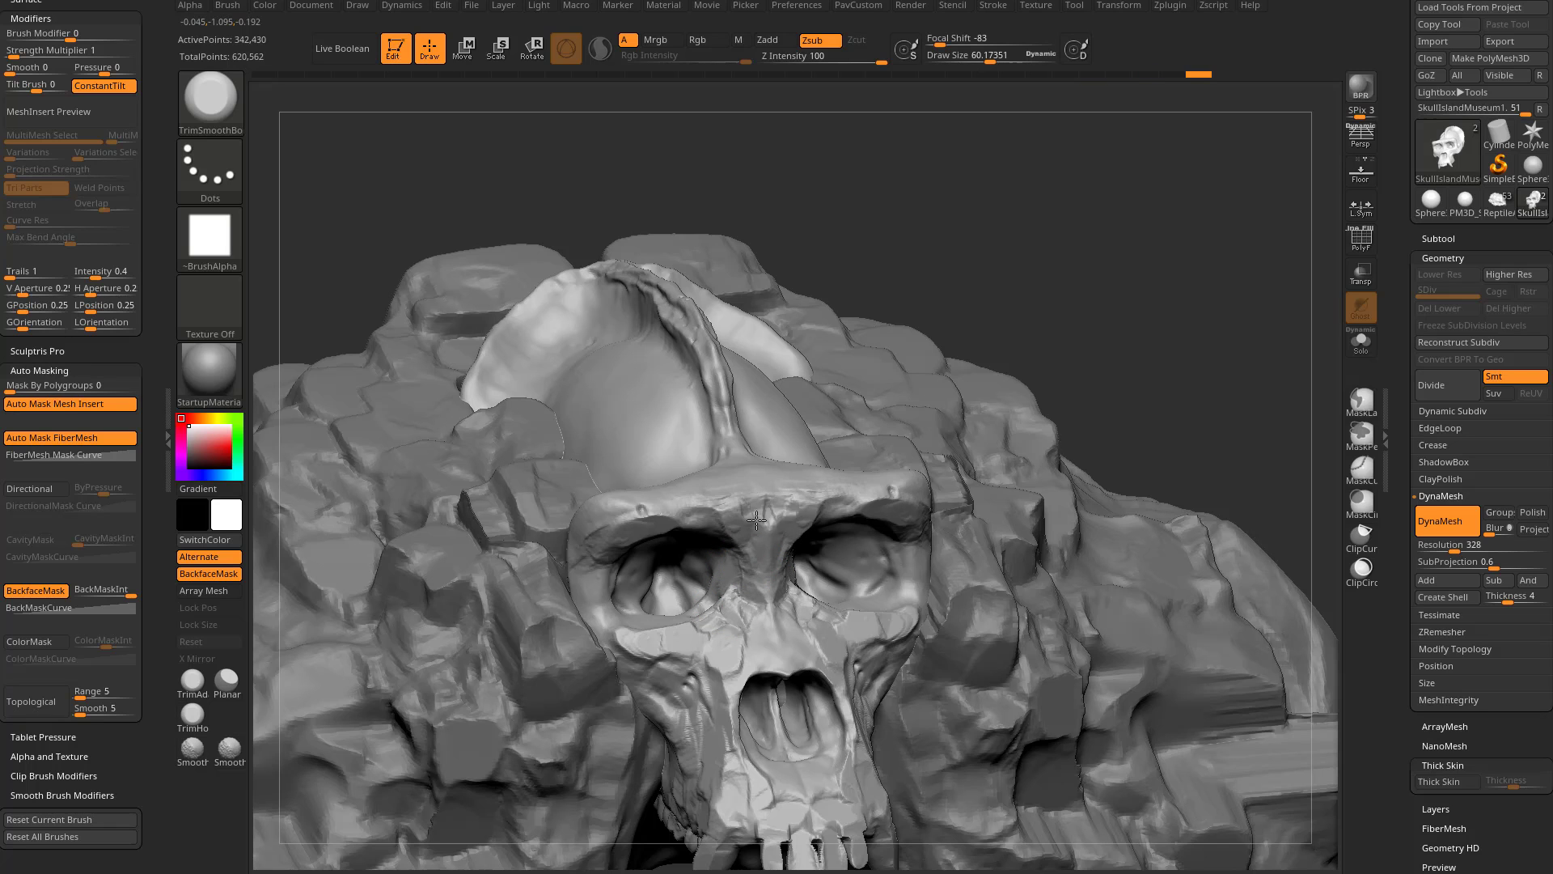
Step: Roughen the brow ridge and nose bridge with TrimSmoothBorder, raising the draw size to about 82
drag(742, 505, 594, 538)
drag(959, 303, 905, 298)
mouse_move(794, 605)
mouse_down()
mouse_move(772, 642)
mouse_move(792, 637)
mouse_up()
drag(853, 279, 919, 246)
drag(631, 623, 637, 646)
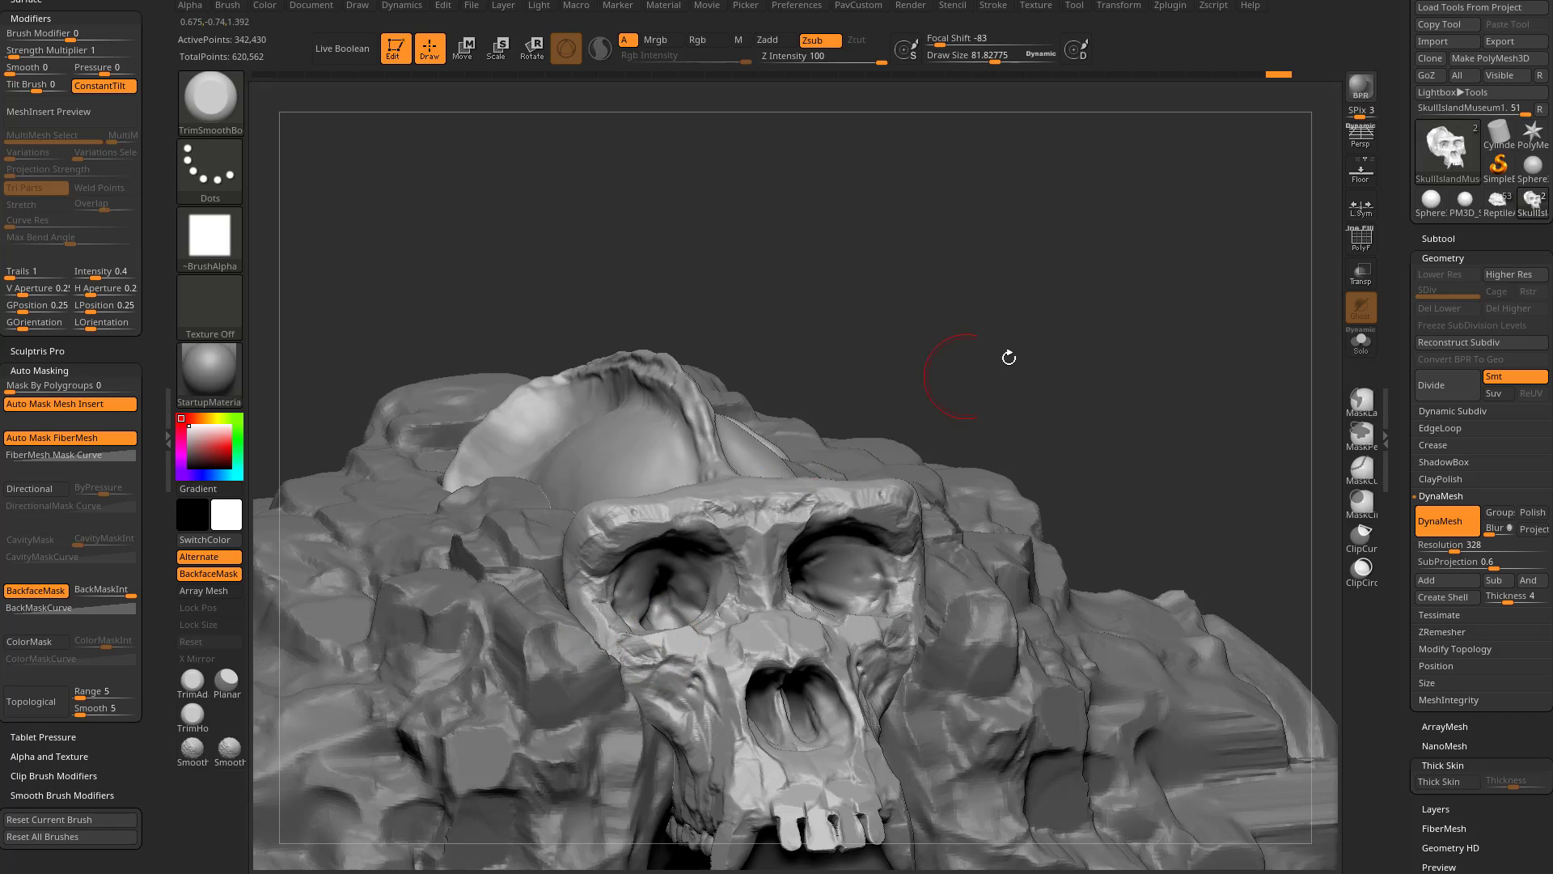
right_drag(1013, 333, 744, 554)
drag(709, 593, 684, 624)
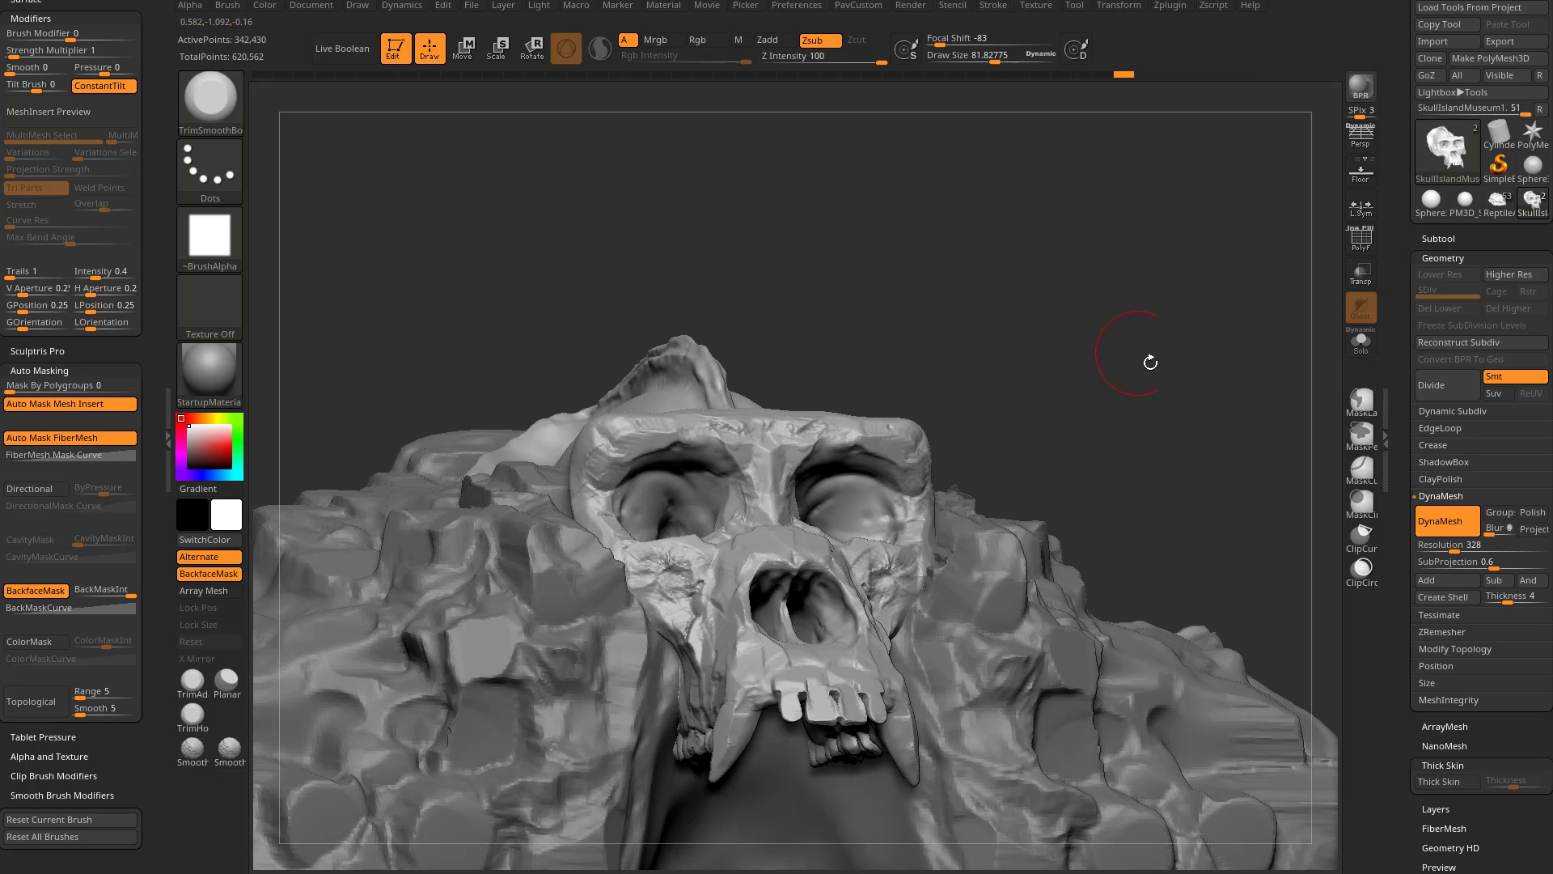
Step: Trim broader facets into the sides of the skull's muzzle, cheeks and fangs at draw size about 82
right_drag(1136, 368, 747, 601)
right_drag(477, 736, 606, 688)
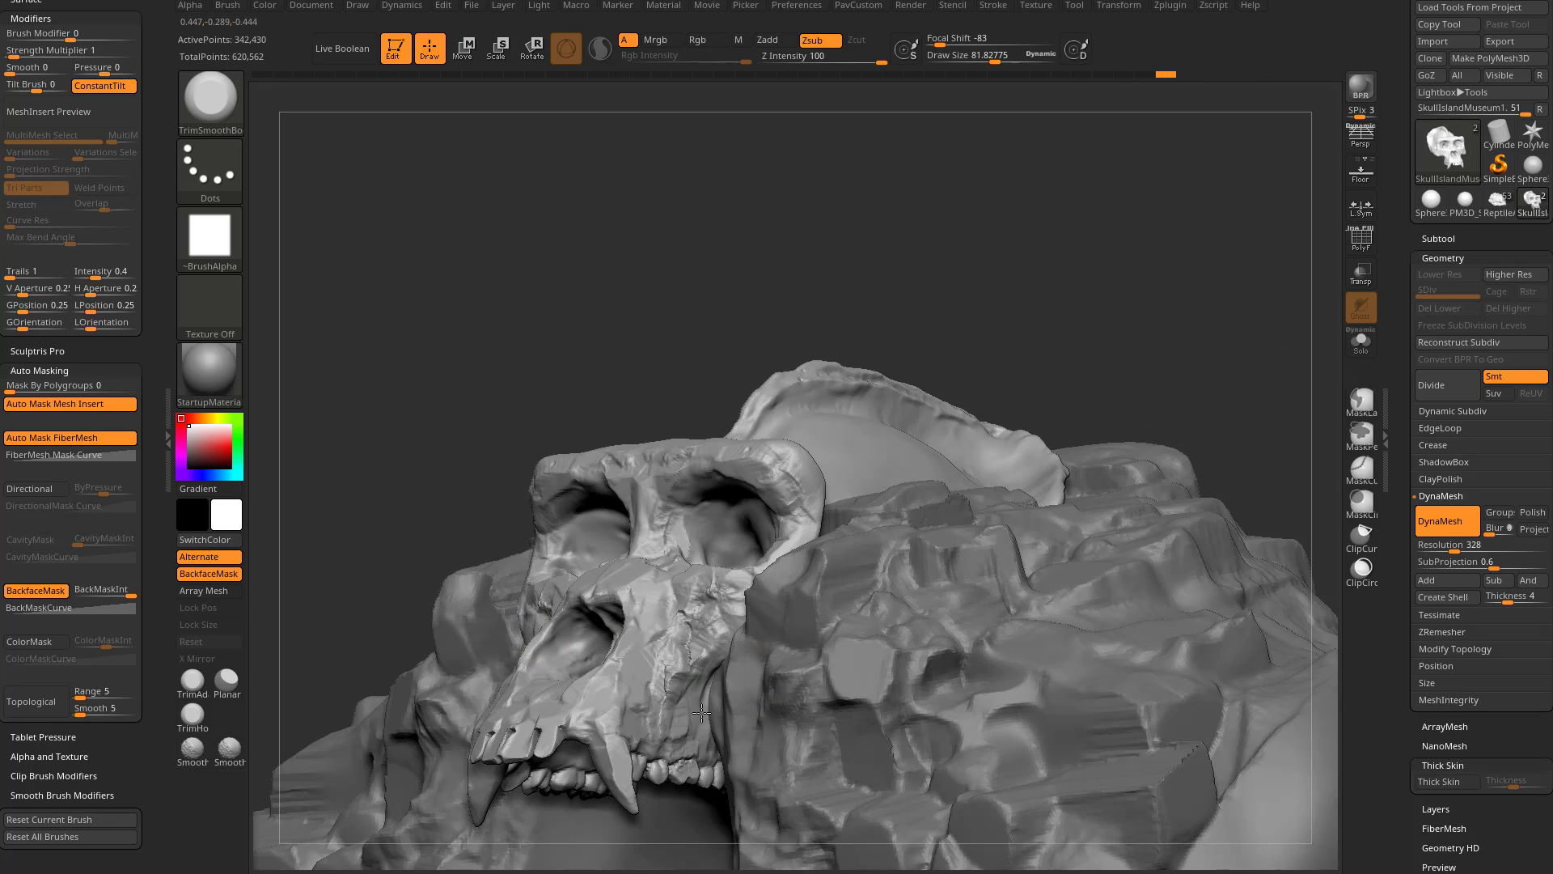
drag(1091, 325, 1164, 421)
drag(707, 678, 702, 711)
drag(600, 711, 612, 717)
mouse_move(1112, 166)
mouse_down()
mouse_move(1148, 174)
mouse_move(1157, 242)
mouse_up()
Step: Reduce the draw size to about 48 and chip finer facets into the upper jaw and brow ridge
key(s)
drag(704, 672, 668, 676)
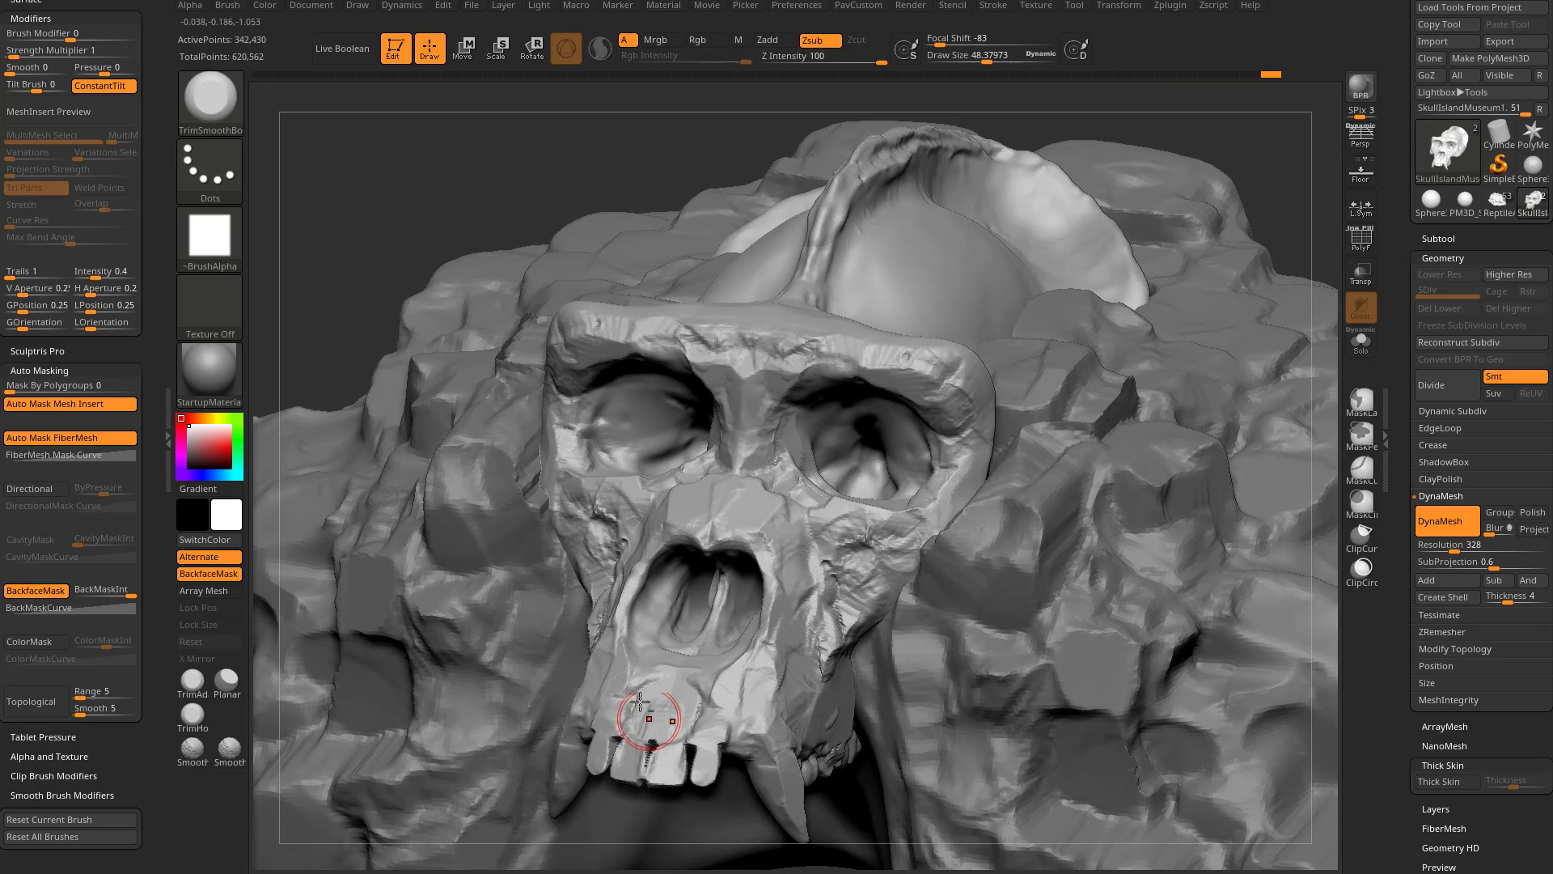
right_drag(544, 444, 624, 464)
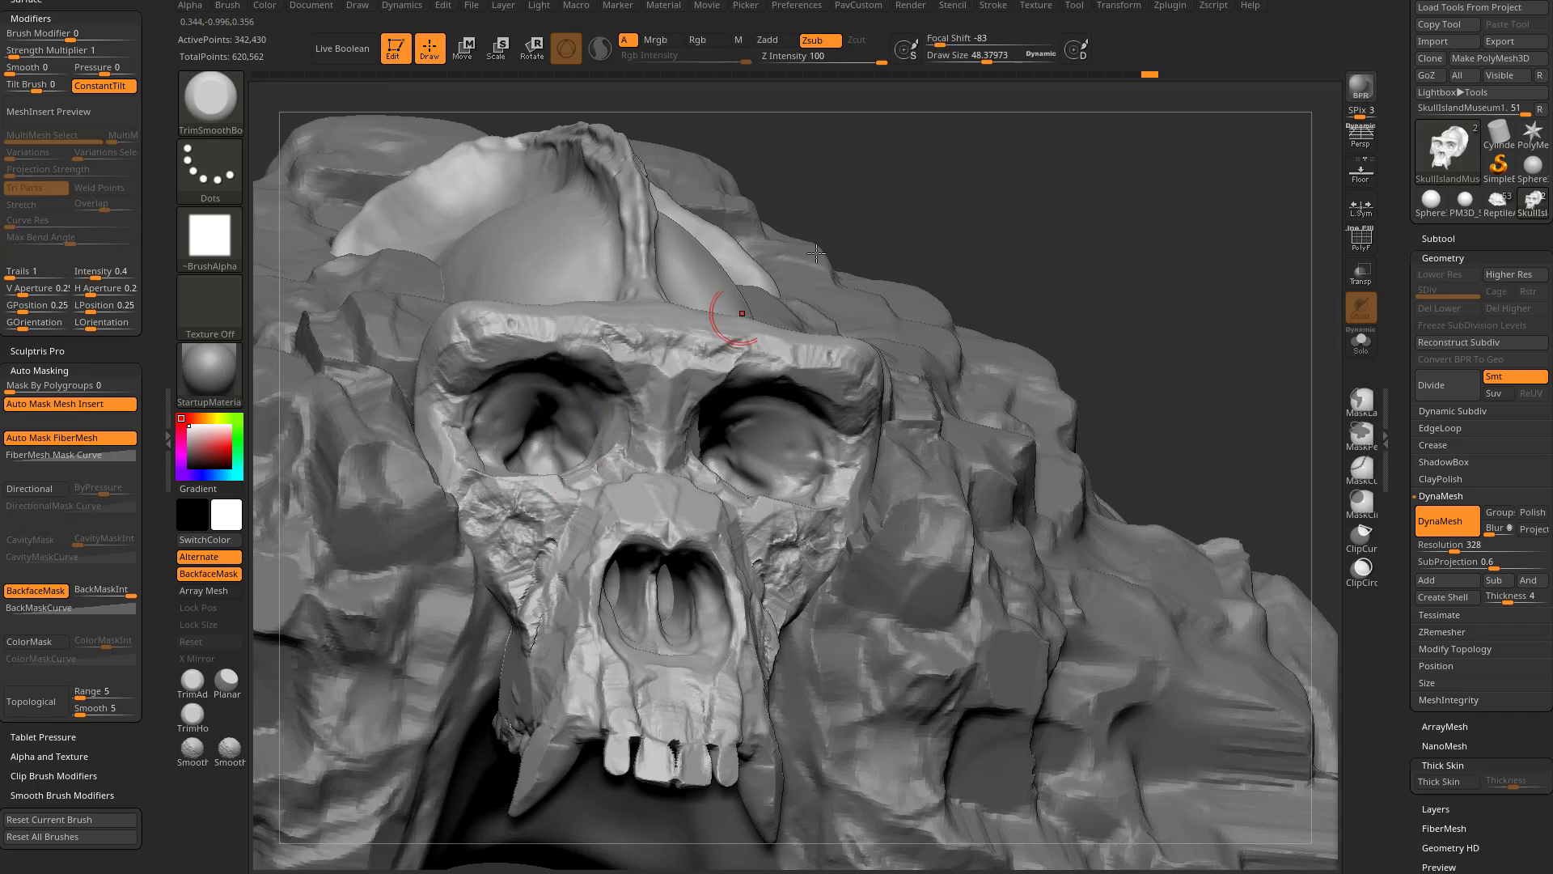
right_drag(901, 180, 711, 399)
right_drag(1055, 334, 1326, 377)
Step: Enable Thick Skin on the skull with thickness about 5.14 and switch to the ThickSkinClay brush
scroll(1436, 507, down, 3)
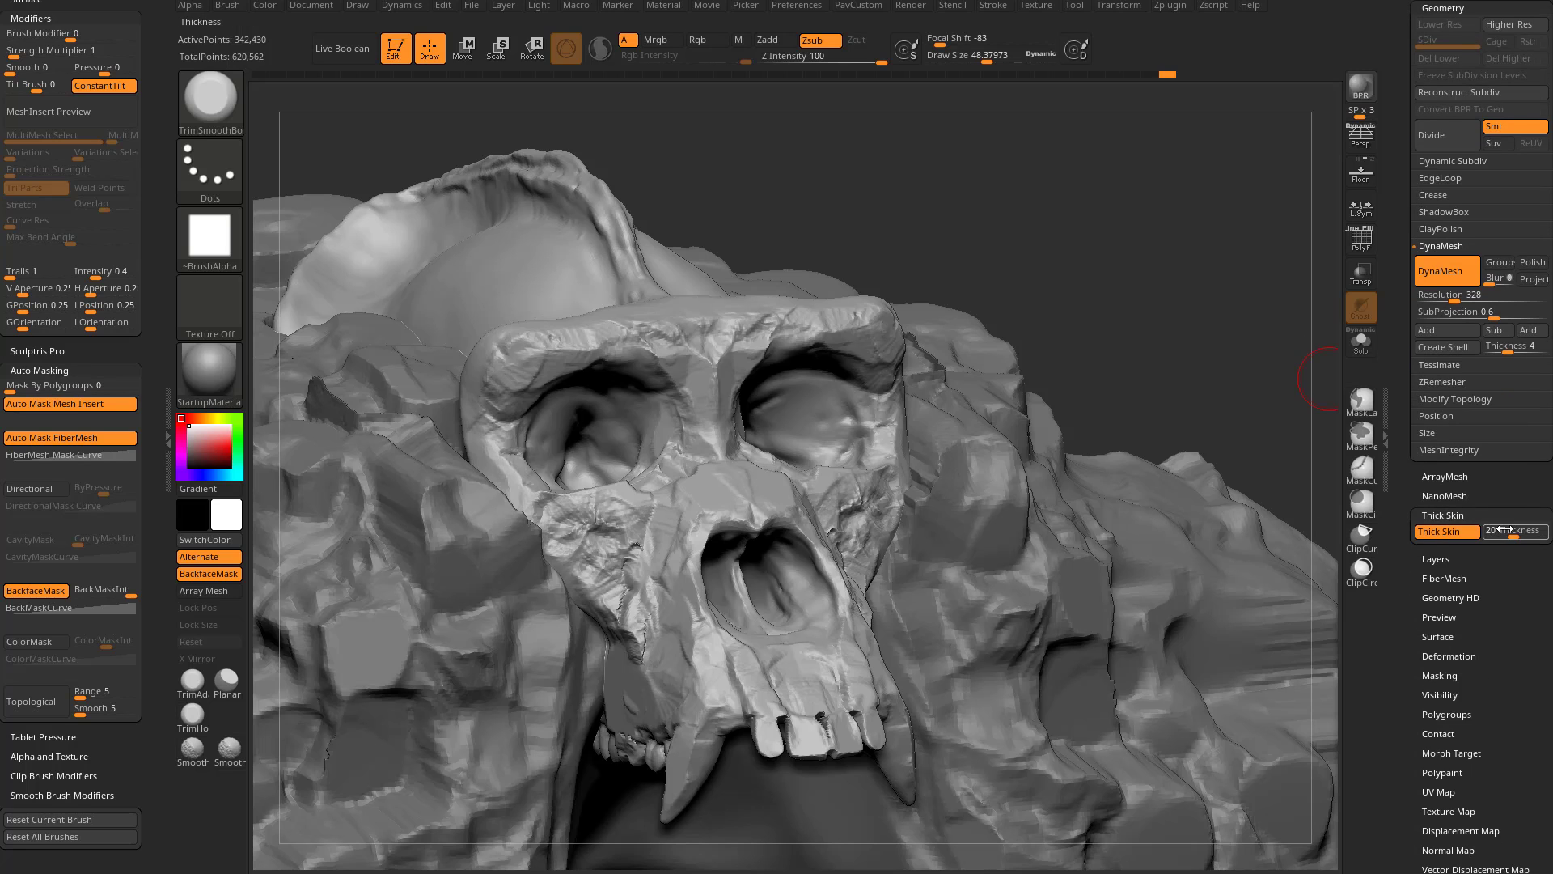
drag(1502, 532, 1507, 531)
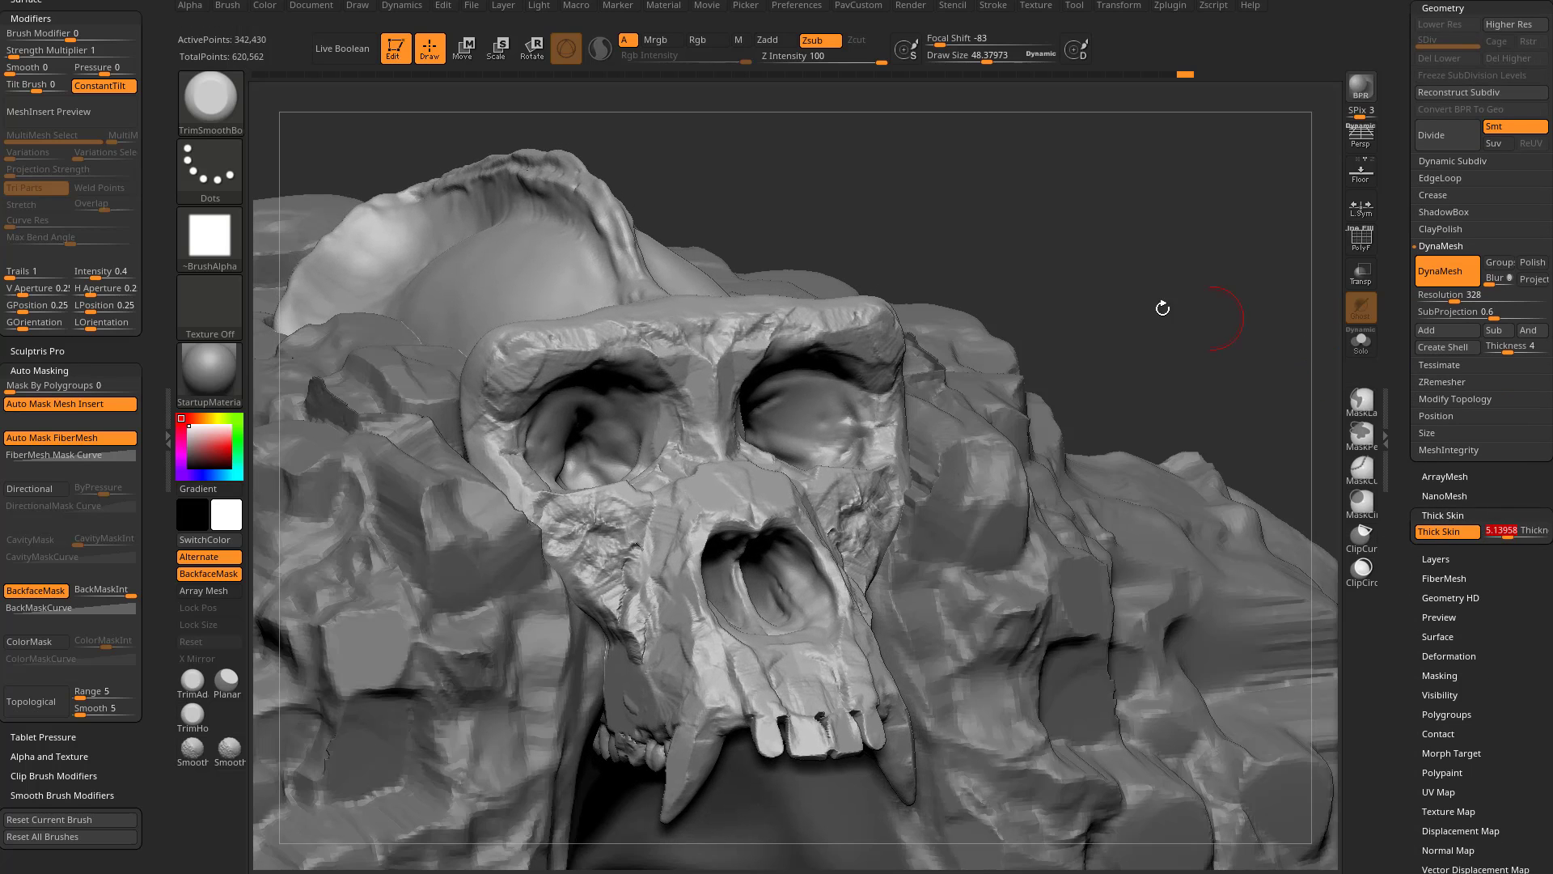
right_drag(1129, 385, 1111, 462)
key(b)
click(974, 734)
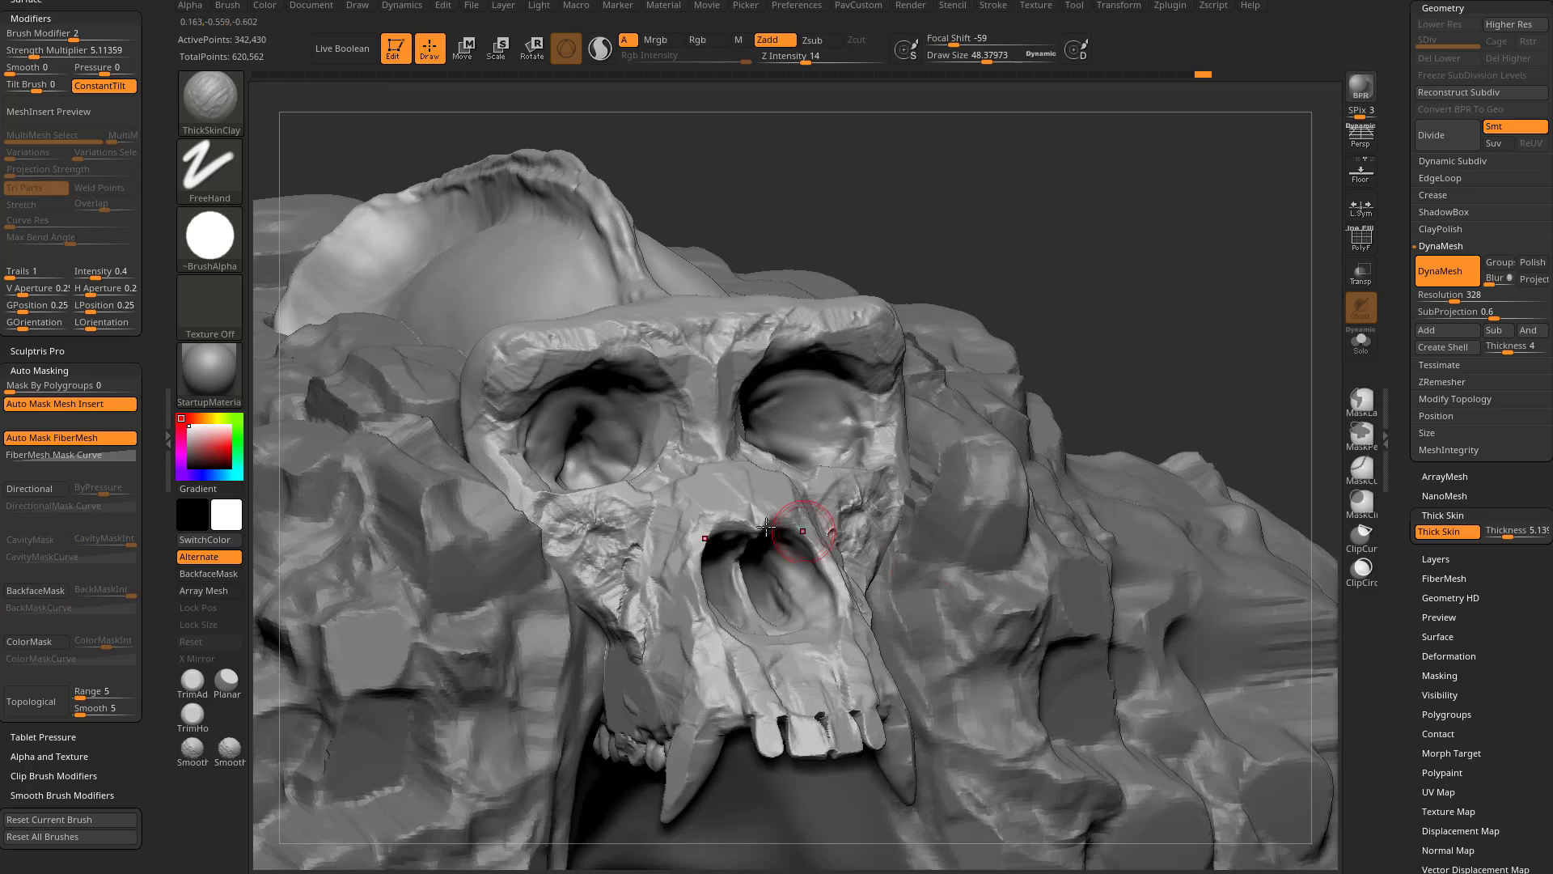
Step: Try ThickSkinClay strokes with the round alpha on the nose and upper jaw, then undo them
drag(708, 505, 669, 554)
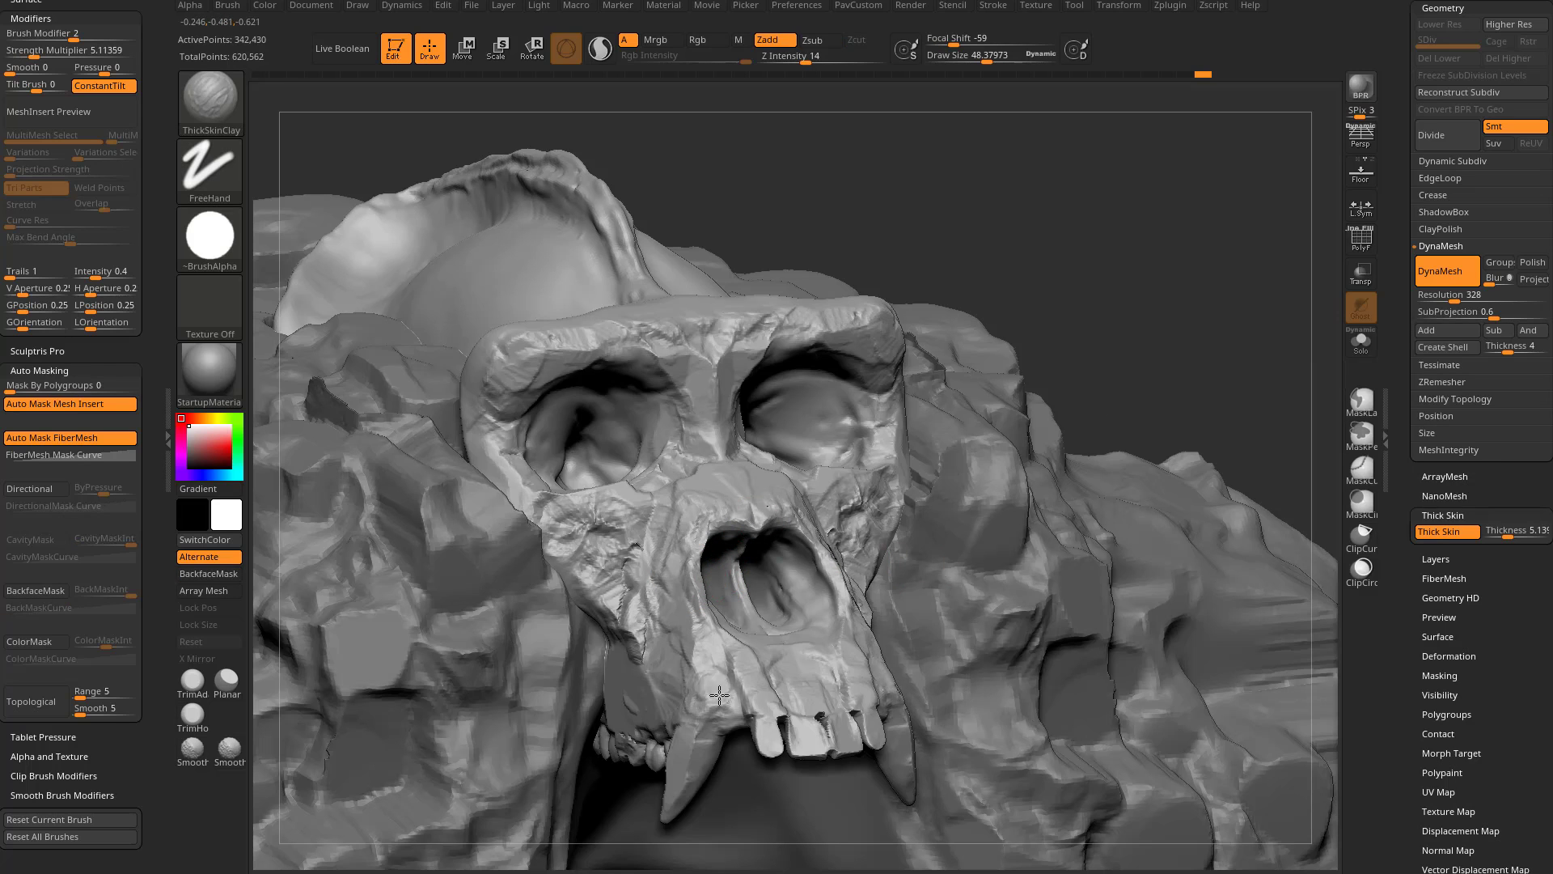
drag(729, 687, 756, 684)
key(ctrl+z)
key(ctrl+z)
Step: Assign Alpha 28 to ThickSkinClay and build up rough clay texture over the skull's brow, cheeks and muzzle
click(210, 255)
click(503, 252)
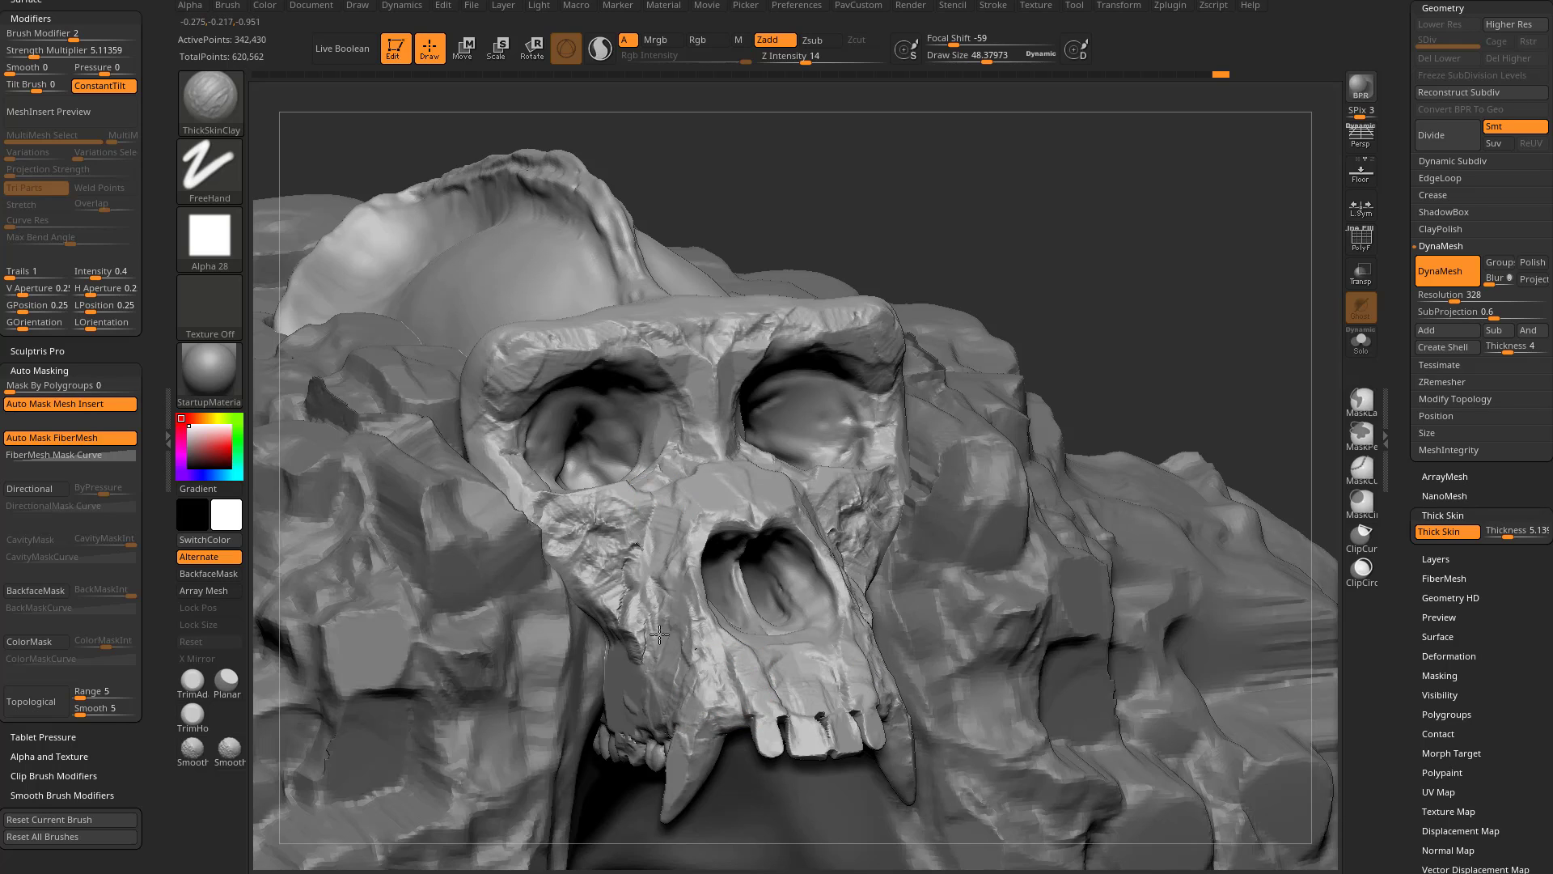
mouse_move(693, 413)
mouse_down()
mouse_move(687, 339)
mouse_move(506, 461)
mouse_move(639, 574)
mouse_move(671, 633)
mouse_up()
drag(1189, 306, 1185, 279)
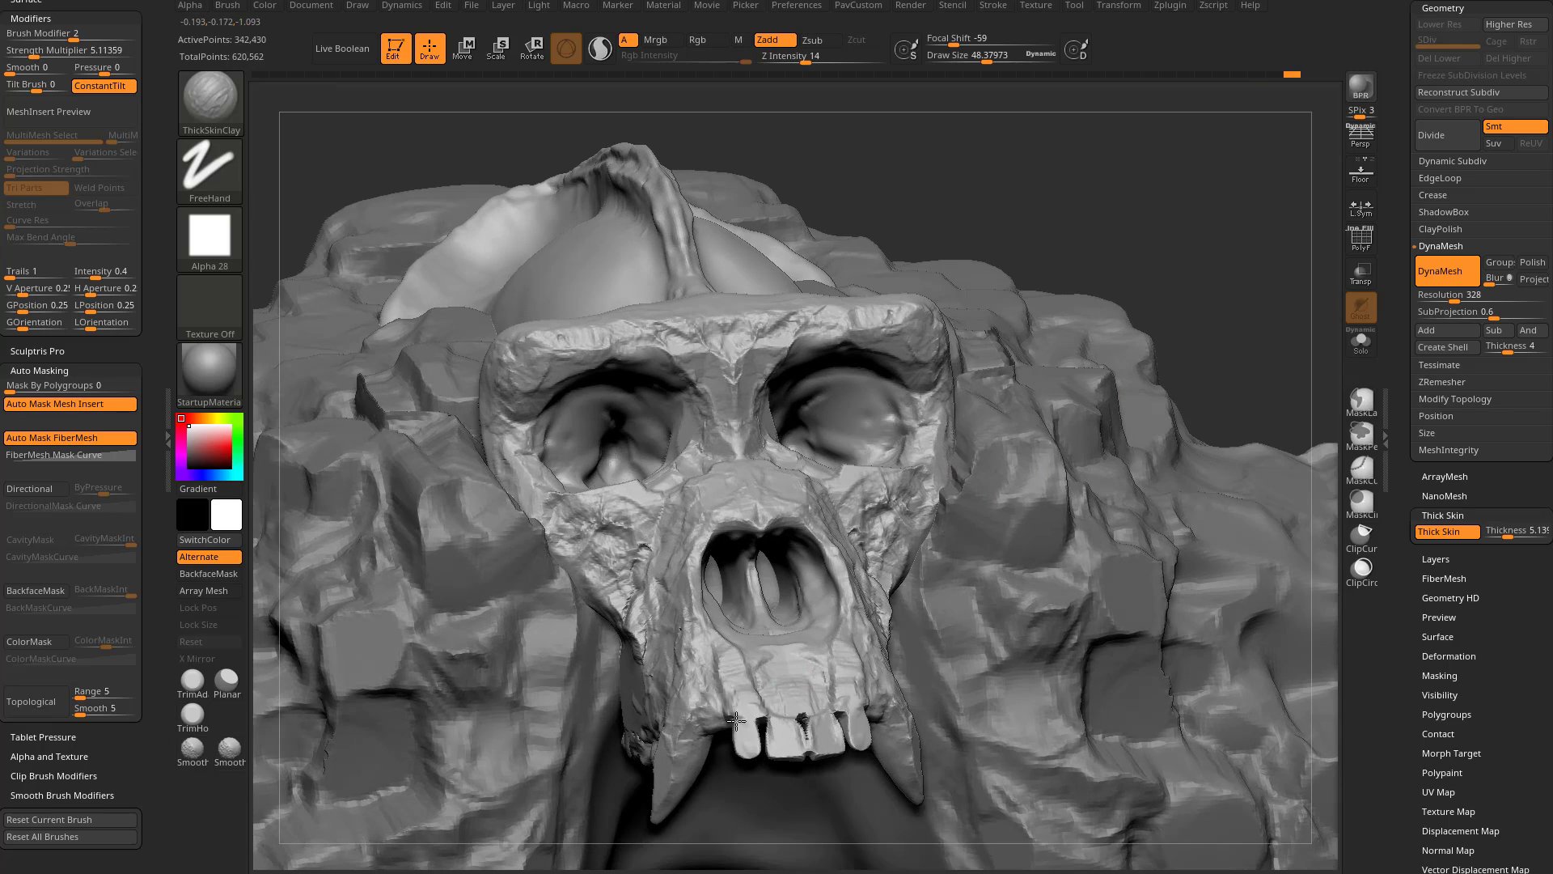
drag(1092, 212, 1147, 308)
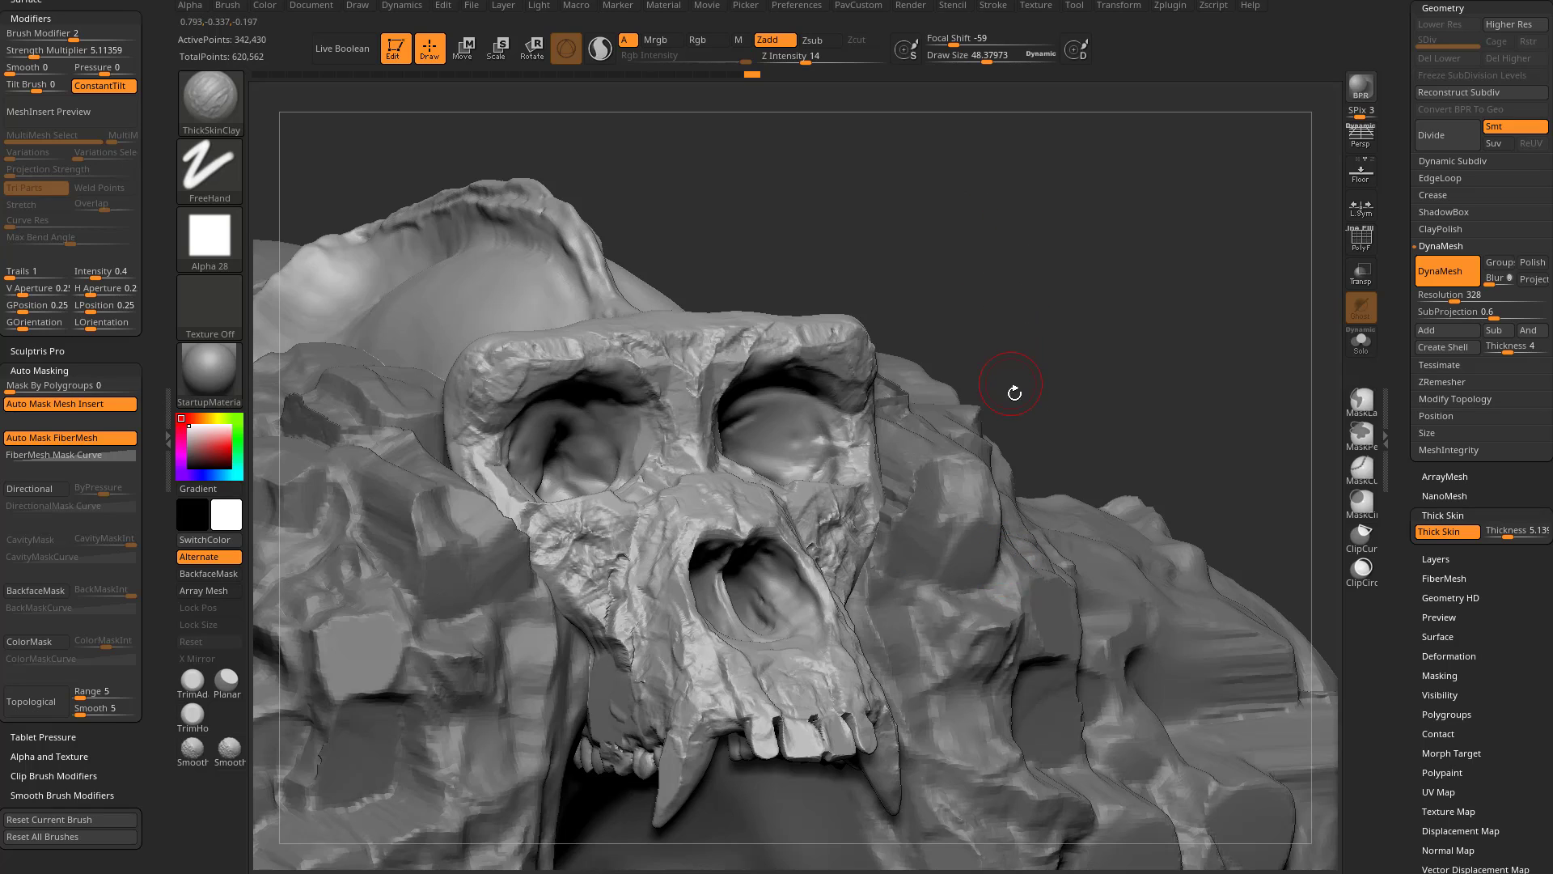
Step: Turn off Thick Skin on the skull and open the Deformation settings
click(1448, 529)
shift+click(1446, 516)
drag(1416, 530, 1415, 387)
shift+click(1435, 490)
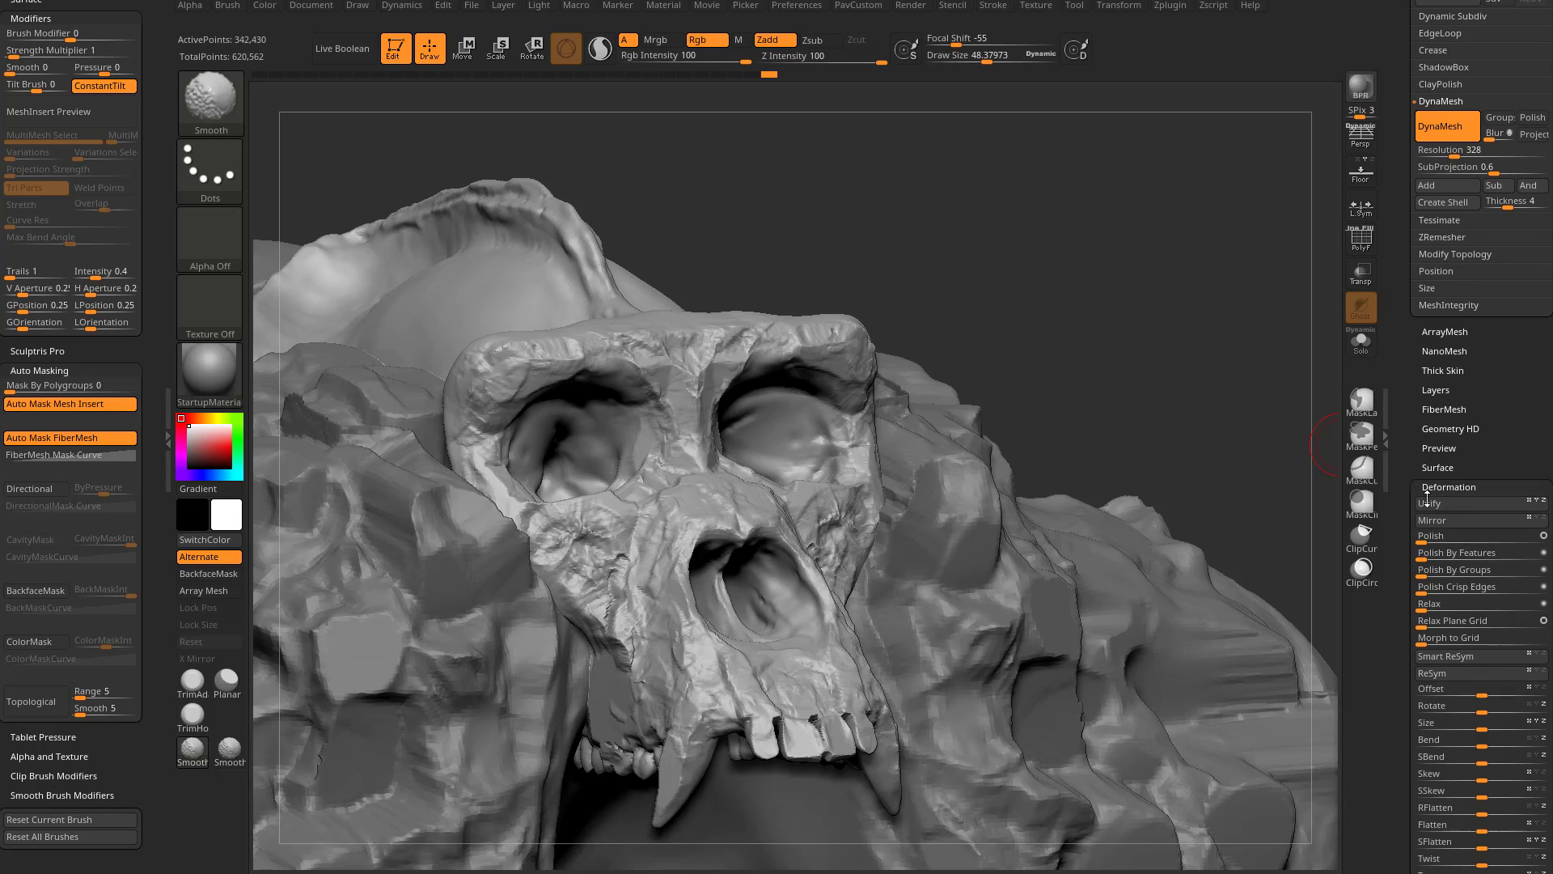
Step: Try a positive Contrast deformation on the skull, then undo it
drag(1422, 501, 1408, 391)
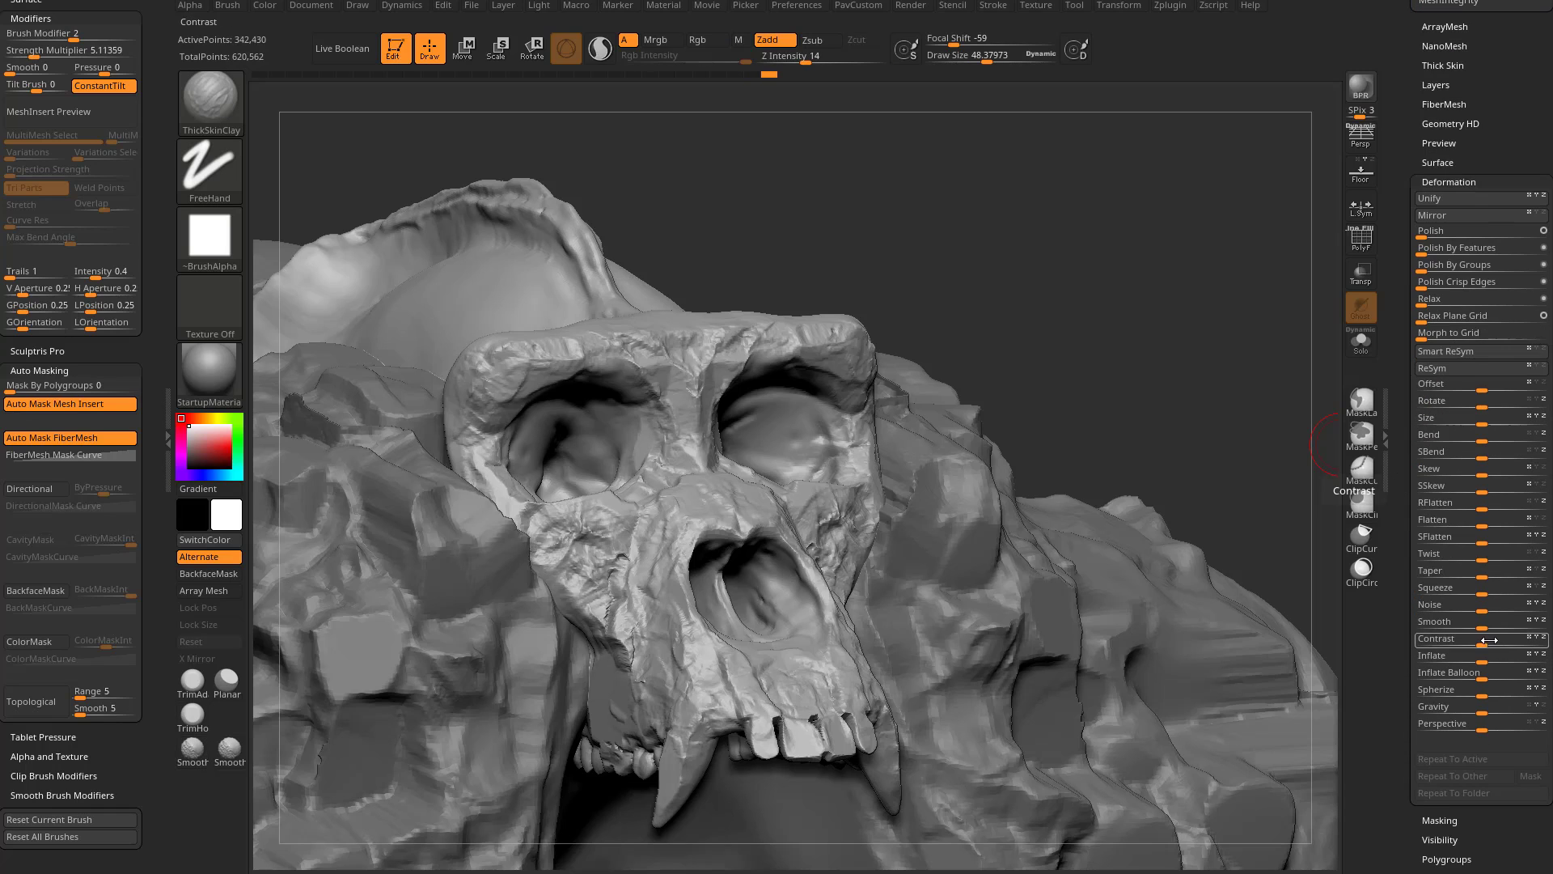
drag(1488, 640, 1511, 645)
shift+drag(1179, 478, 1206, 337)
key(ctrl+z)
Step: Try ClayPolish on the skull with varied sharpness settings, then undo the polishing
drag(1399, 260, 1414, 449)
click(1443, 276)
click(1441, 255)
drag(1415, 284, 1417, 296)
click(1446, 317)
drag(1334, 541, 1303, 241)
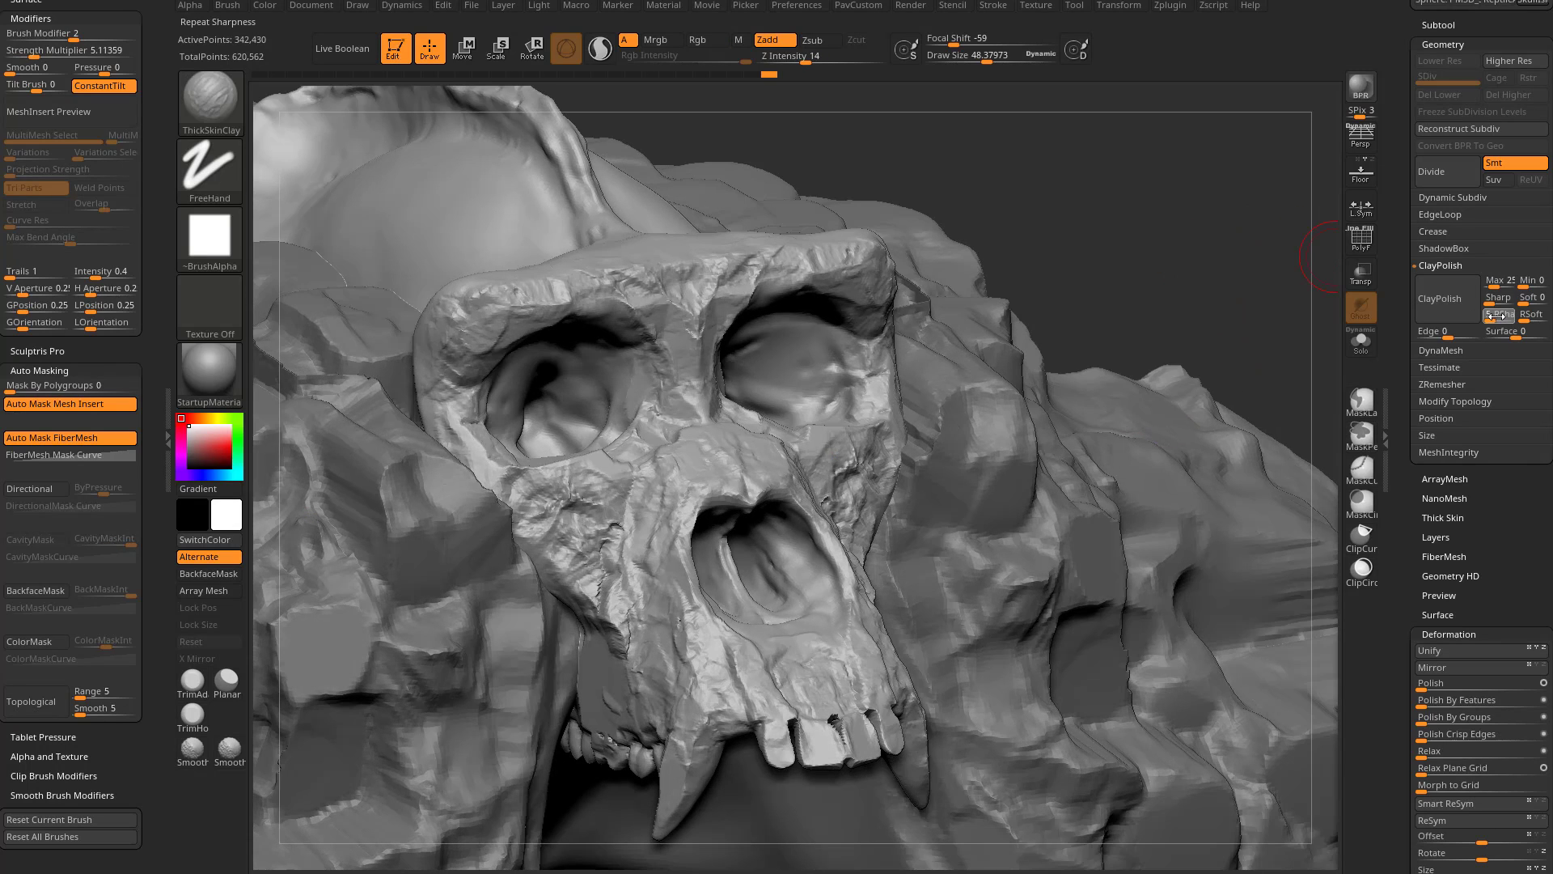
click(1443, 315)
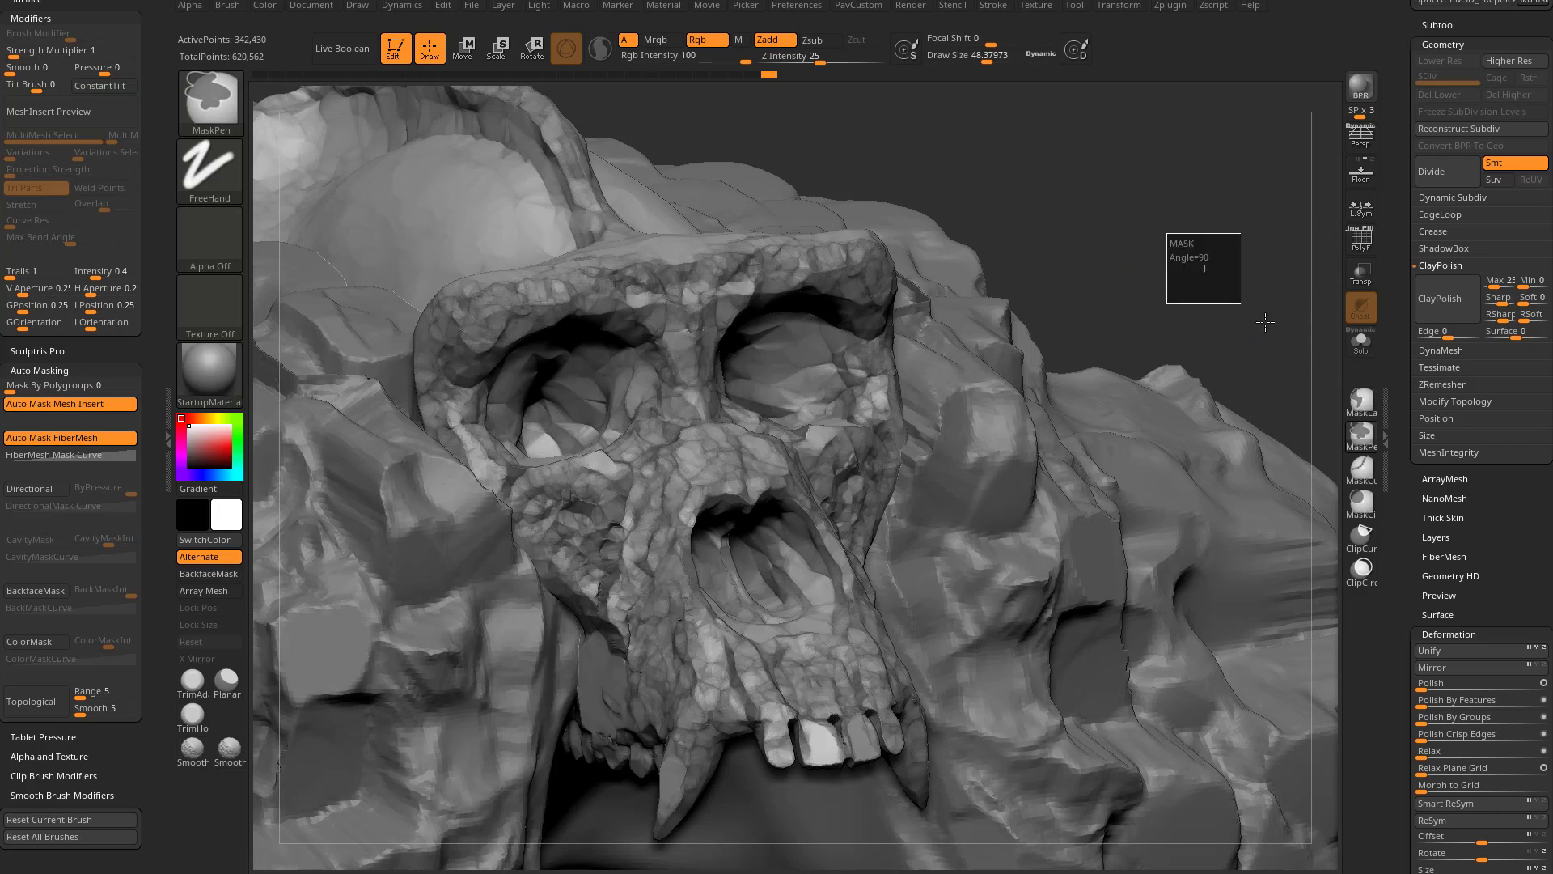
key(ctrl+z)
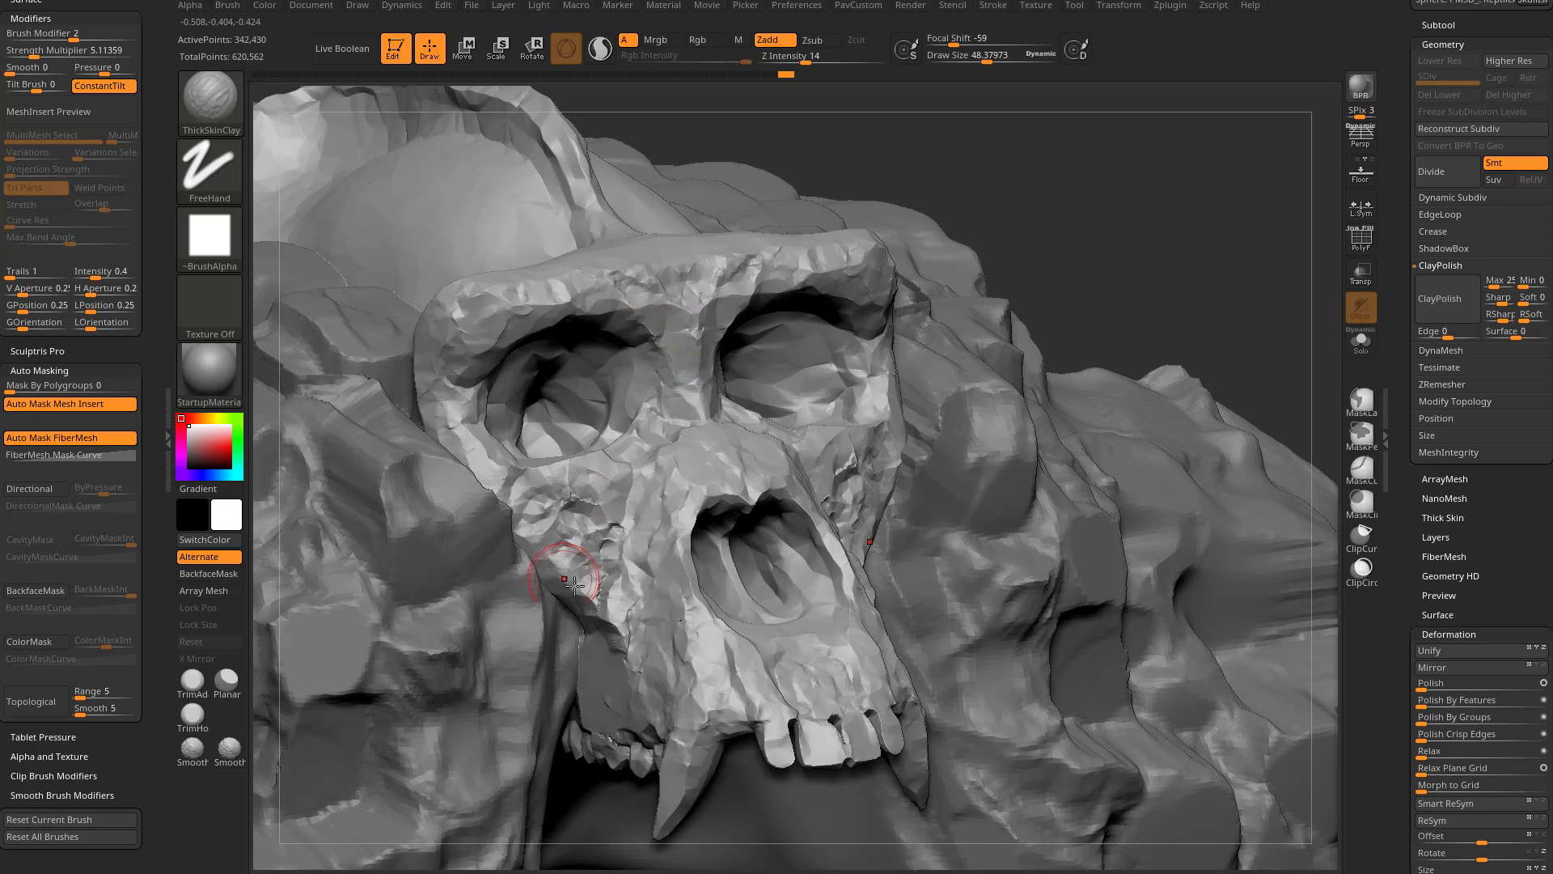
key(ctrl+z)
key(ctrl+z)
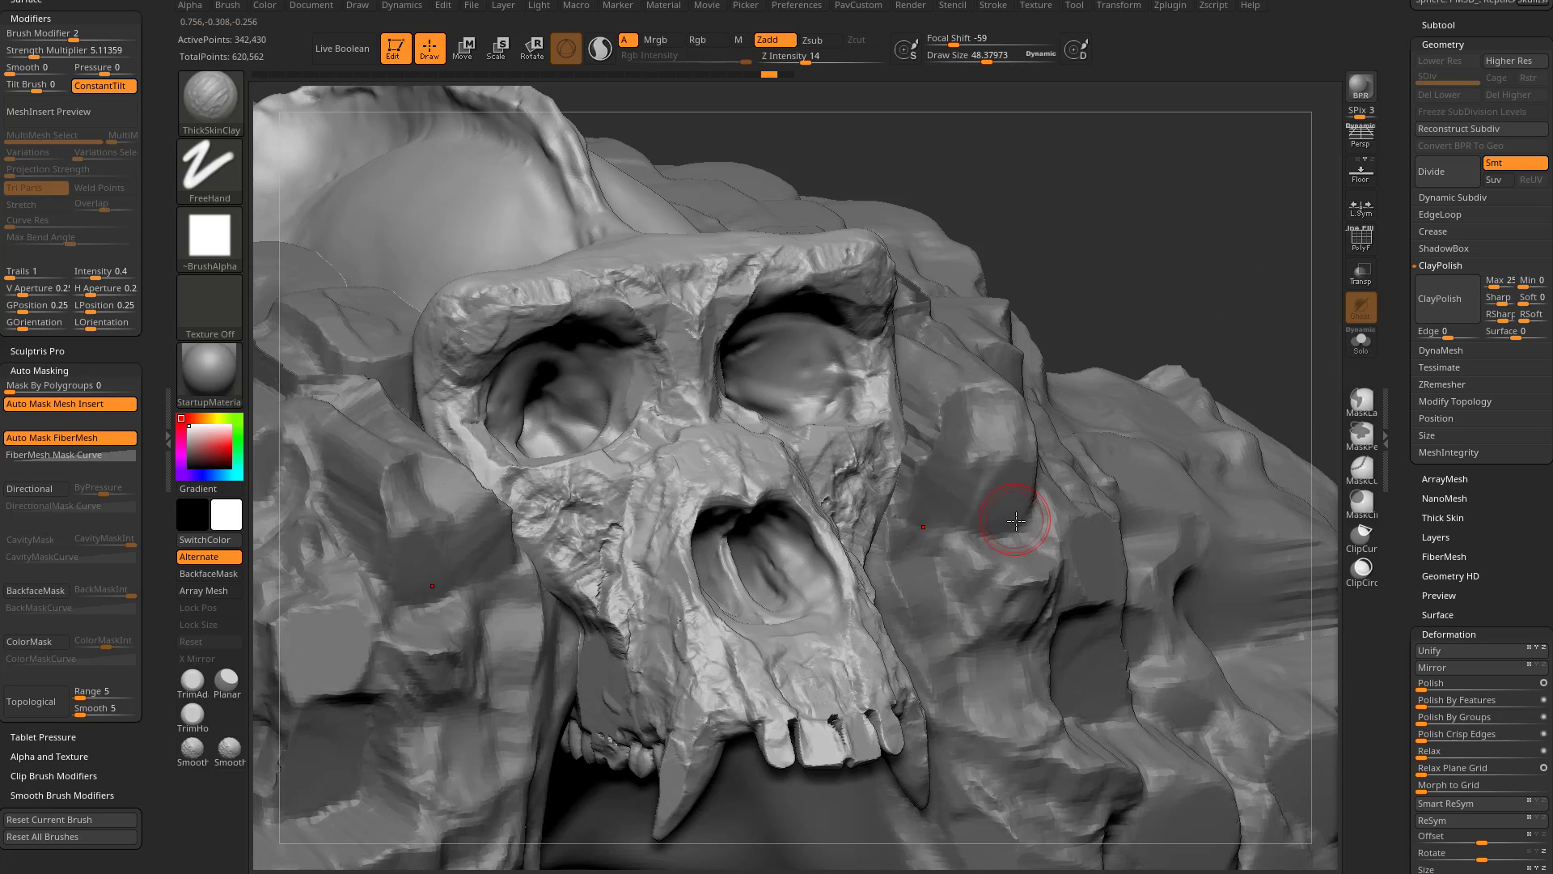
Step: Exaggerate the skull's surface relief again with the Contrast deformation, then undo the change
drag(1411, 549, 1409, 374)
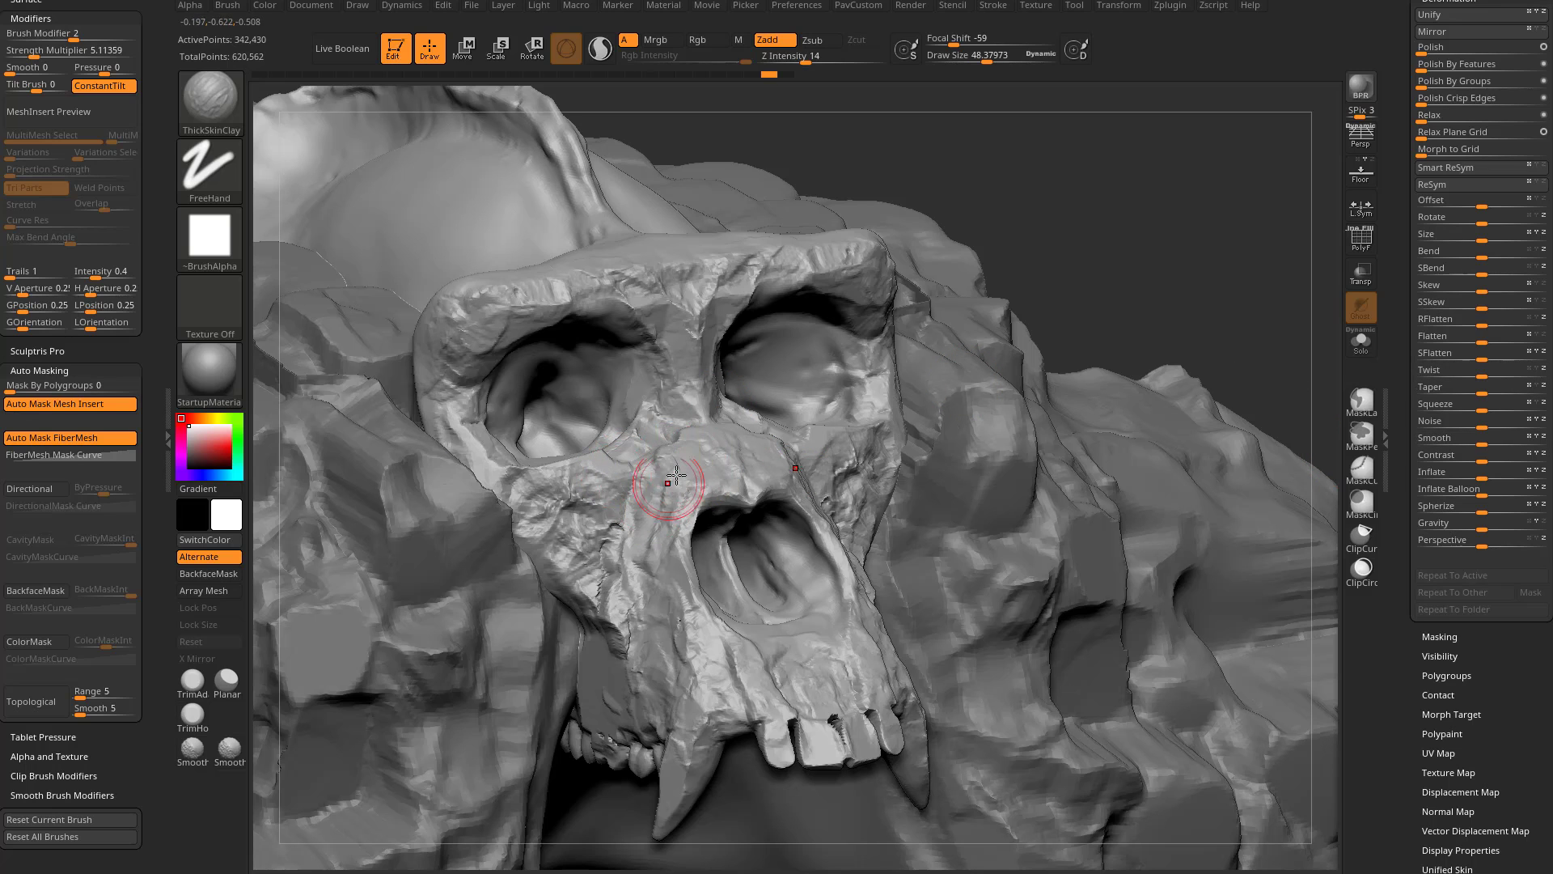
mouse_move(1490, 456)
mouse_down()
mouse_move(1521, 461)
mouse_move(1503, 461)
mouse_up()
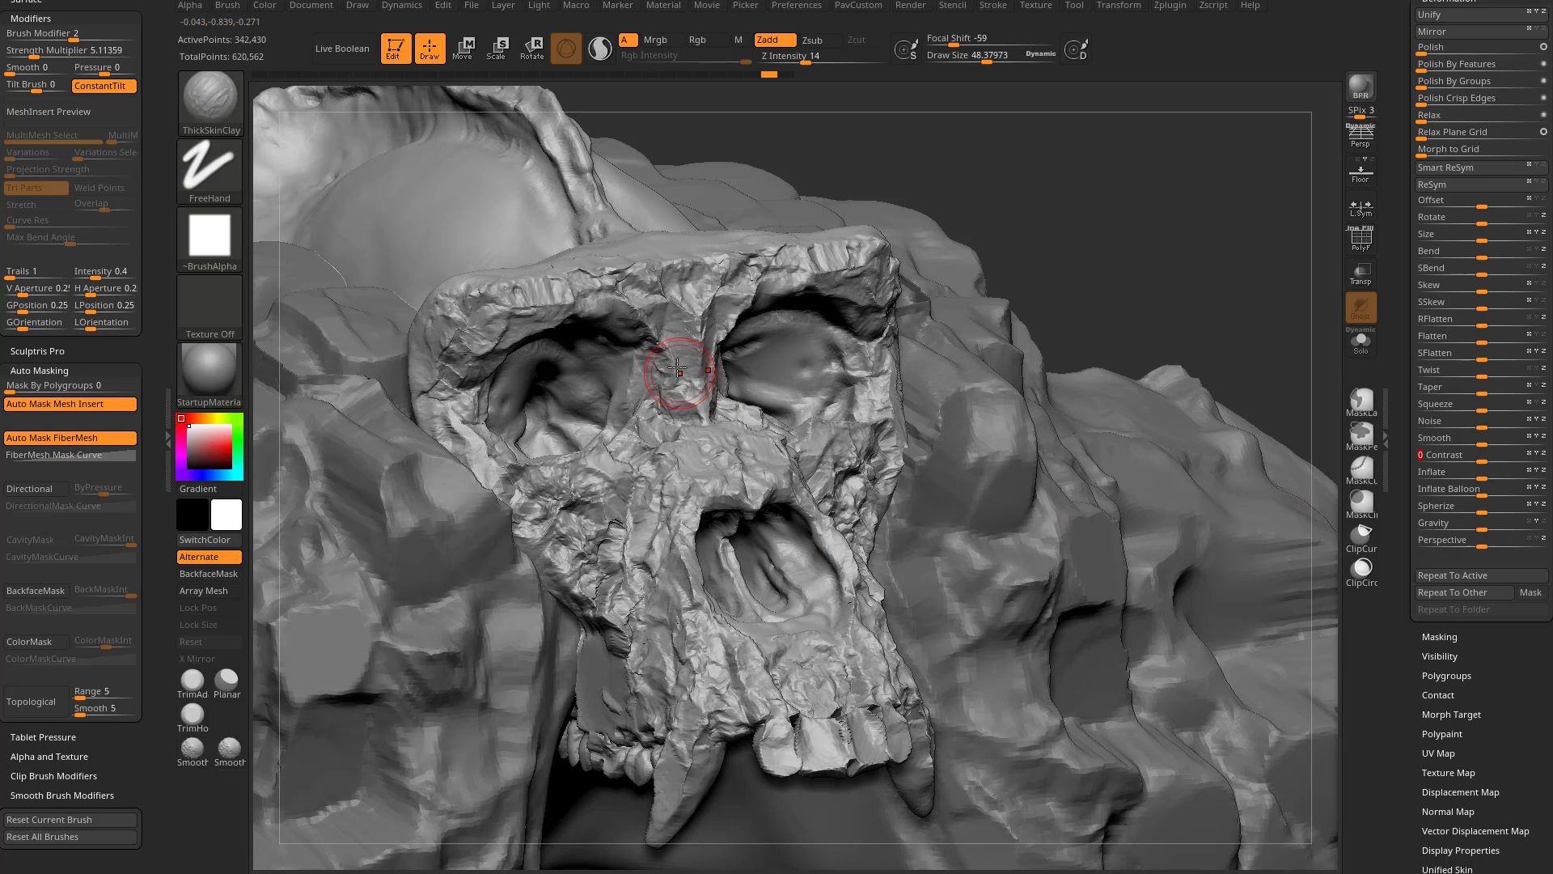
key(ctrl+z)
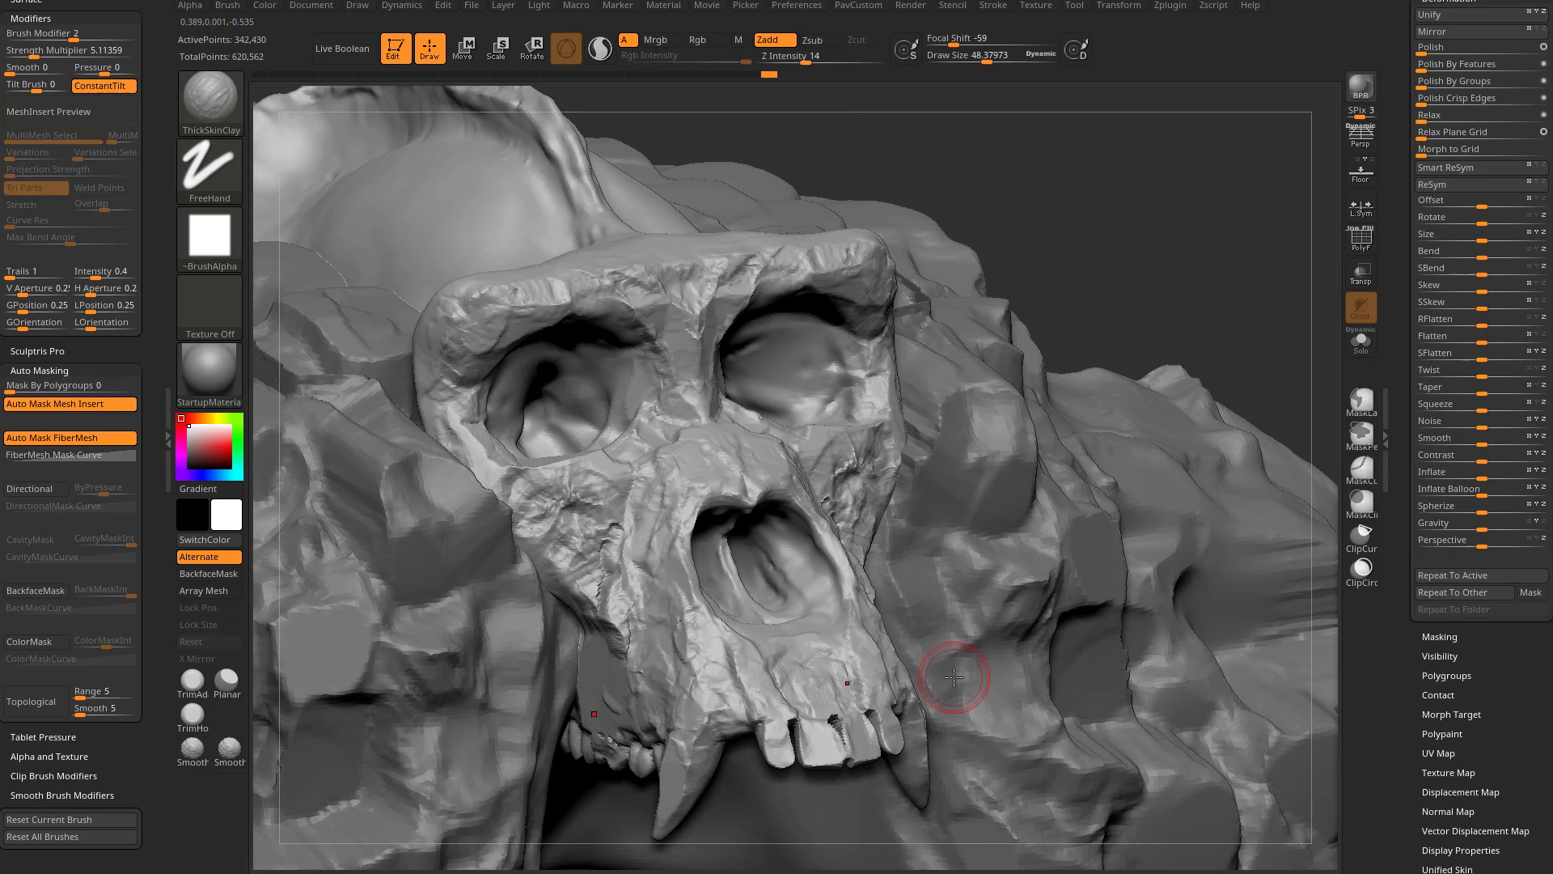
Step: Set the ThickSkinClay draw size to about 34 for finer work on the skull's face
key(bracketleft)
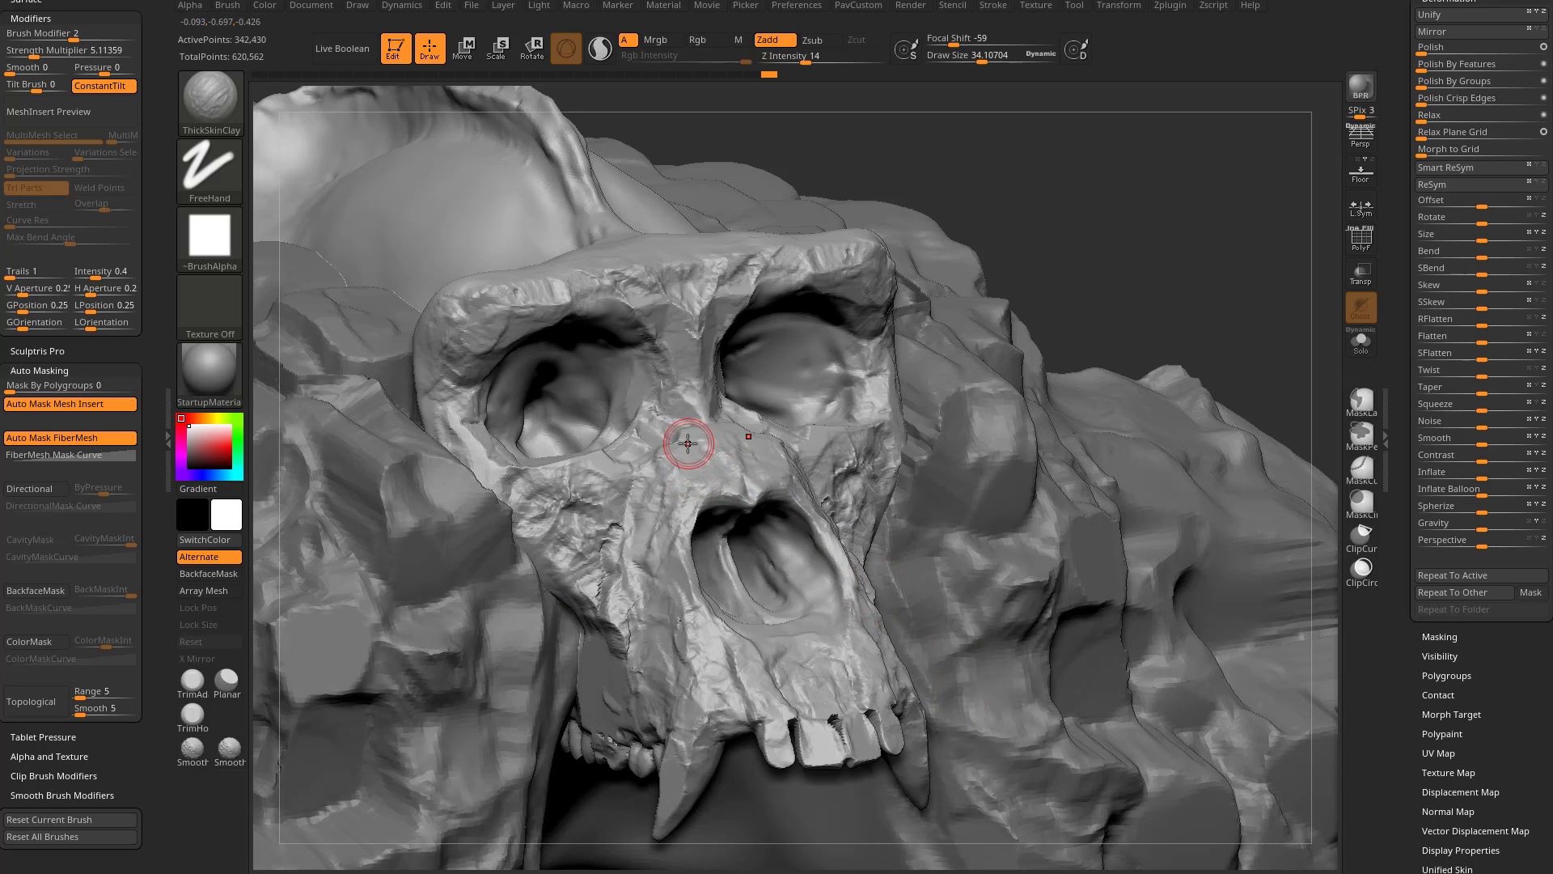
key(bracketleft)
key(bracketleft)
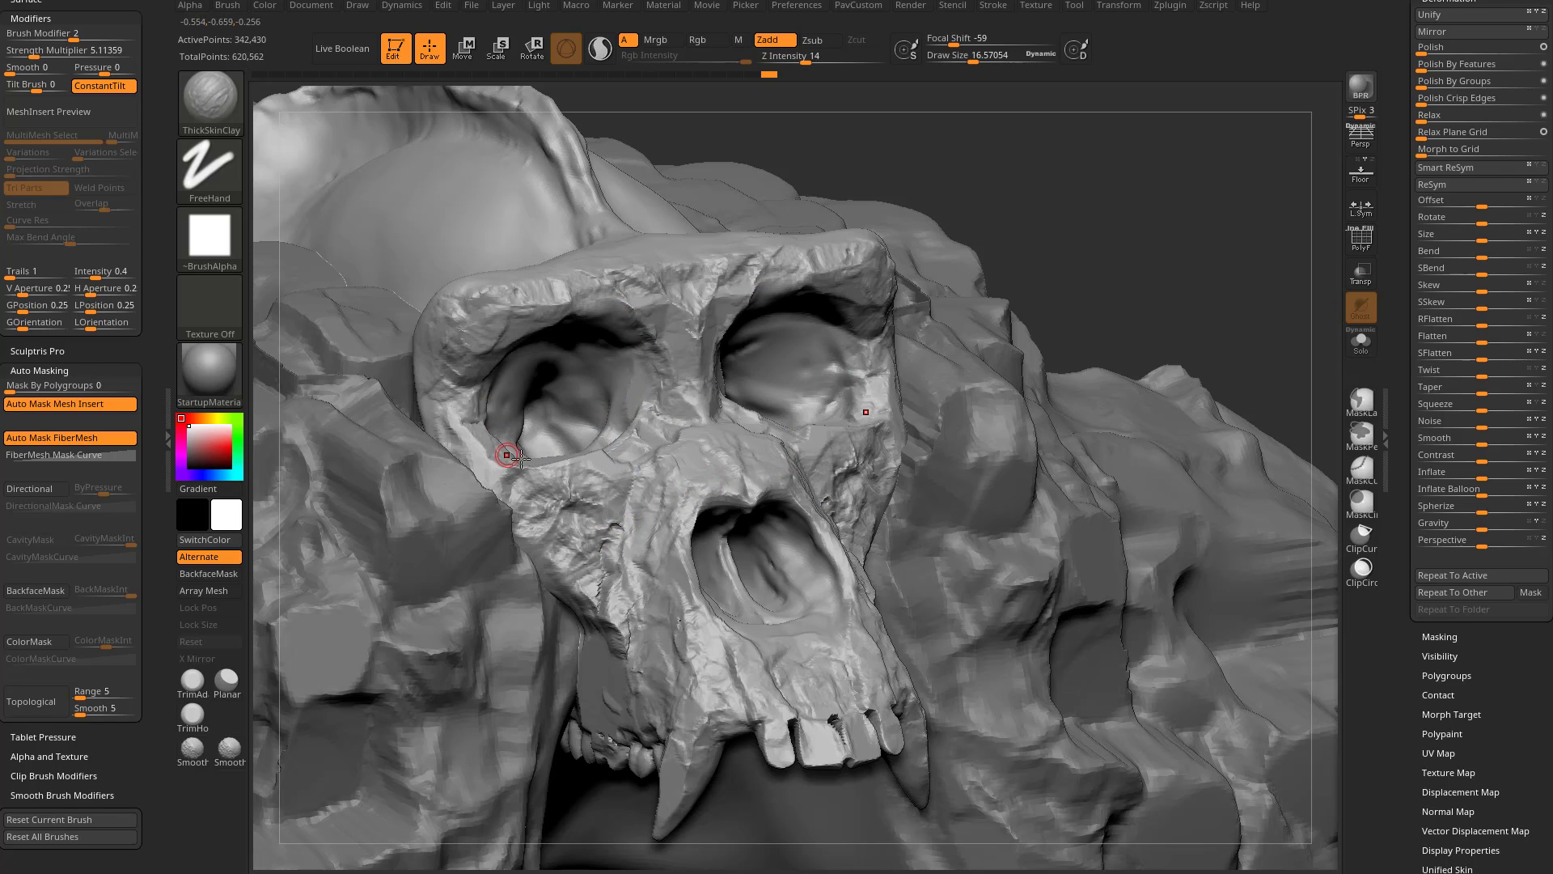
alt+drag(1152, 257, 1168, 288)
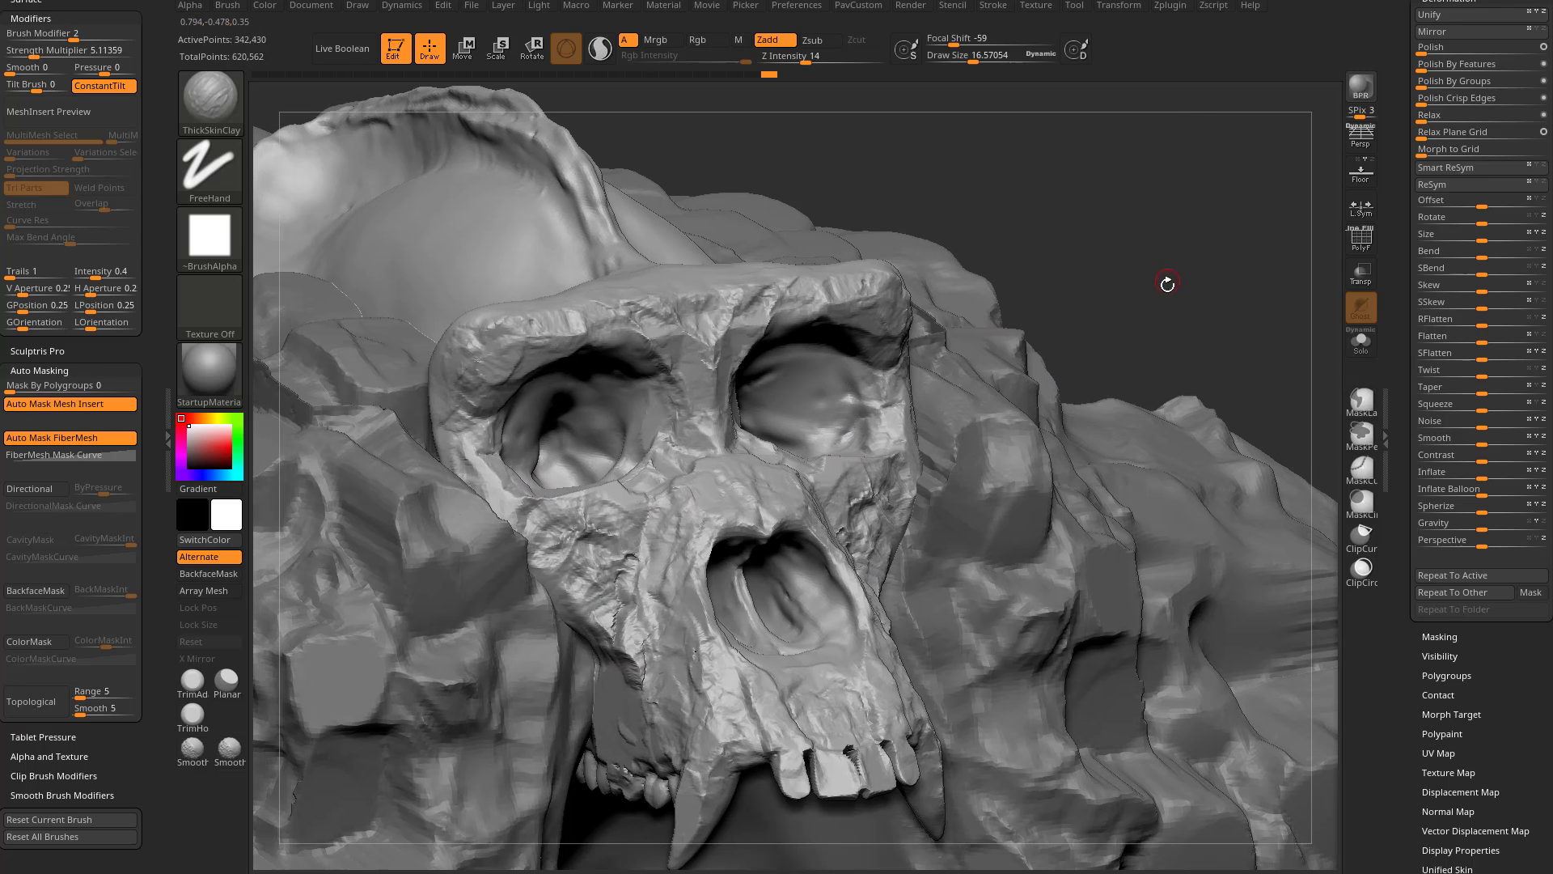
key(bracketright)
key(bracketright)
drag(1405, 466, 1404, 398)
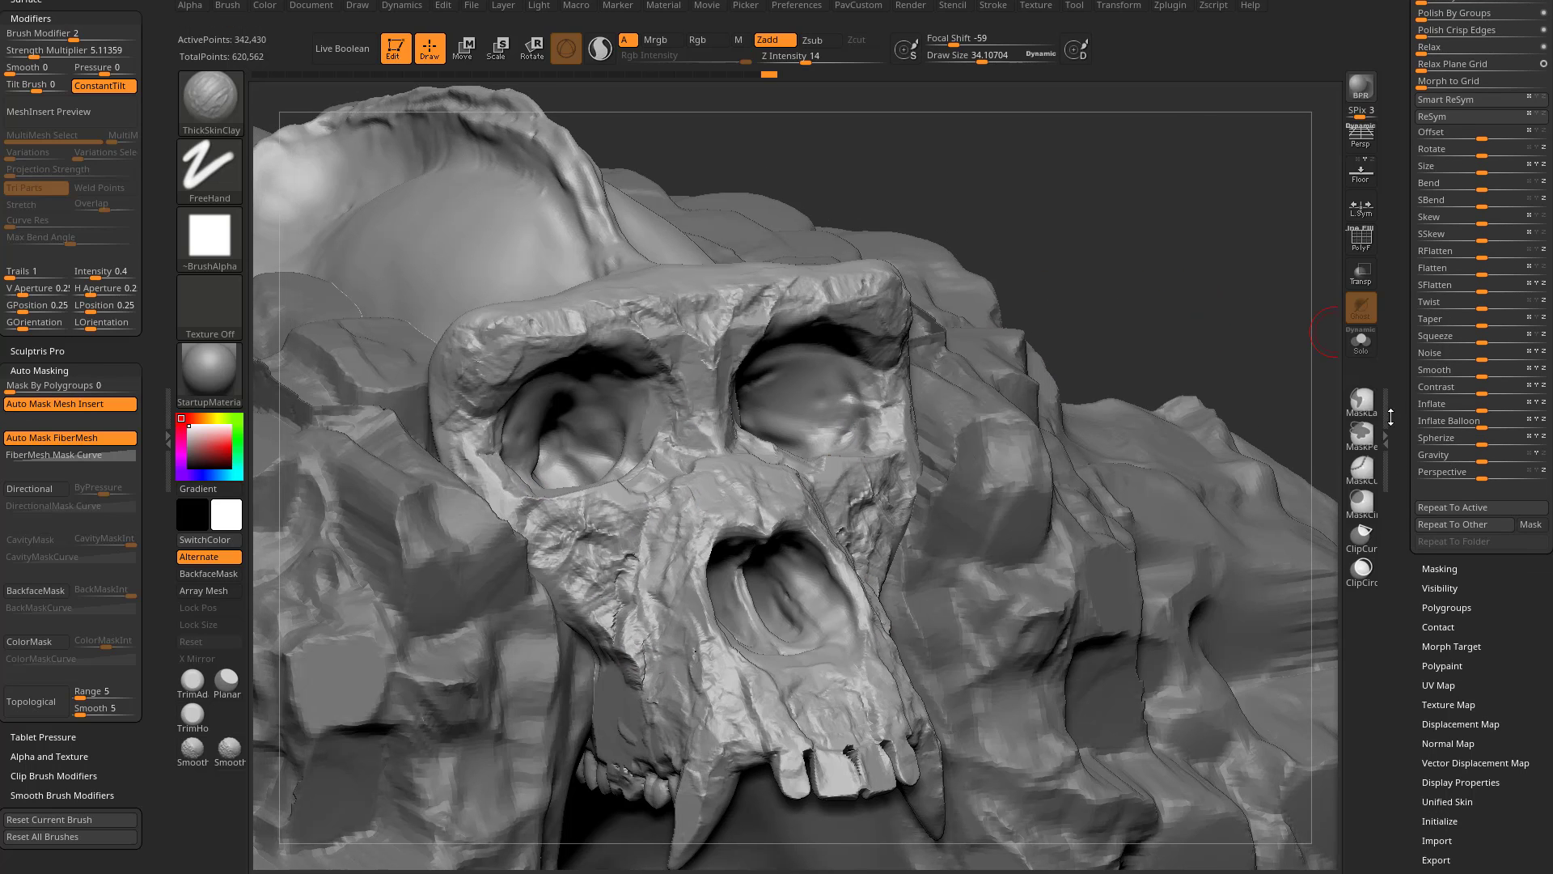
right_drag(890, 588, 765, 466)
right_drag(829, 413, 750, 472)
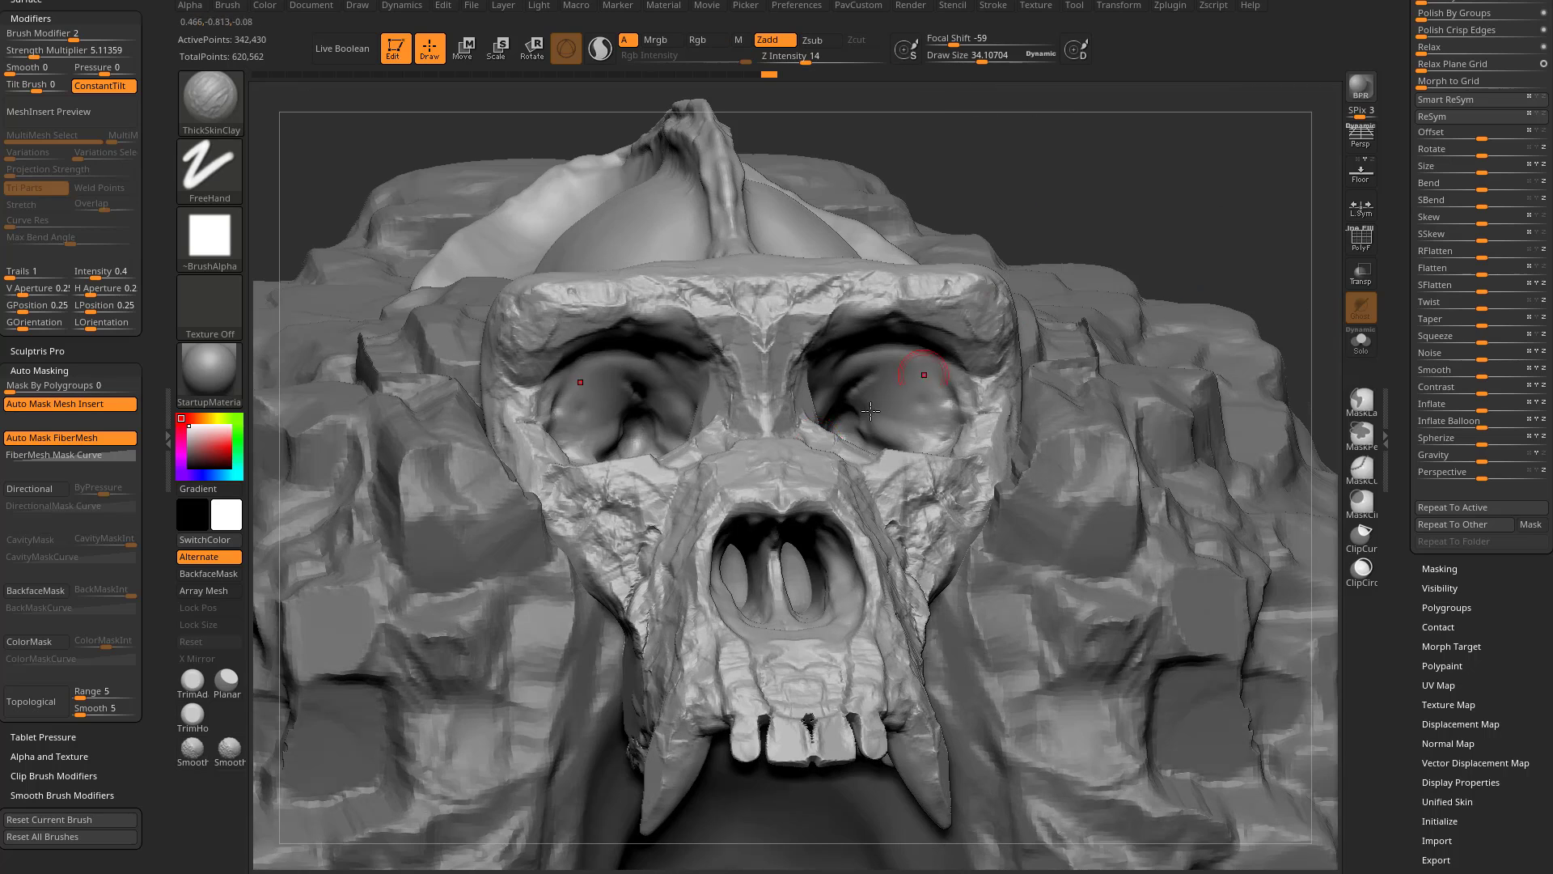
Step: Switch the sculpting brush to ClayBuildup for heavier forms on the skull
drag(1395, 563, 1398, 868)
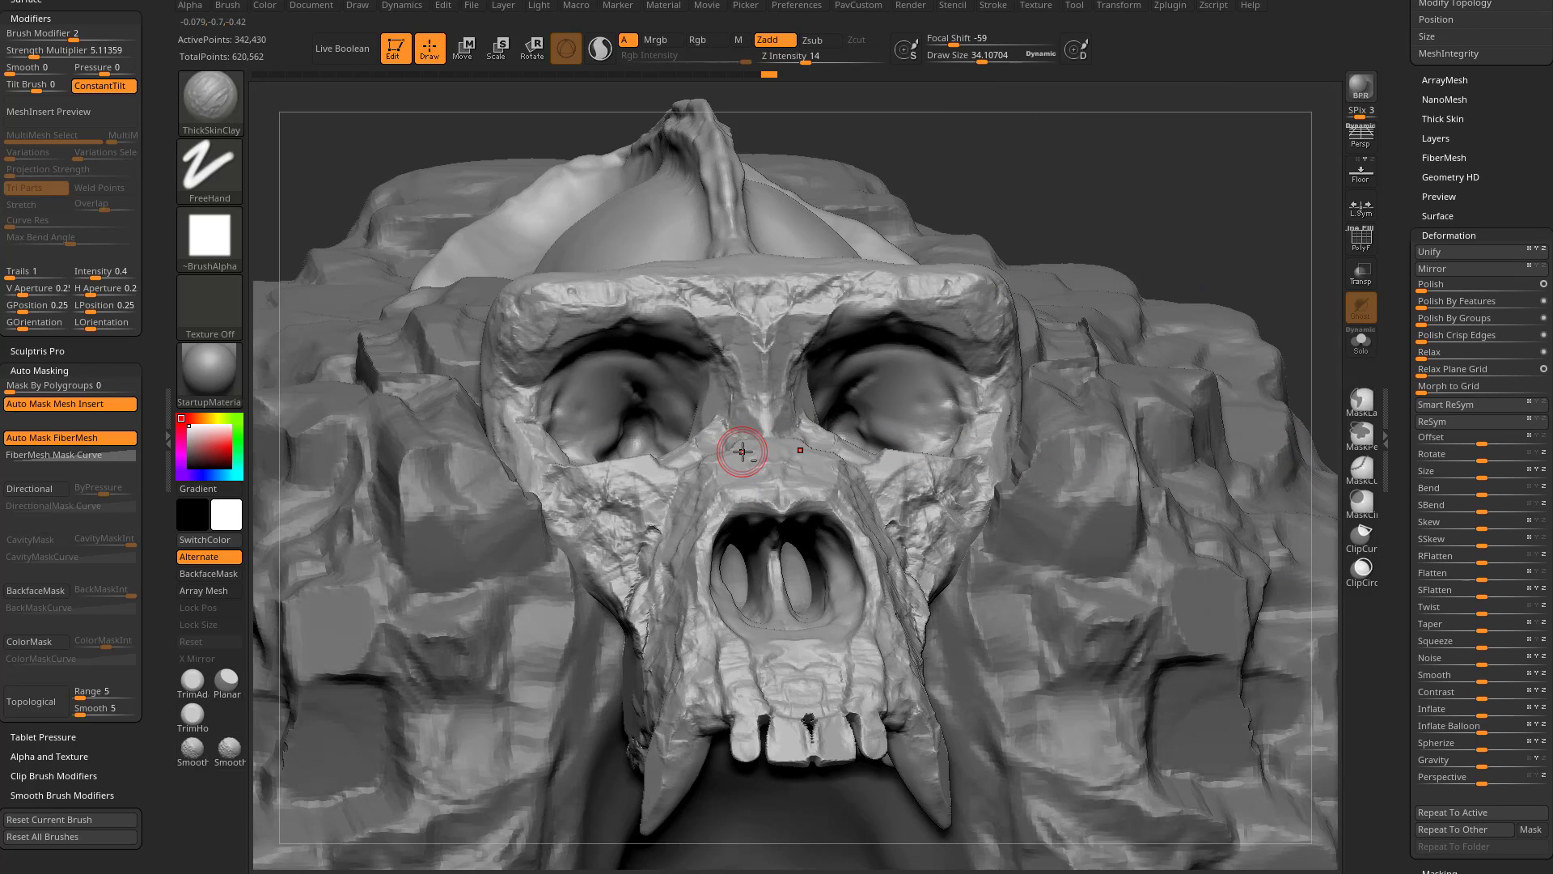
key(b)
key(c)
key(b)
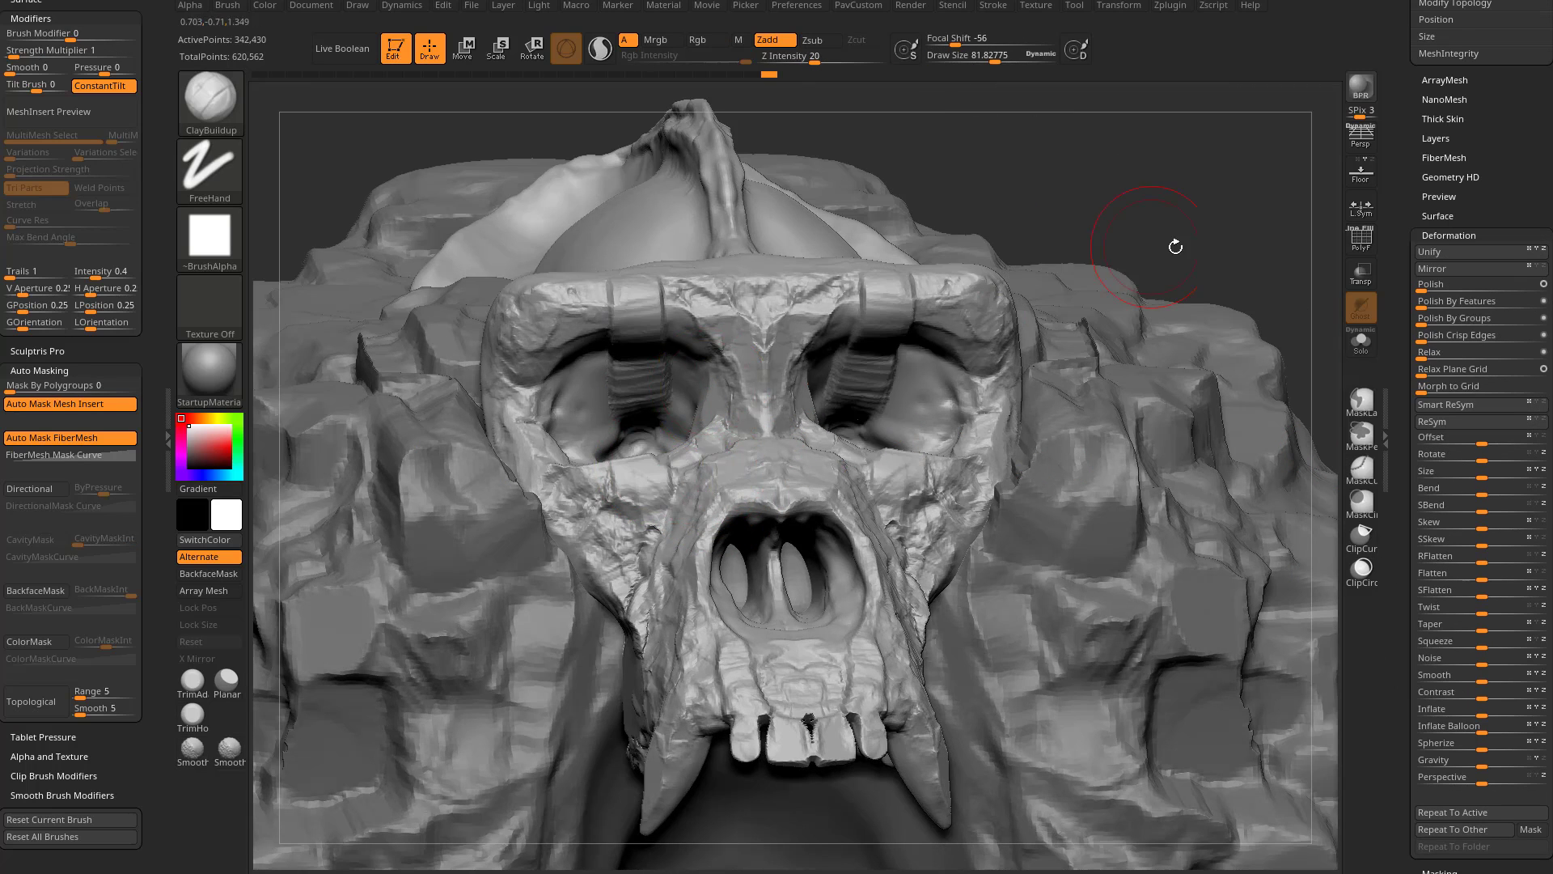
Step: Try ClayBuildup strokes over the skull's brow and eye sockets with a draw size of about 104, then undo them
shift+right_drag(1179, 242, 855, 338)
key(ctrl+z)
key(s)
mouse_move(630, 388)
mouse_down()
mouse_move(625, 473)
mouse_move(621, 311)
mouse_up()
ctrl+right_drag(678, 374, 847, 385)
key(ctrl+z)
key(s)
mouse_move(848, 385)
mouse_down()
mouse_move(877, 381)
mouse_move(882, 461)
mouse_move(885, 445)
mouse_up()
key(ctrl+z)
key(ctrl+z)
key(ctrl+z)
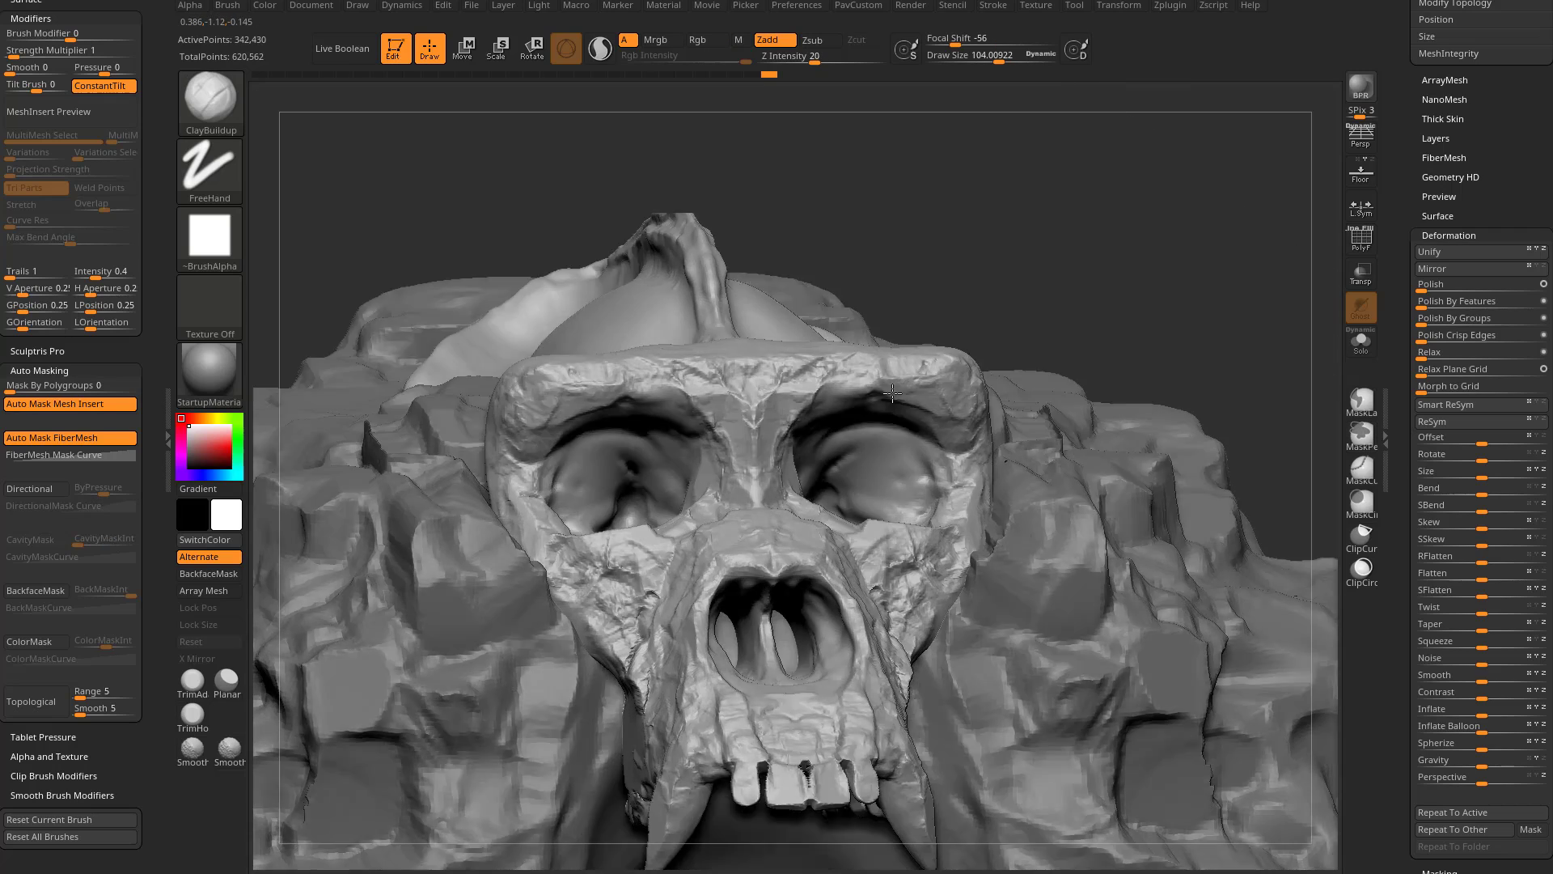
right_drag(892, 393, 900, 404)
drag(875, 383, 894, 576)
key(ctrl+z)
Step: Raise the Thick Skin thickness to about 9.48 for the skull
shift+click(1435, 234)
drag(1406, 303, 1407, 391)
scroll(1407, 451, down, 2)
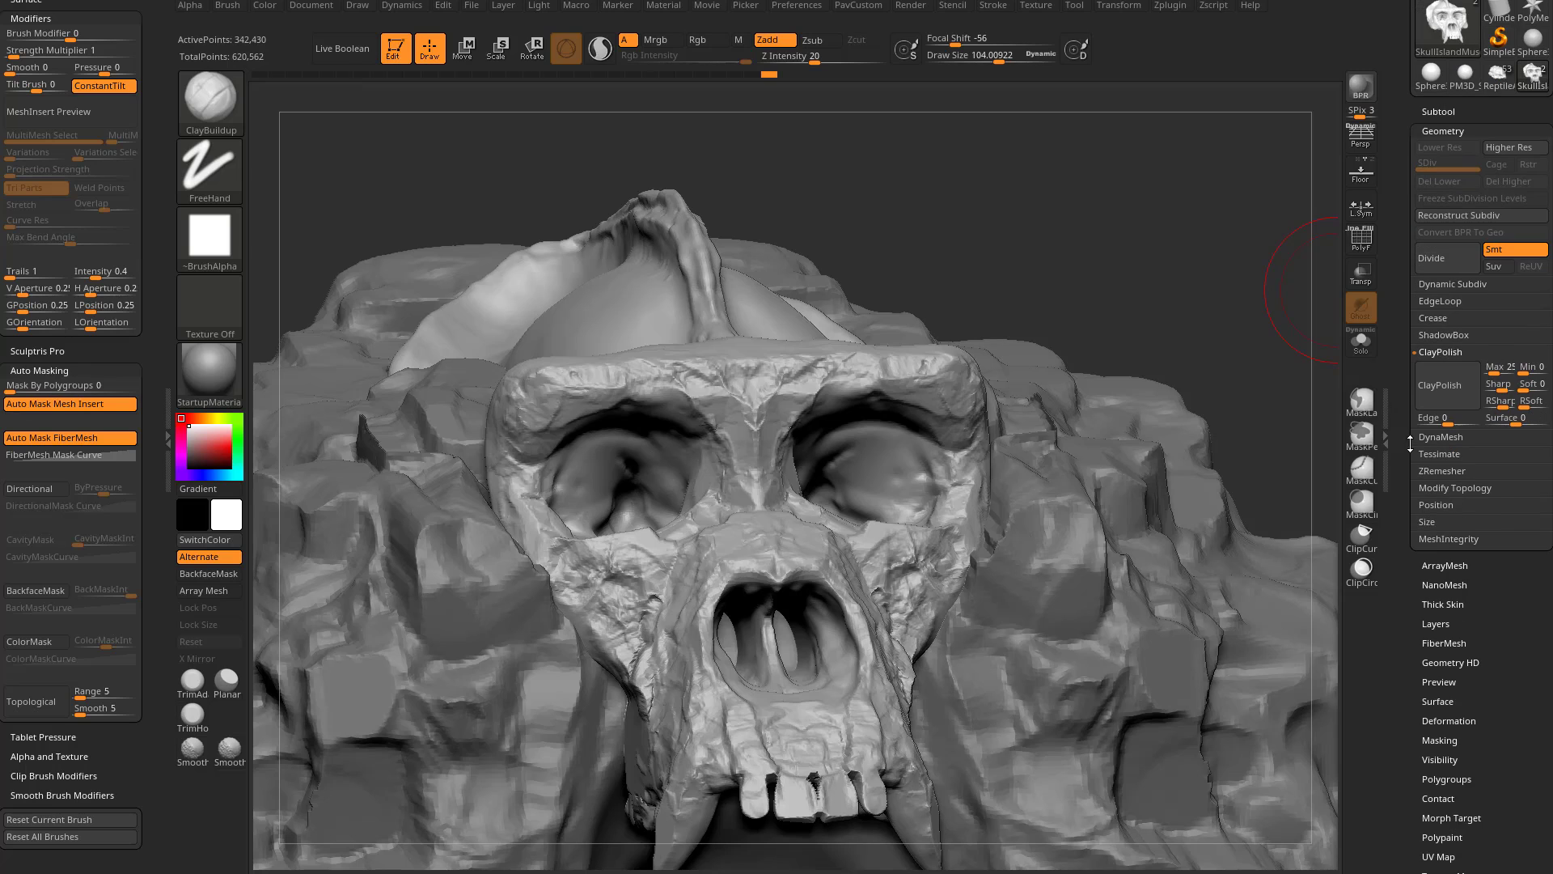
click(1443, 604)
scroll(1451, 610, down, 1)
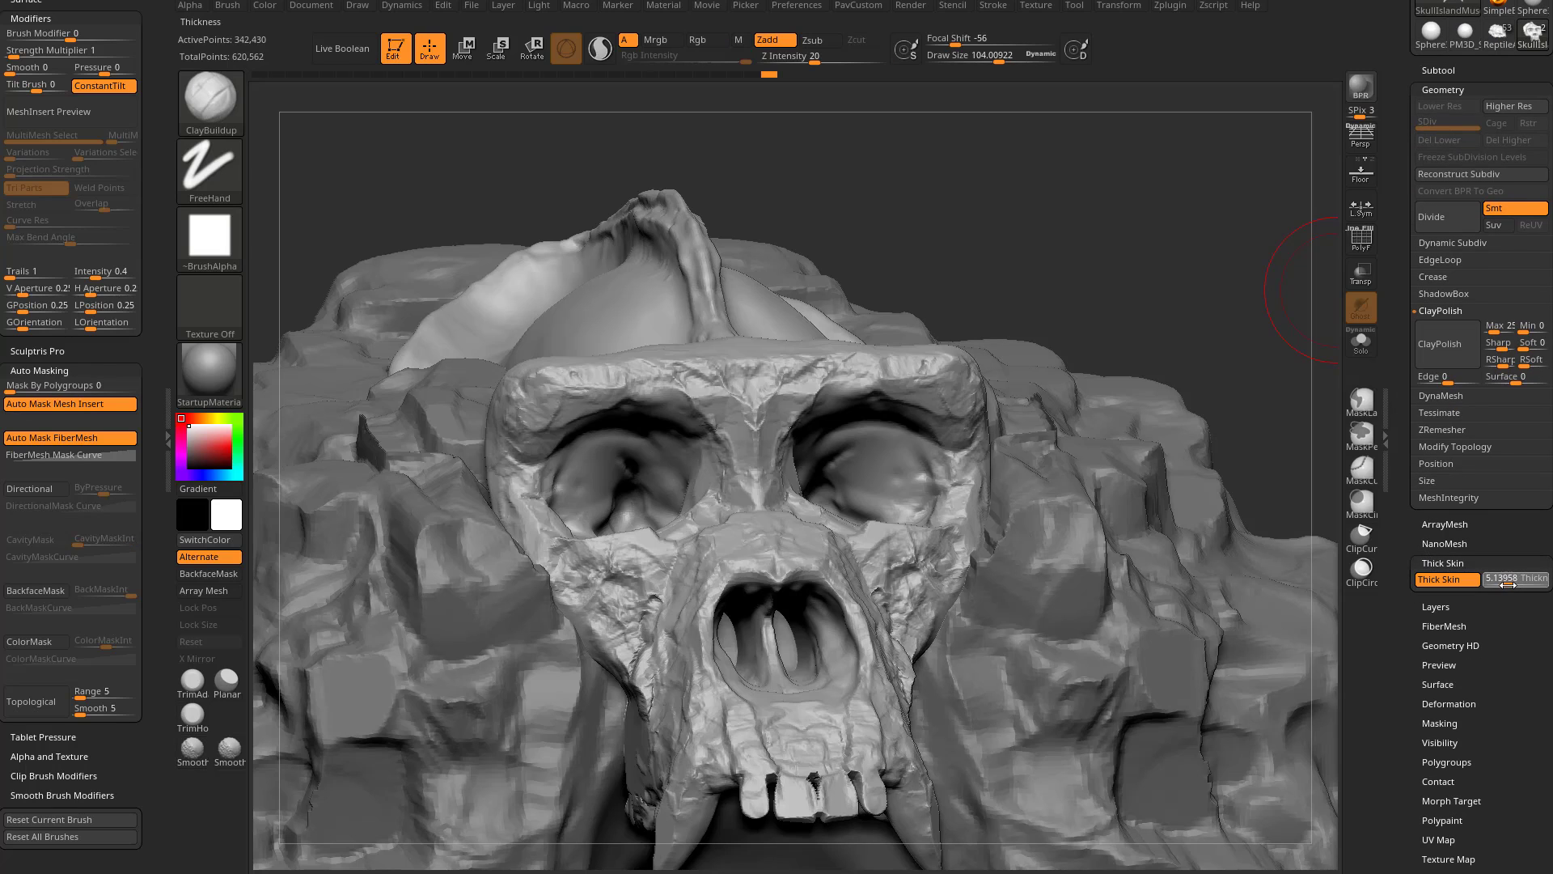
drag(1507, 584, 1510, 584)
Step: Build up clay strokes running down over the skull's brow and eye sockets with the ClayBuildup brush
shift+drag(1080, 299, 1108, 278)
key(s)
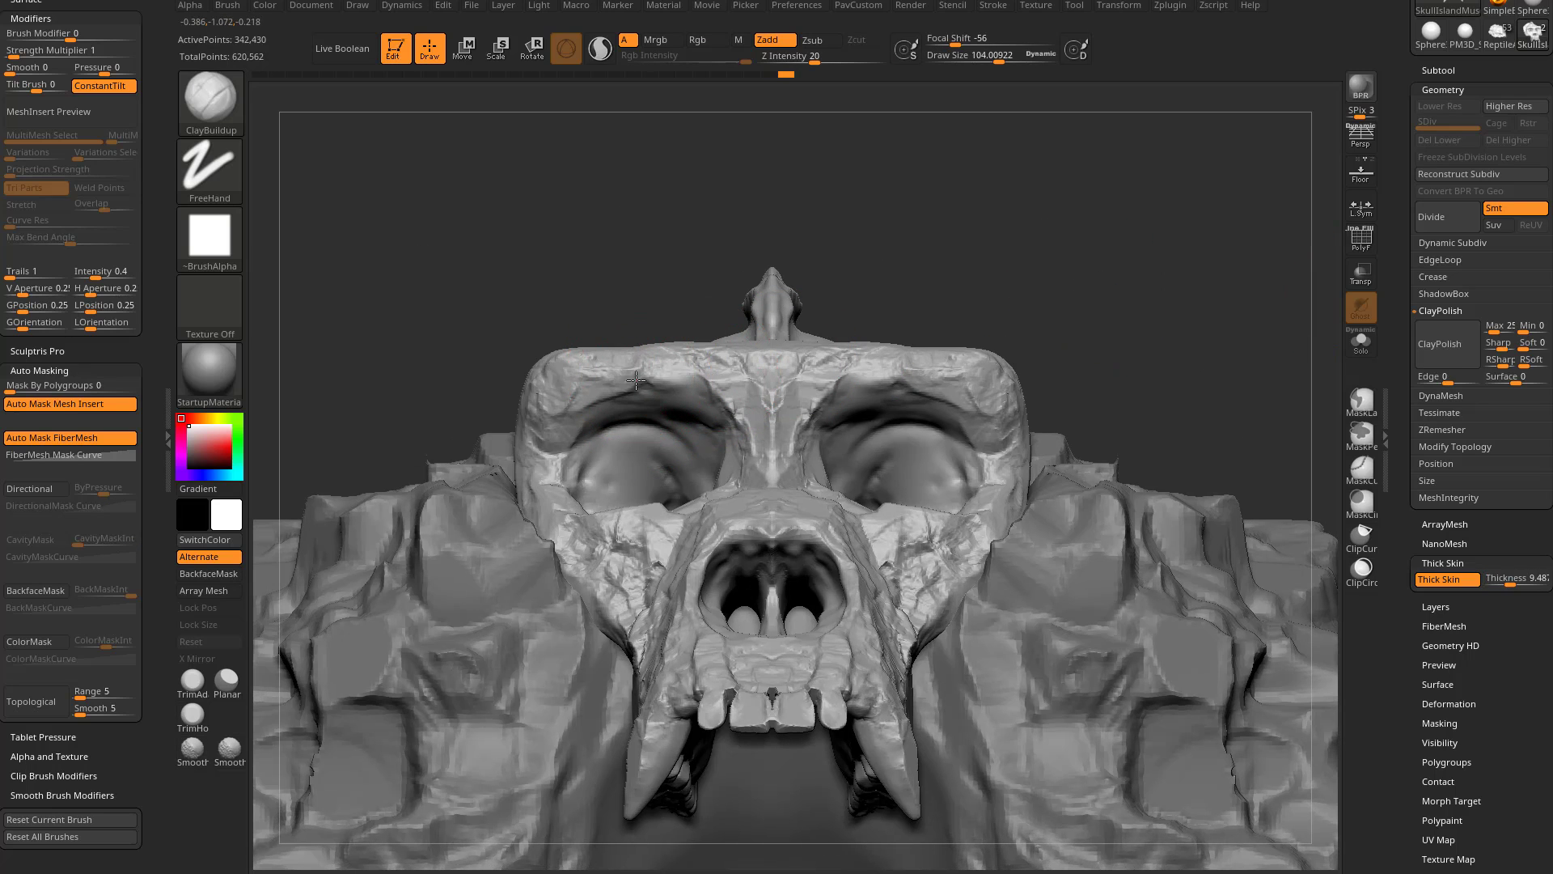
drag(638, 401, 662, 490)
drag(1092, 291, 1169, 356)
shift+drag(663, 343, 589, 282)
mouse_move(631, 367)
mouse_down()
mouse_move(571, 390)
mouse_move(568, 429)
mouse_move(580, 480)
mouse_move(647, 524)
mouse_up()
drag(718, 380, 703, 457)
drag(702, 301, 663, 265)
drag(866, 227, 919, 278)
drag(649, 503, 652, 616)
drag(789, 255, 845, 267)
drag(726, 499, 705, 635)
drag(1097, 309, 990, 368)
Step: Add ClayBuildup strokes along the side of the skull's brow, cheek and snout with a draw size of about 67
shift+right_drag(784, 470, 1027, 205)
drag(909, 375, 925, 460)
mouse_move(914, 404)
shift+mouse_down()
mouse_move(919, 357)
mouse_move(894, 353)
shift+mouse_up()
drag(1063, 280, 1019, 336)
drag(917, 357, 949, 402)
drag(999, 340, 1100, 373)
drag(752, 627, 718, 700)
drag(906, 378, 980, 407)
drag(825, 623, 797, 622)
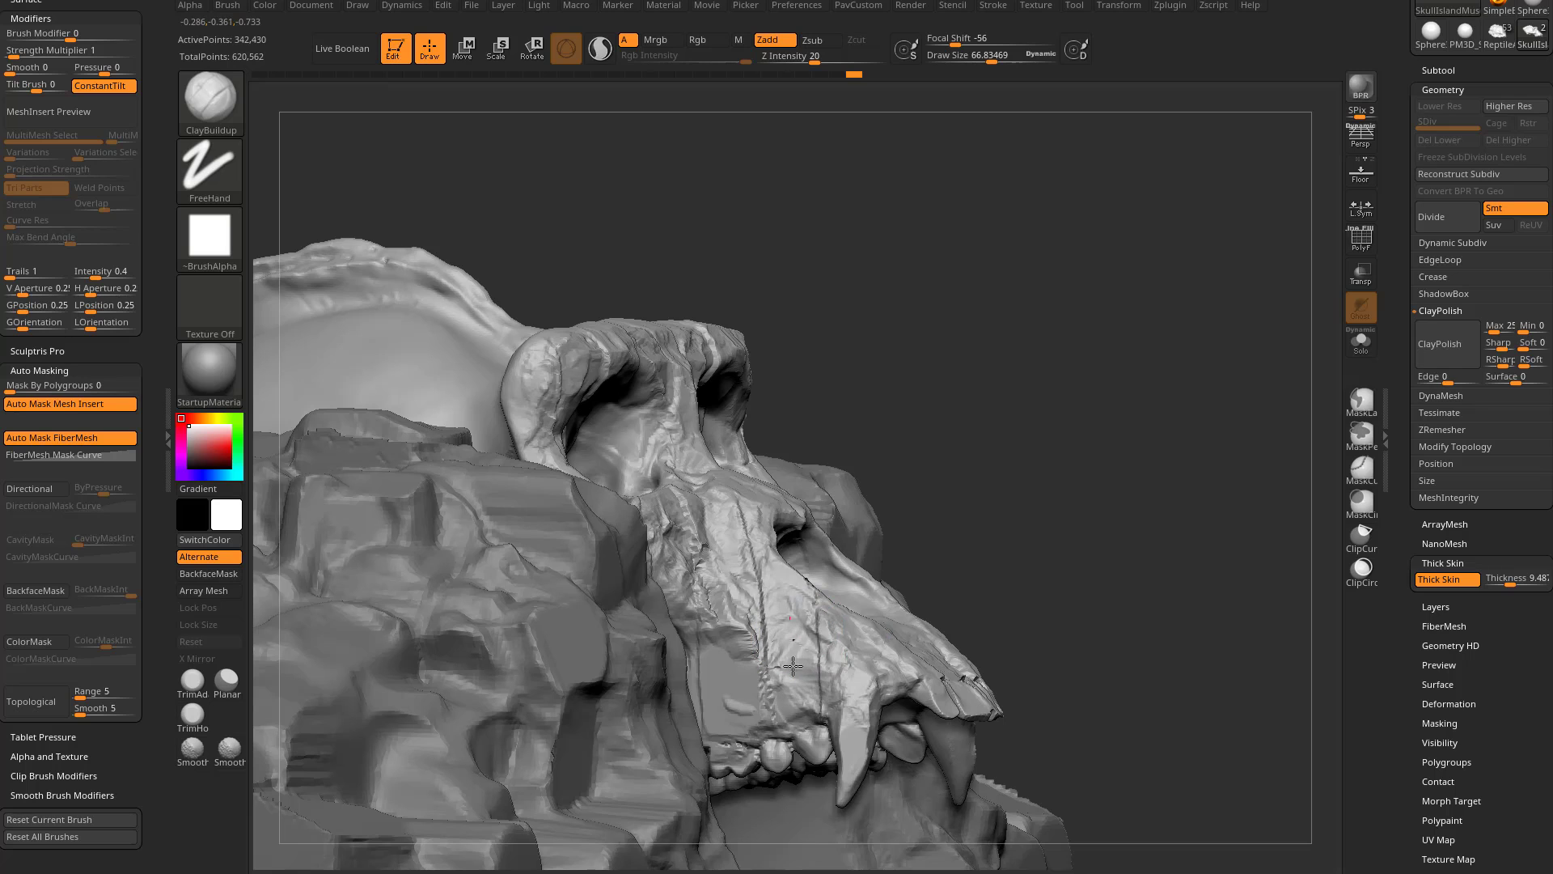
Step: Add and carve ClayBuildup strokes across the brow ridge, and reduce the draw size to about 43
mouse_move(887, 521)
right_down()
mouse_move(745, 485)
mouse_move(1033, 270)
mouse_move(1095, 257)
mouse_move(694, 389)
right_up()
drag(694, 389, 679, 554)
mouse_move(746, 377)
alt+mouse_down()
mouse_move(734, 486)
mouse_move(739, 469)
alt+mouse_up()
alt+drag(794, 356, 797, 429)
right_drag(789, 251, 748, 558)
drag(718, 303, 718, 352)
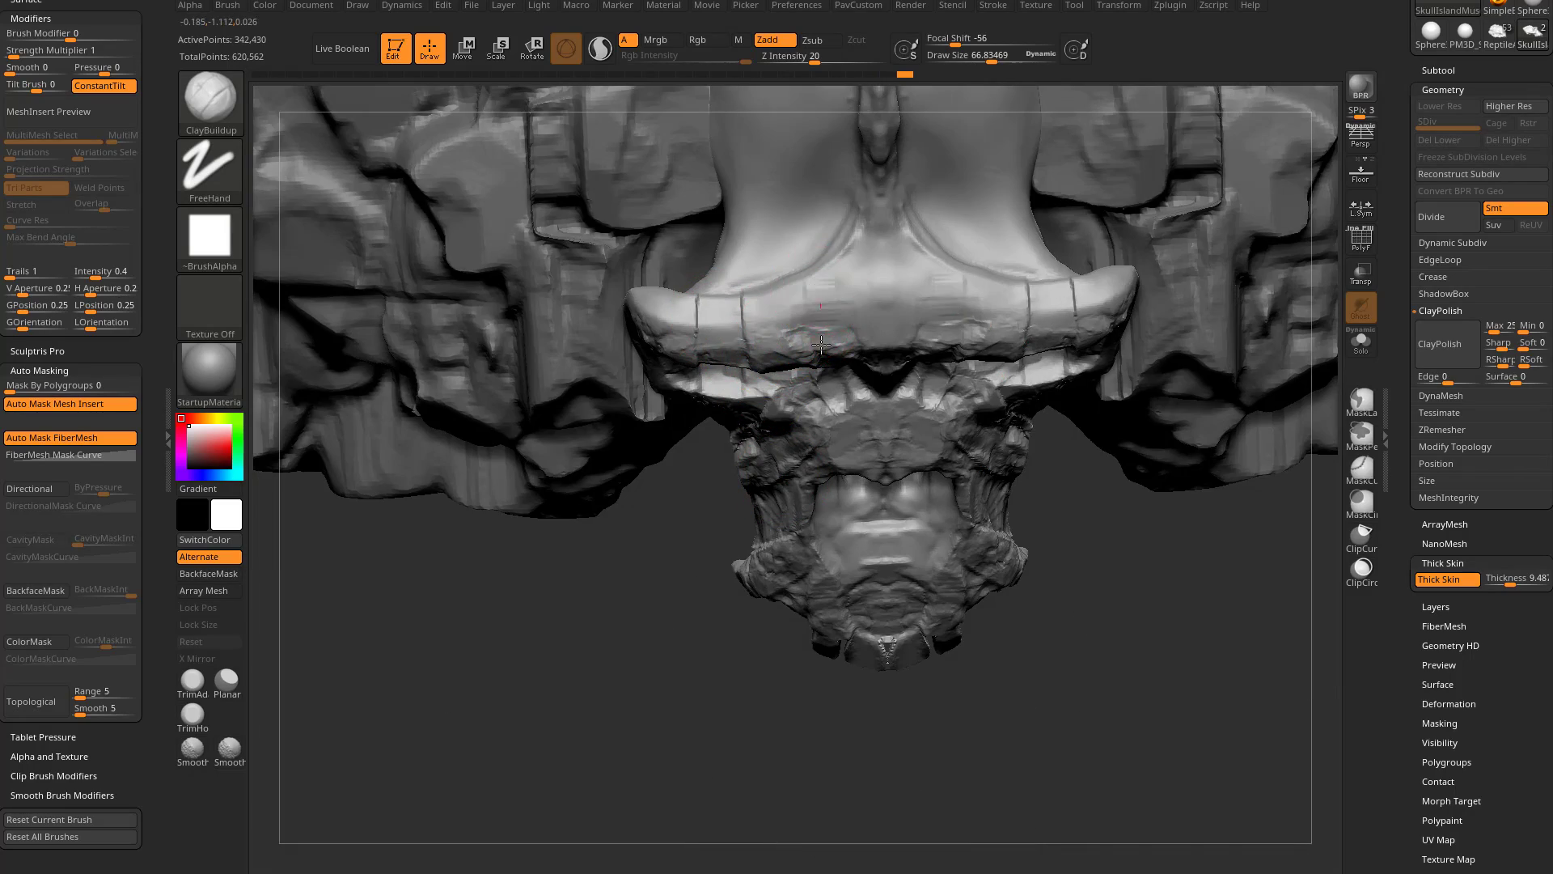
right_drag(763, 346, 801, 334)
mouse_move(971, 267)
right_down()
mouse_move(1095, 218)
mouse_move(1172, 242)
mouse_move(1102, 222)
mouse_move(1094, 164)
mouse_move(1149, 280)
right_up()
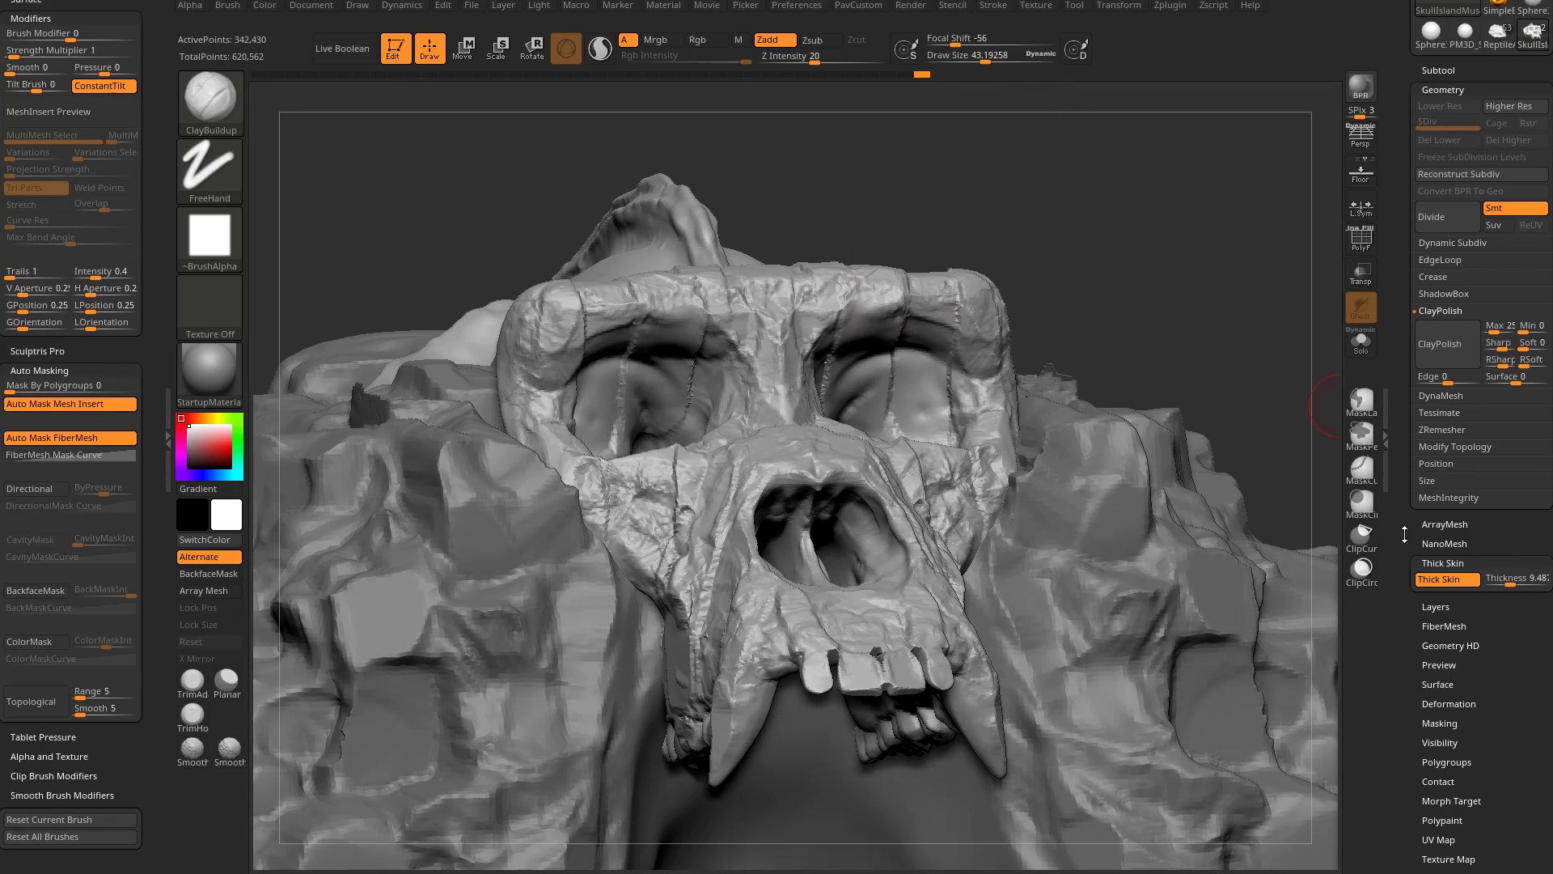
Step: Try a positive Contrast deformation on the ClayBuildup-sculpted skull, then undo it
drag(1407, 535, 1408, 400)
shift+click(1443, 323)
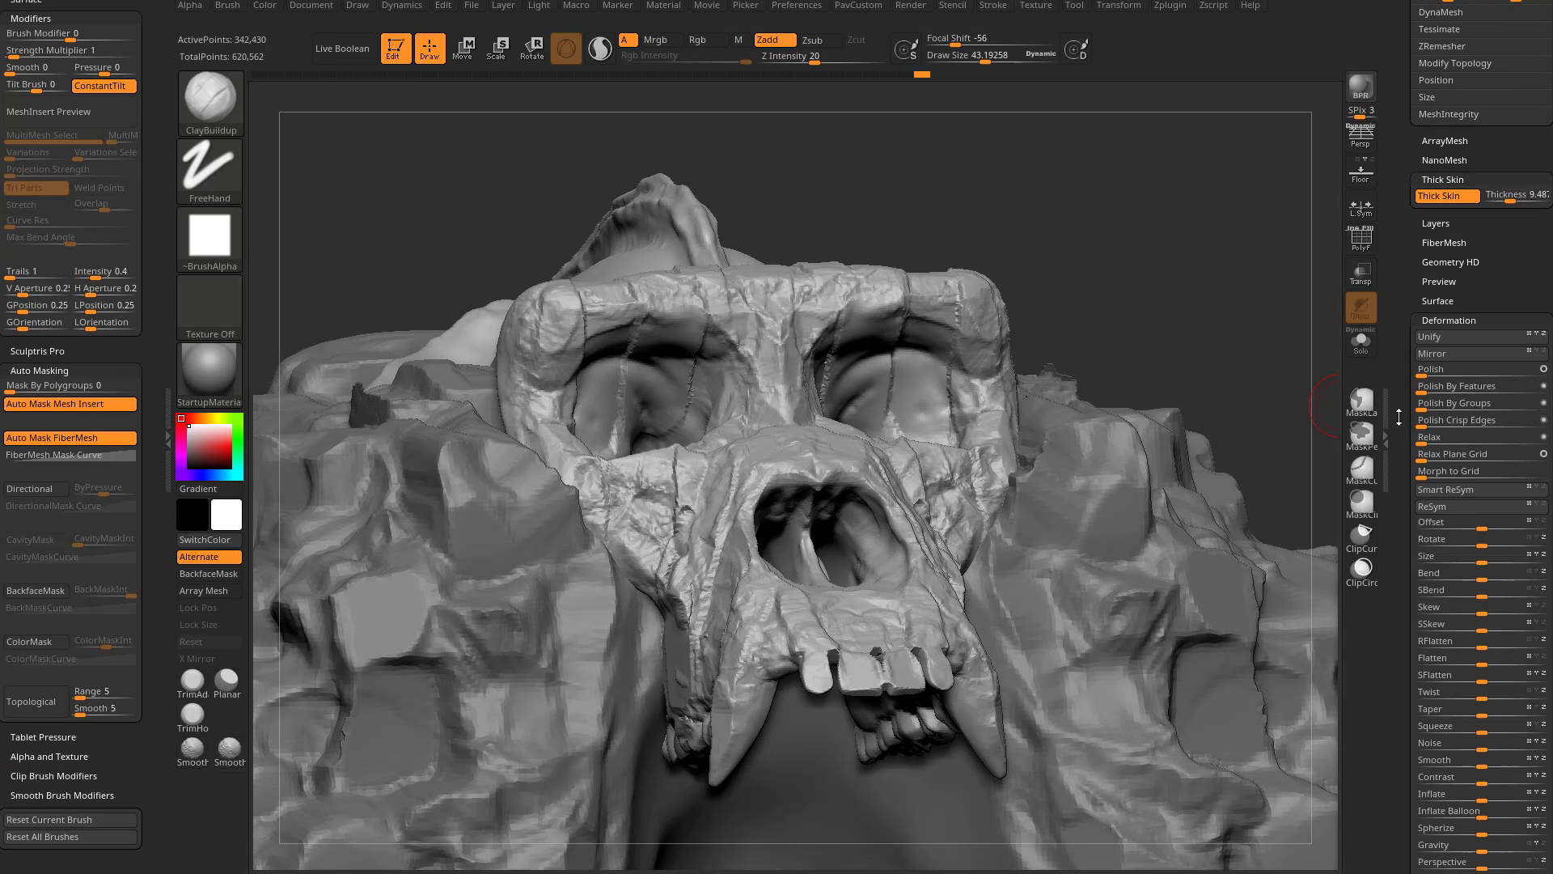
scroll(1399, 417, down, 3)
drag(1482, 608, 1515, 611)
key(ctrl+z)
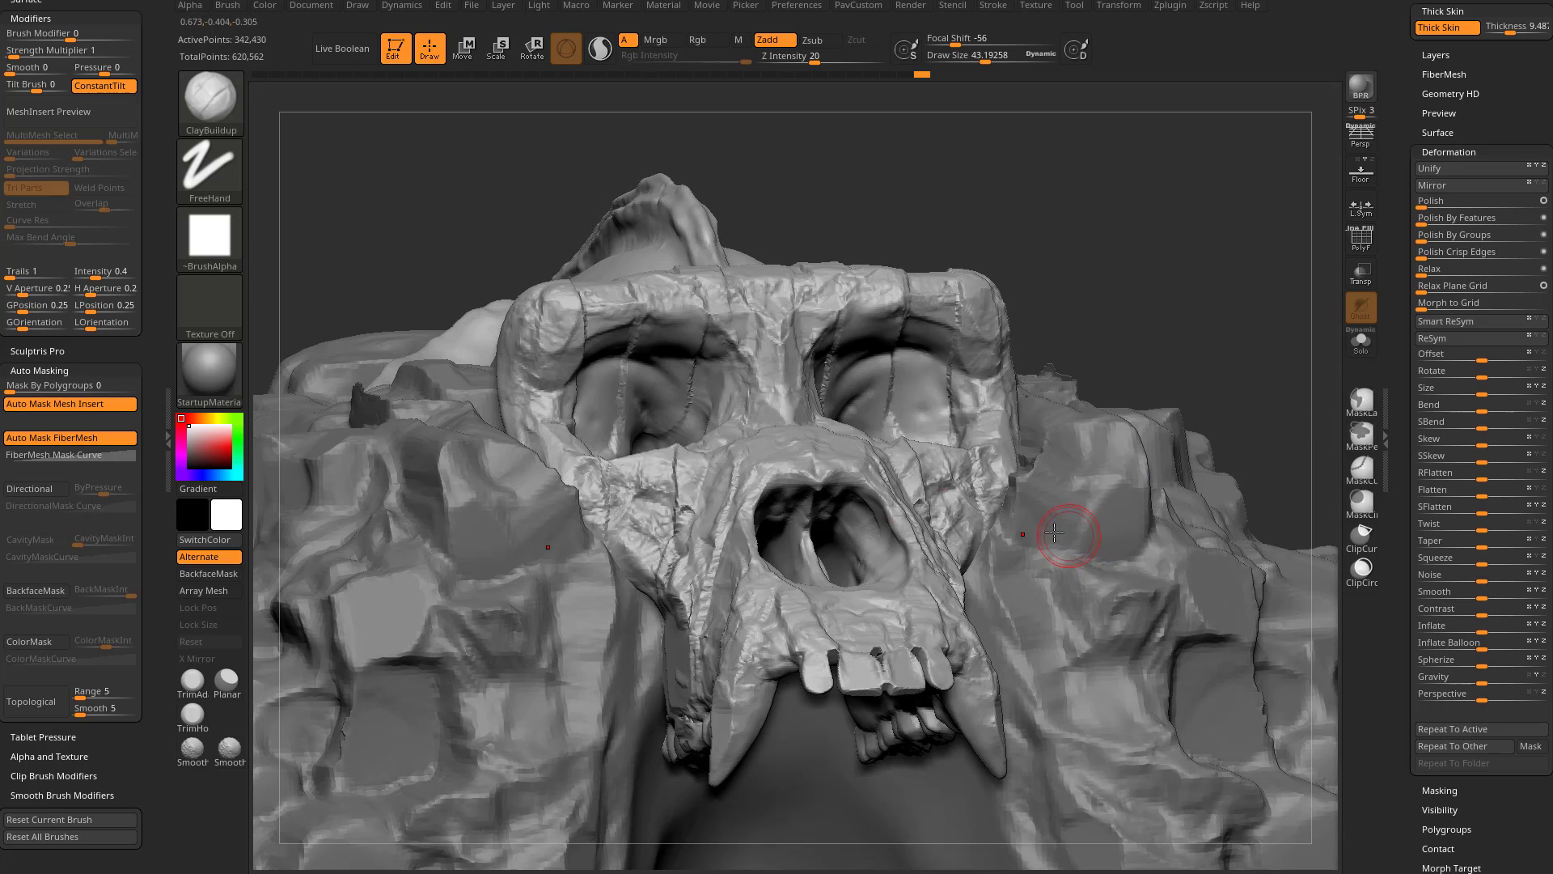
Step: Open Decimation Master and pre-process the current skull subtool for decimation
drag(167, 178, 165, 453)
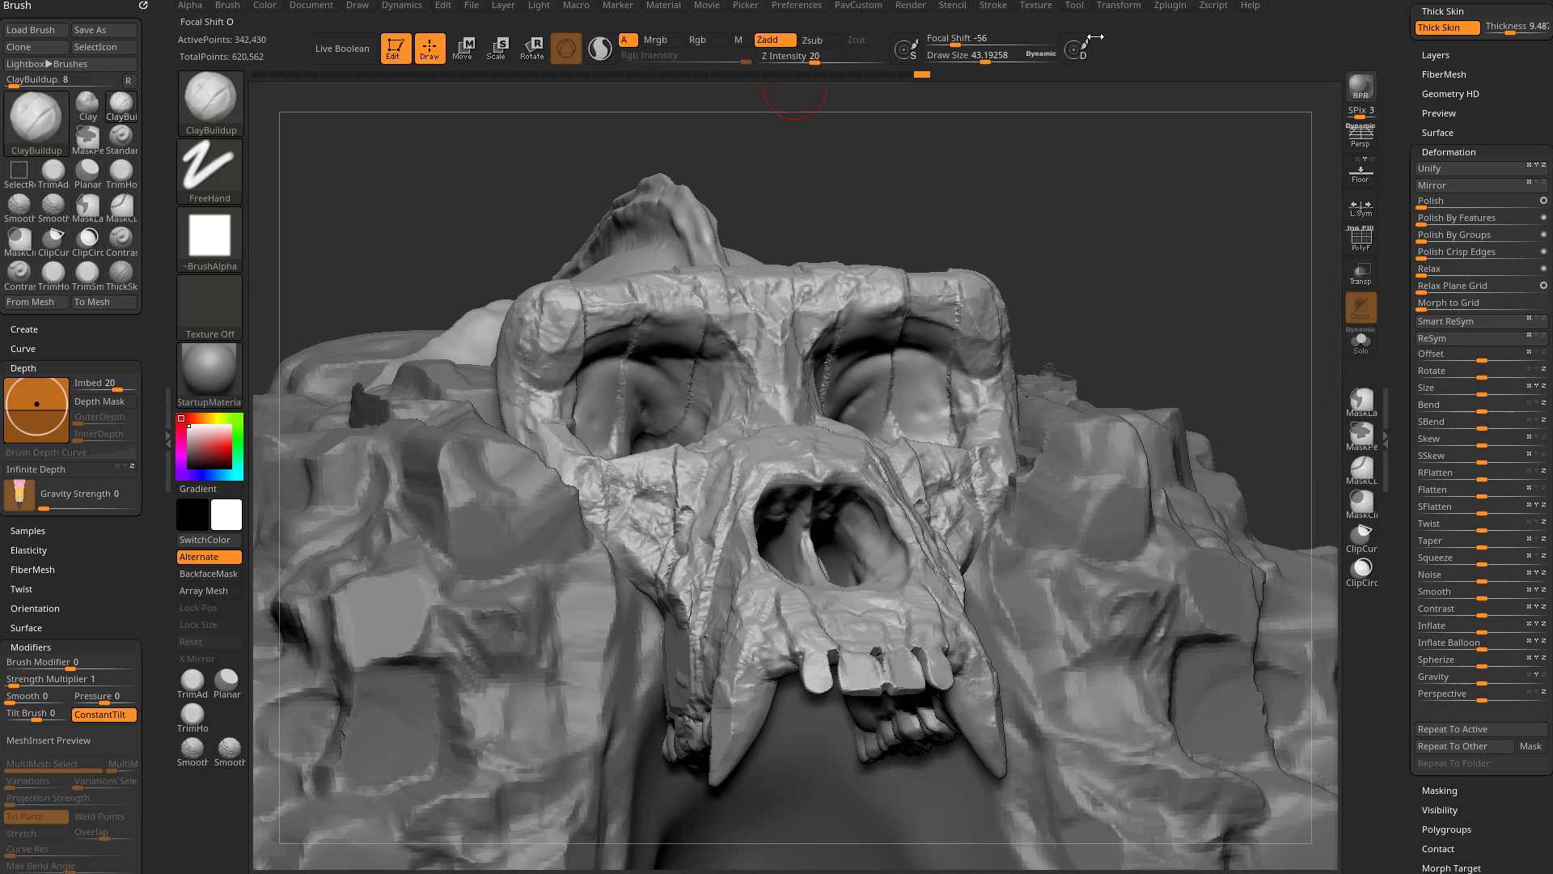
click(1166, 7)
mouse_move(1161, 25)
mouse_down()
mouse_move(1136, 48)
mouse_move(63, 91)
mouse_up()
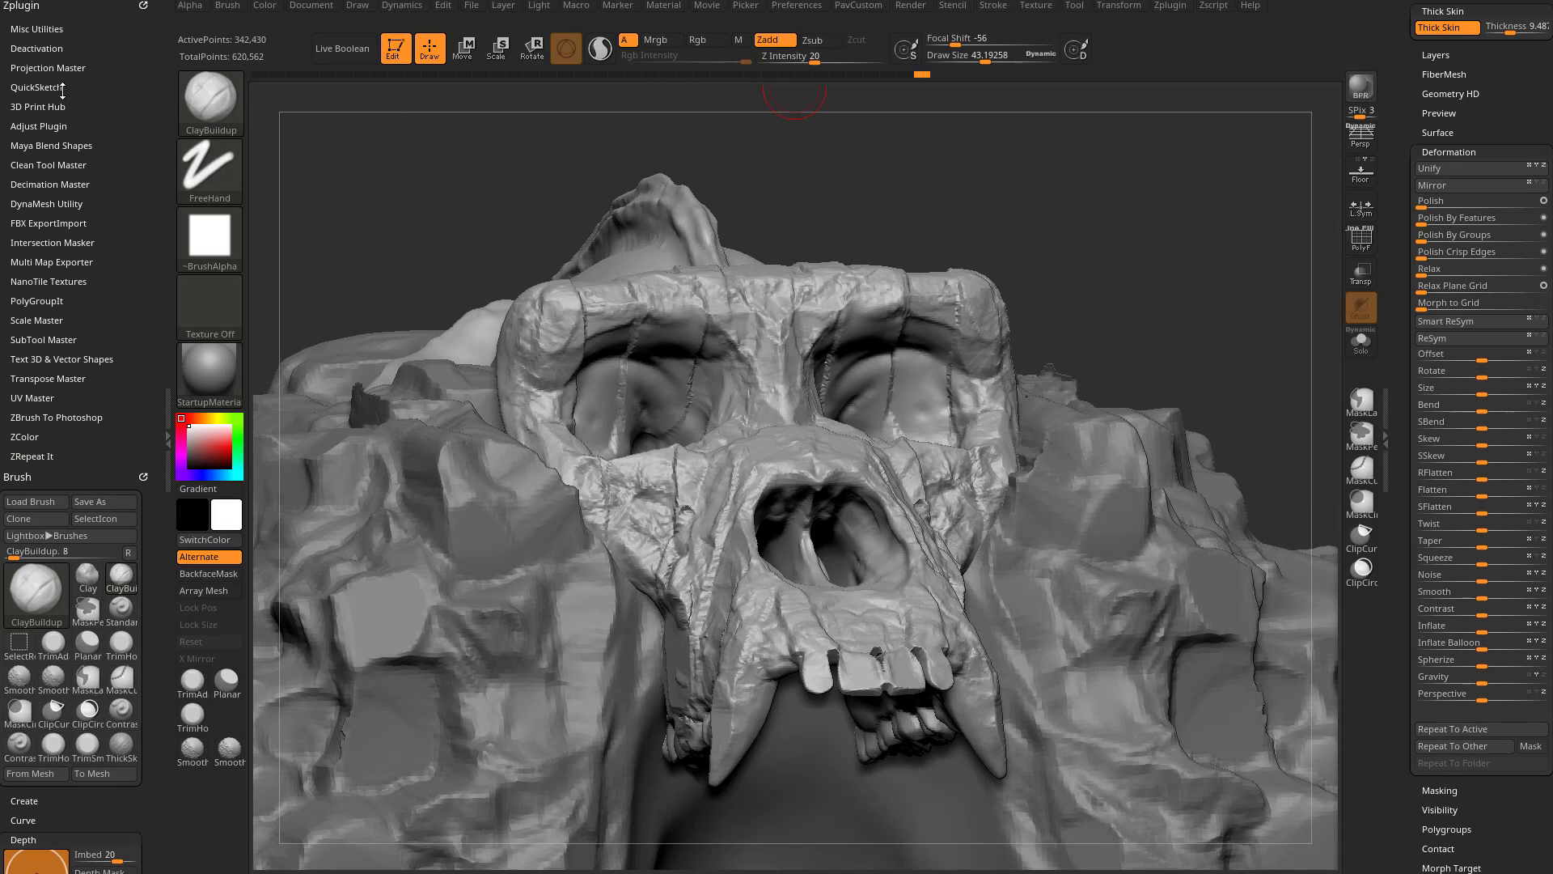
click(46, 185)
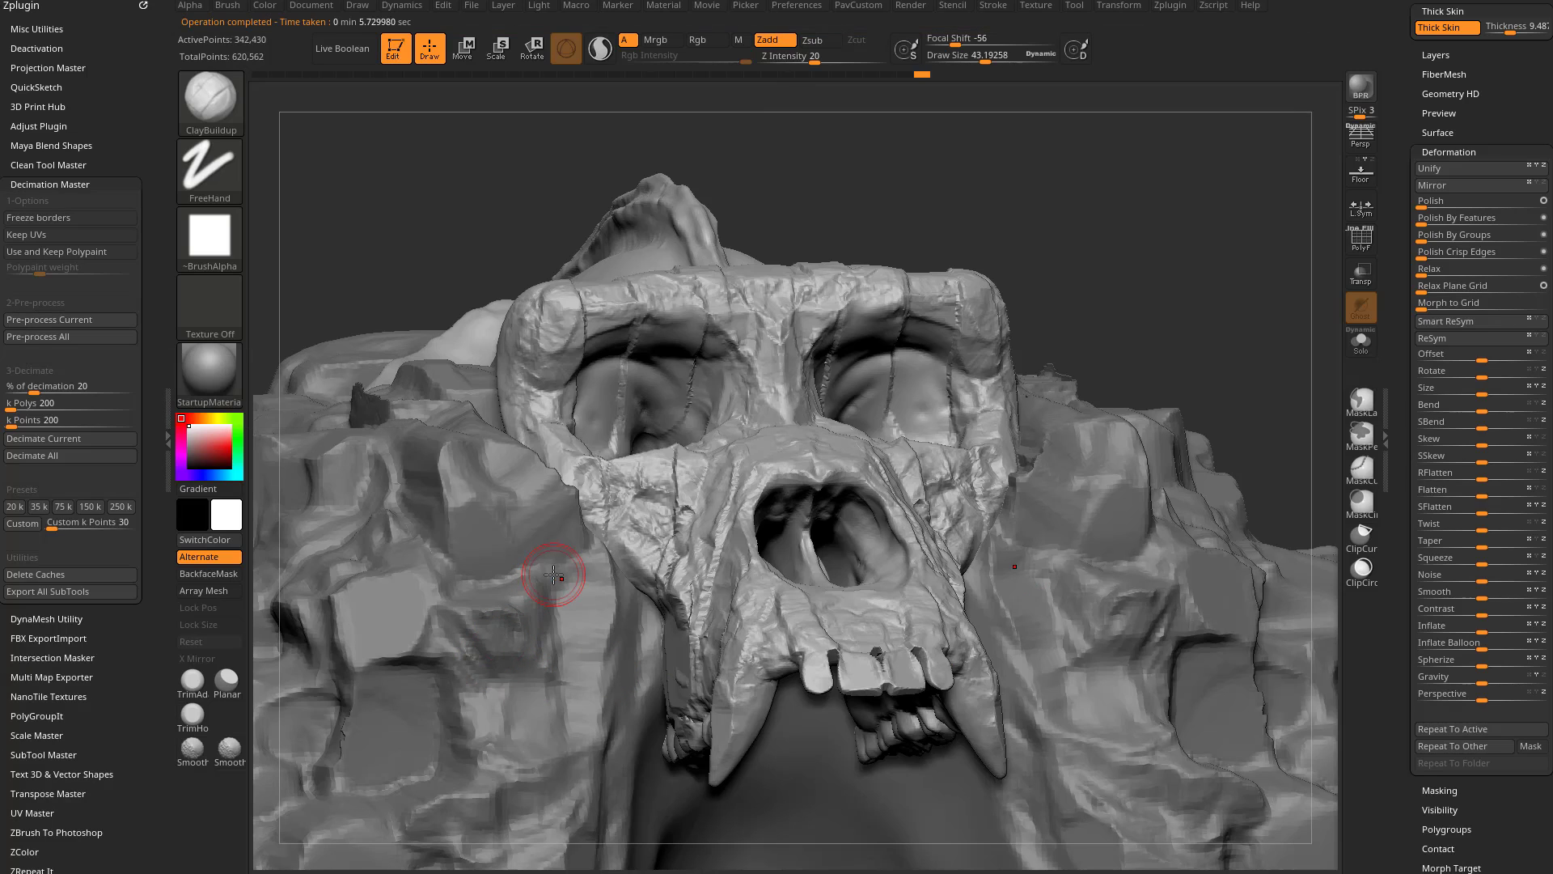
Step: Show the skull's polyframe as one single polygroup with the SkinShade4 material for a clear view of its topology
click(1361, 241)
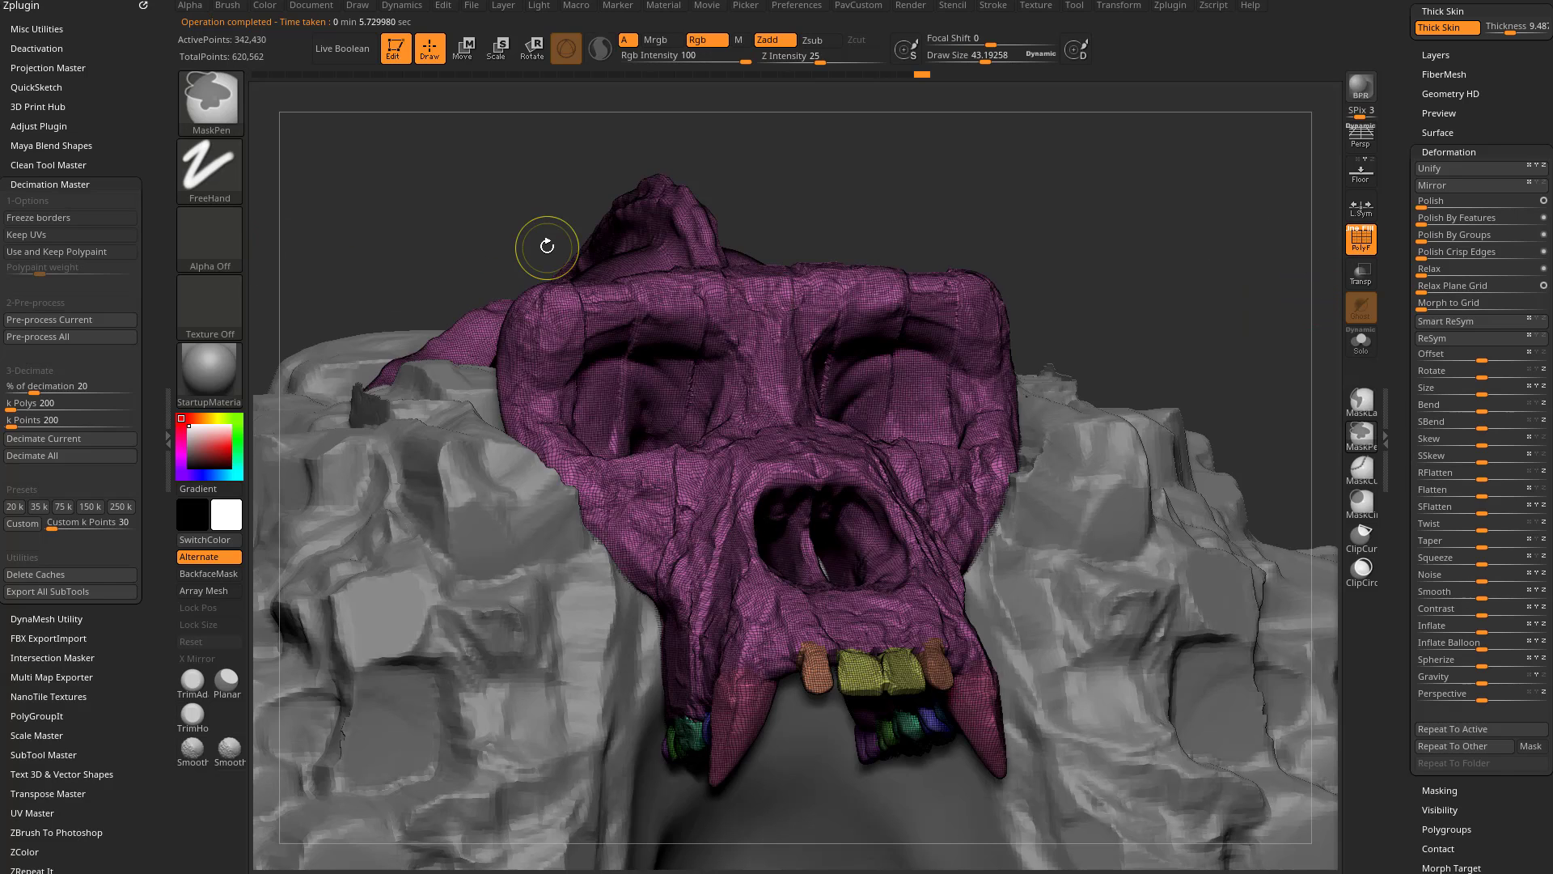
key(ctrl+w)
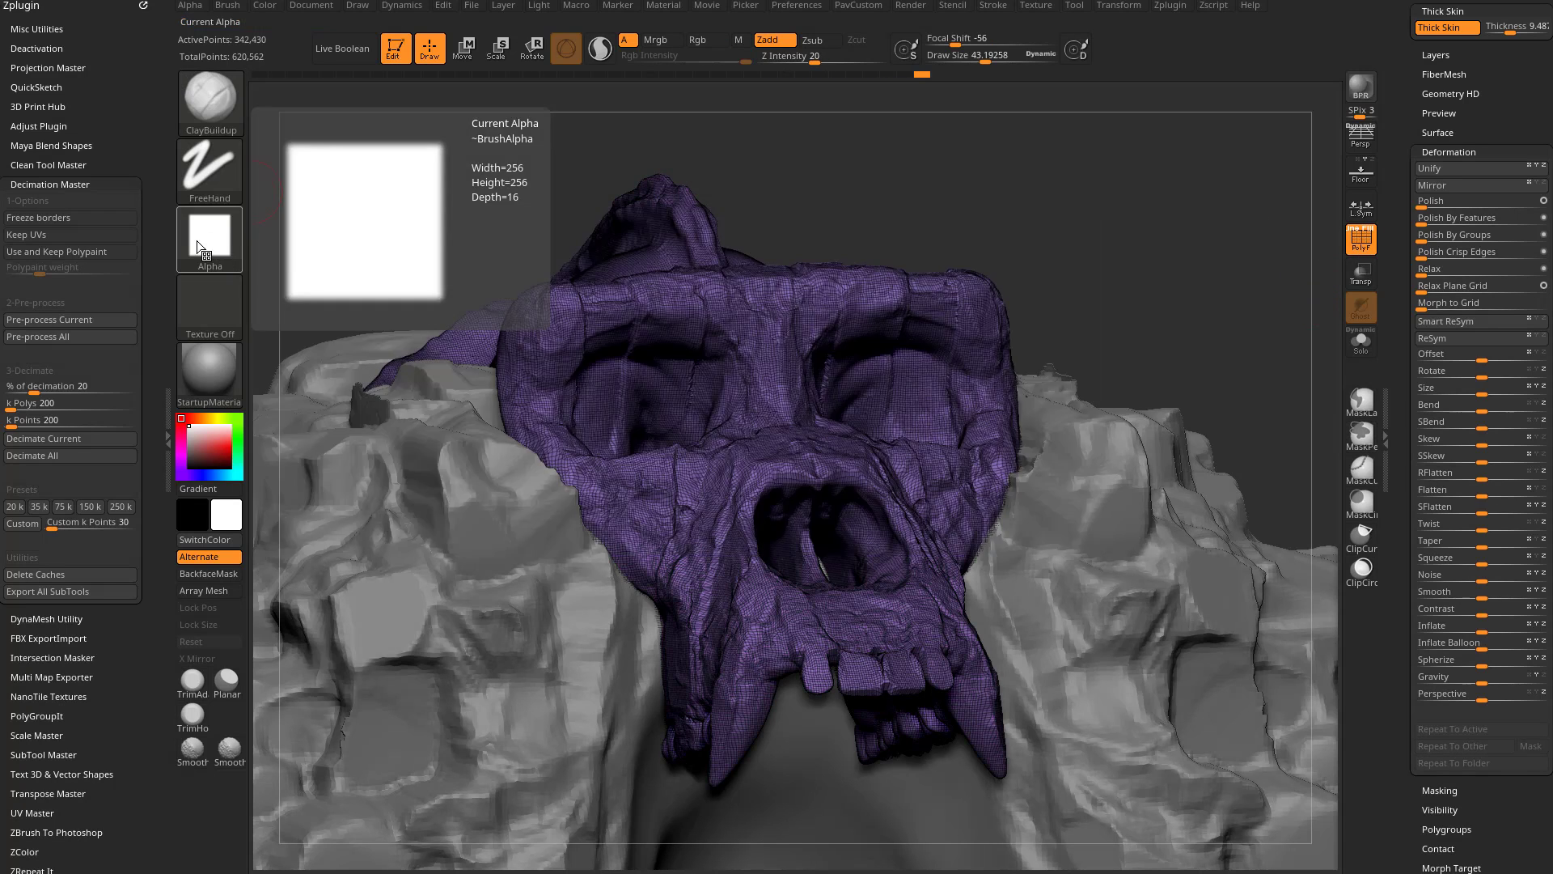
click(206, 352)
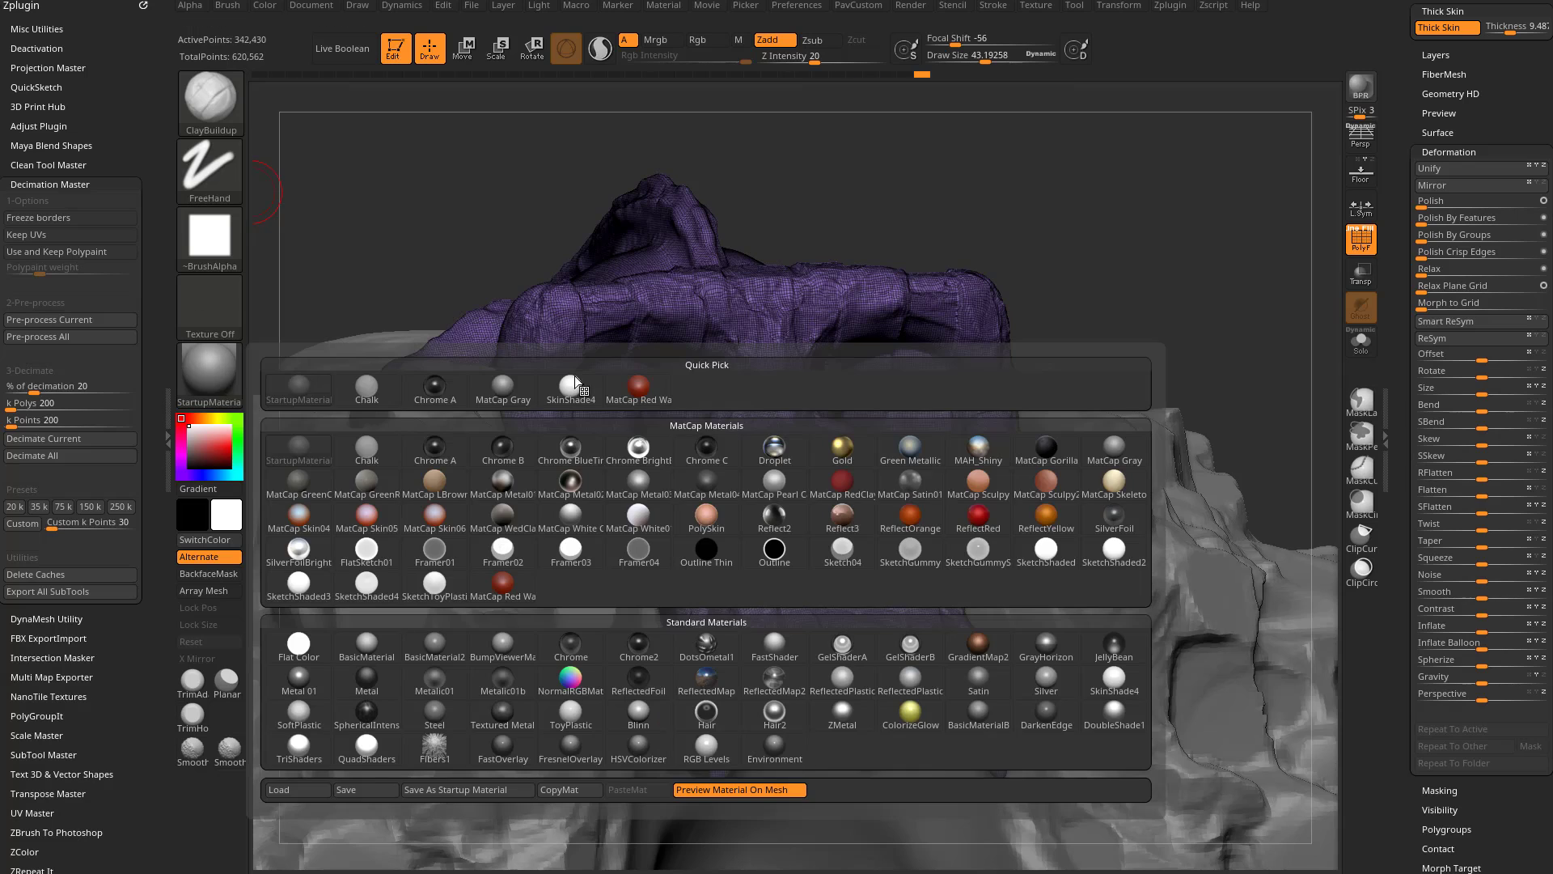
click(1114, 681)
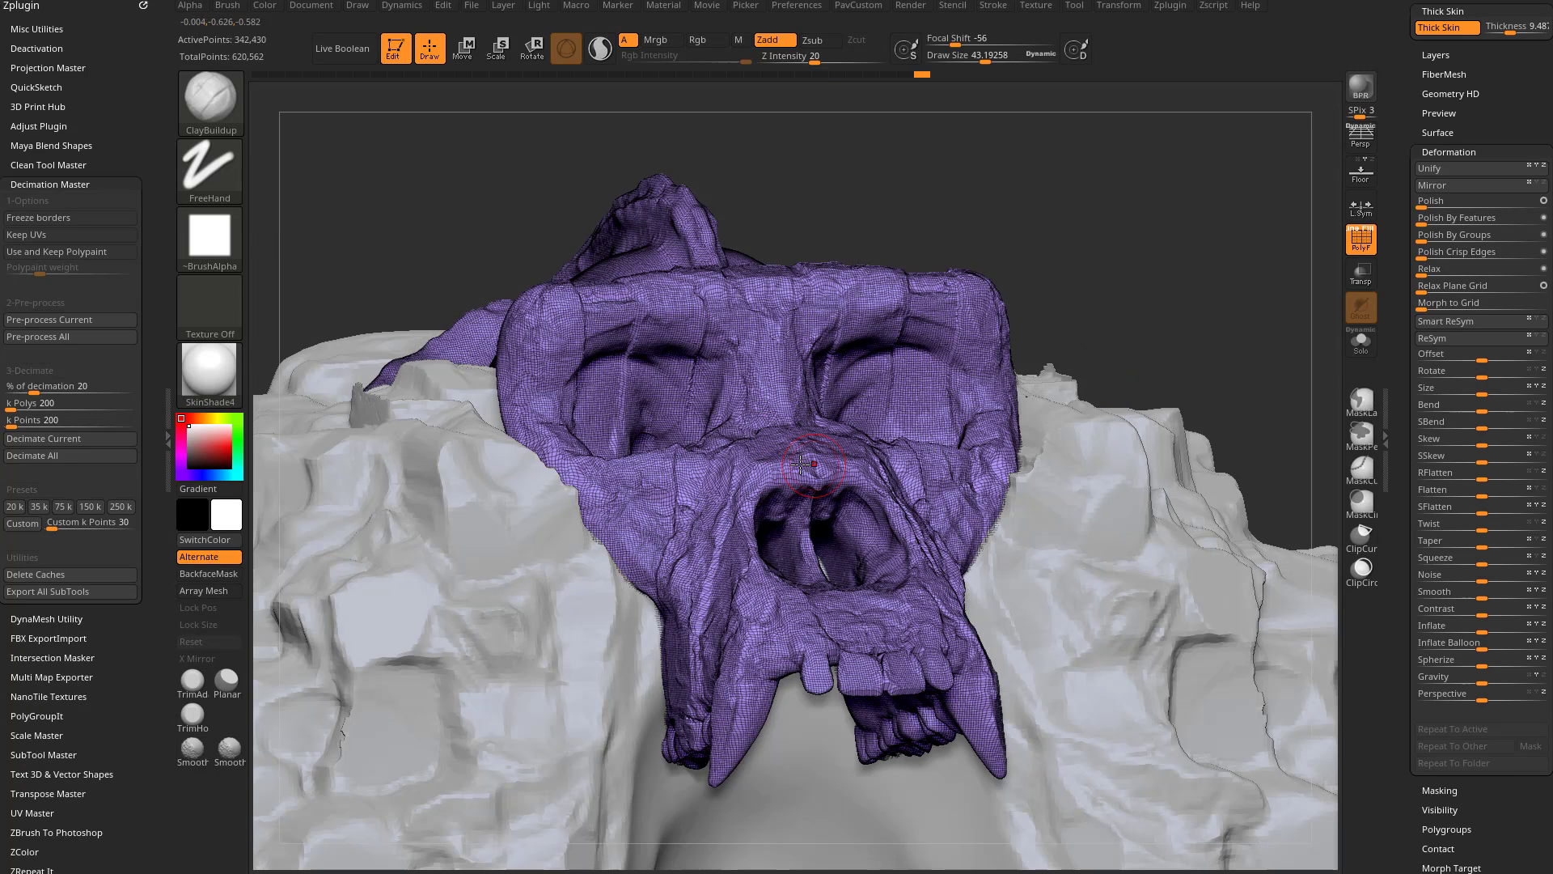
Step: Decimate the skull to 5 k polys
click(58, 406)
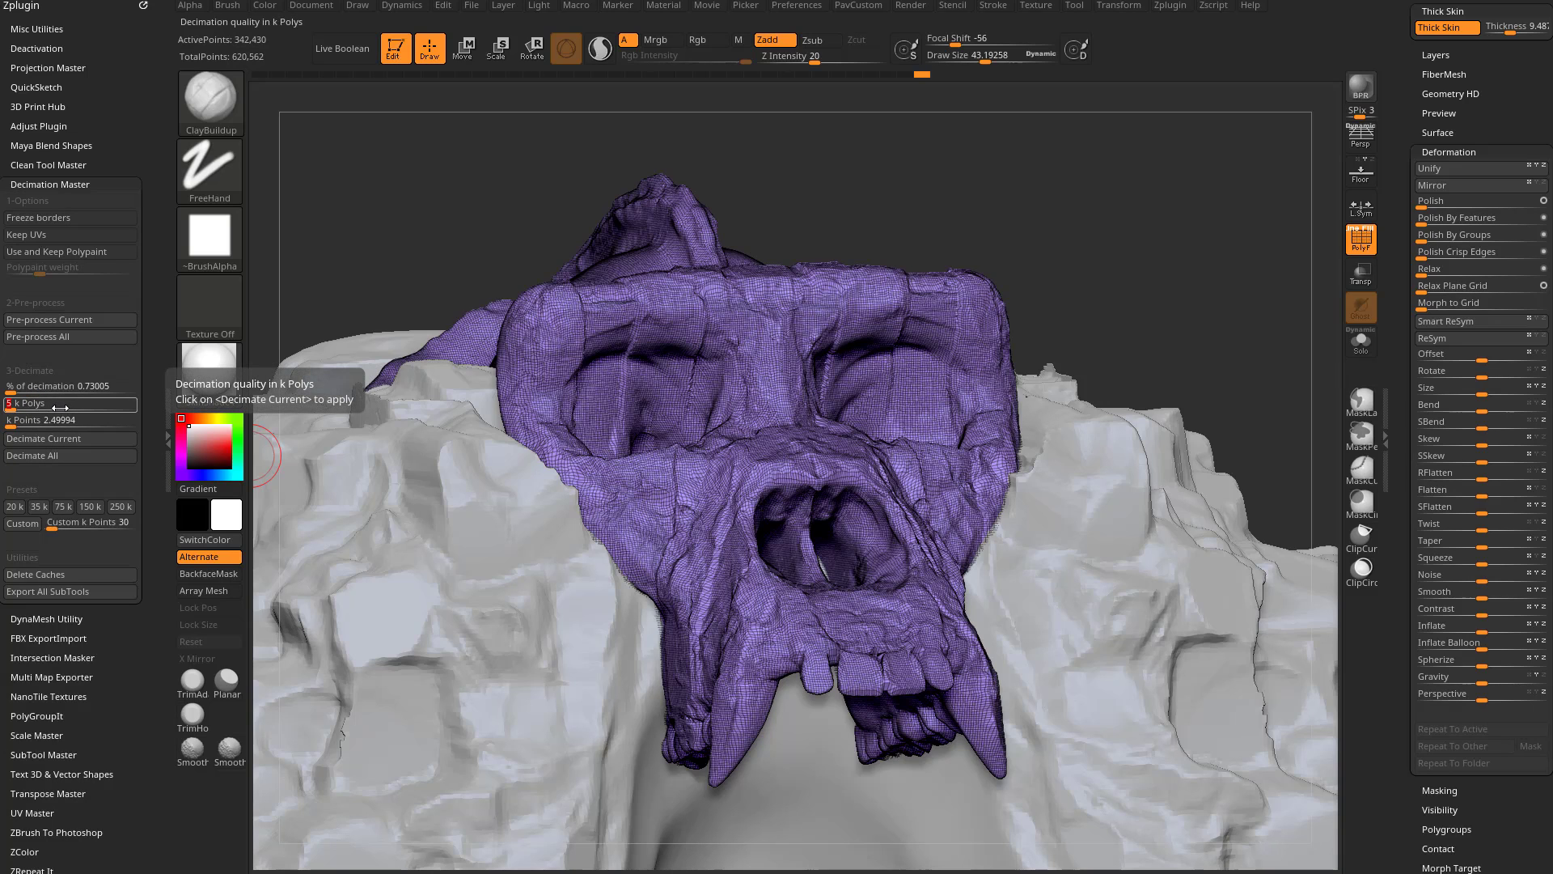
text(5)
key(Return)
click(61, 440)
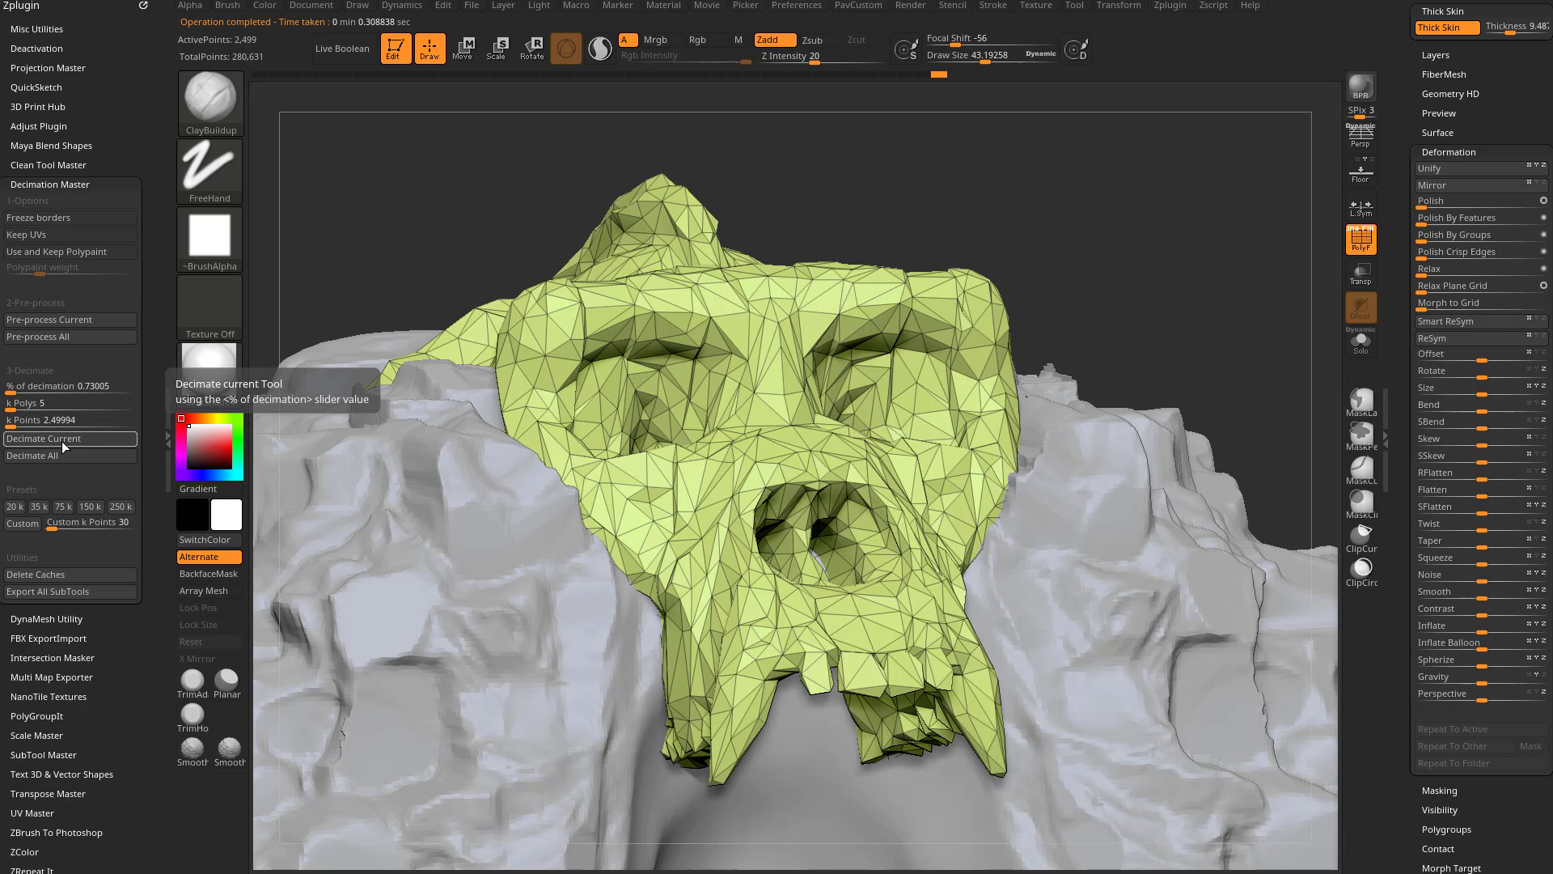
click(292, 136)
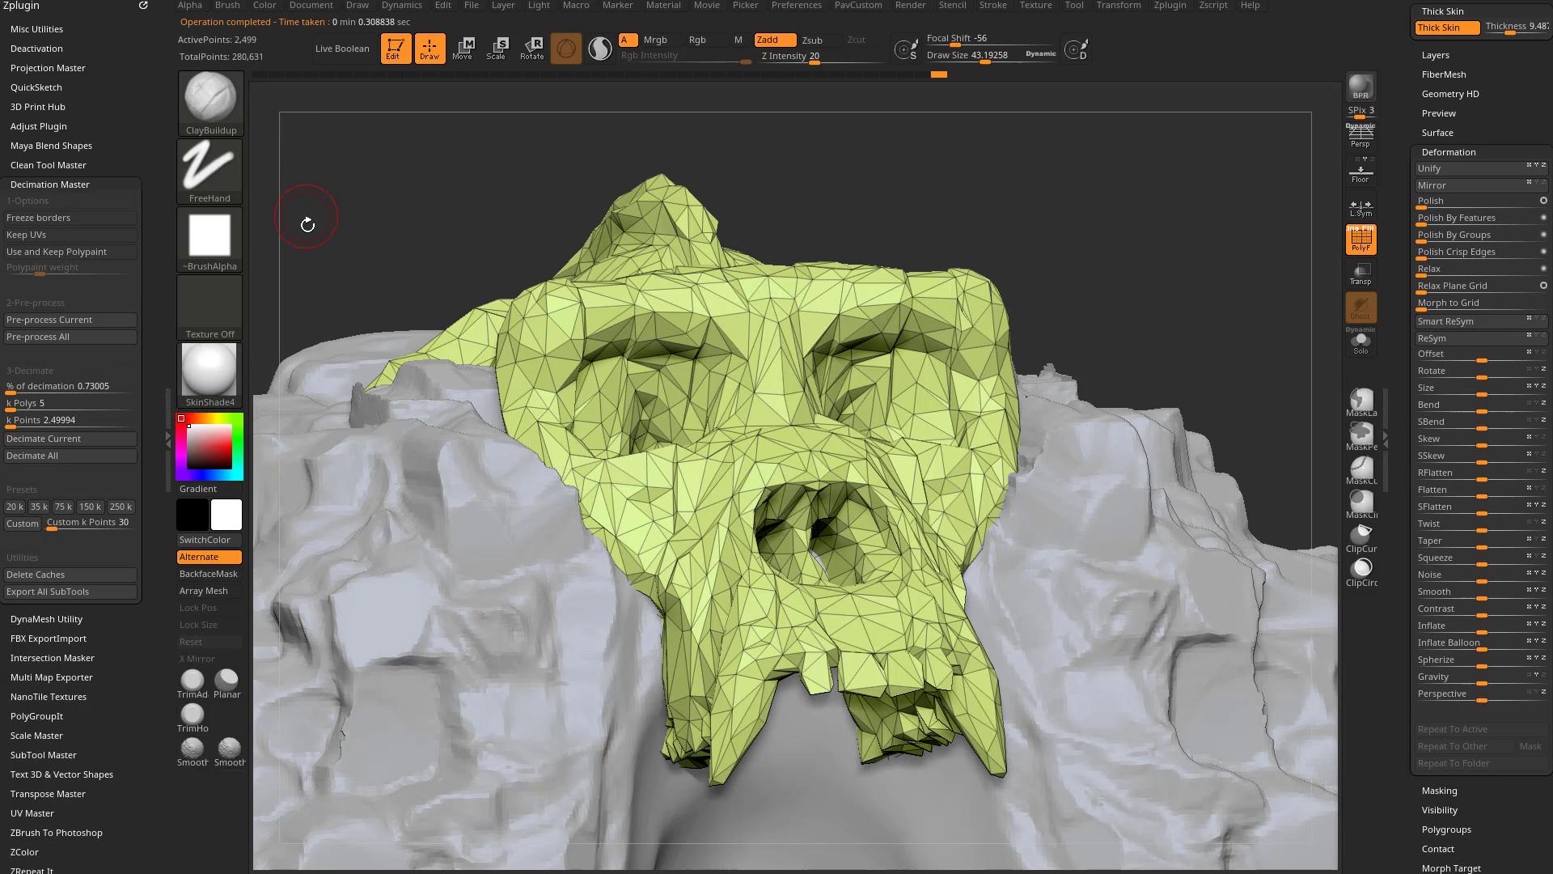
Step: Decimate the skull again with a target of 150 k polys
click(65, 406)
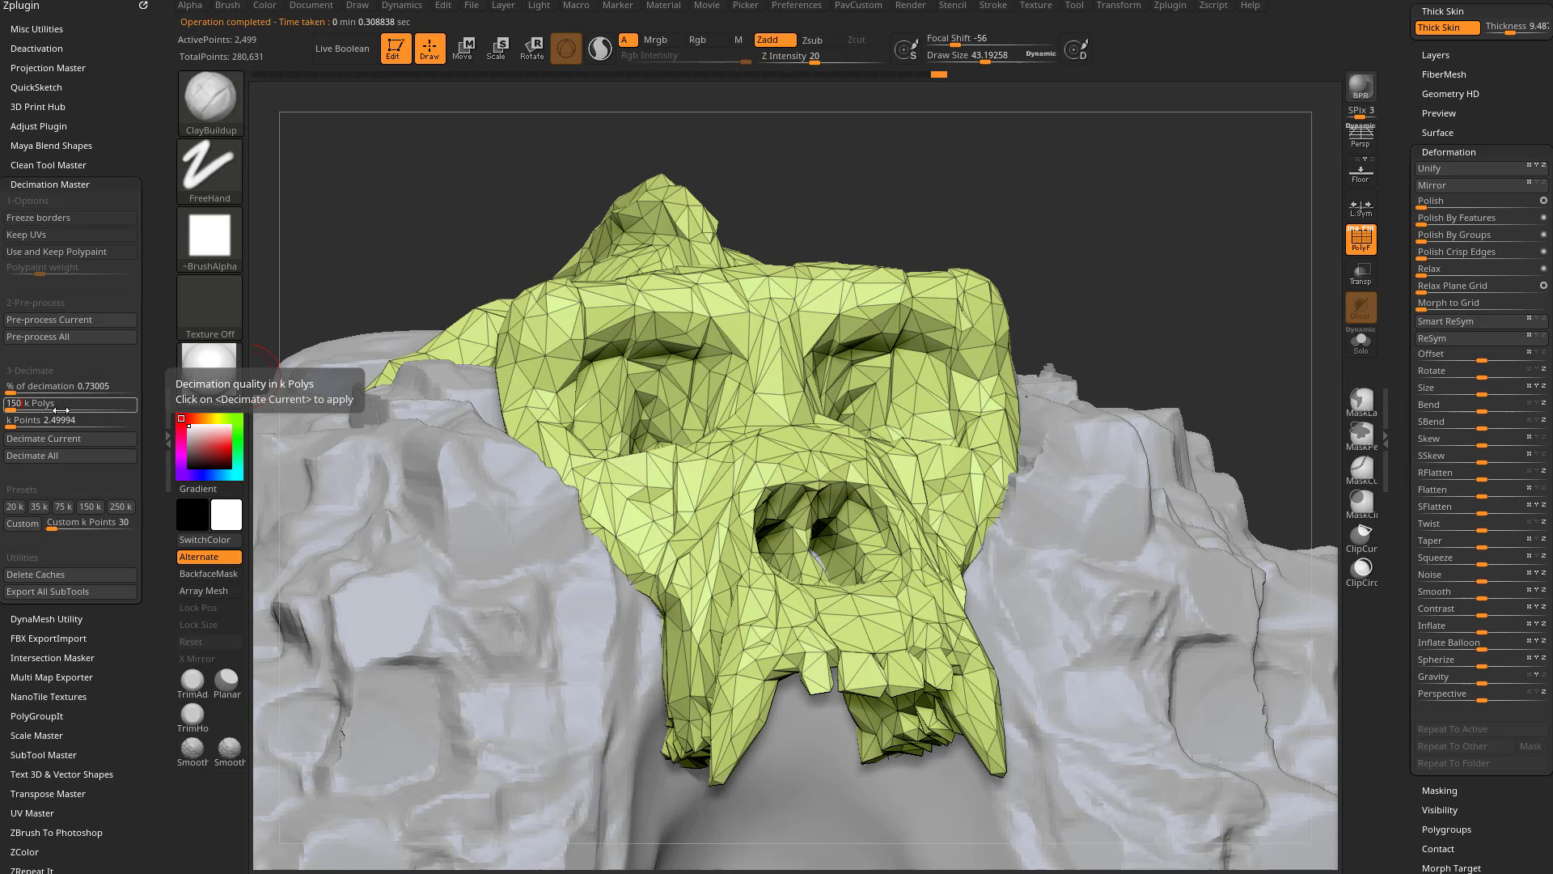
key(Return)
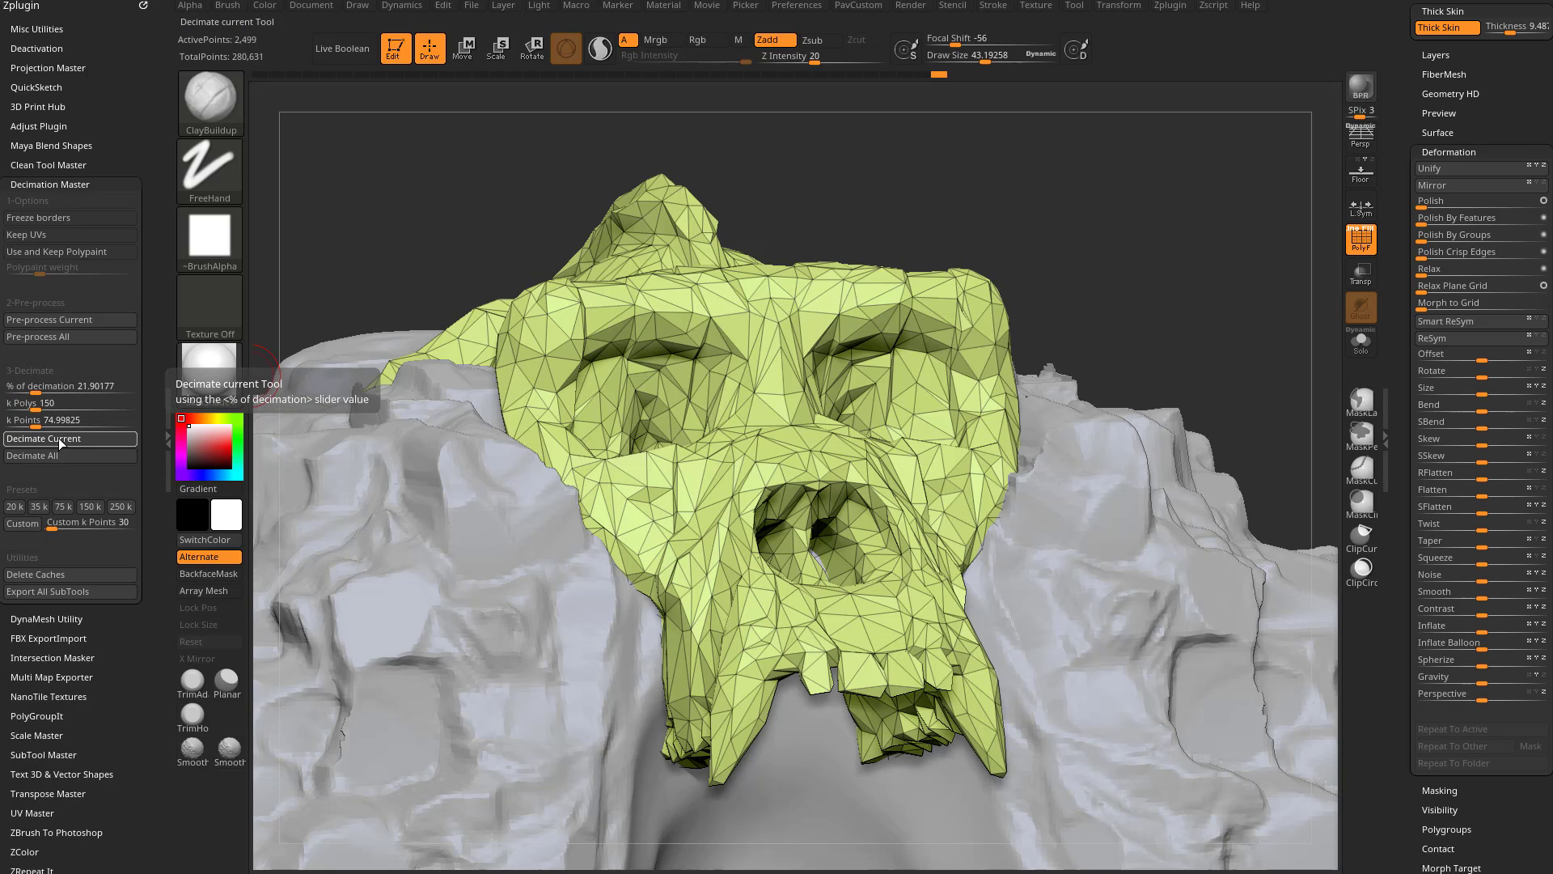
click(58, 439)
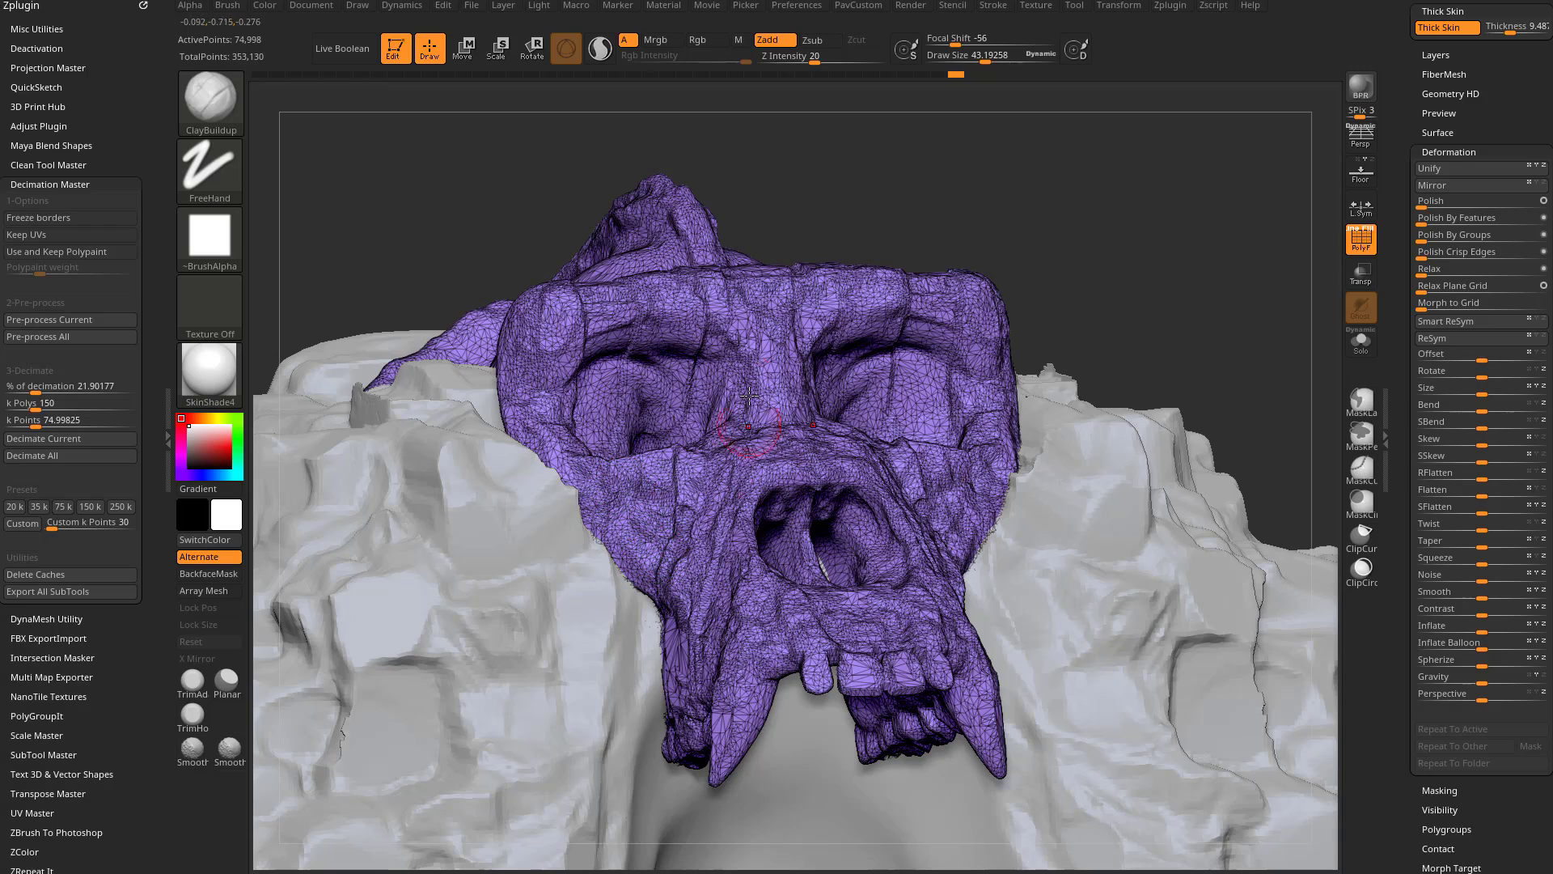
Step: Decimate the skull to 35 k polys for larger chipped facets
click(40, 403)
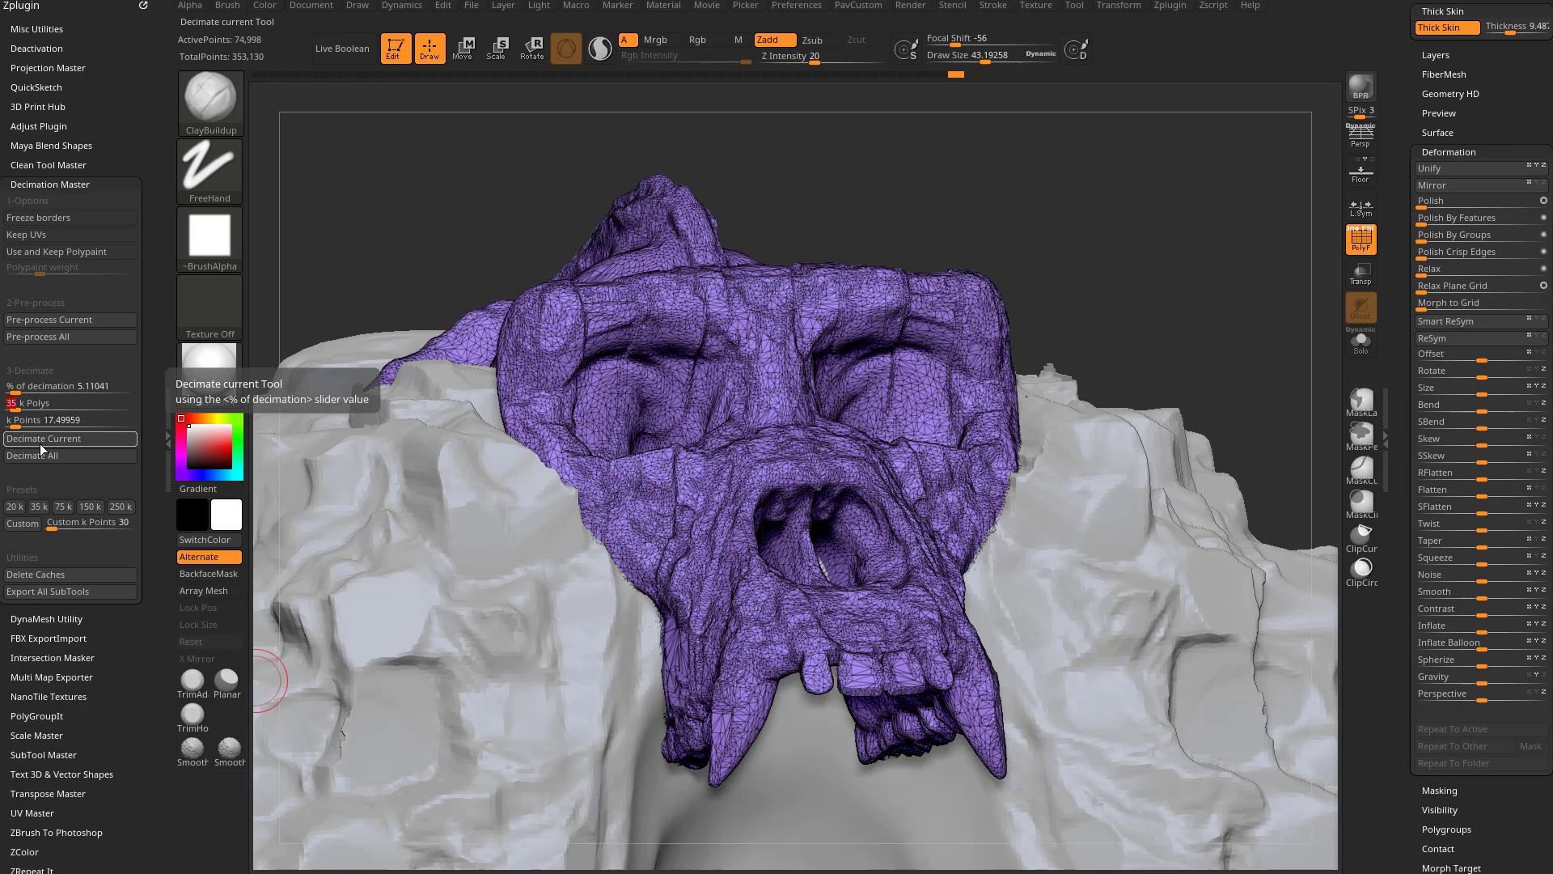
click(42, 439)
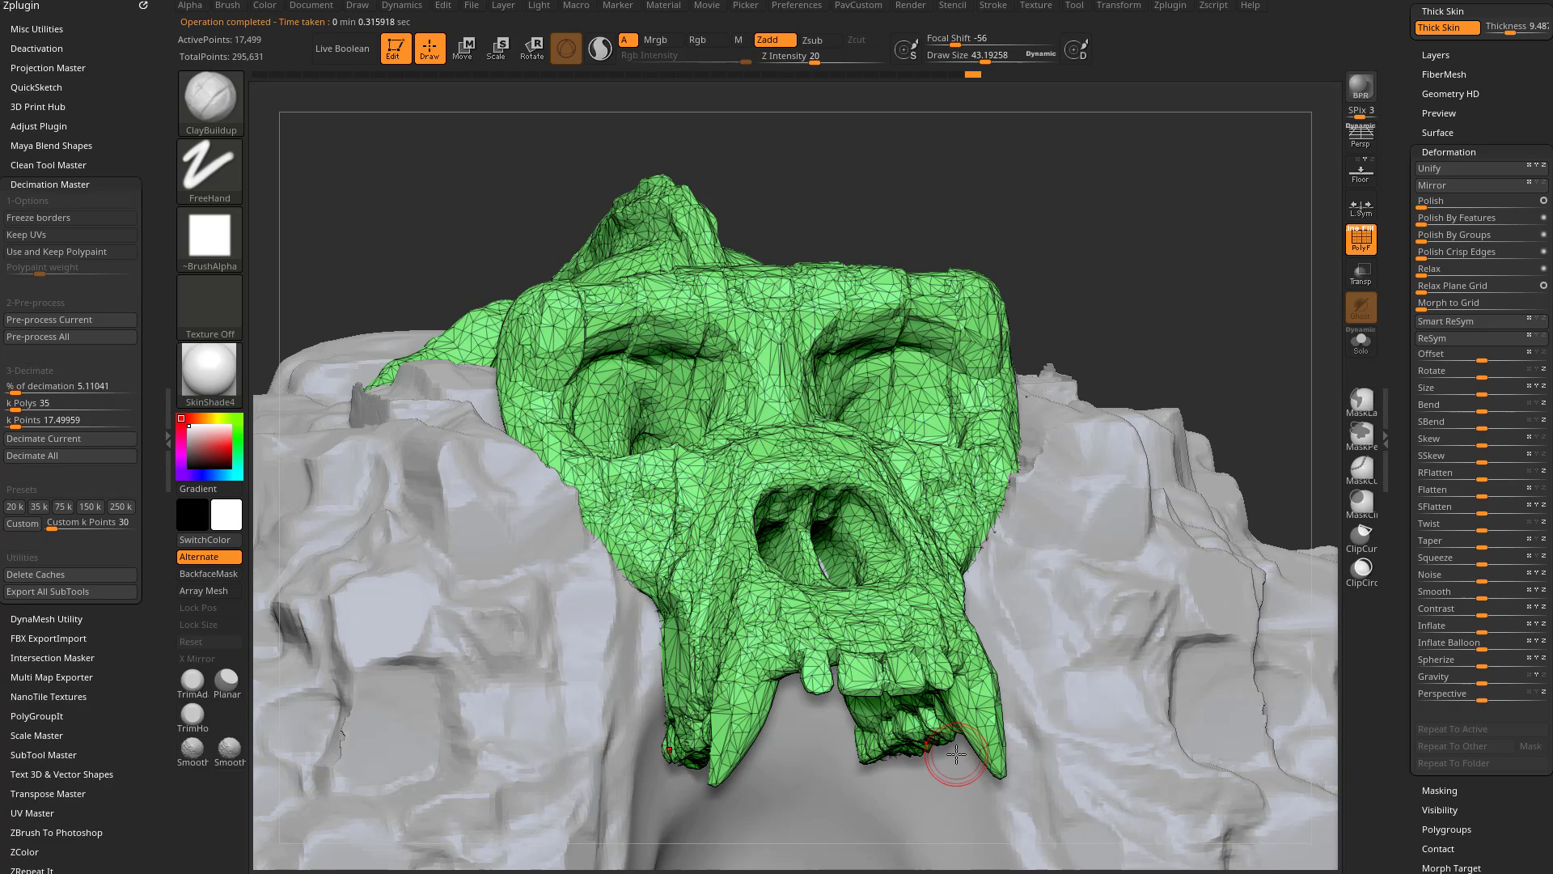
Step: Hide the polyframe and switch the material to MatCap Gray
click(1353, 252)
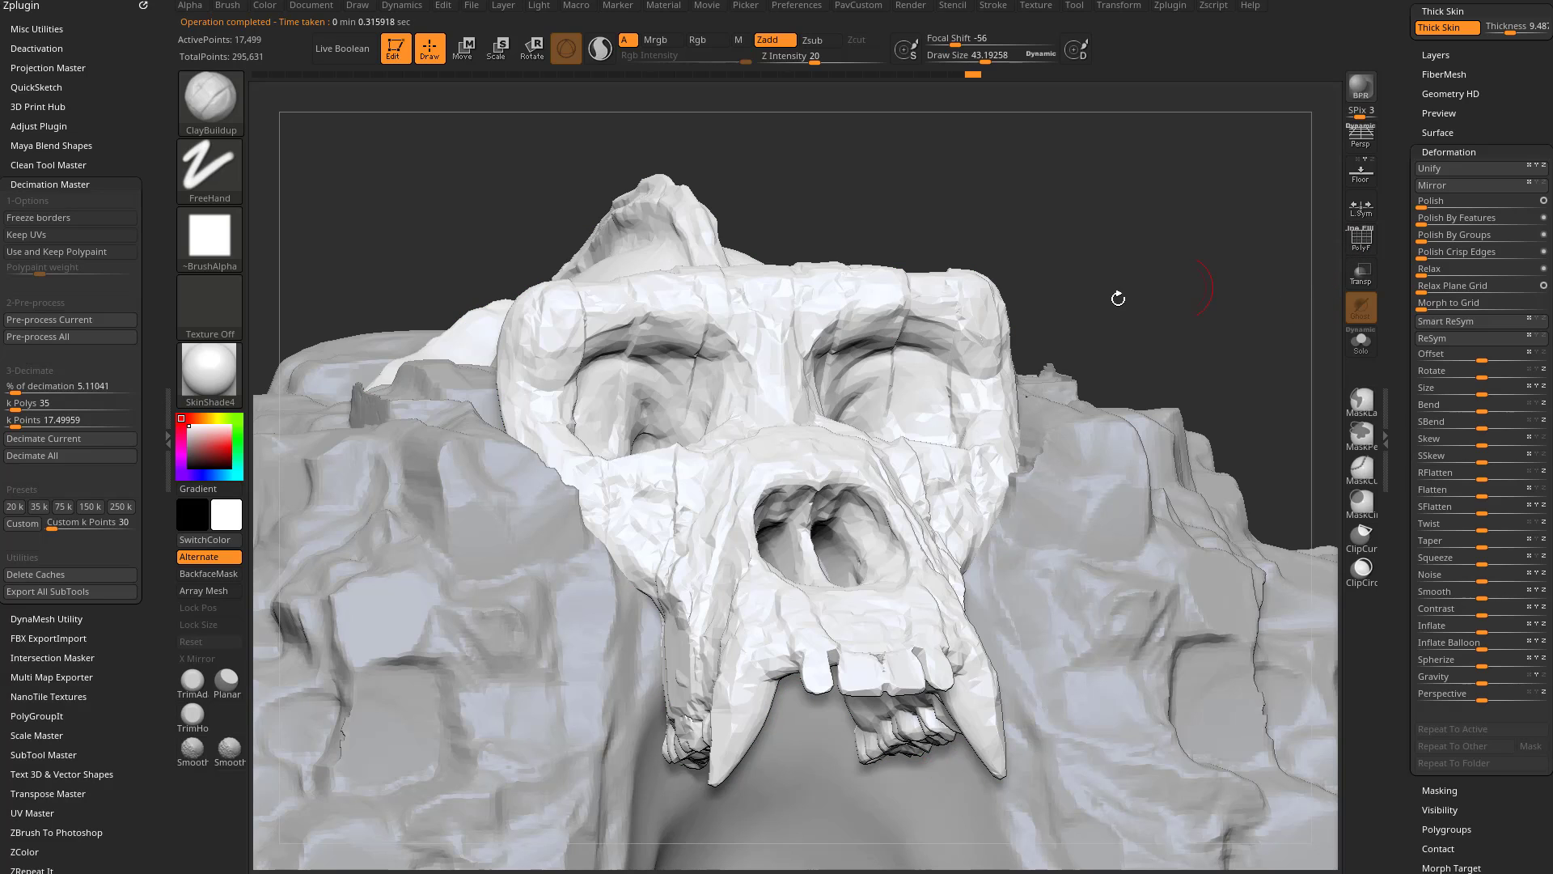
click(204, 368)
click(1094, 449)
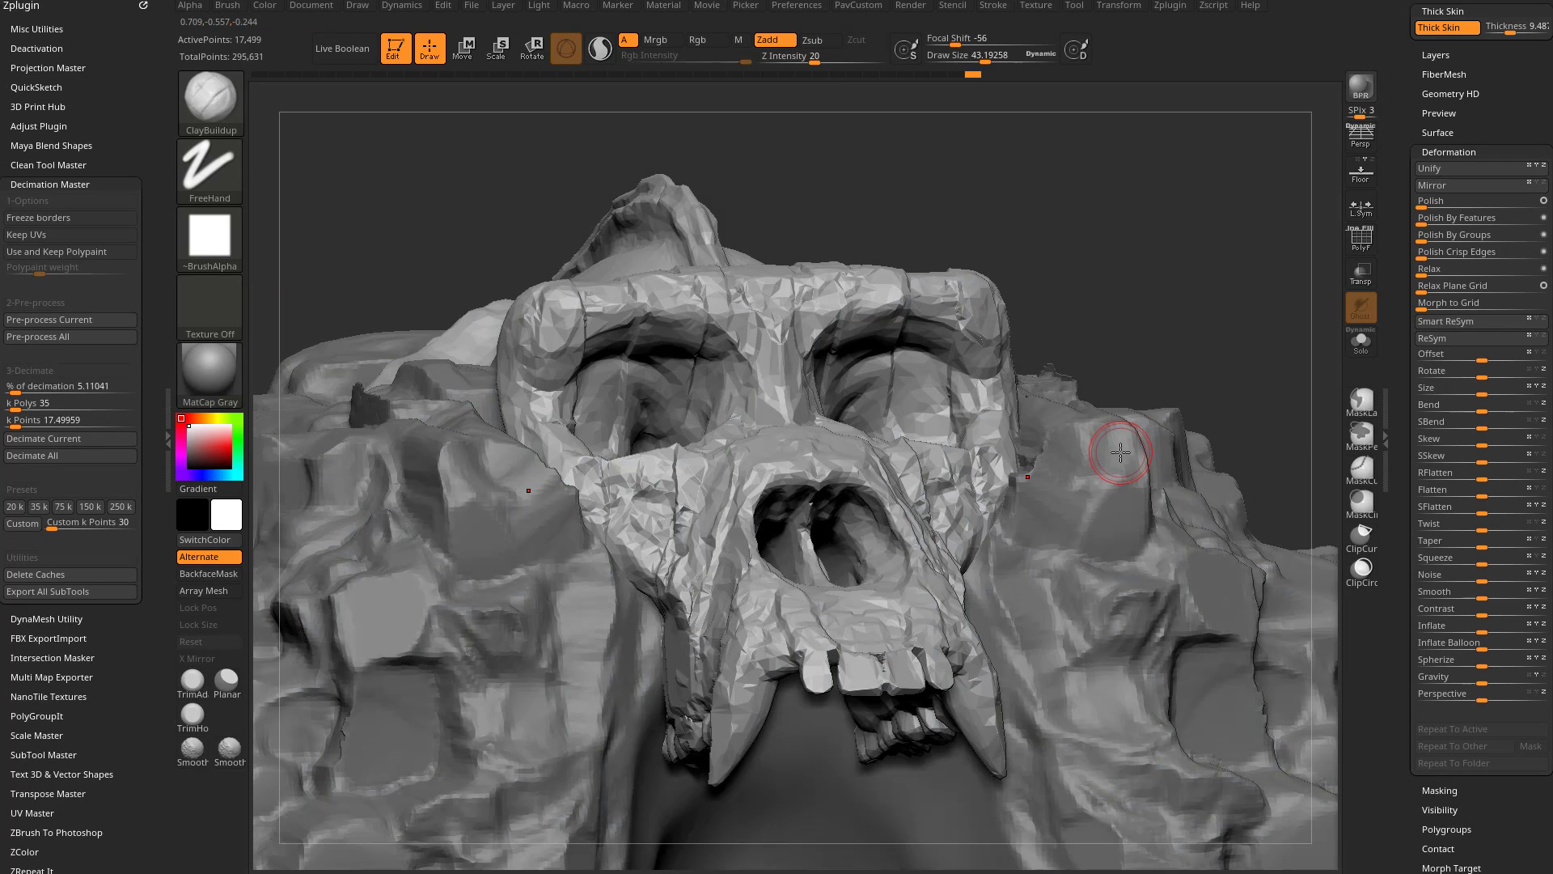
Step: Apply a slight positive Contrast deformation to sharpen the decimated skull's facets
scroll(1405, 455, down, 2)
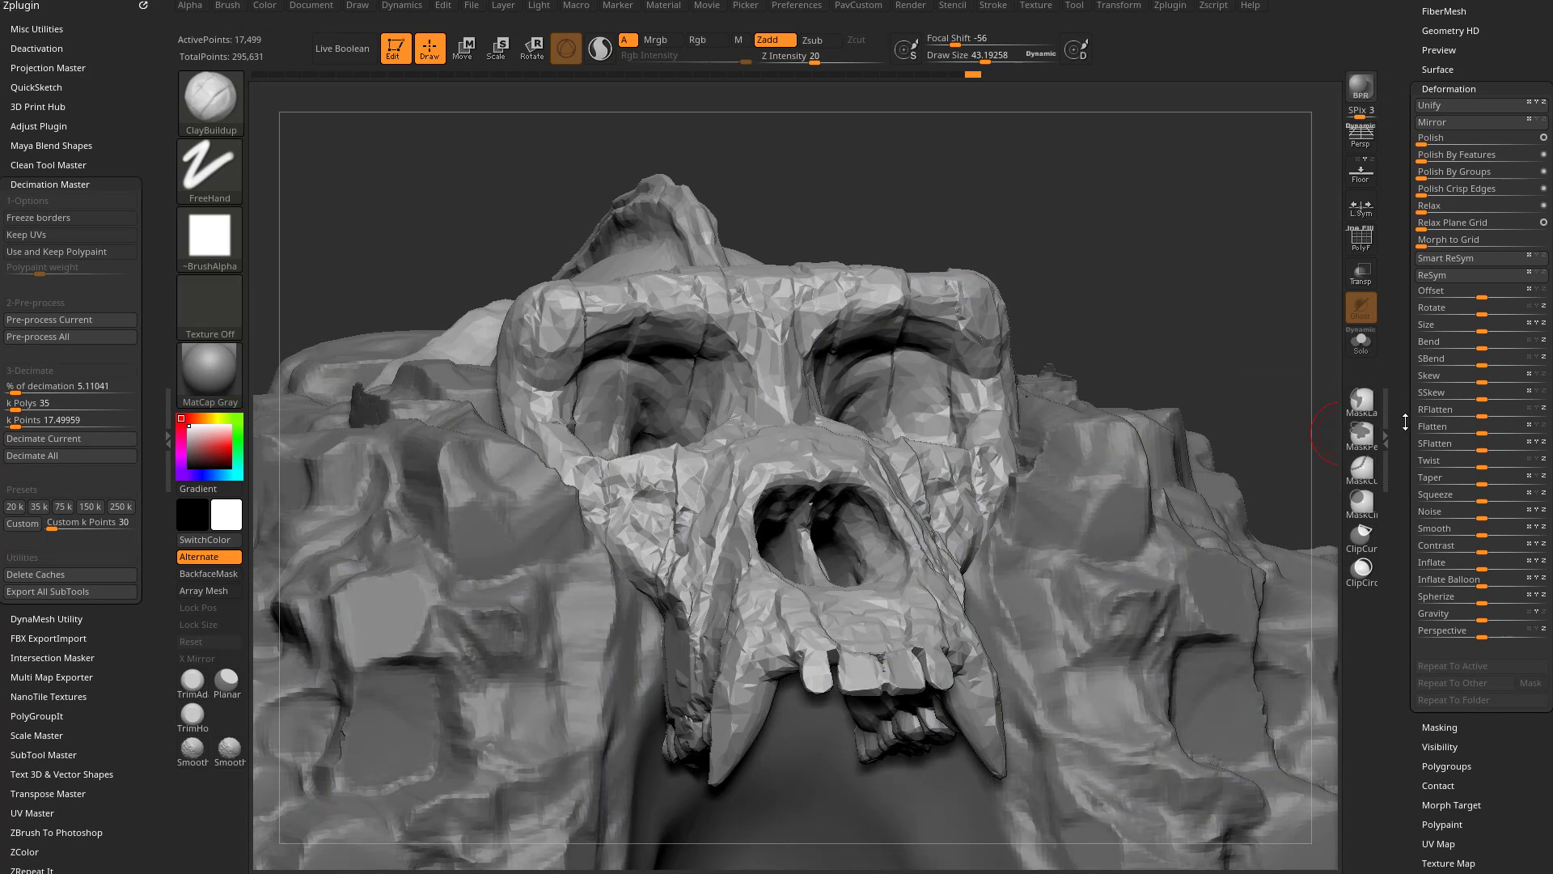
drag(1487, 550, 1483, 552)
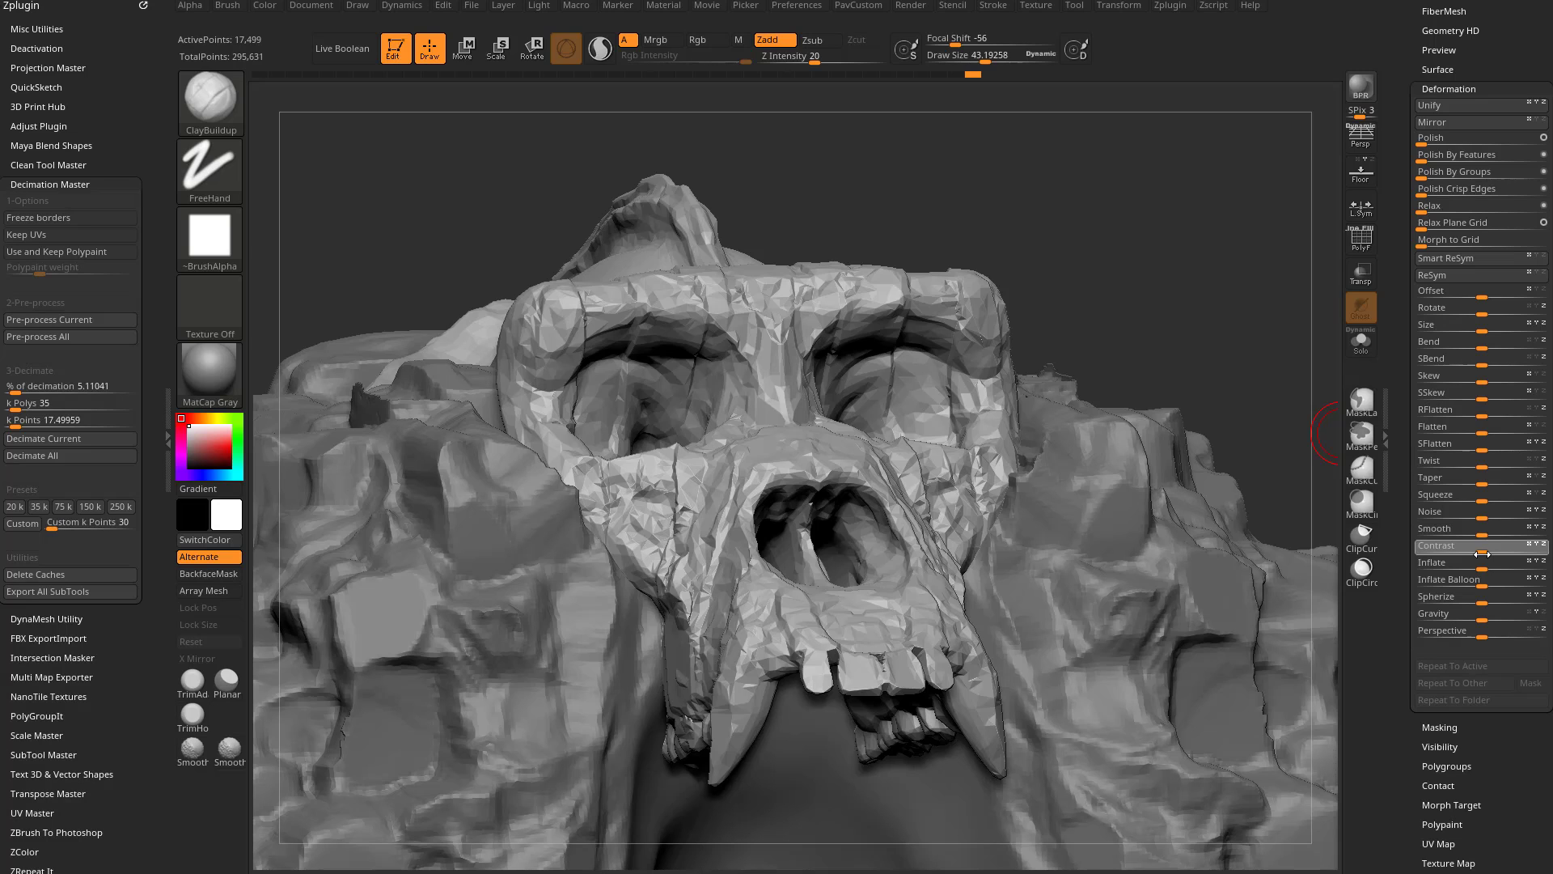
drag(1484, 552, 1491, 552)
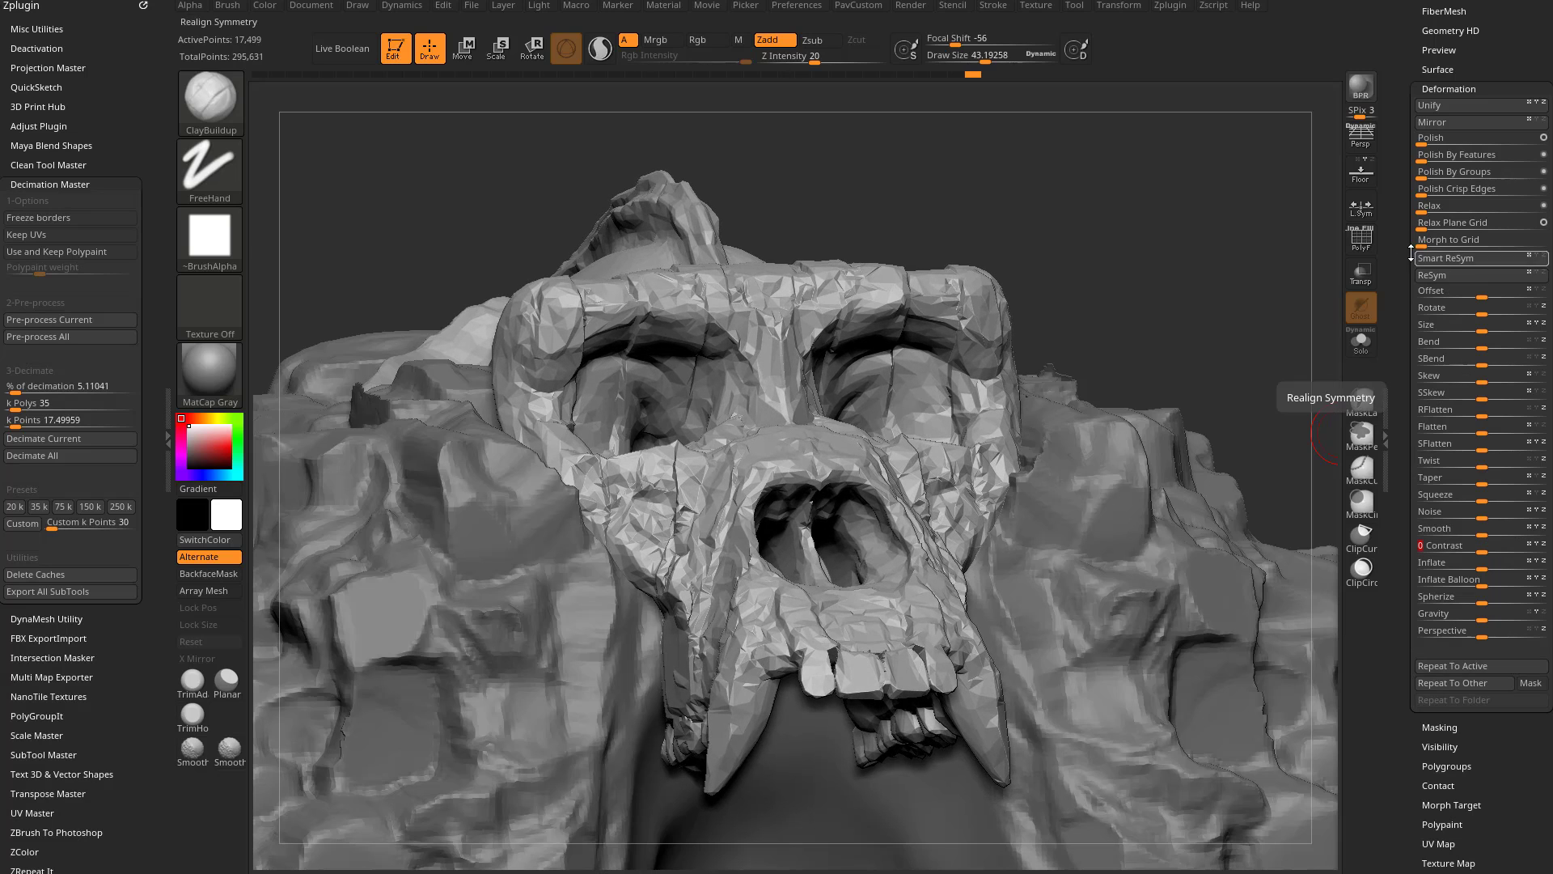
Step: Remesh the faceted skull with DynaMesh at resolution 328 and show its polyframe
drag(1401, 60, 1383, 373)
scroll(1383, 372, up, 5)
key(shift)
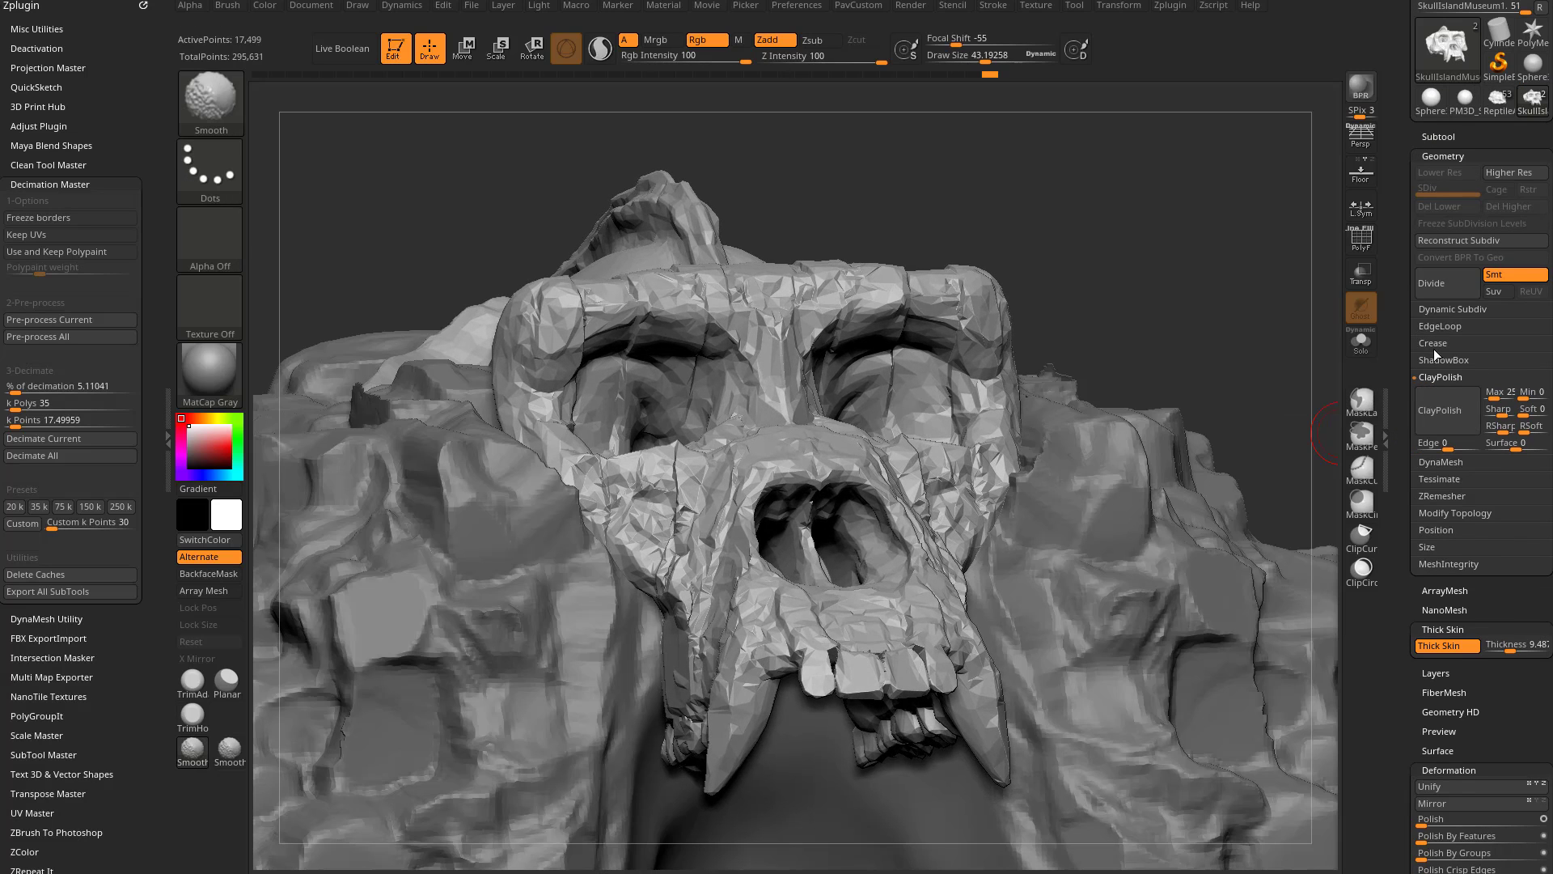
click(1441, 461)
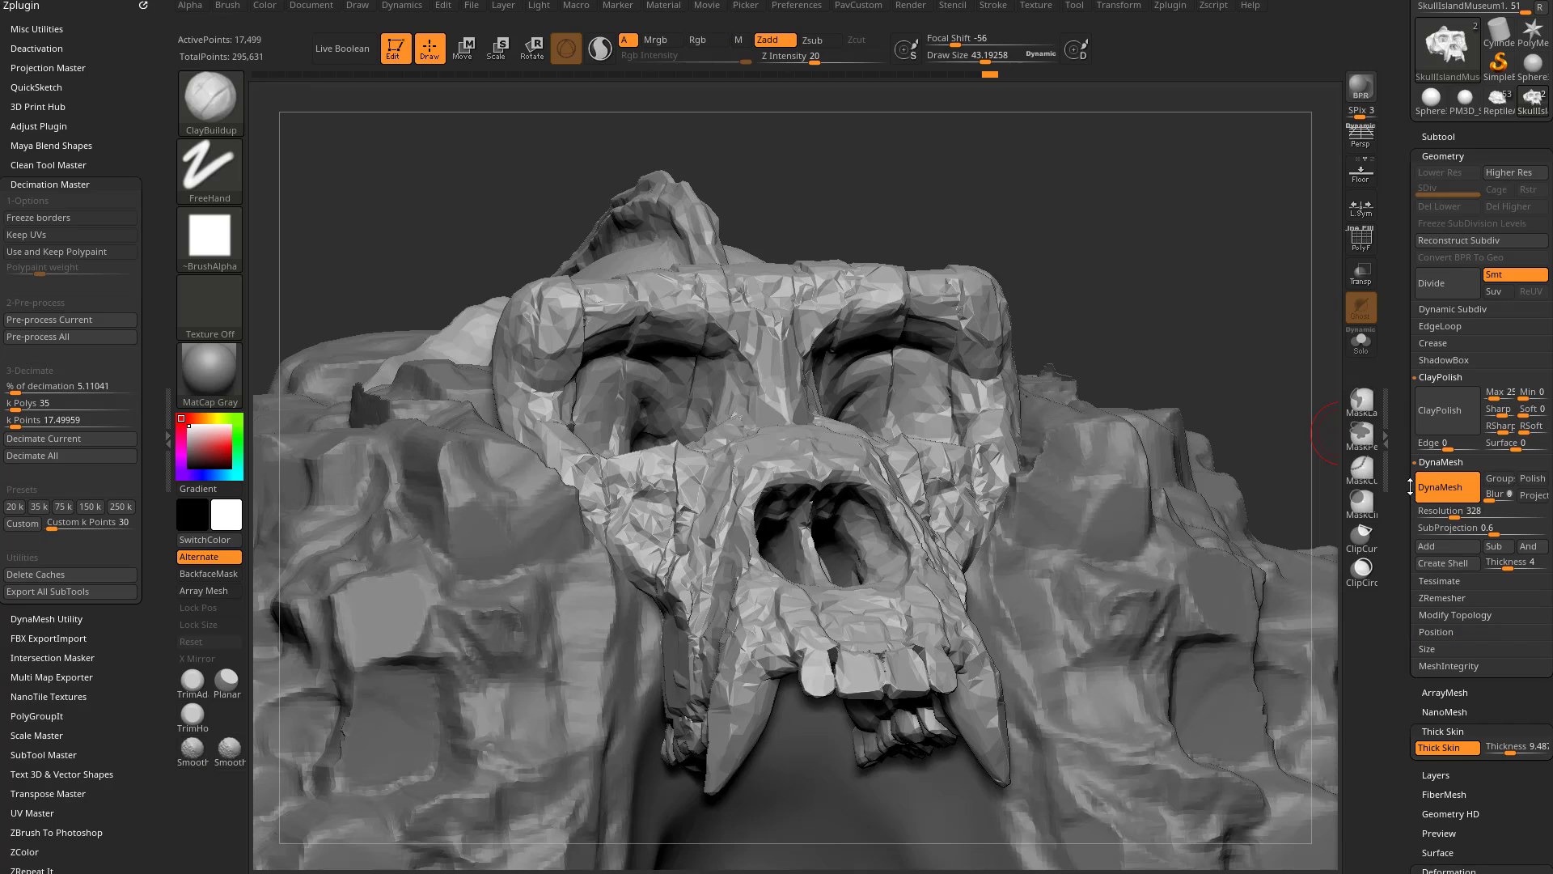
click(1442, 457)
key(ctrl)
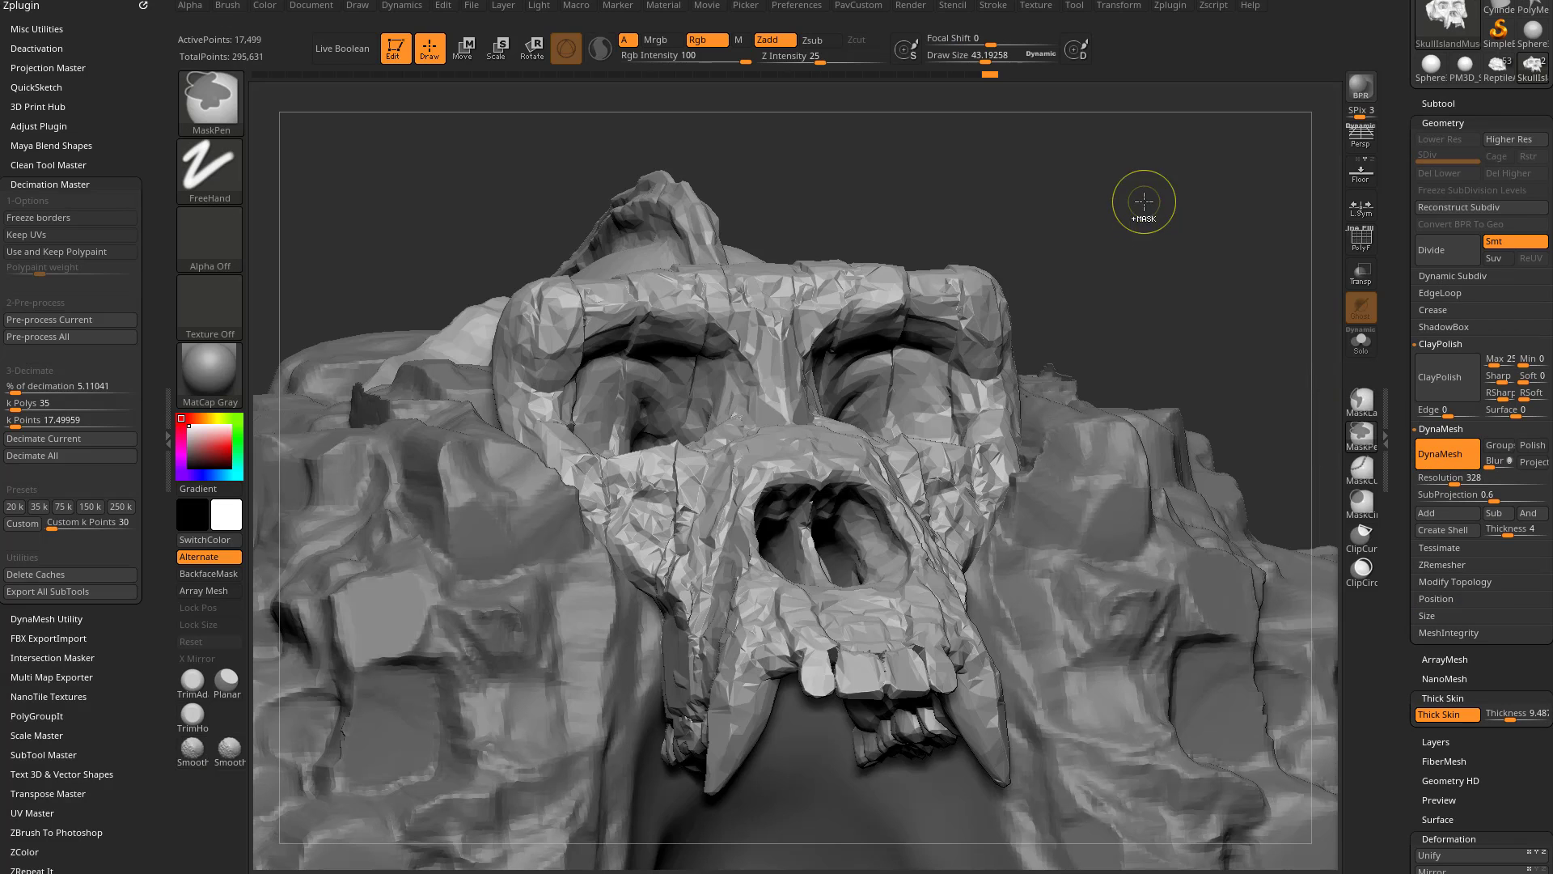
click(1357, 242)
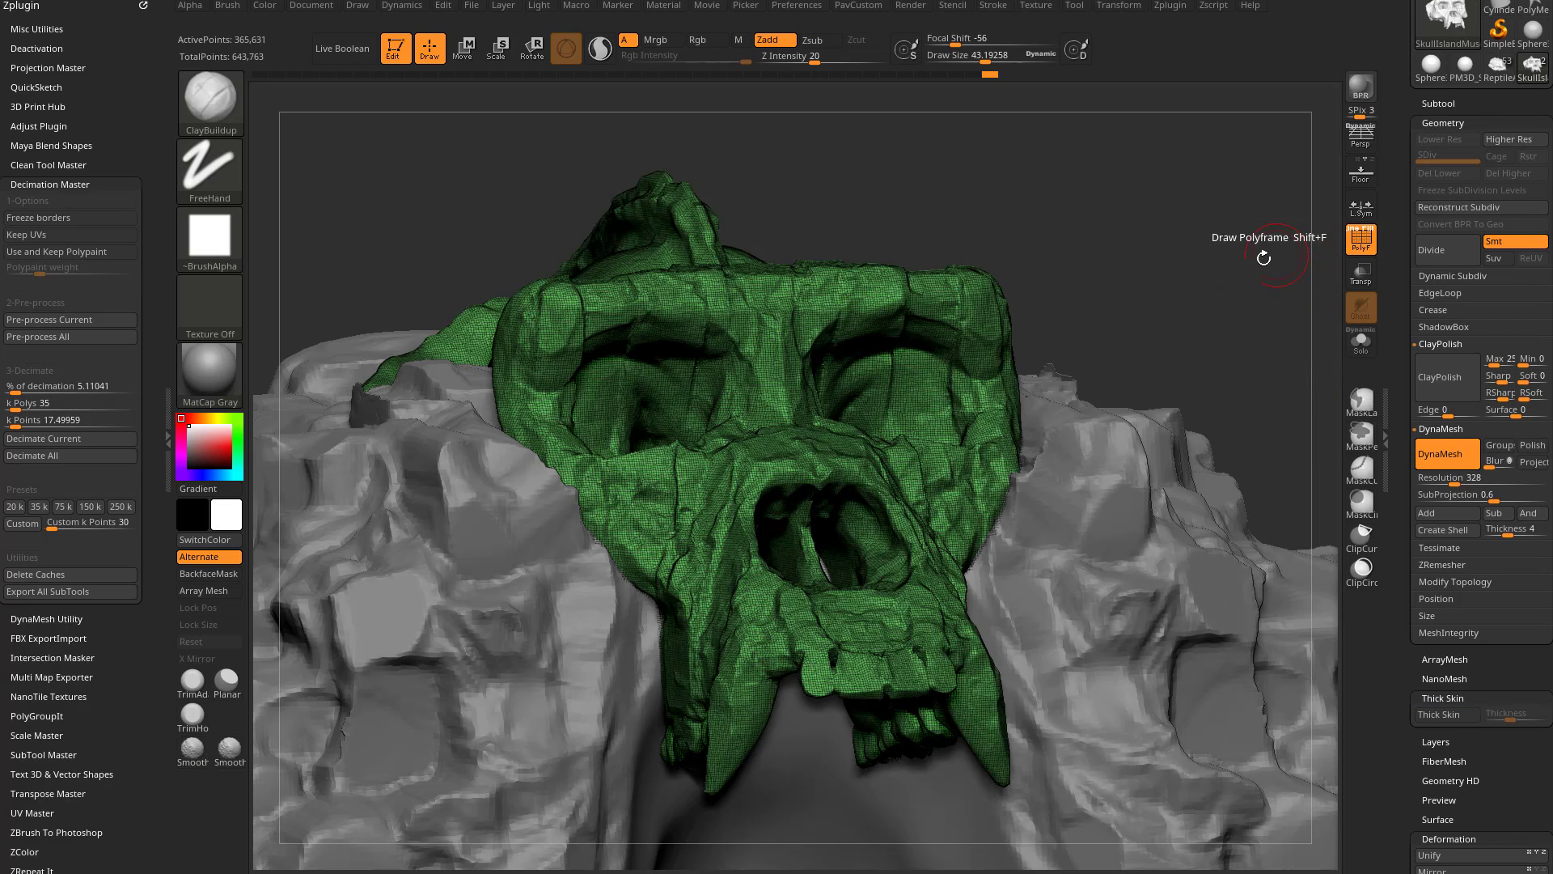
Step: Compare the skull's topology before and after the DynaMesh remesh by undoing and redoing it, and hide the polyframe
key(ctrl+z)
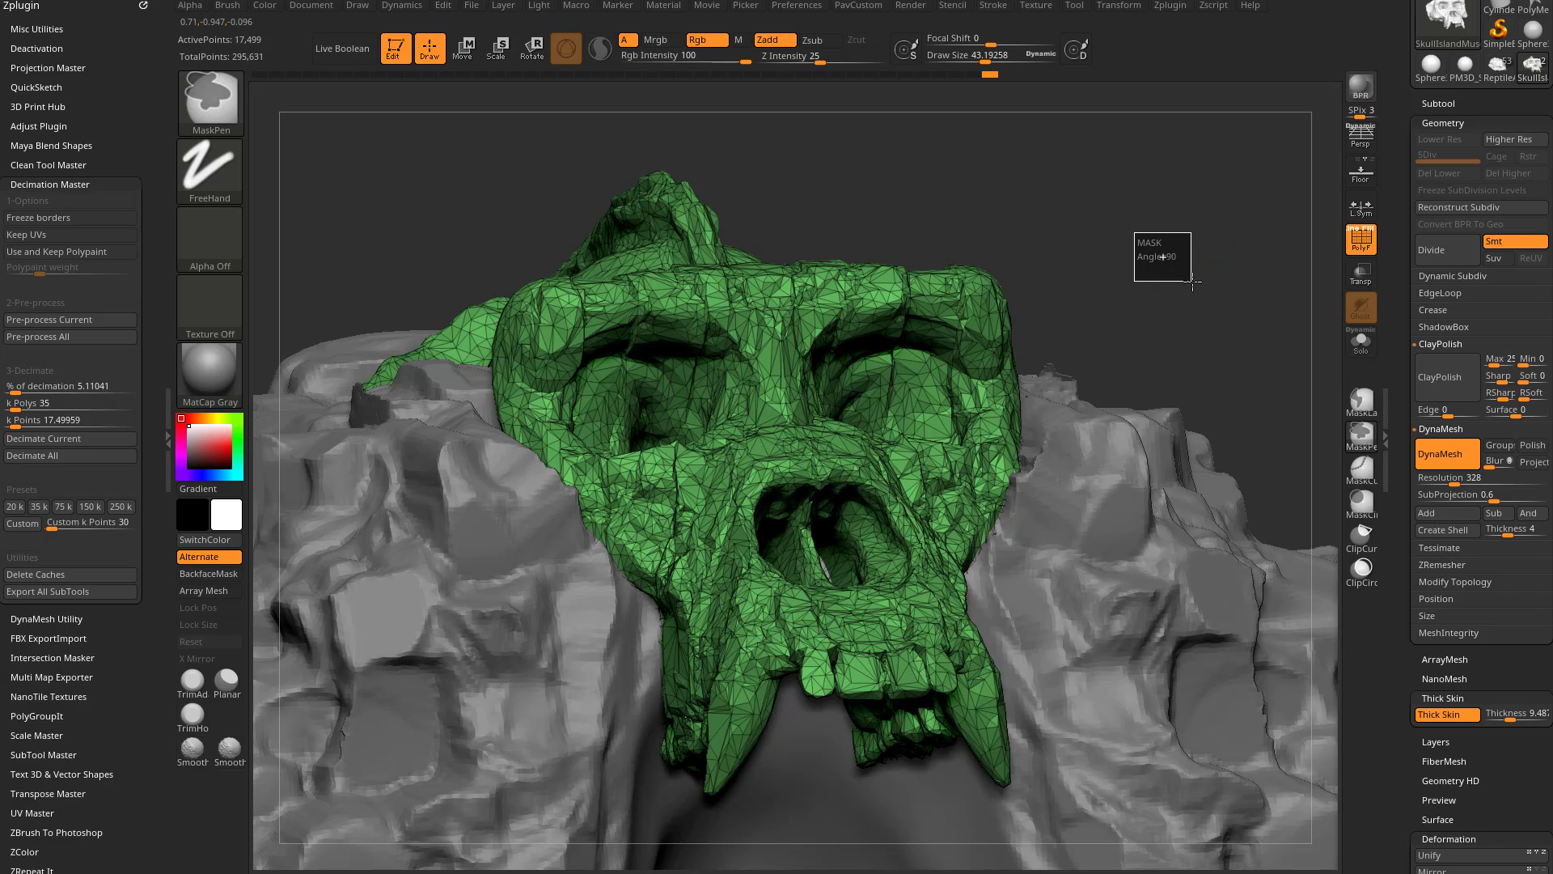
key(ctrl+shift+z)
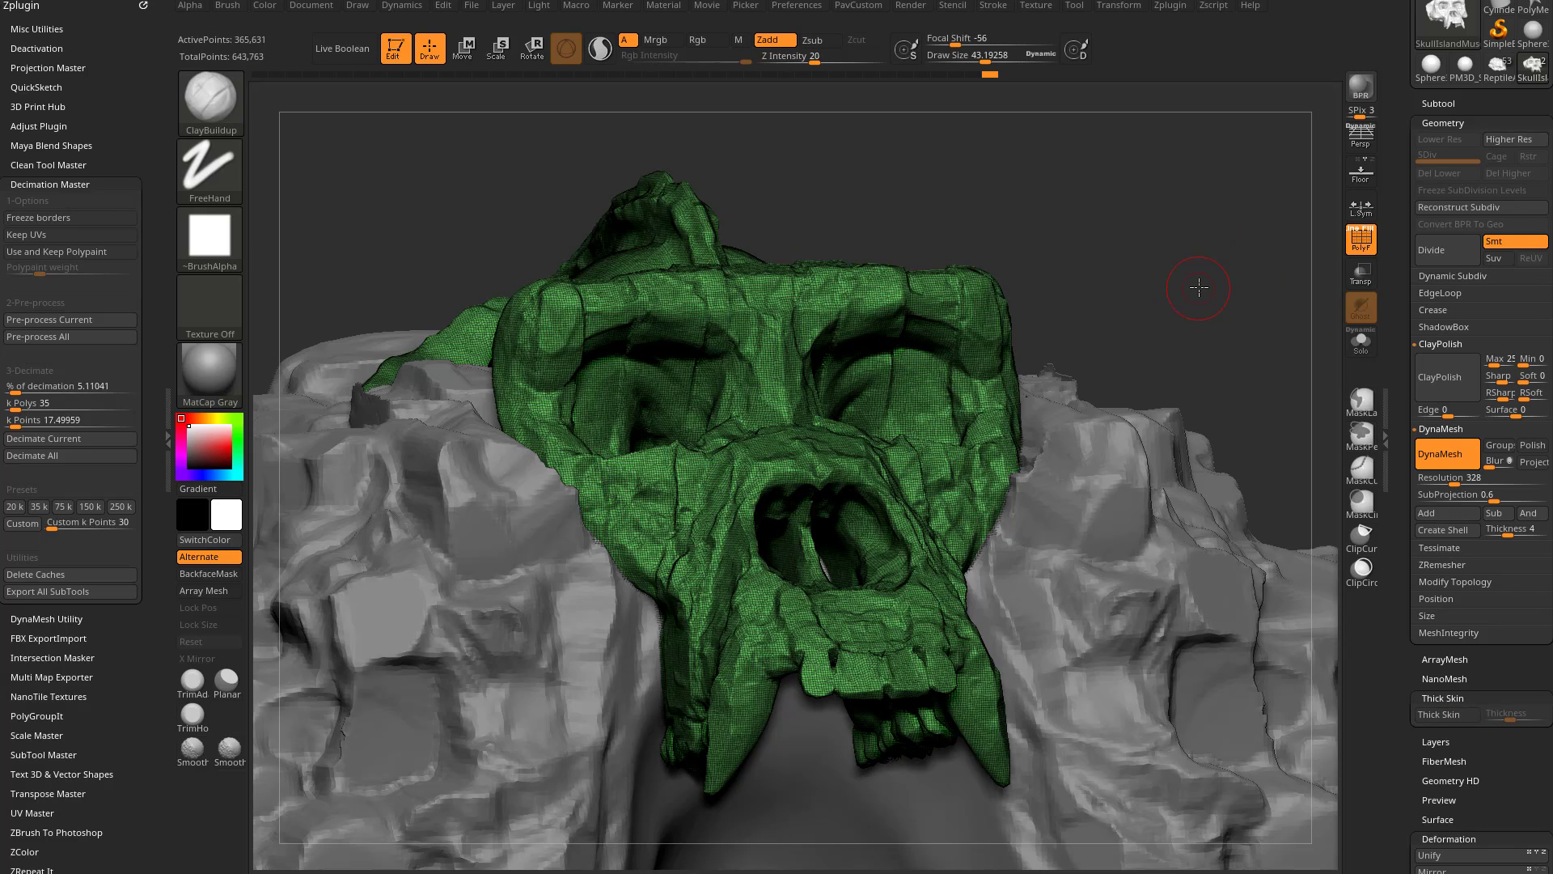
shift+drag(1016, 269, 1187, 302)
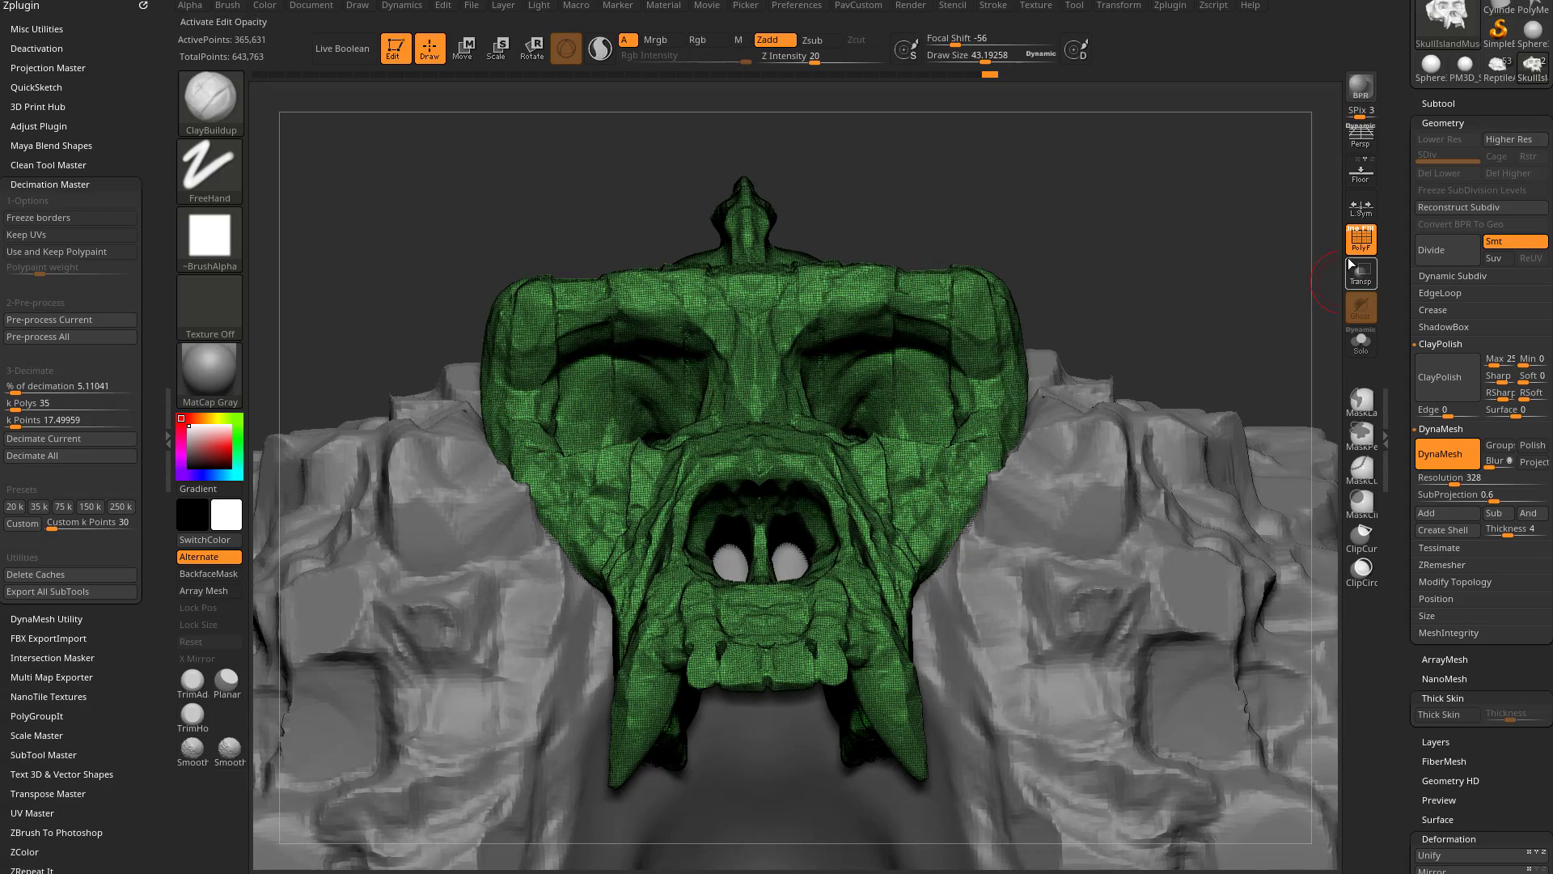
key(shift+f)
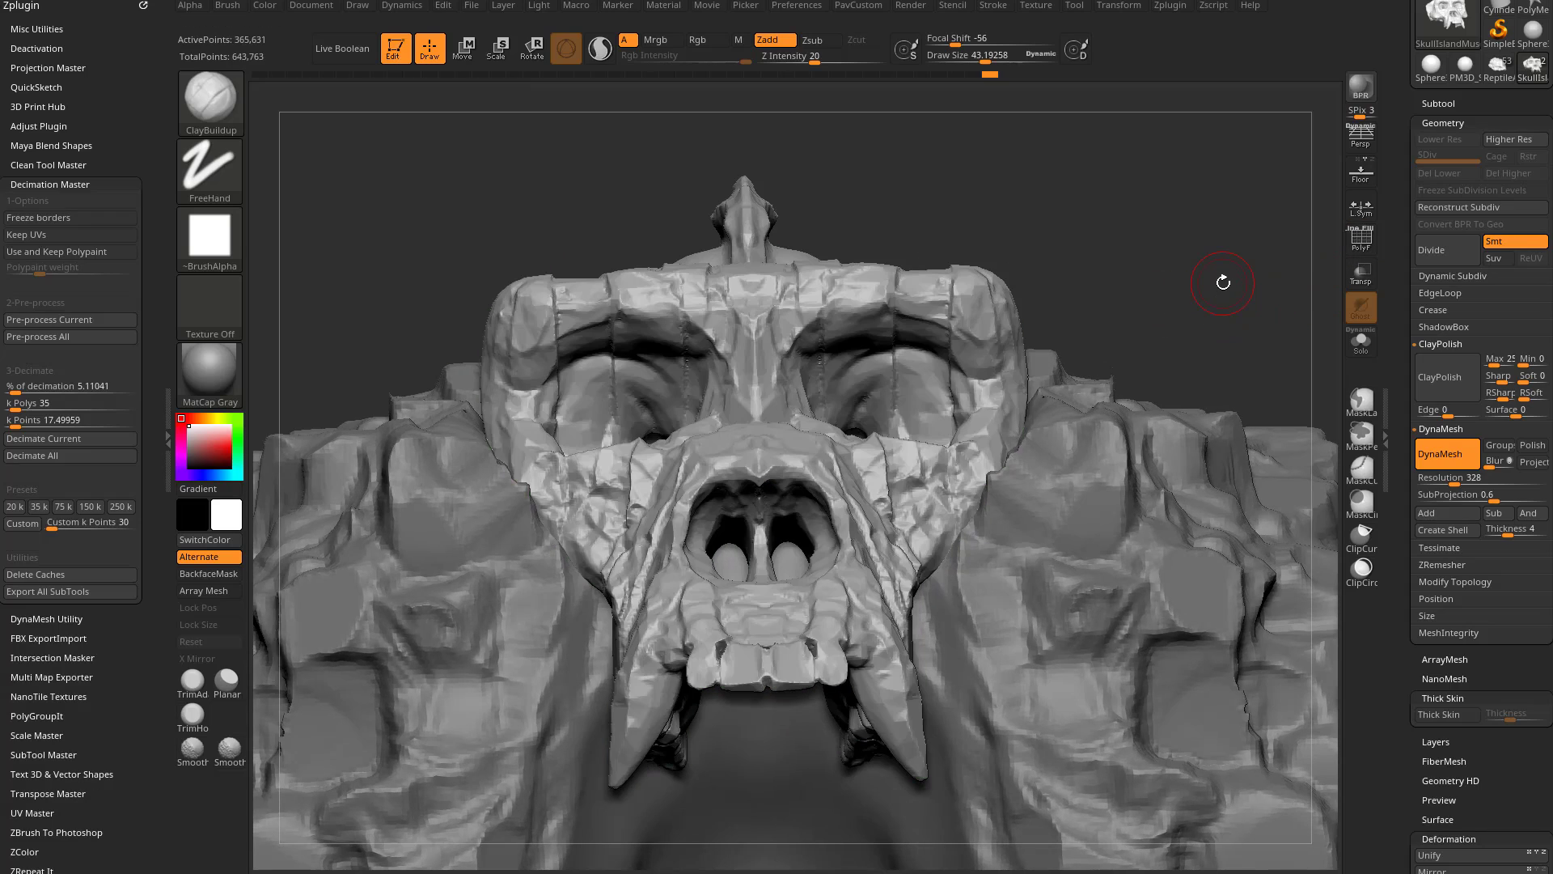
drag(1177, 233, 1146, 266)
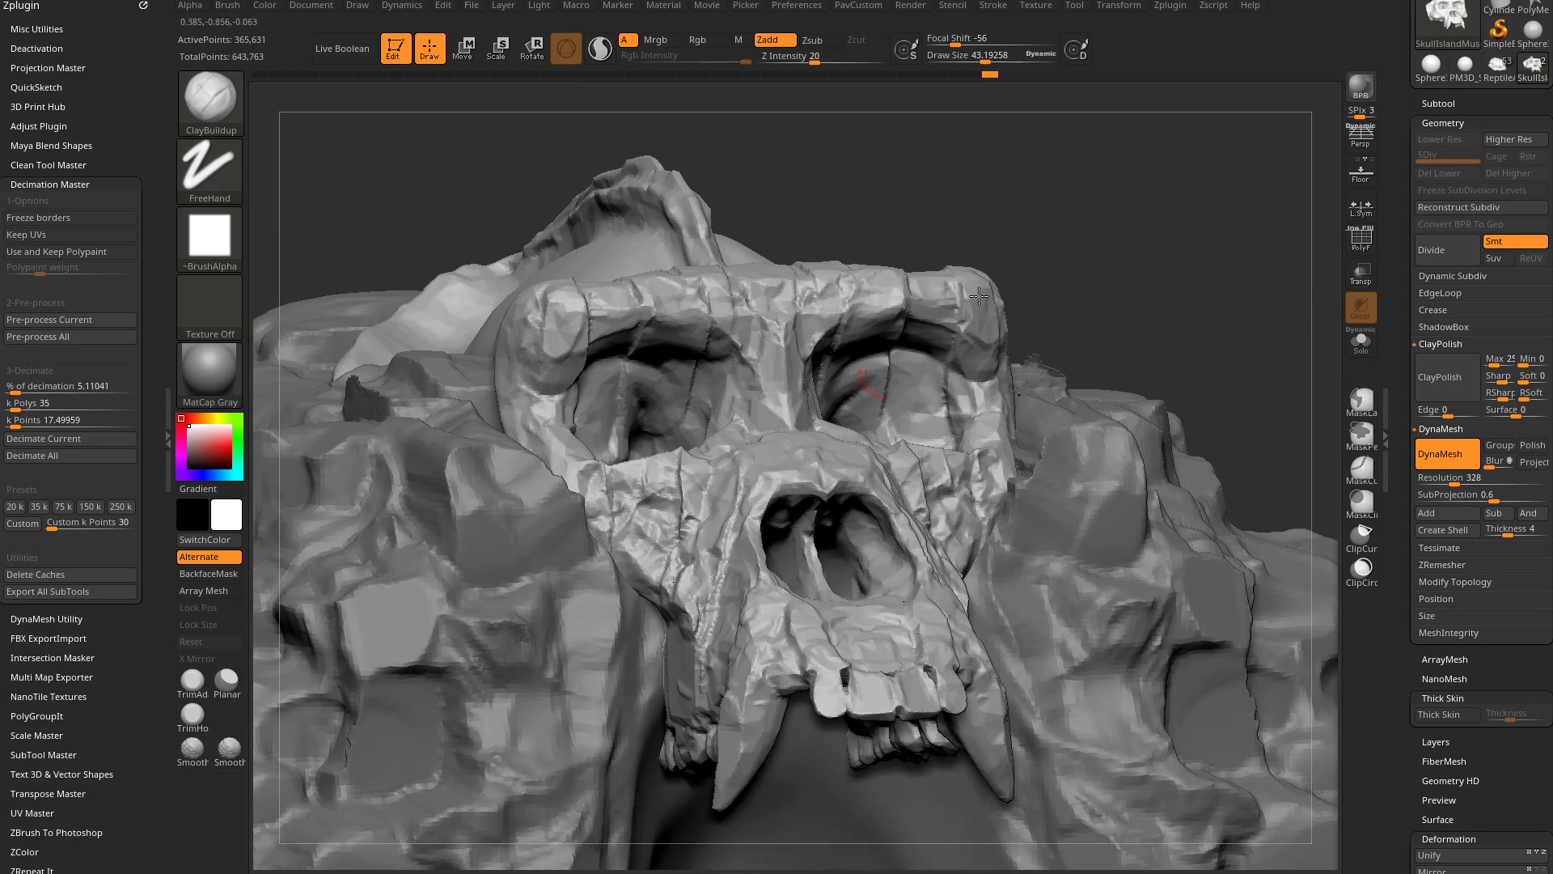
drag(1051, 252, 1151, 295)
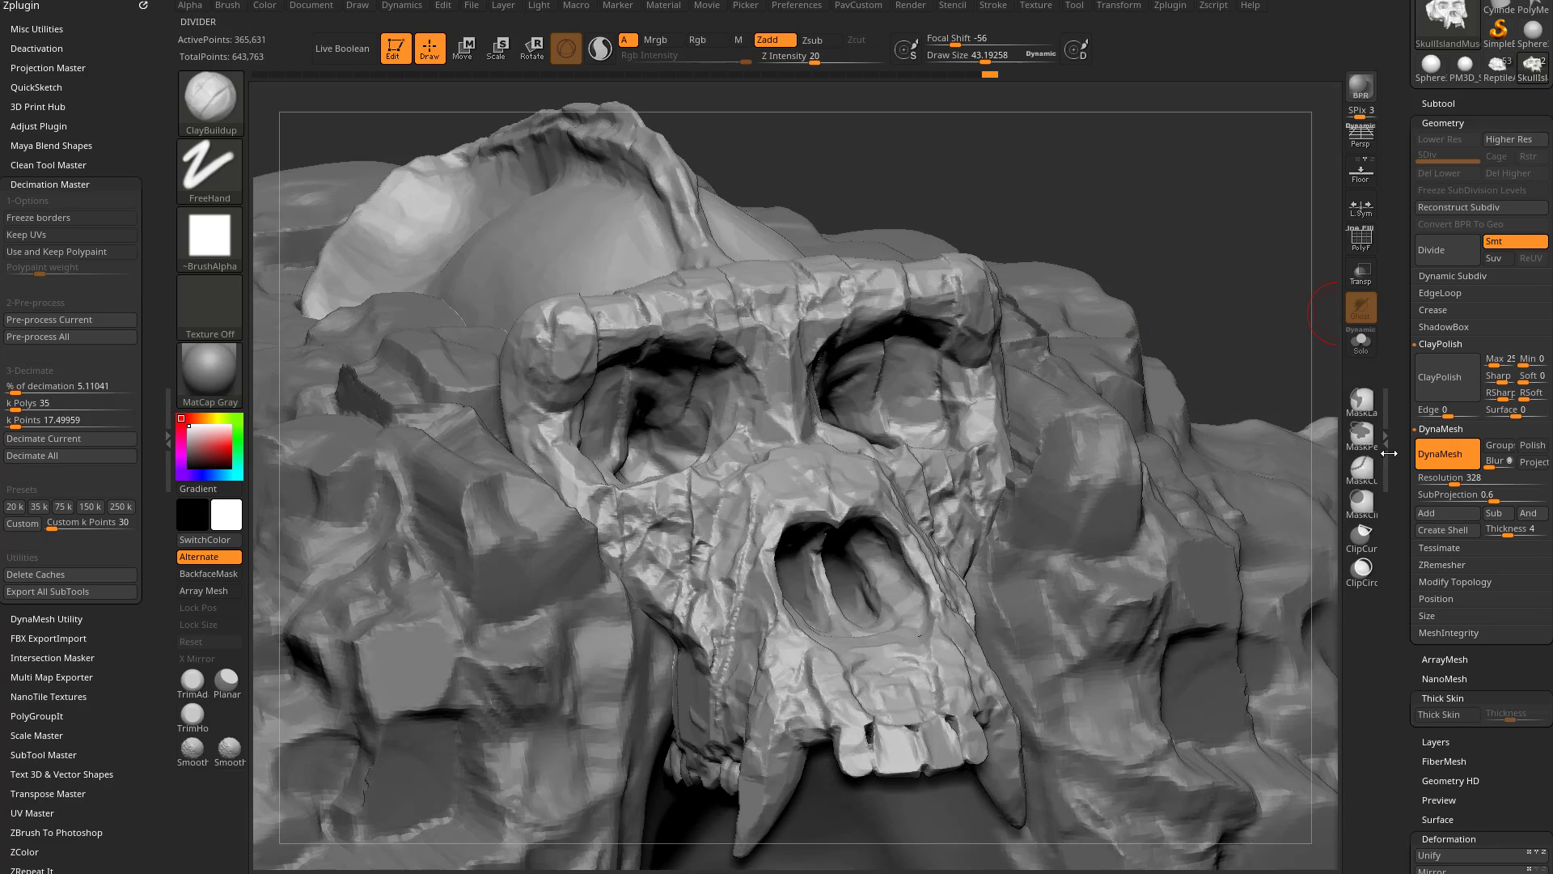
Step: Enable Thick Skin at a thickness of about 2.55 and sculpt pitted rock texture over the skull's cheeks and brow using ClayBuildup with Alpha 23
scroll(1412, 477, down, 3)
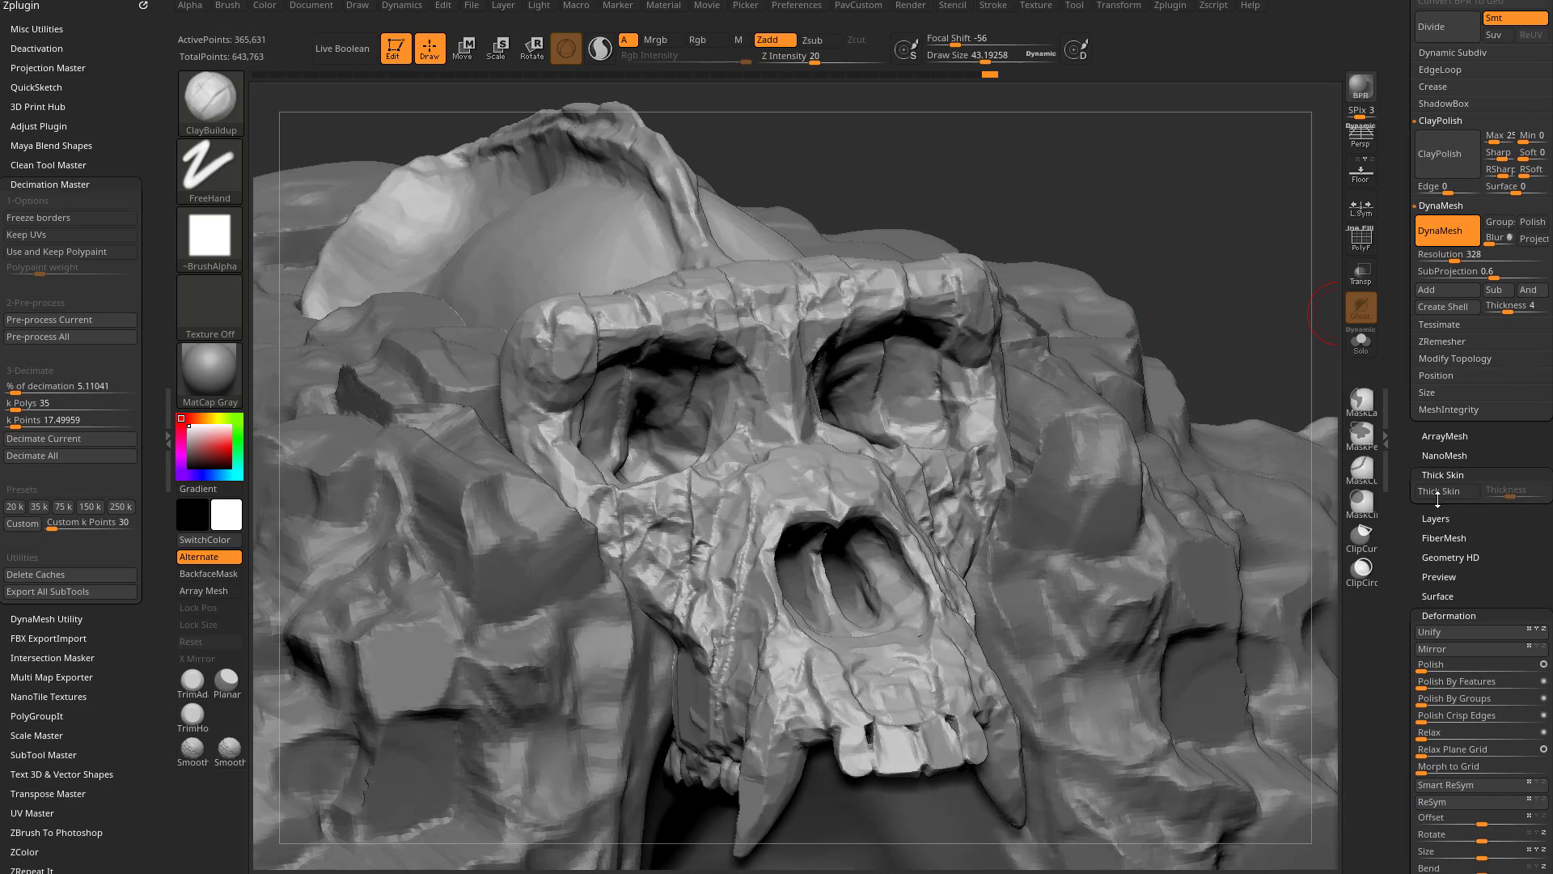
drag(1500, 495, 1511, 514)
click(210, 239)
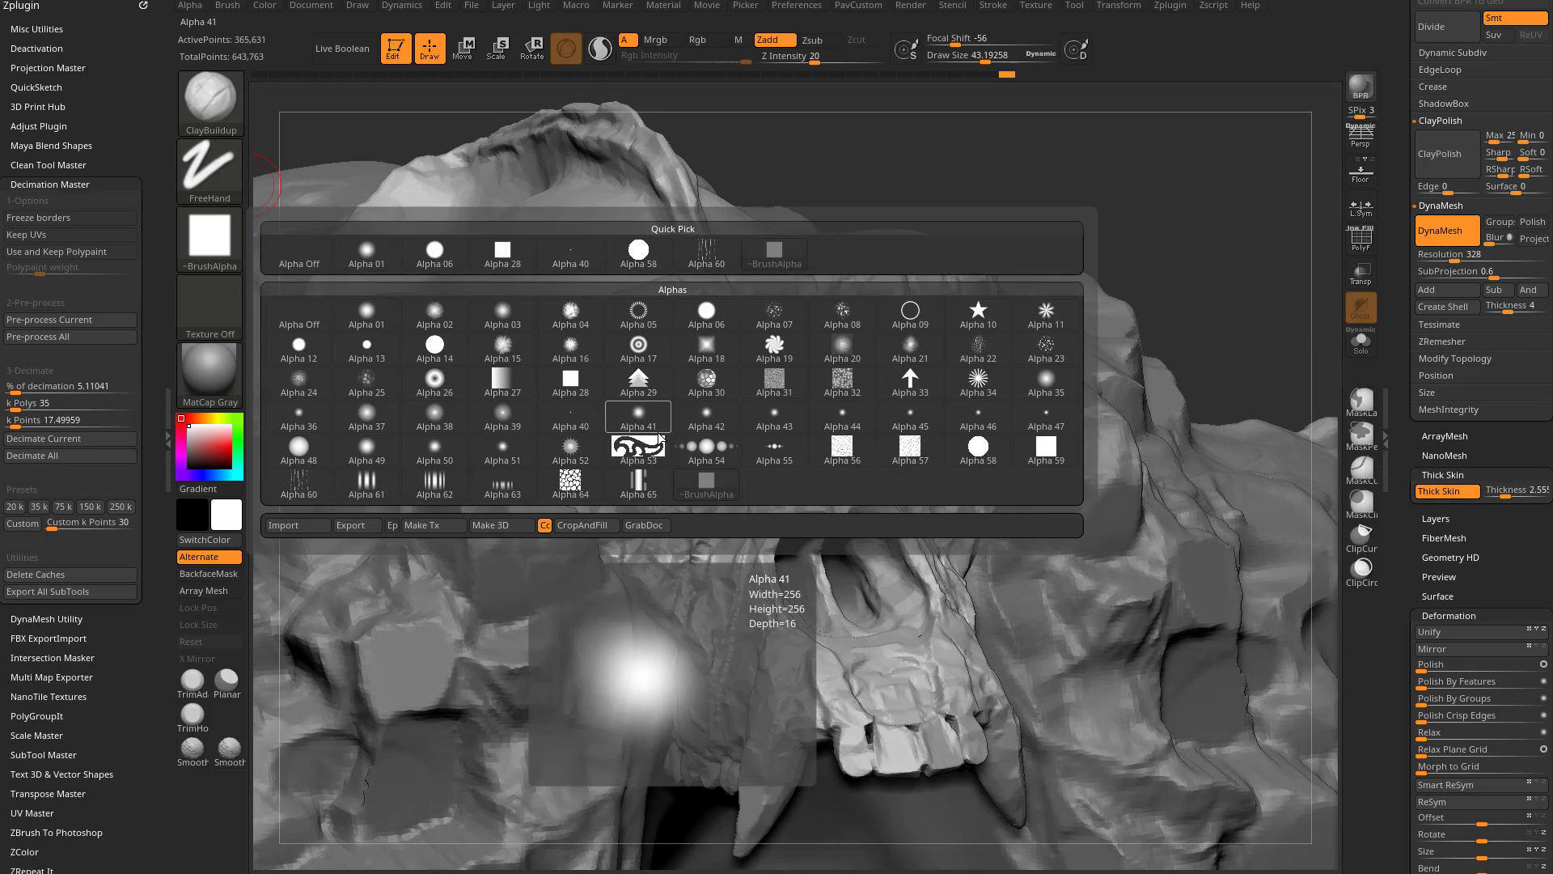
click(366, 484)
click(1046, 348)
key(ctrl+z)
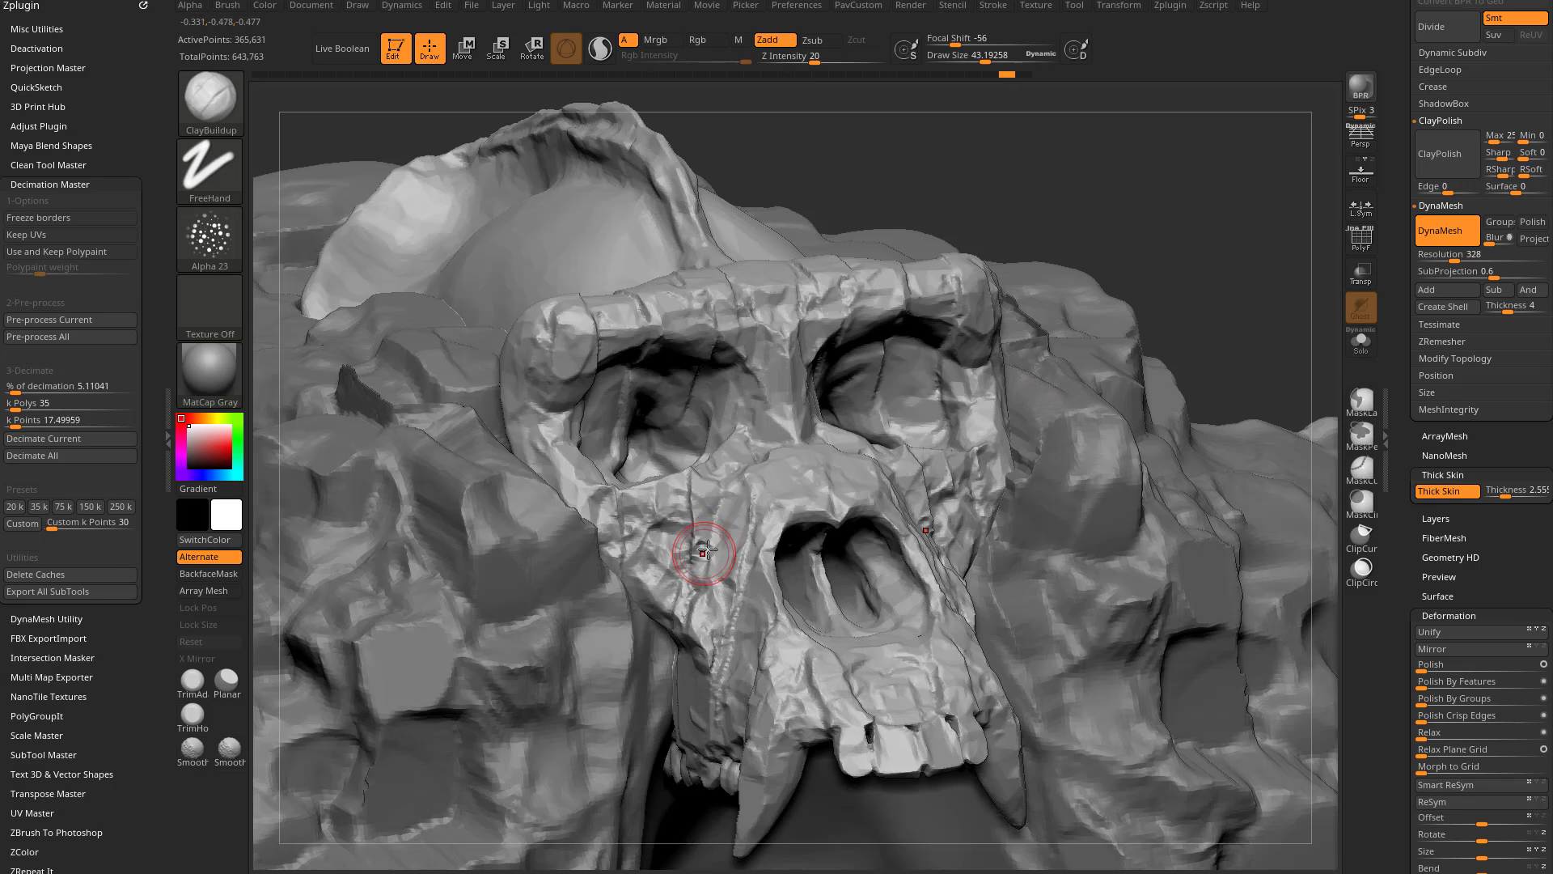
drag(683, 516, 772, 453)
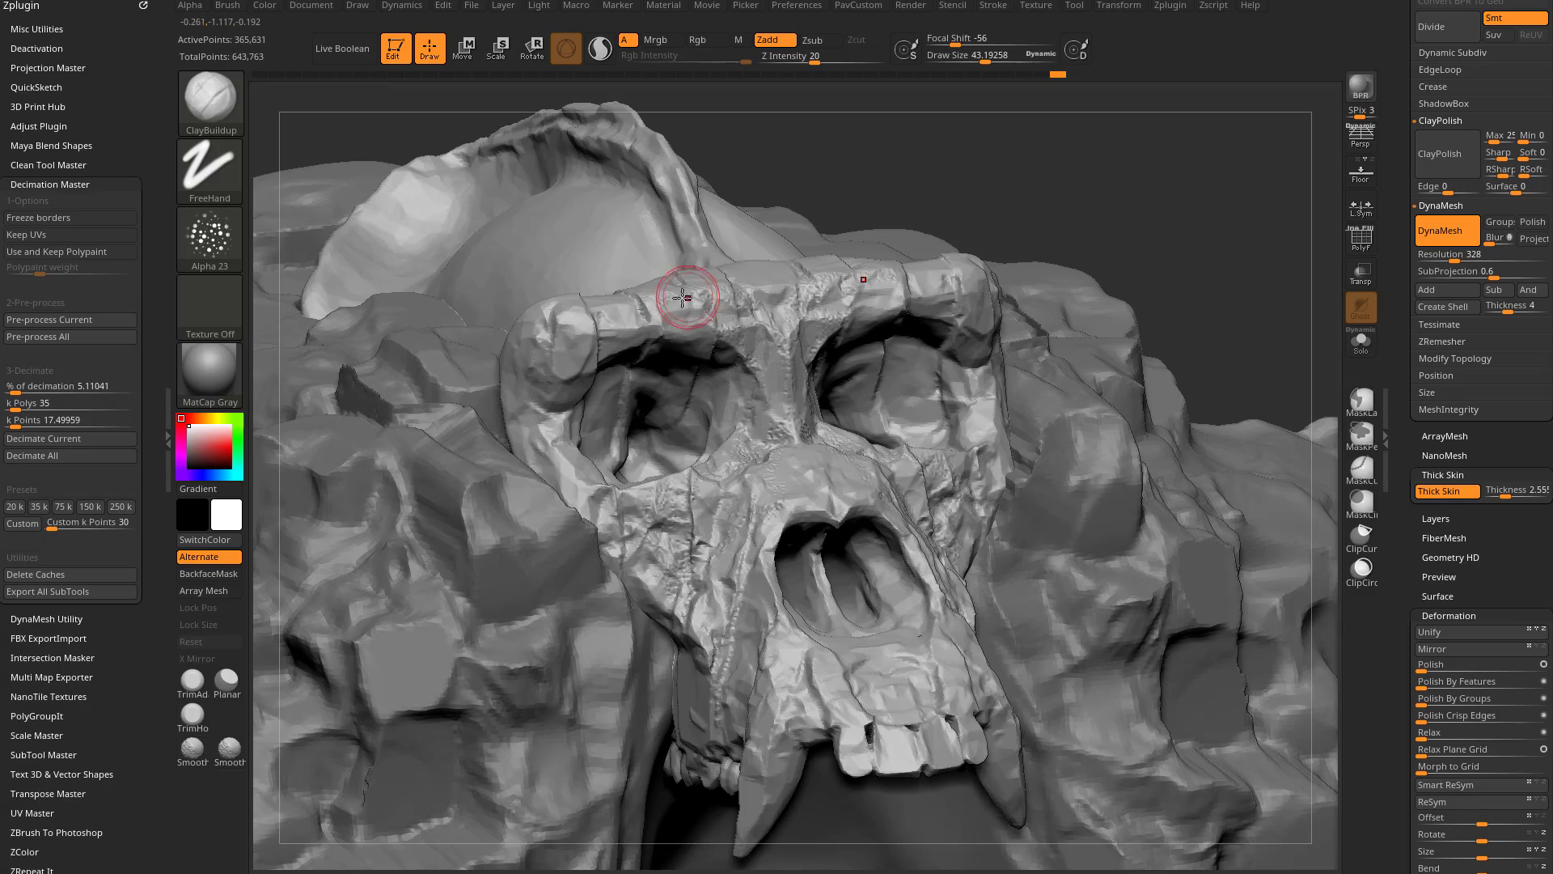
mouse_move(659, 309)
mouse_down()
mouse_move(564, 445)
mouse_move(676, 578)
mouse_up()
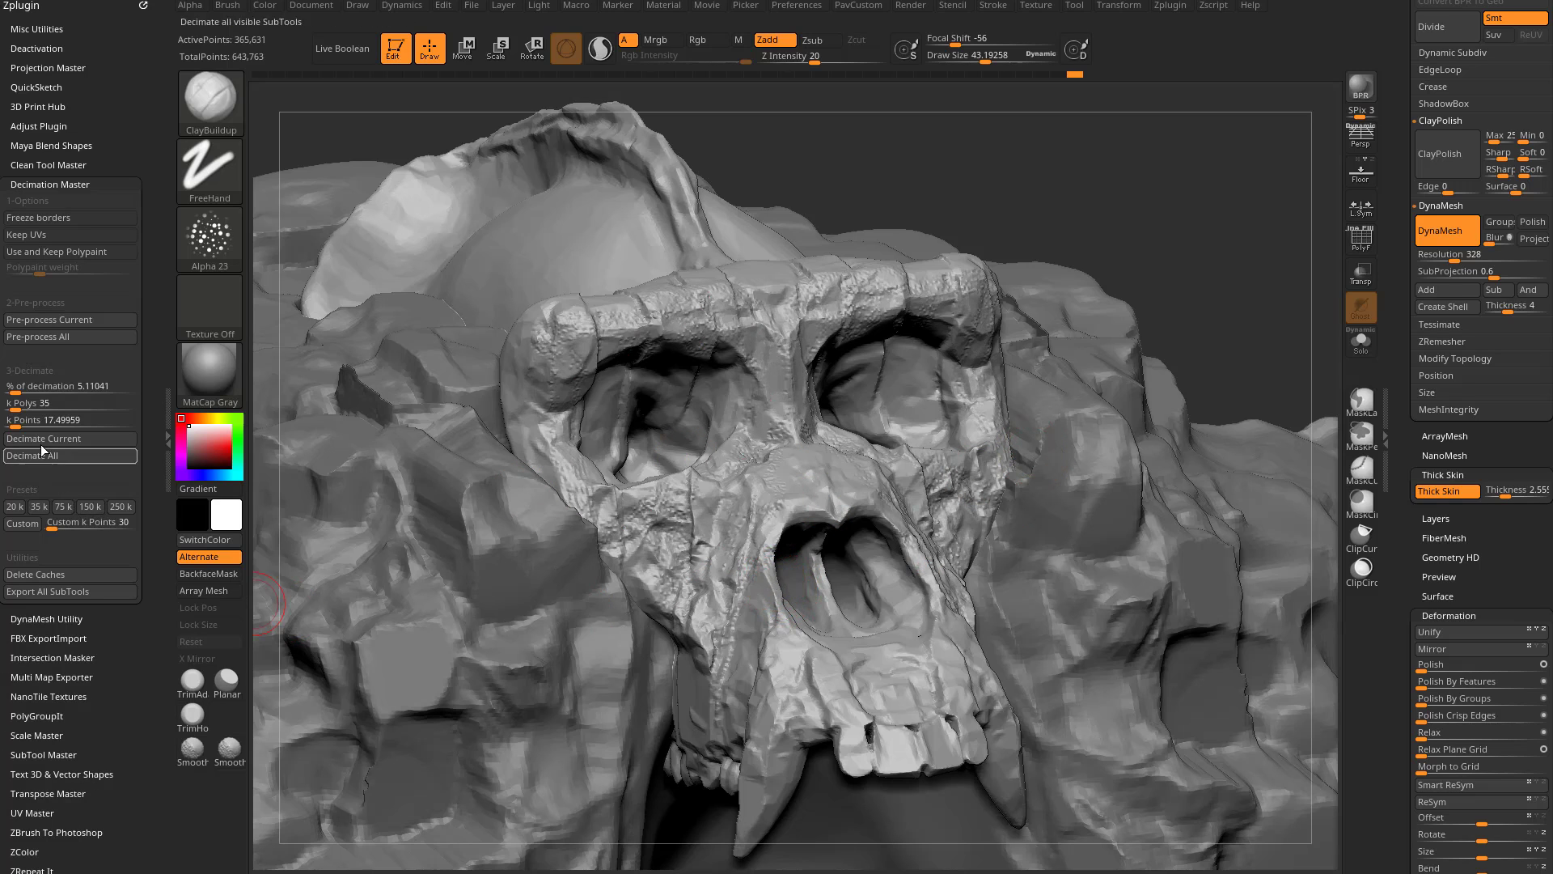
Step: Set Thick Skin thickness to about 11.45 and trim the top of the skull's nose using TrimSmoothBorder at a draw size of about 60
scroll(48, 437, down, 10)
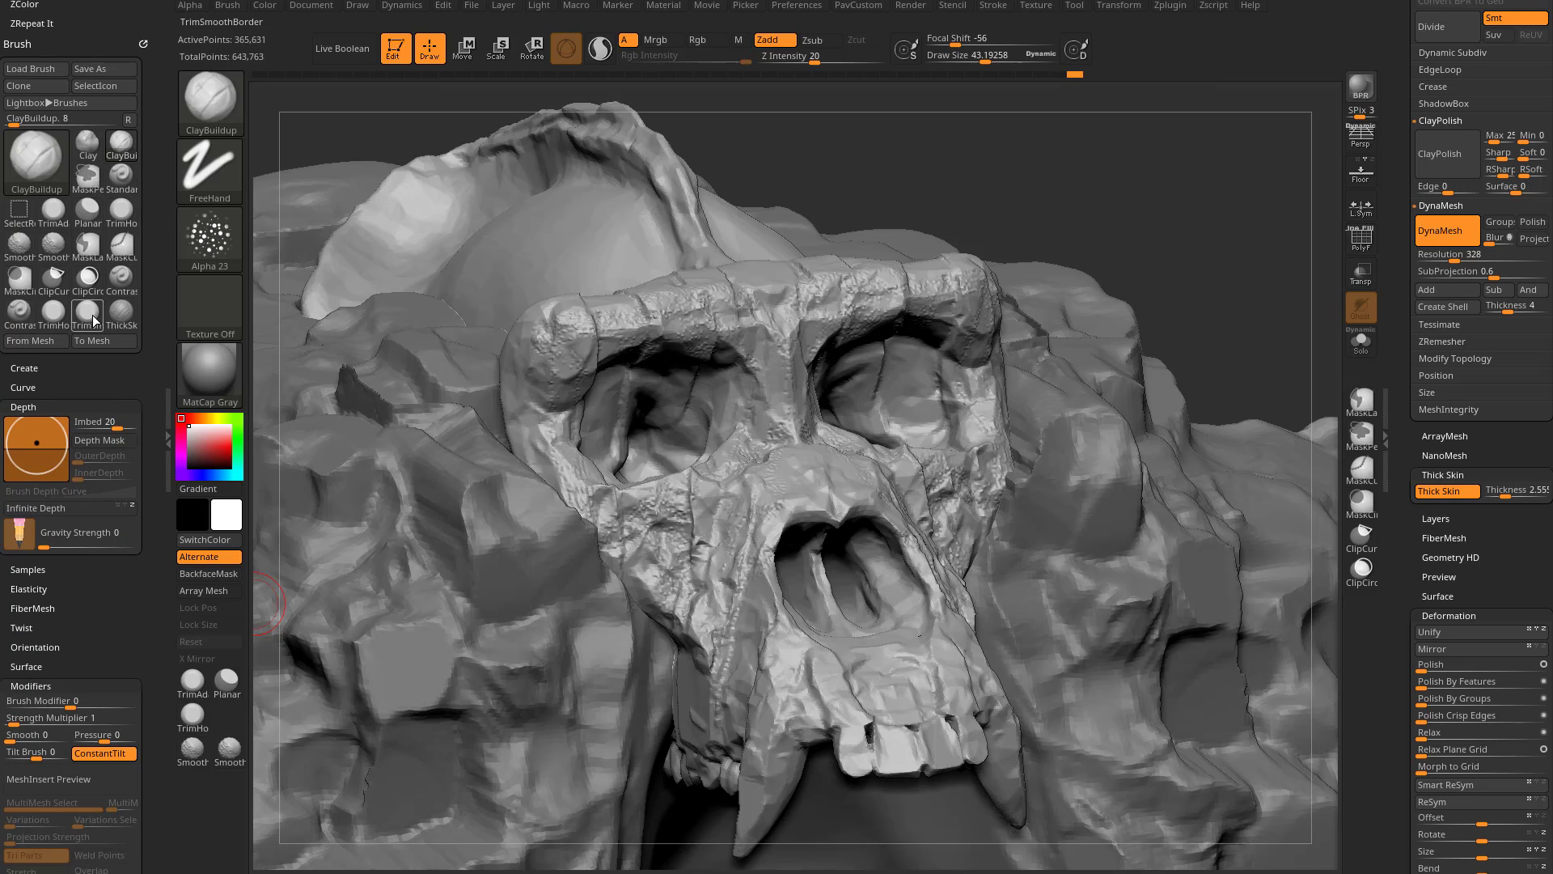
click(94, 317)
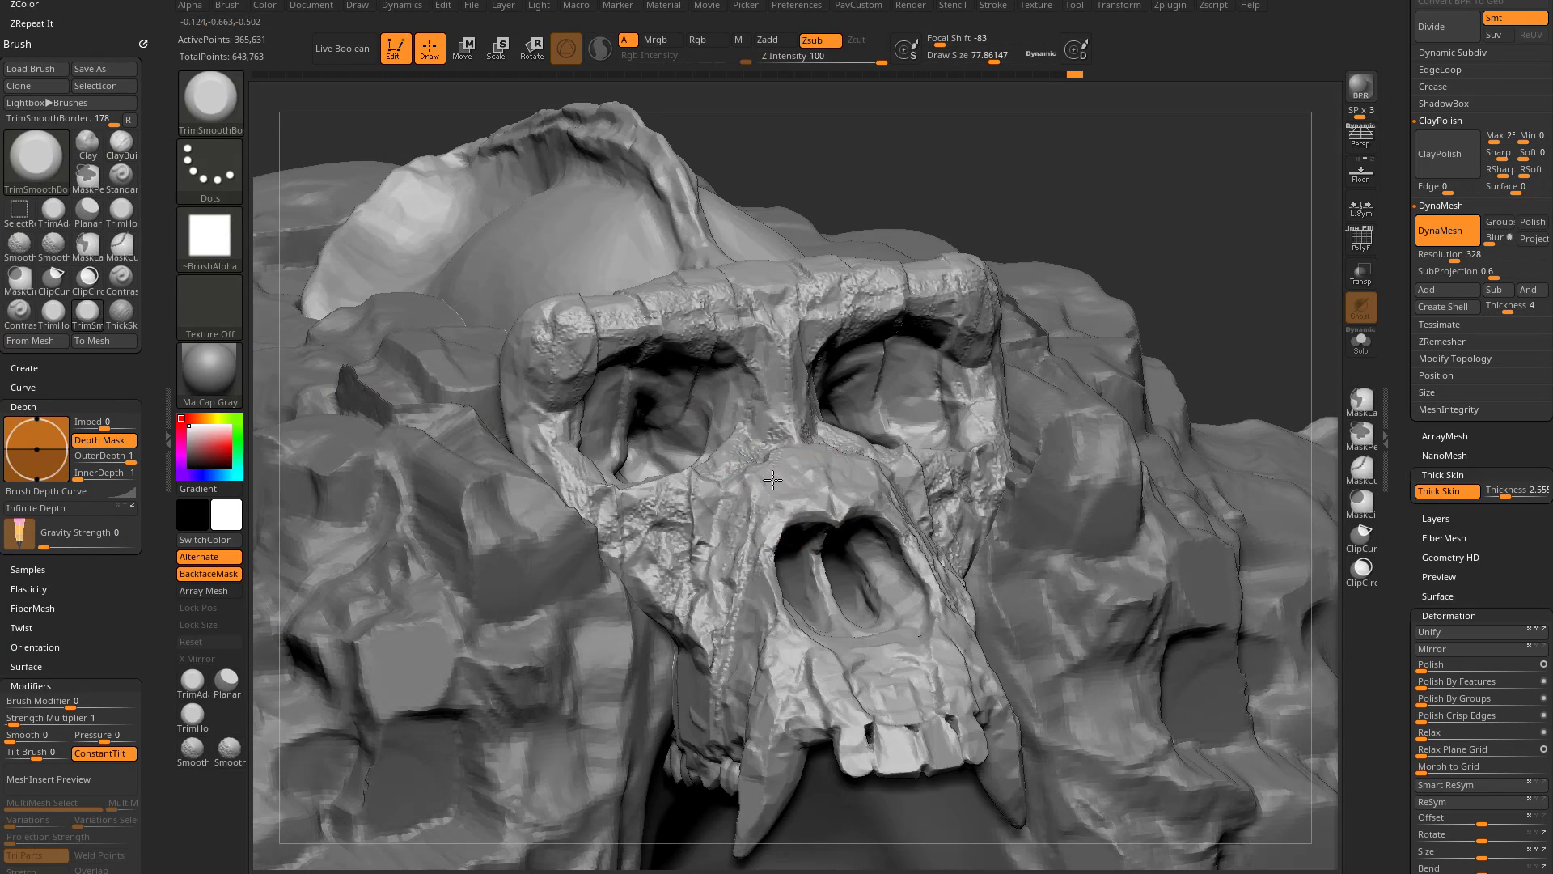
key([)
drag(1513, 498, 1510, 496)
drag(767, 478, 752, 484)
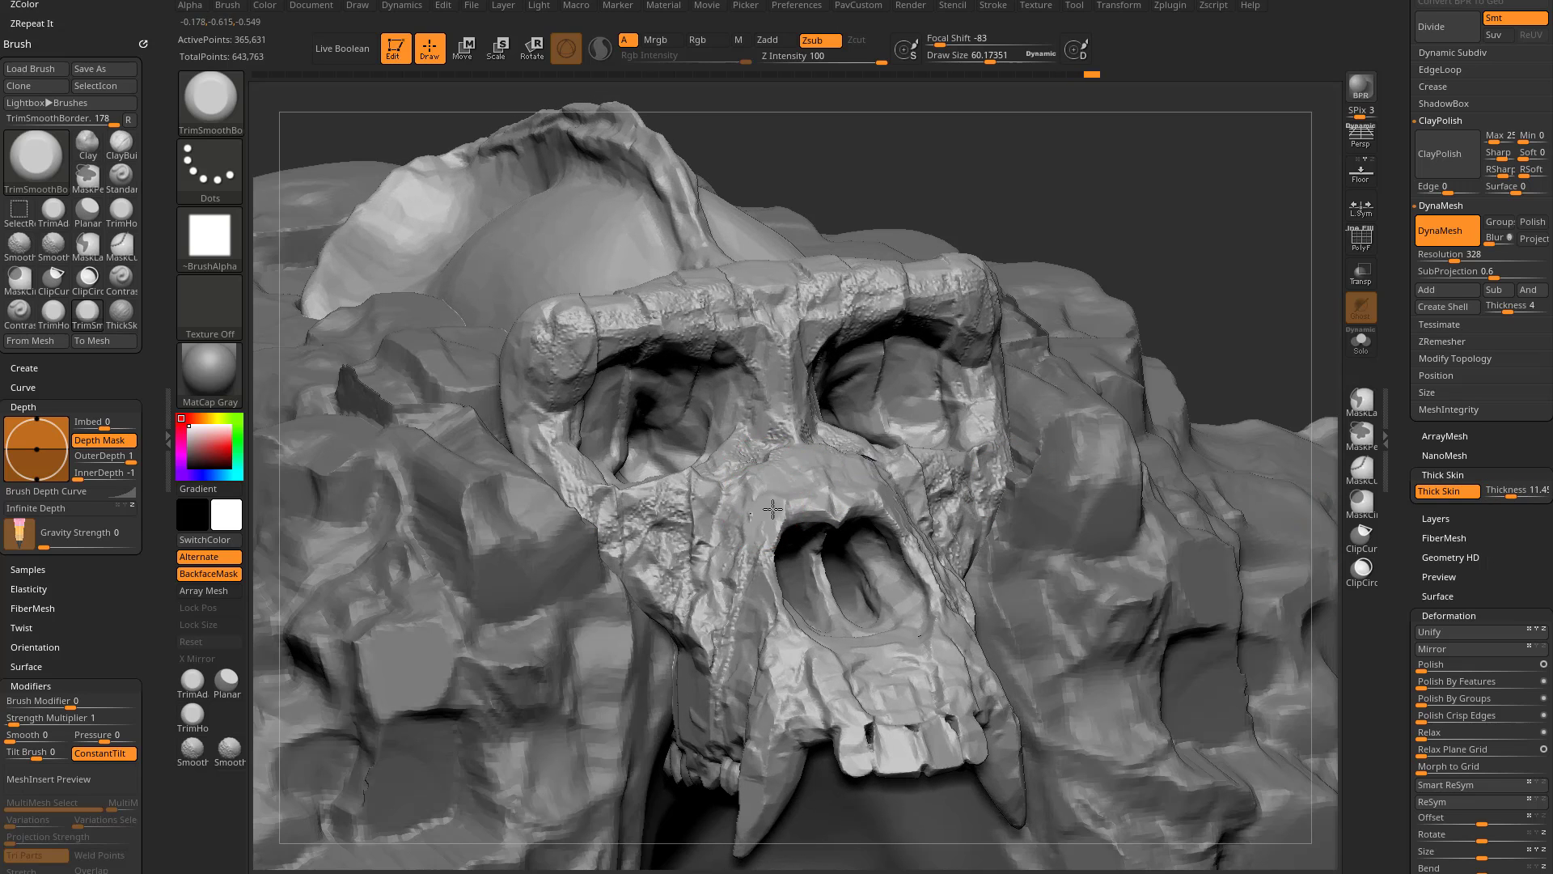
Step: Trim flat chipped planes along the middle of the skull's brow ridge with TrimSmoothBorder
drag(745, 322, 635, 326)
right_drag(635, 326, 514, 318)
drag(644, 312, 639, 307)
drag(560, 225, 671, 241)
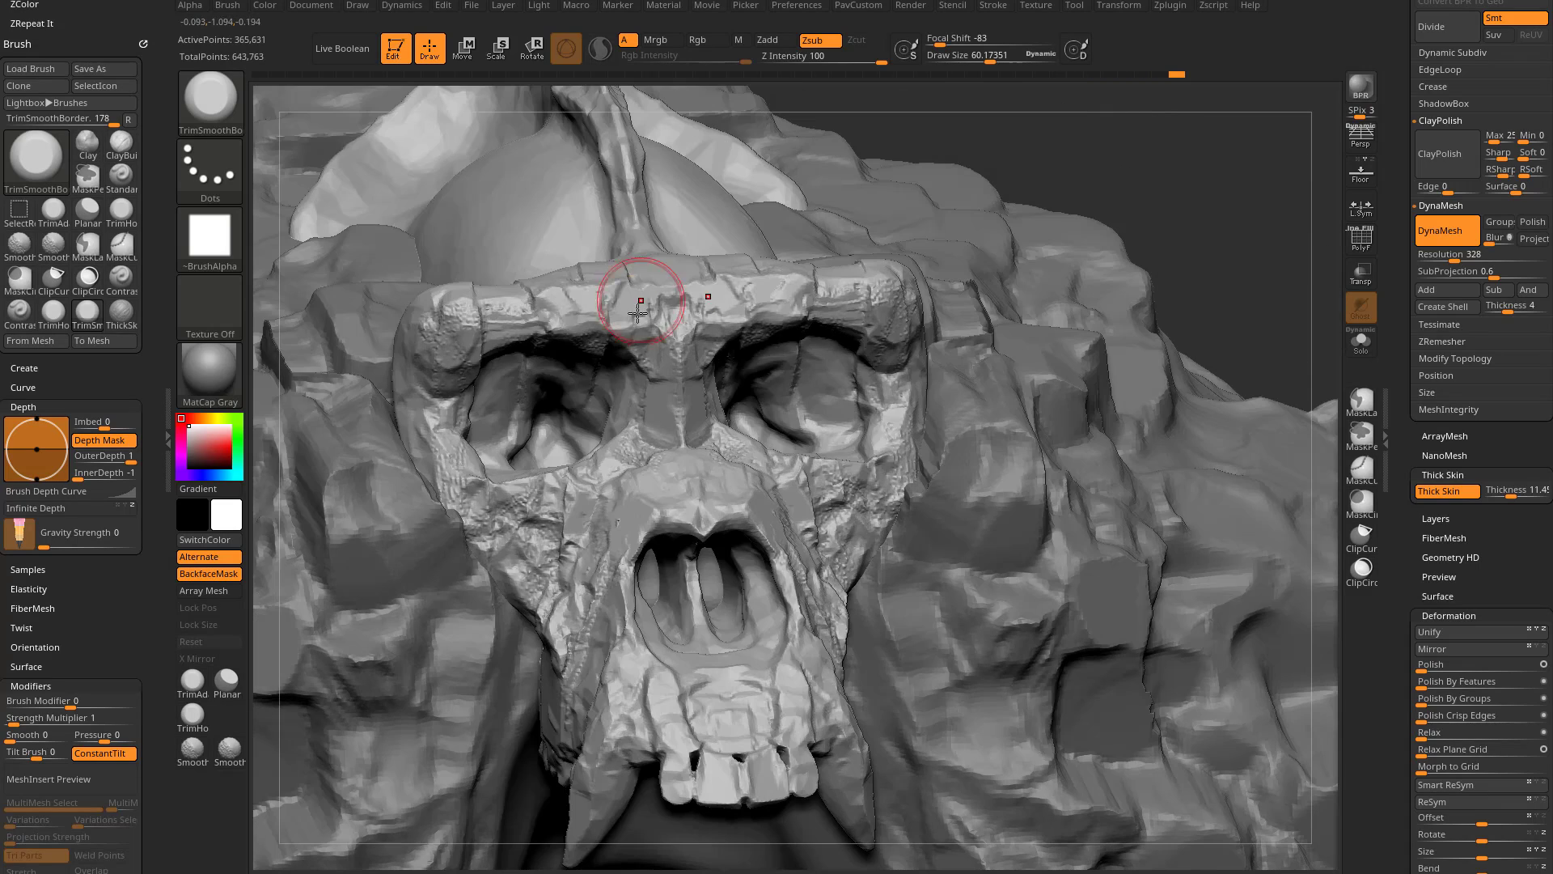
drag(639, 316, 469, 326)
Step: Trim the outer ends of the brow ridge and the sides of the eye sockets into flatter rock planes
drag(1043, 150, 1080, 191)
right_drag(1081, 193, 444, 397)
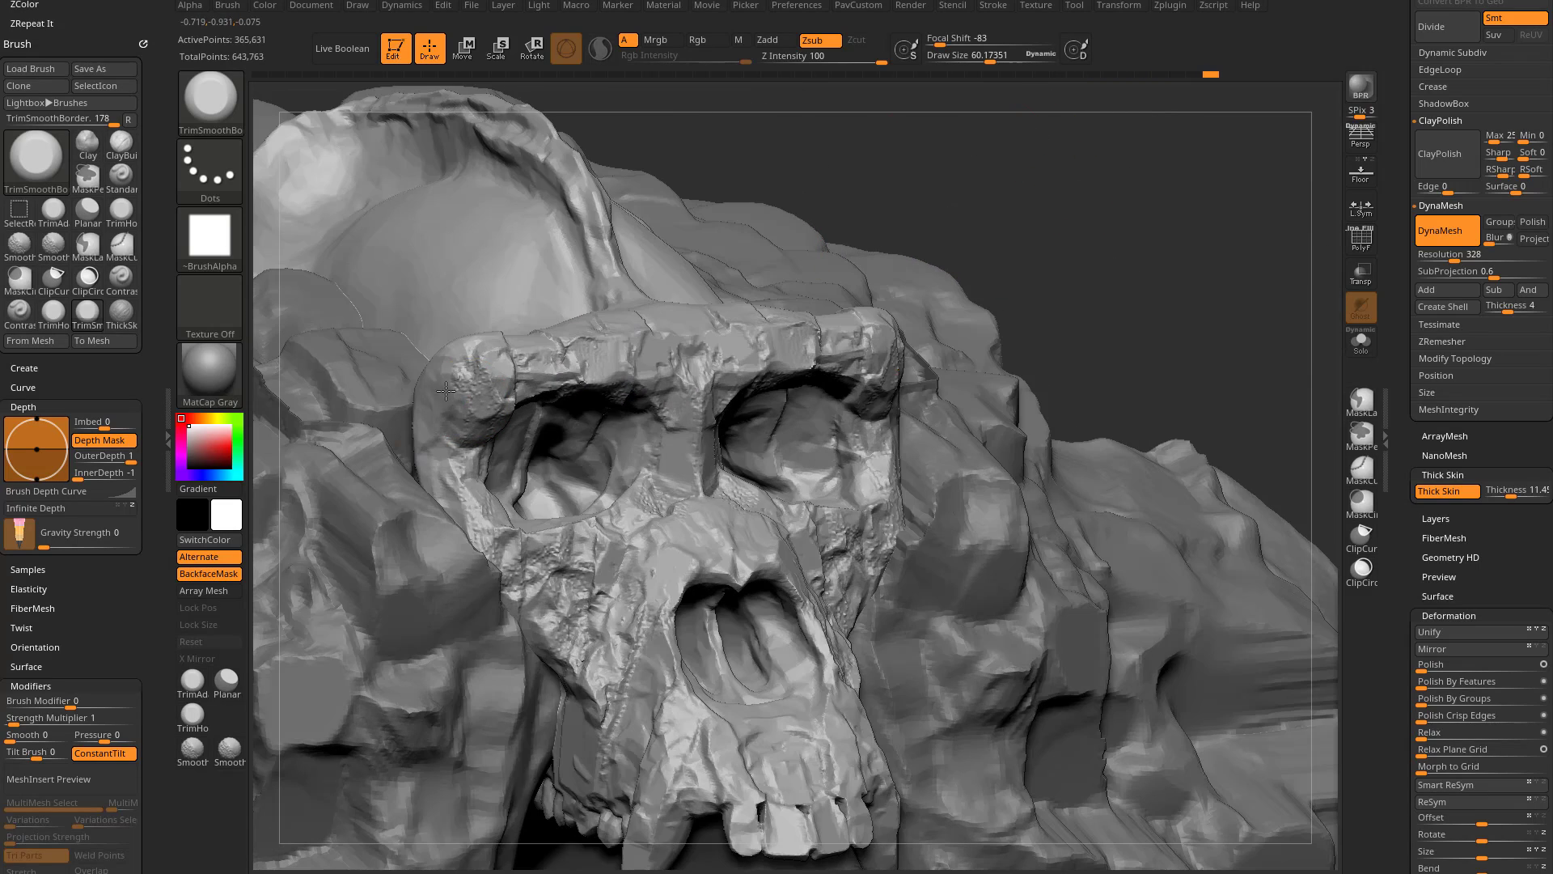
drag(1148, 234, 1044, 194)
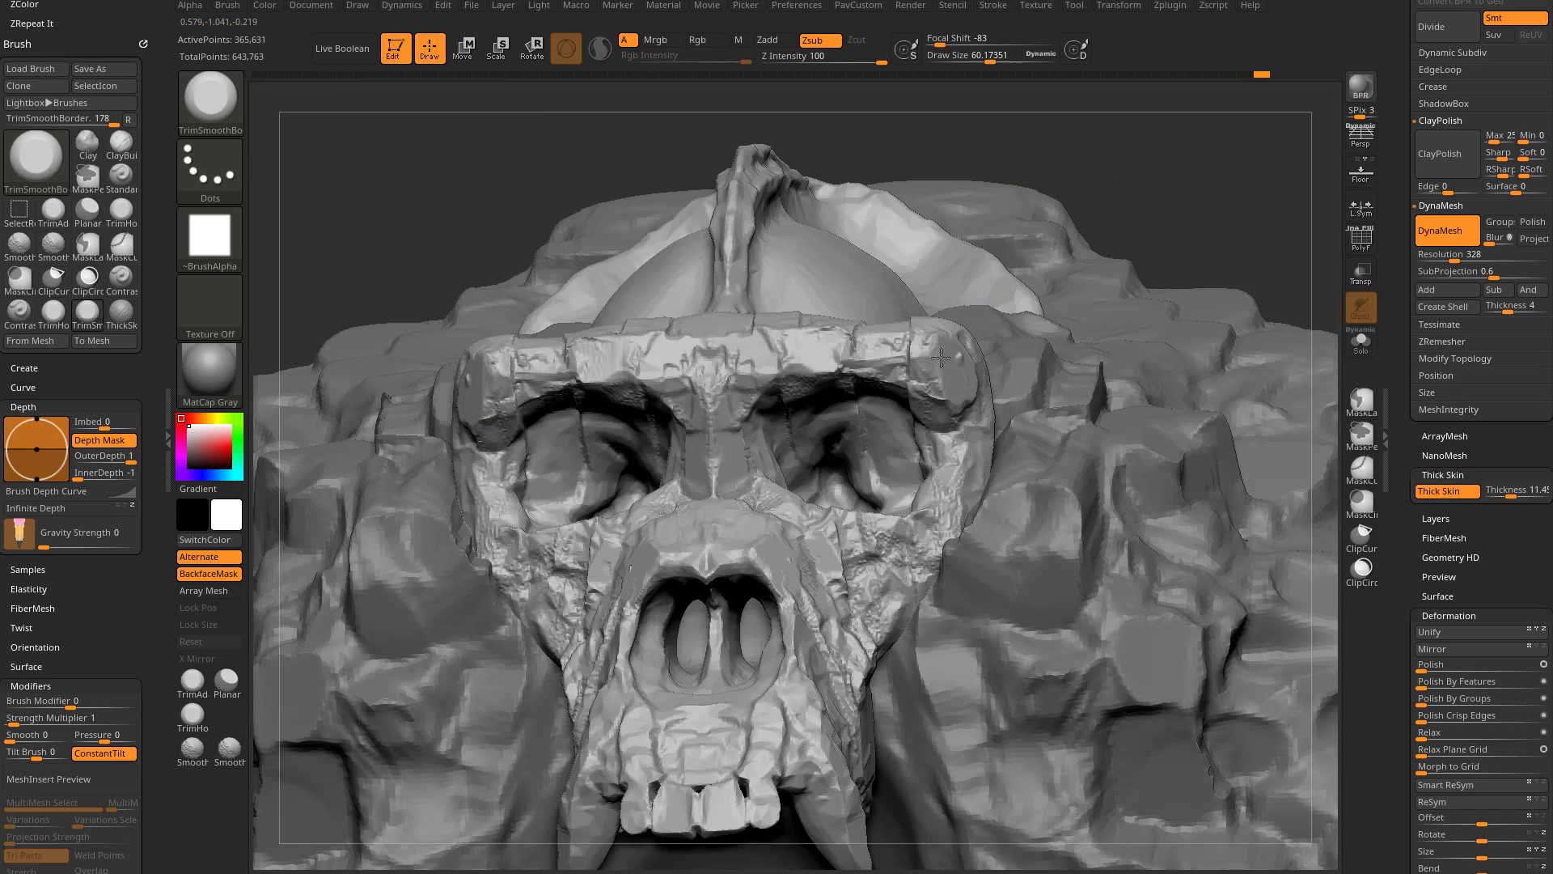
drag(918, 348, 956, 421)
drag(1154, 201, 1245, 230)
drag(516, 441, 580, 382)
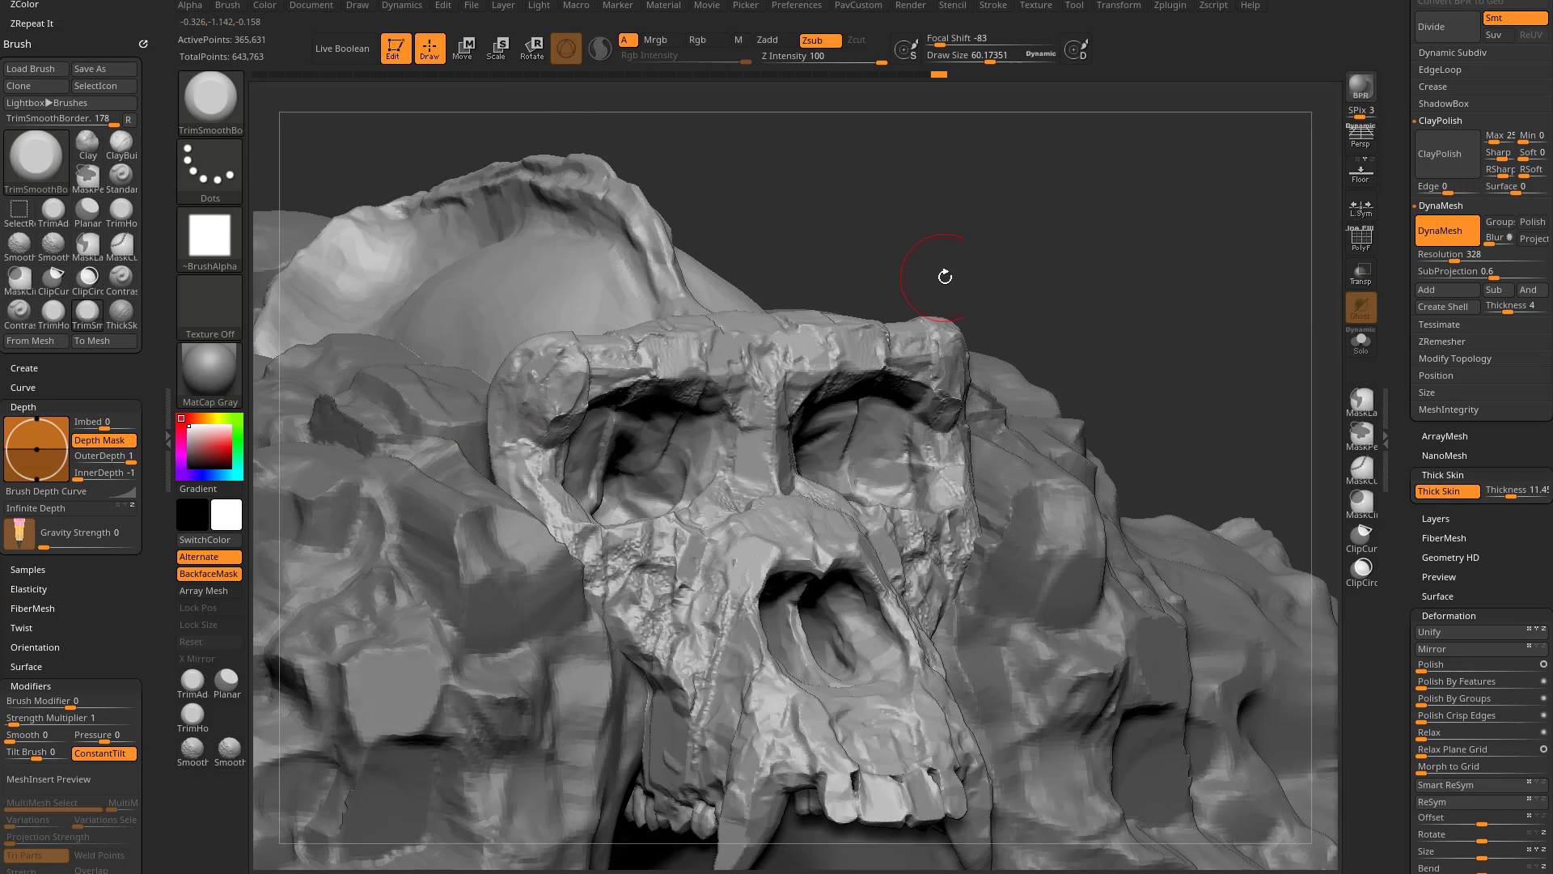